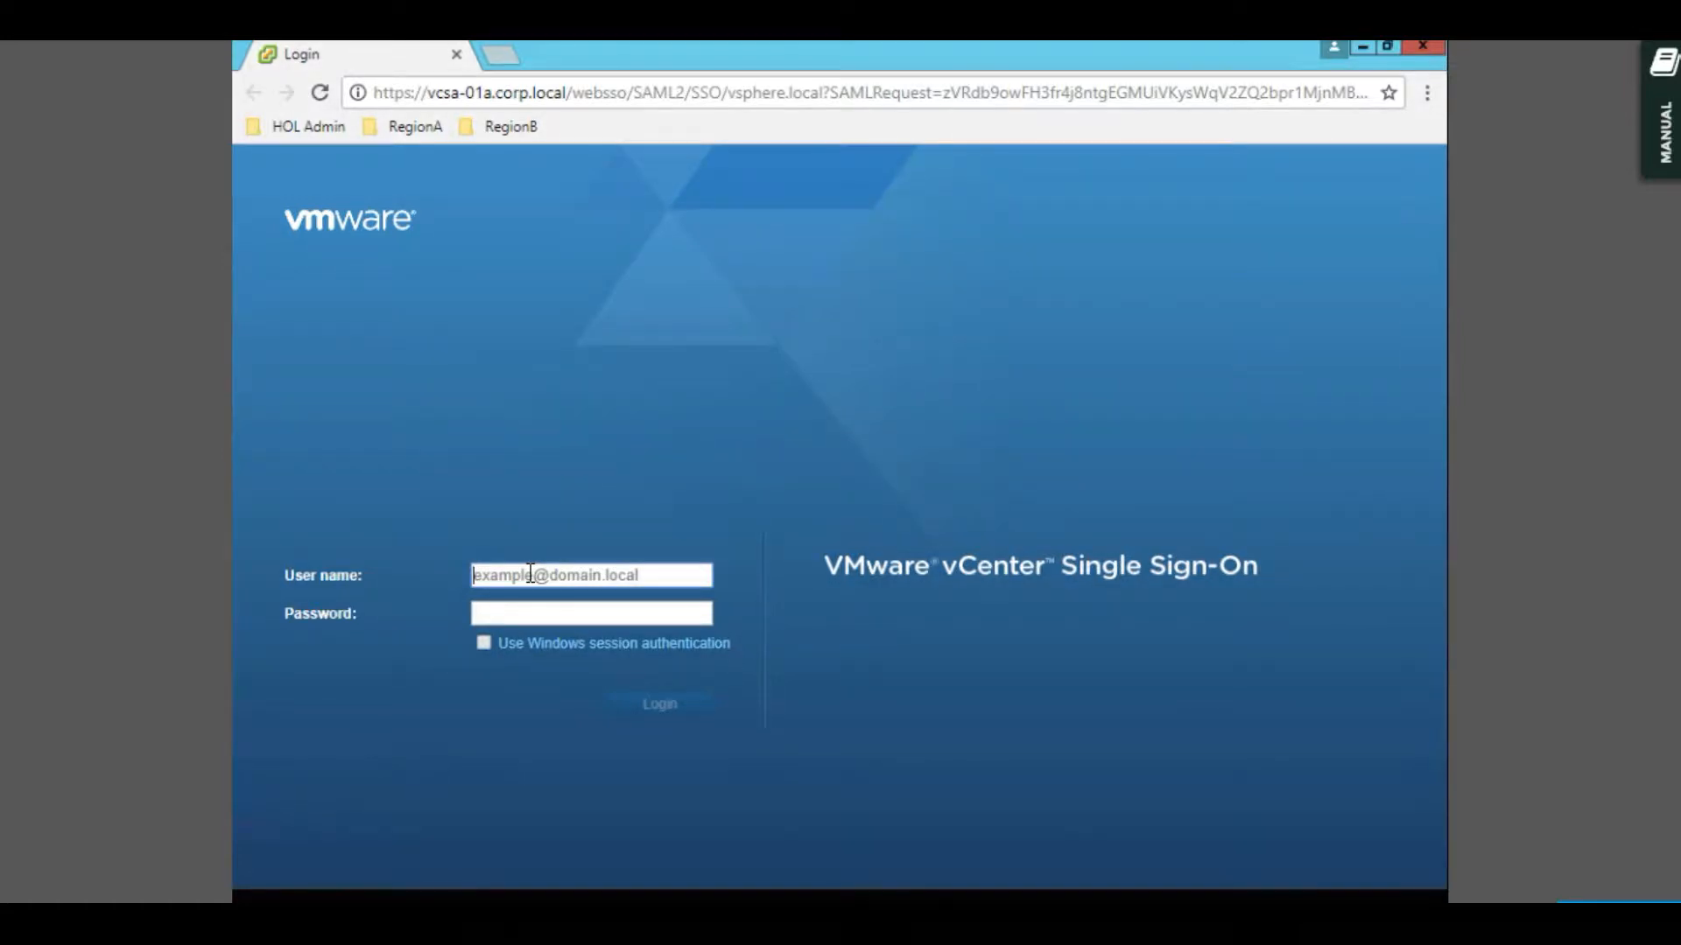
- Log in to vCenter single sign-on using Windows session authentication
{"action": "left_click", "coordinate": [543, 642]}
{"action": "left_click", "coordinate": [657, 707]}
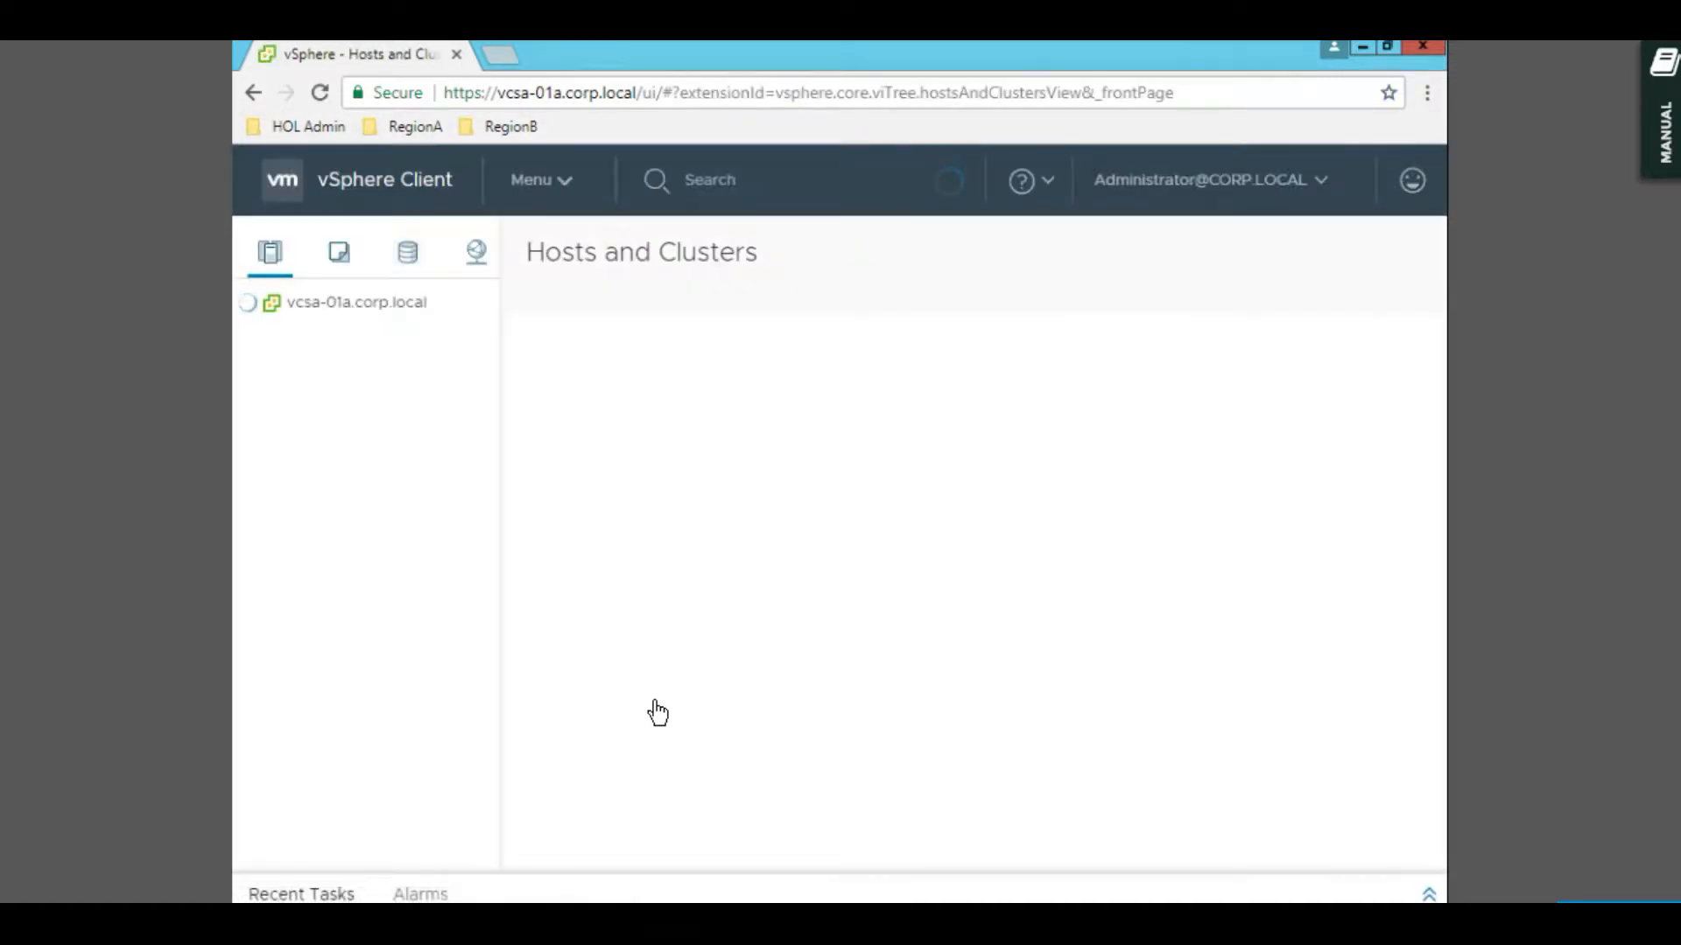
- Check the vSphere Client version (6.5.0.13000) in About VMware vSphere, then bring up the main Menu
{"action": "left_click", "coordinate": [1047, 191]}
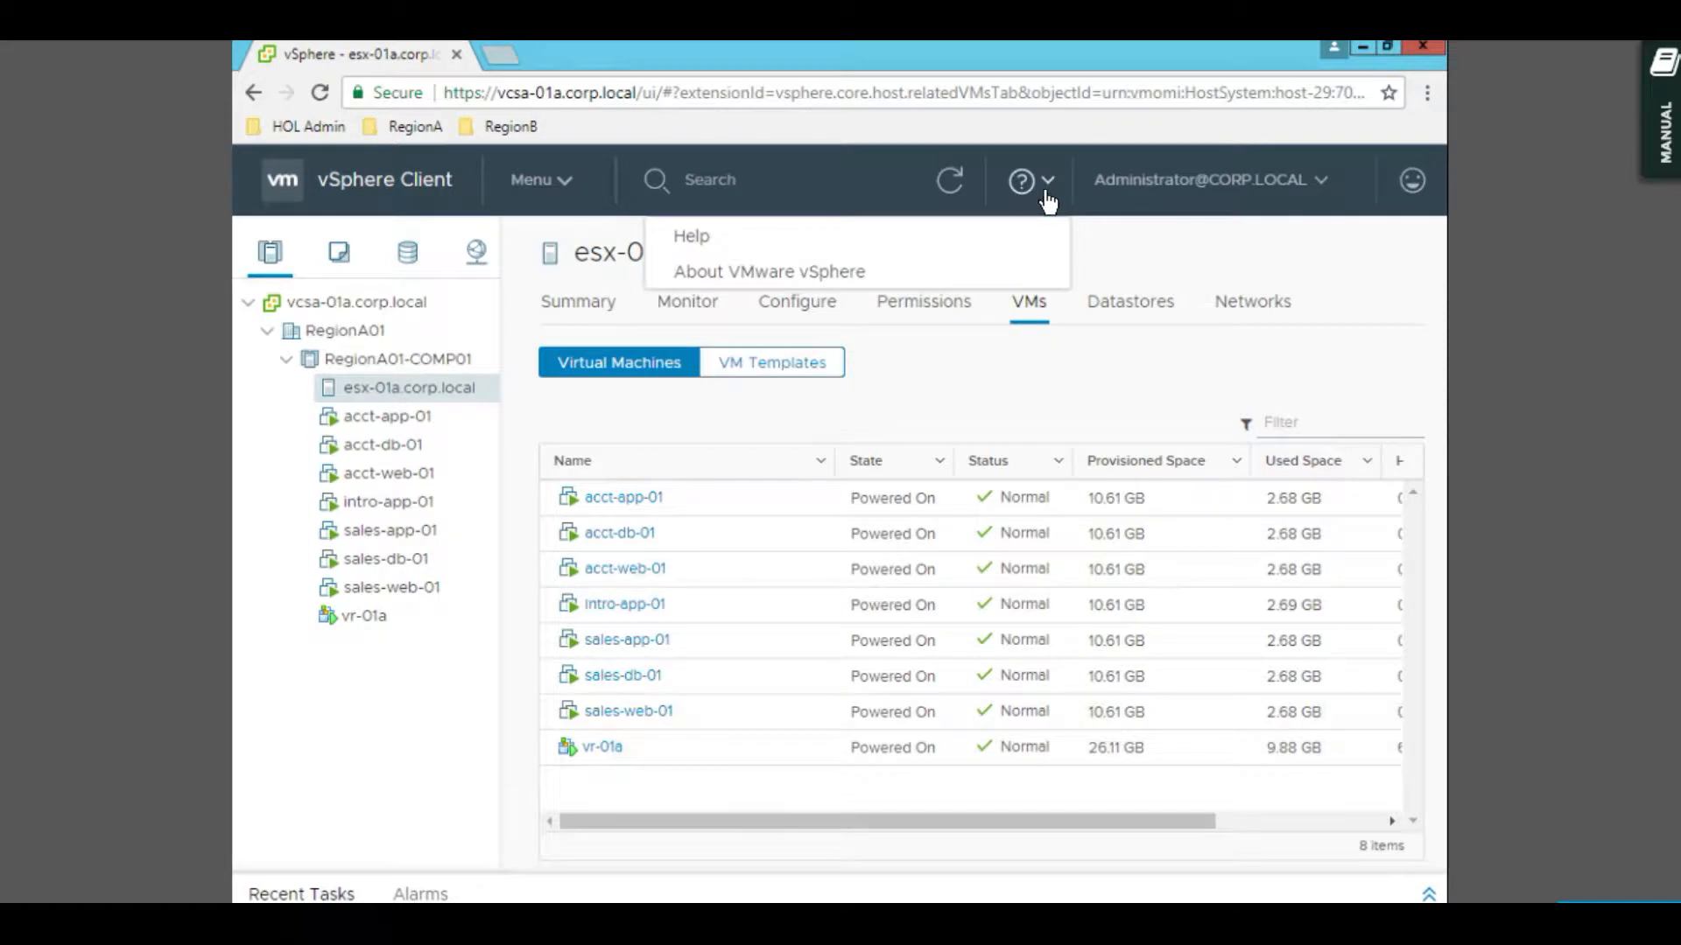
{"action": "left_click", "coordinate": [791, 275]}
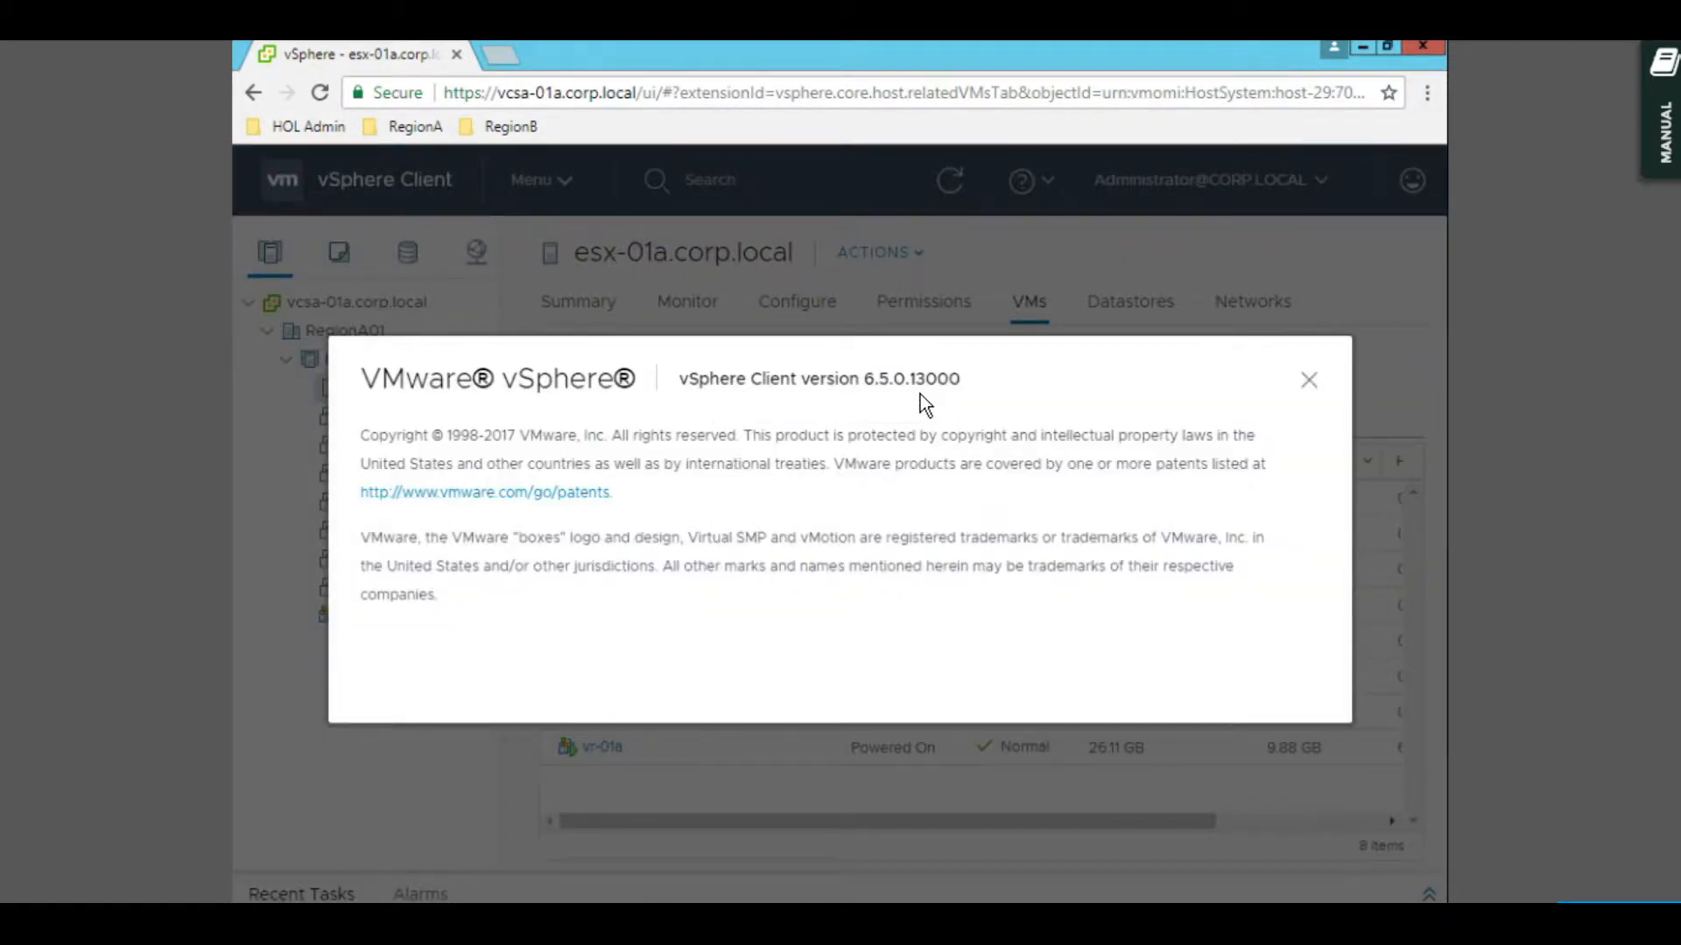
{"action": "left_click", "coordinate": [1307, 379]}
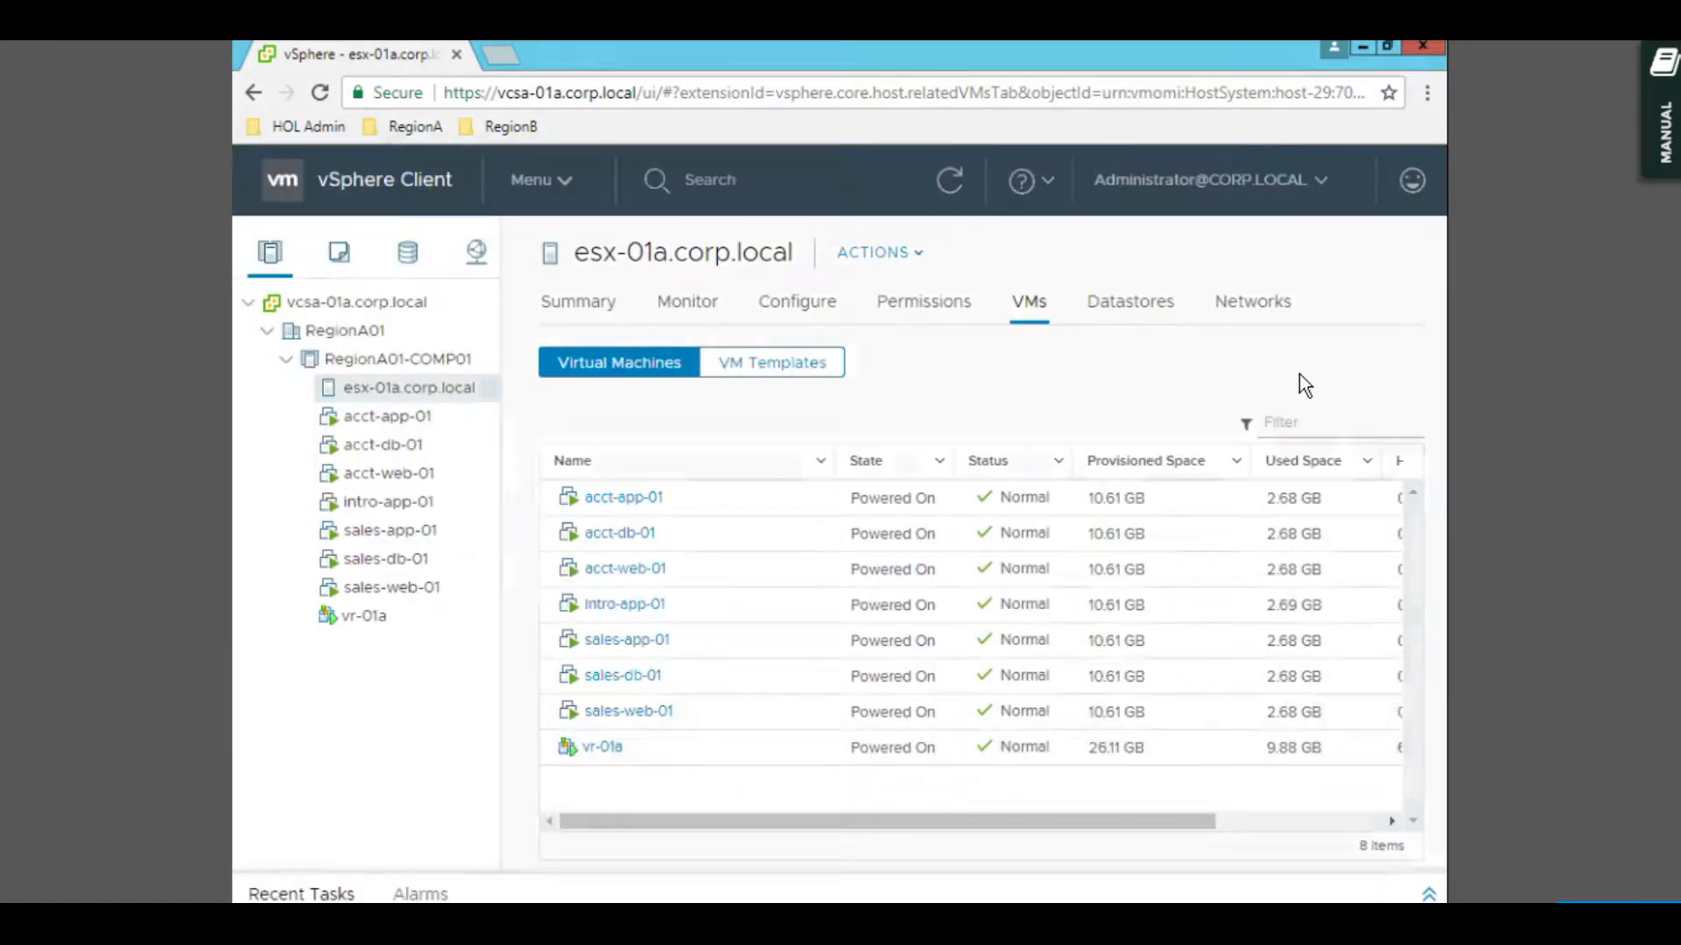
{"action": "left_click", "coordinate": [563, 185]}
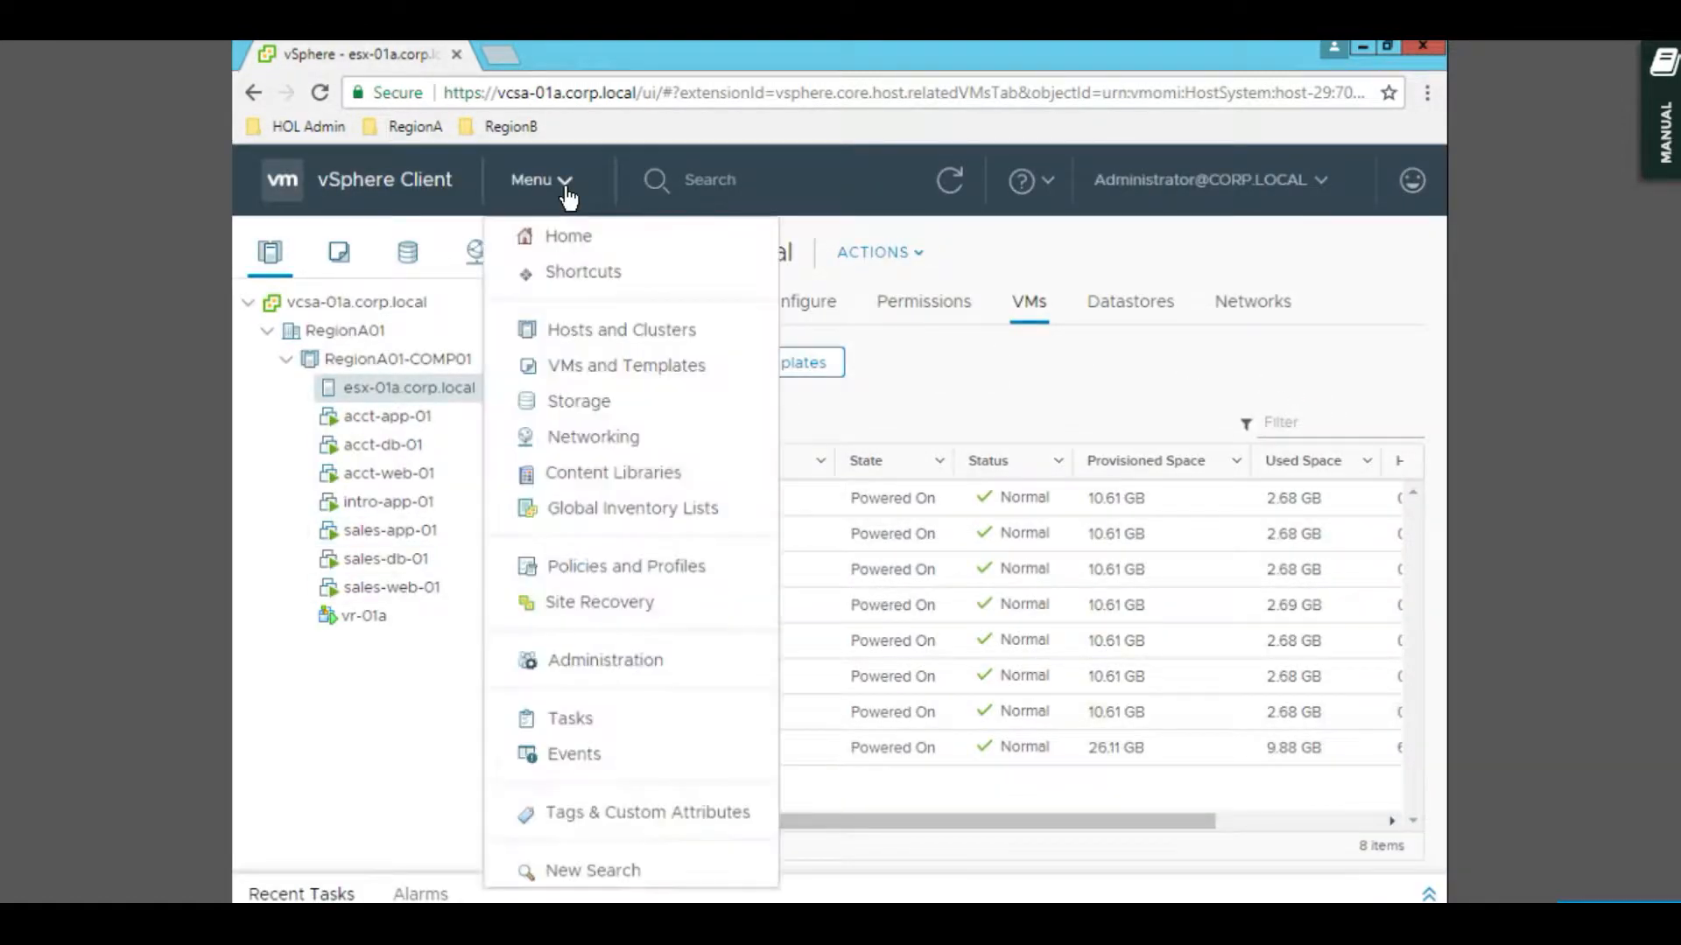
- Go to Site Recovery and verify vSphere Replication and Site Recovery Manager report OK for vcsa-01a.corp.local
{"action": "left_click", "coordinate": [582, 602]}
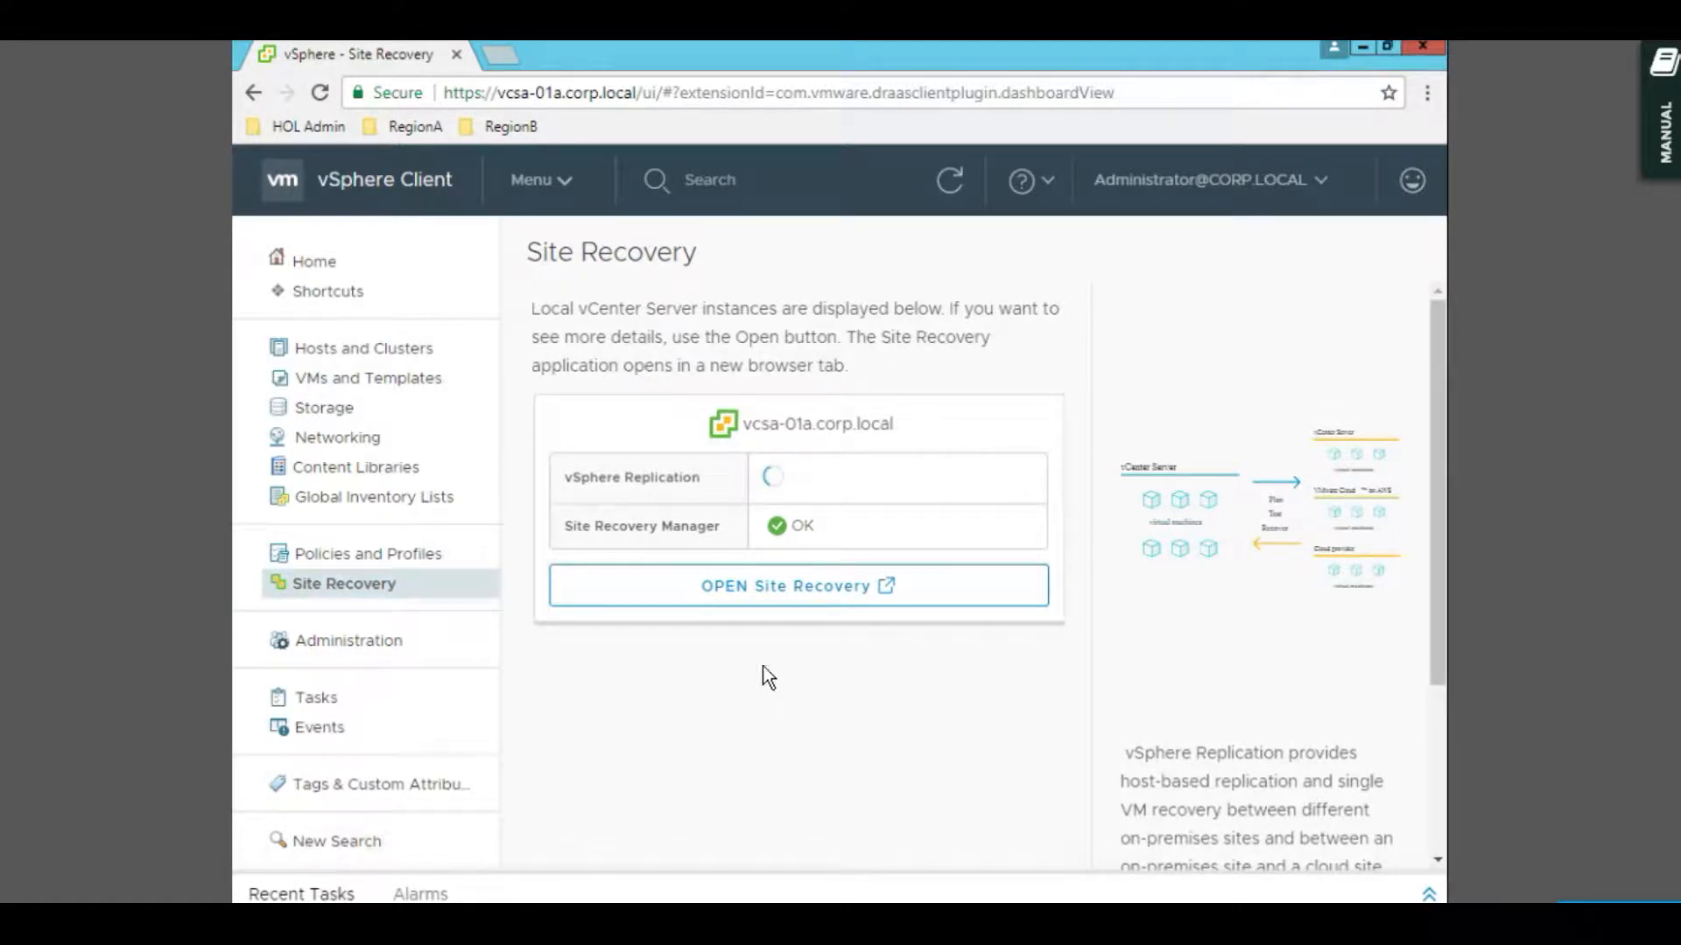
{"action": "scroll", "coordinate": [669, 411], "scroll_direction": "down", "scroll_amount": 3}
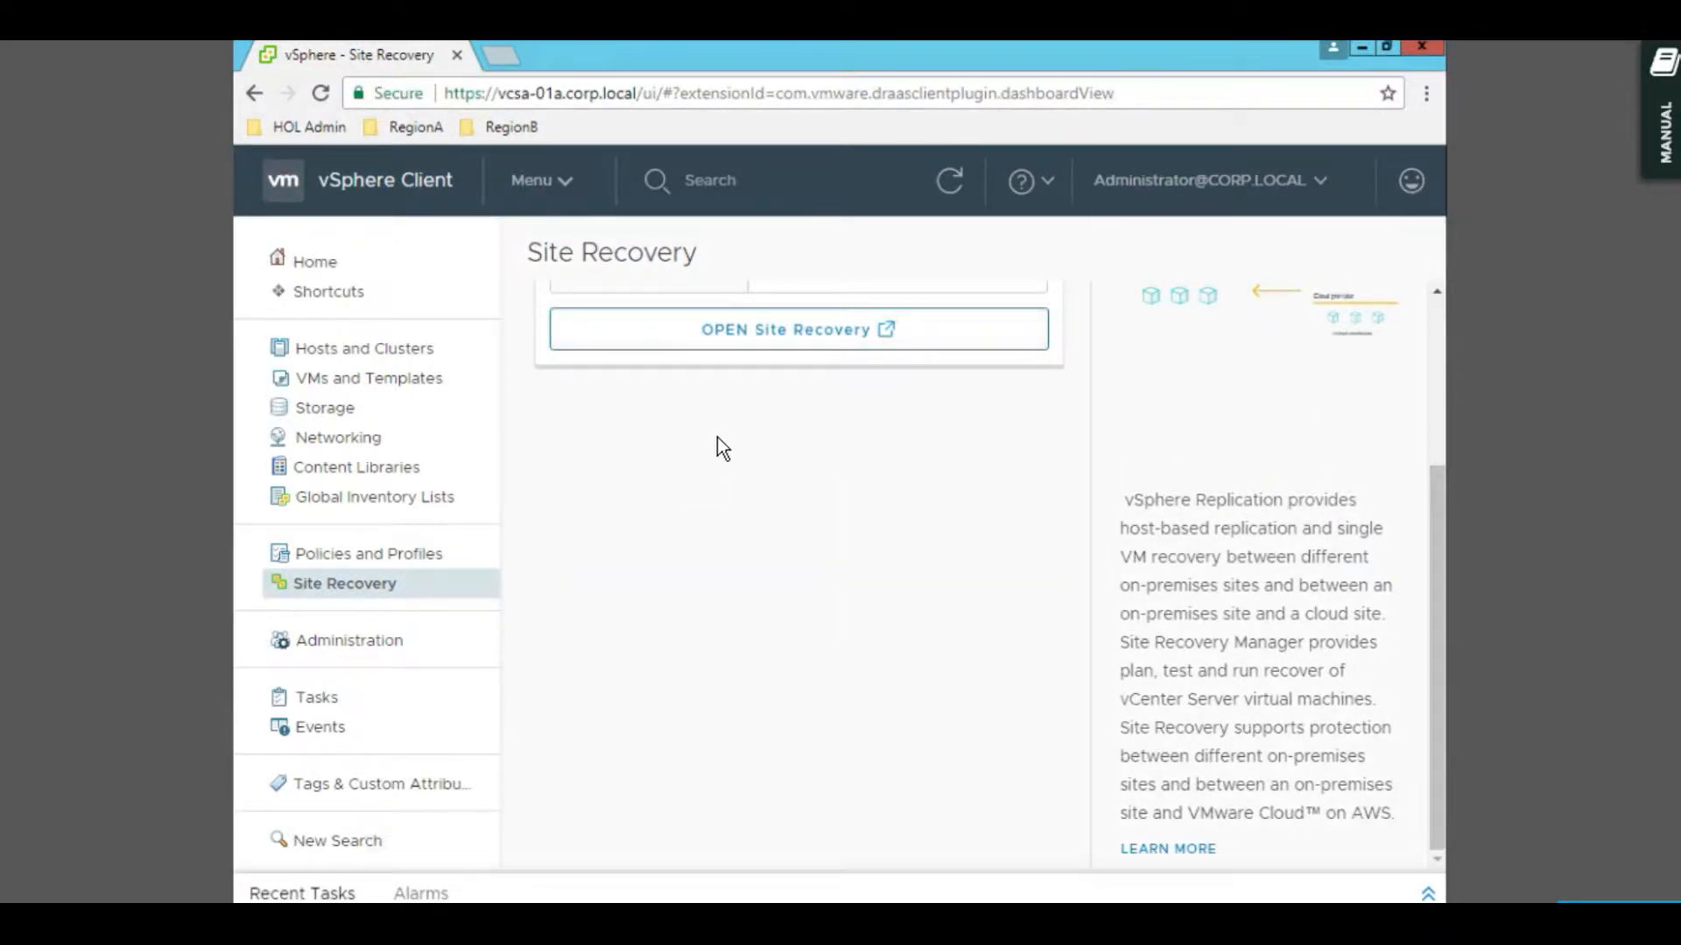
{"action": "scroll", "coordinate": [717, 437], "scroll_direction": "up", "scroll_amount": 3}
{"action": "scroll", "coordinate": [717, 437], "scroll_direction": "up", "scroll_amount": 1}
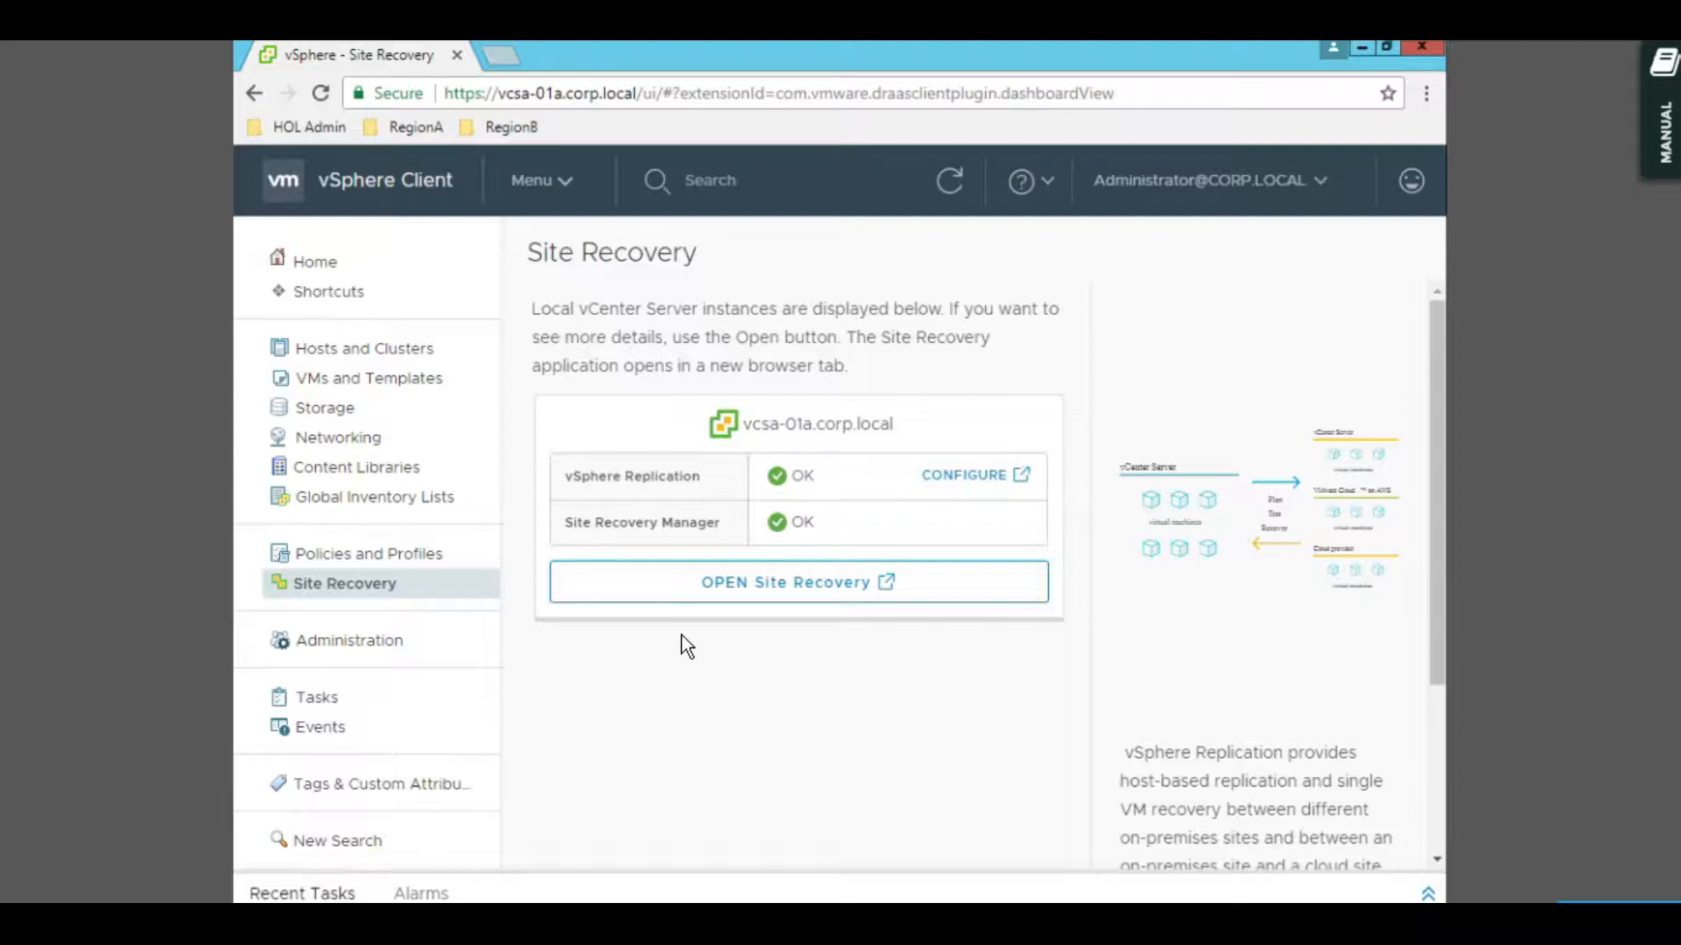
- Launch Site Recovery in its own tab and view details of the vcsa-01a / vcsa-01b site pair
{"action": "left_click", "coordinate": [768, 589]}
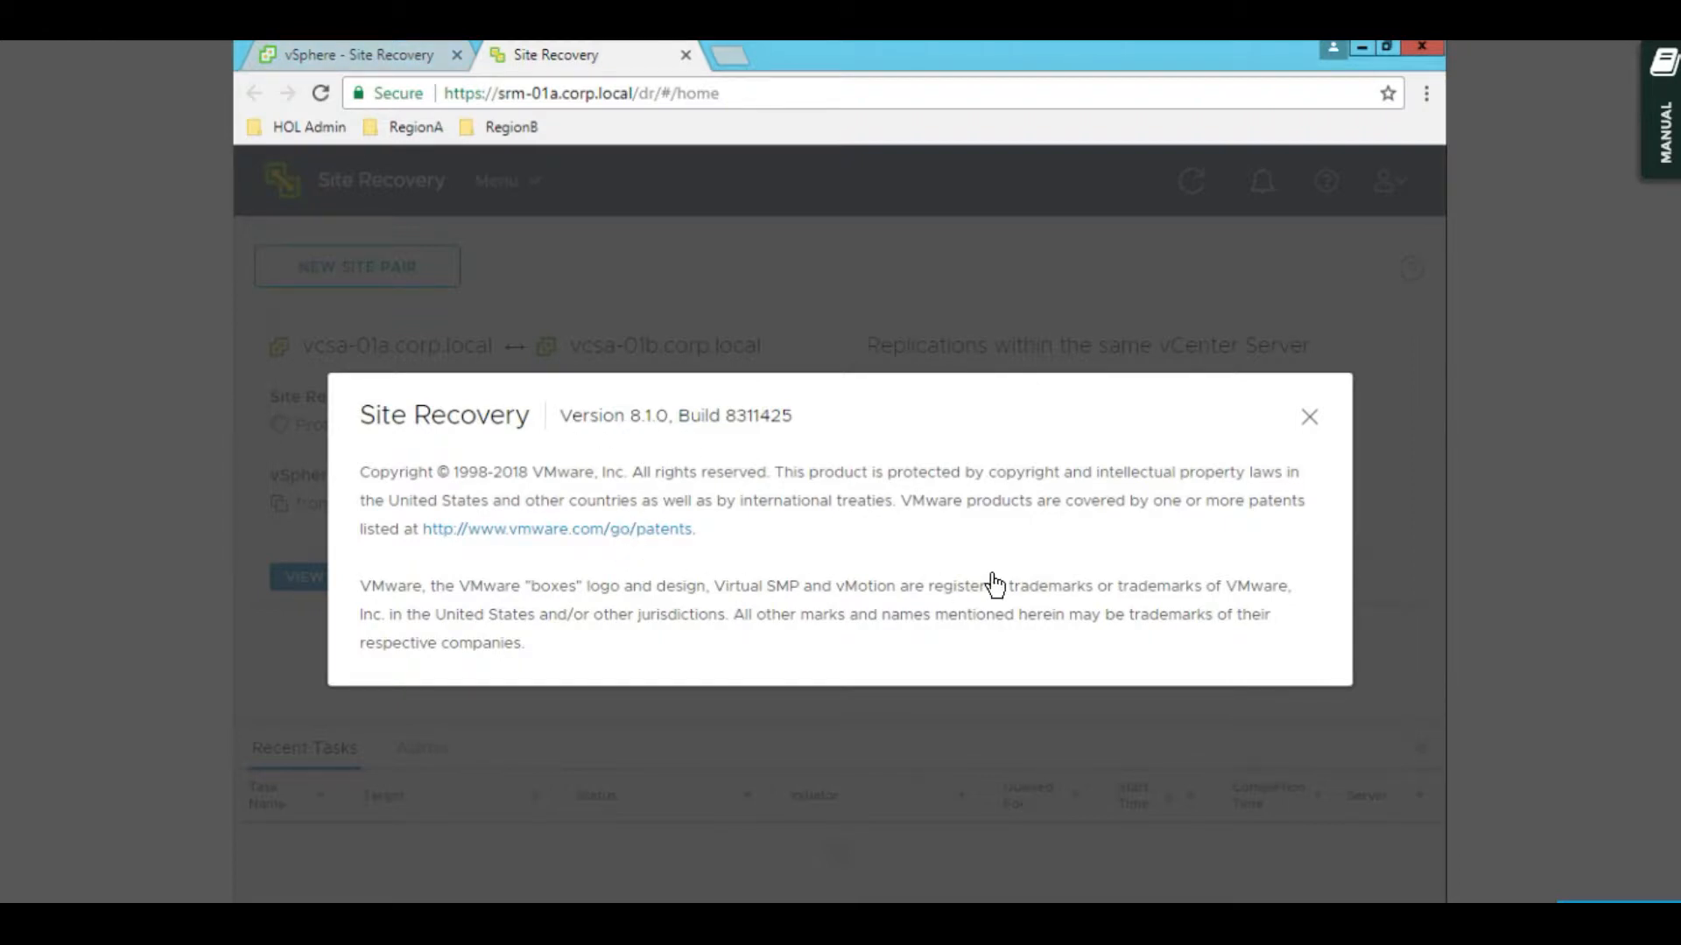
{"action": "left_click", "coordinate": [1307, 417]}
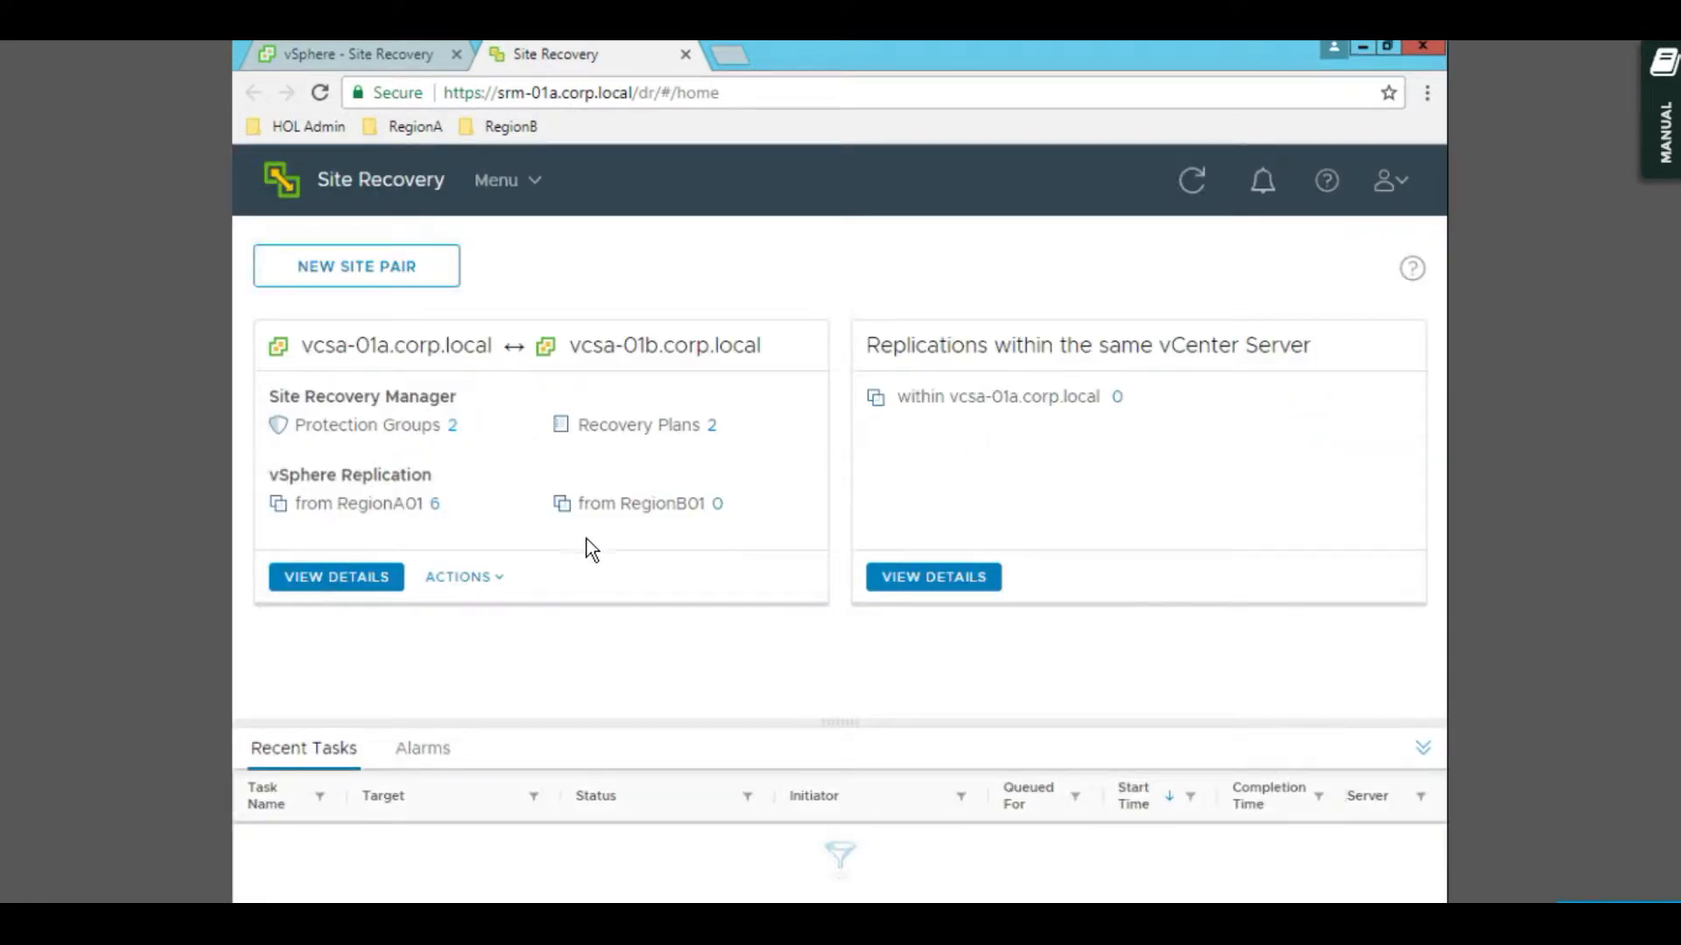
{"action": "left_click", "coordinate": [354, 580]}
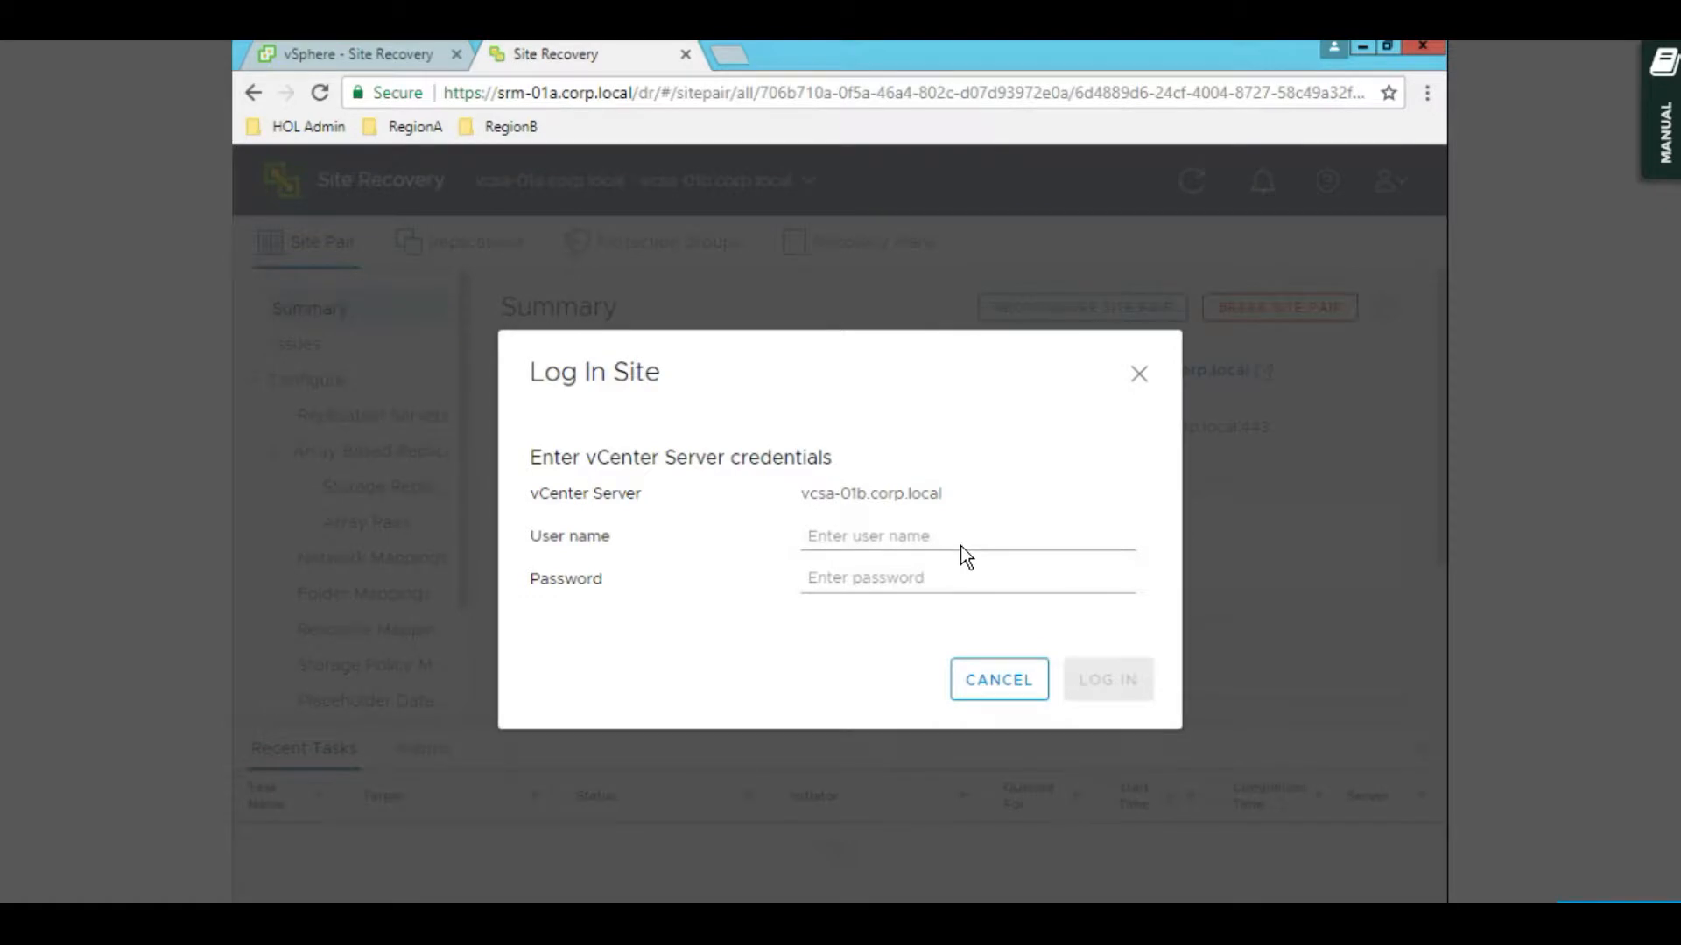
- Log in to the remote vcsa-01b.corp.local site with the administrator user name and password
{"action": "left_click", "coordinate": [954, 537]}
{"action": "type", "text": "v"}
{"action": "key", "text": "BackSpace"}
{"action": "type", "text": "adm"}
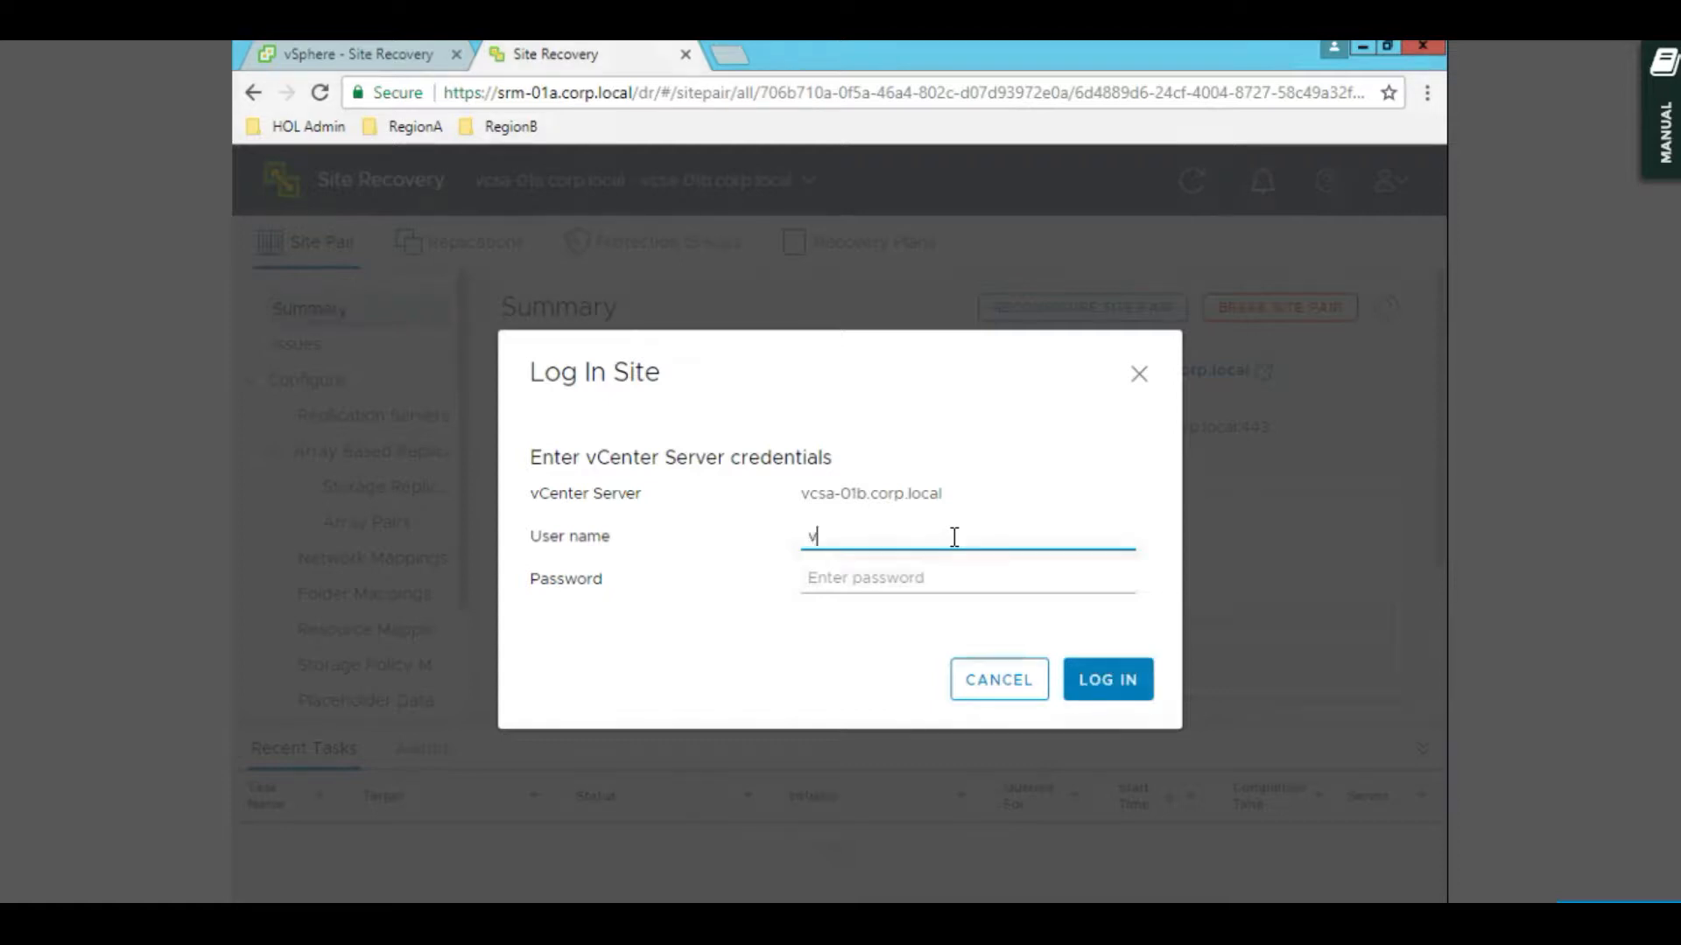
{"action": "type", "text": "inistrator@vs"}
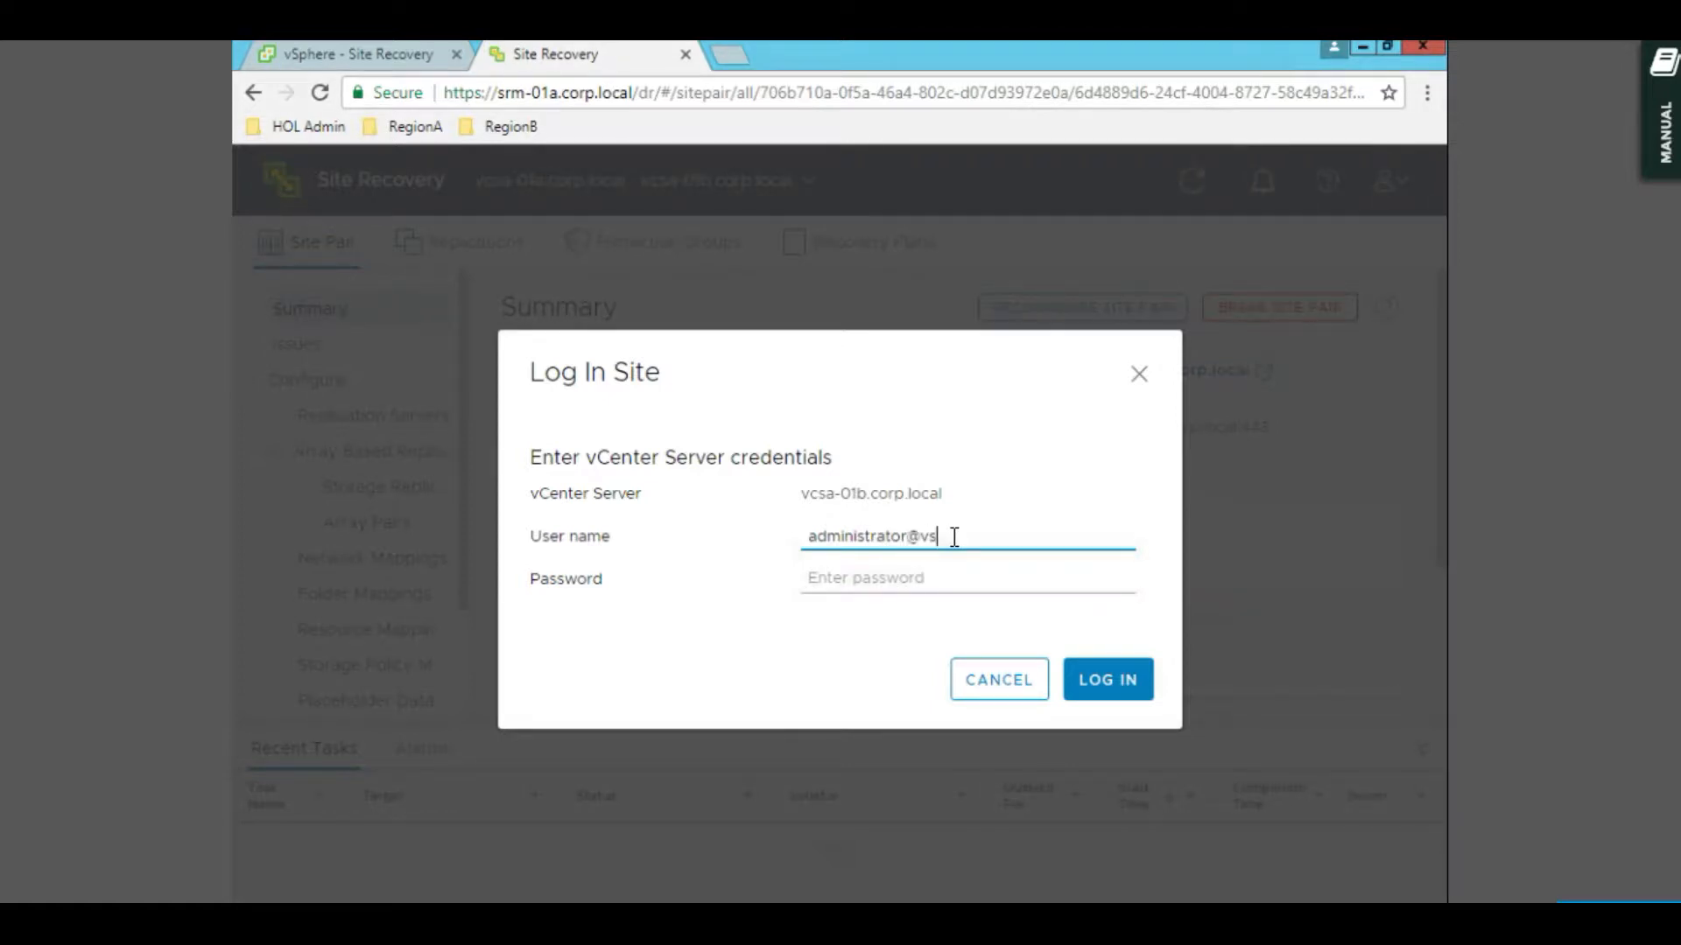
{"action": "type", "text": "phere.local"}
{"action": "key", "text": "Tab"}
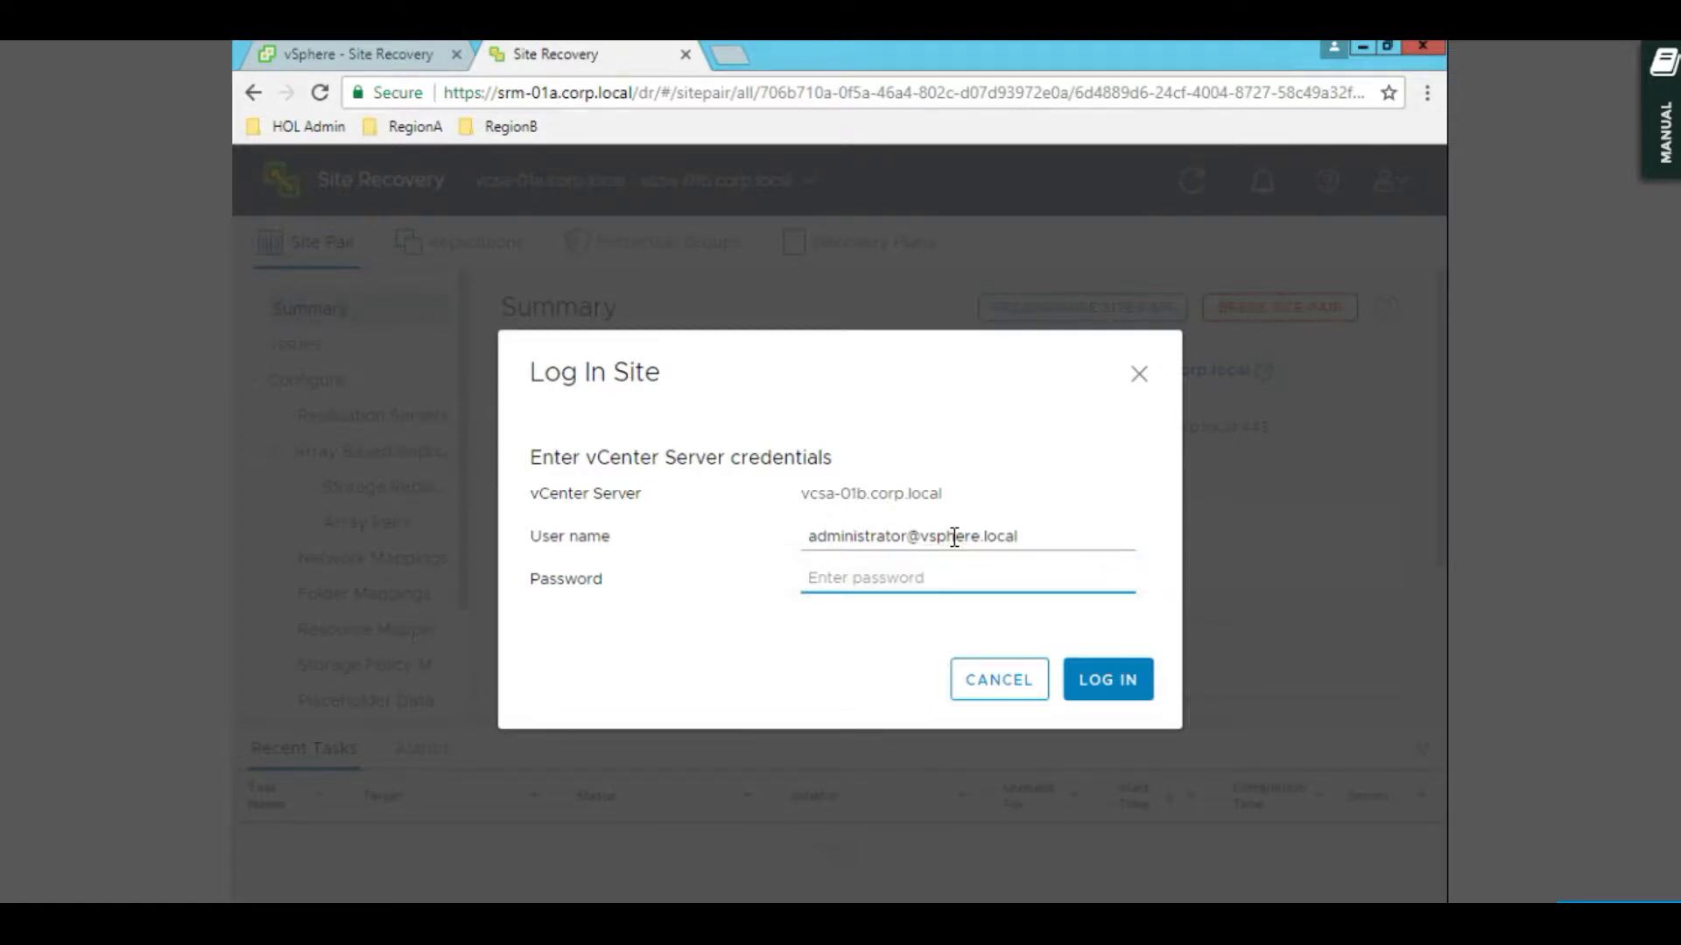
{"action": "type", "text": "VMware1!"}
{"action": "key", "text": "Return"}
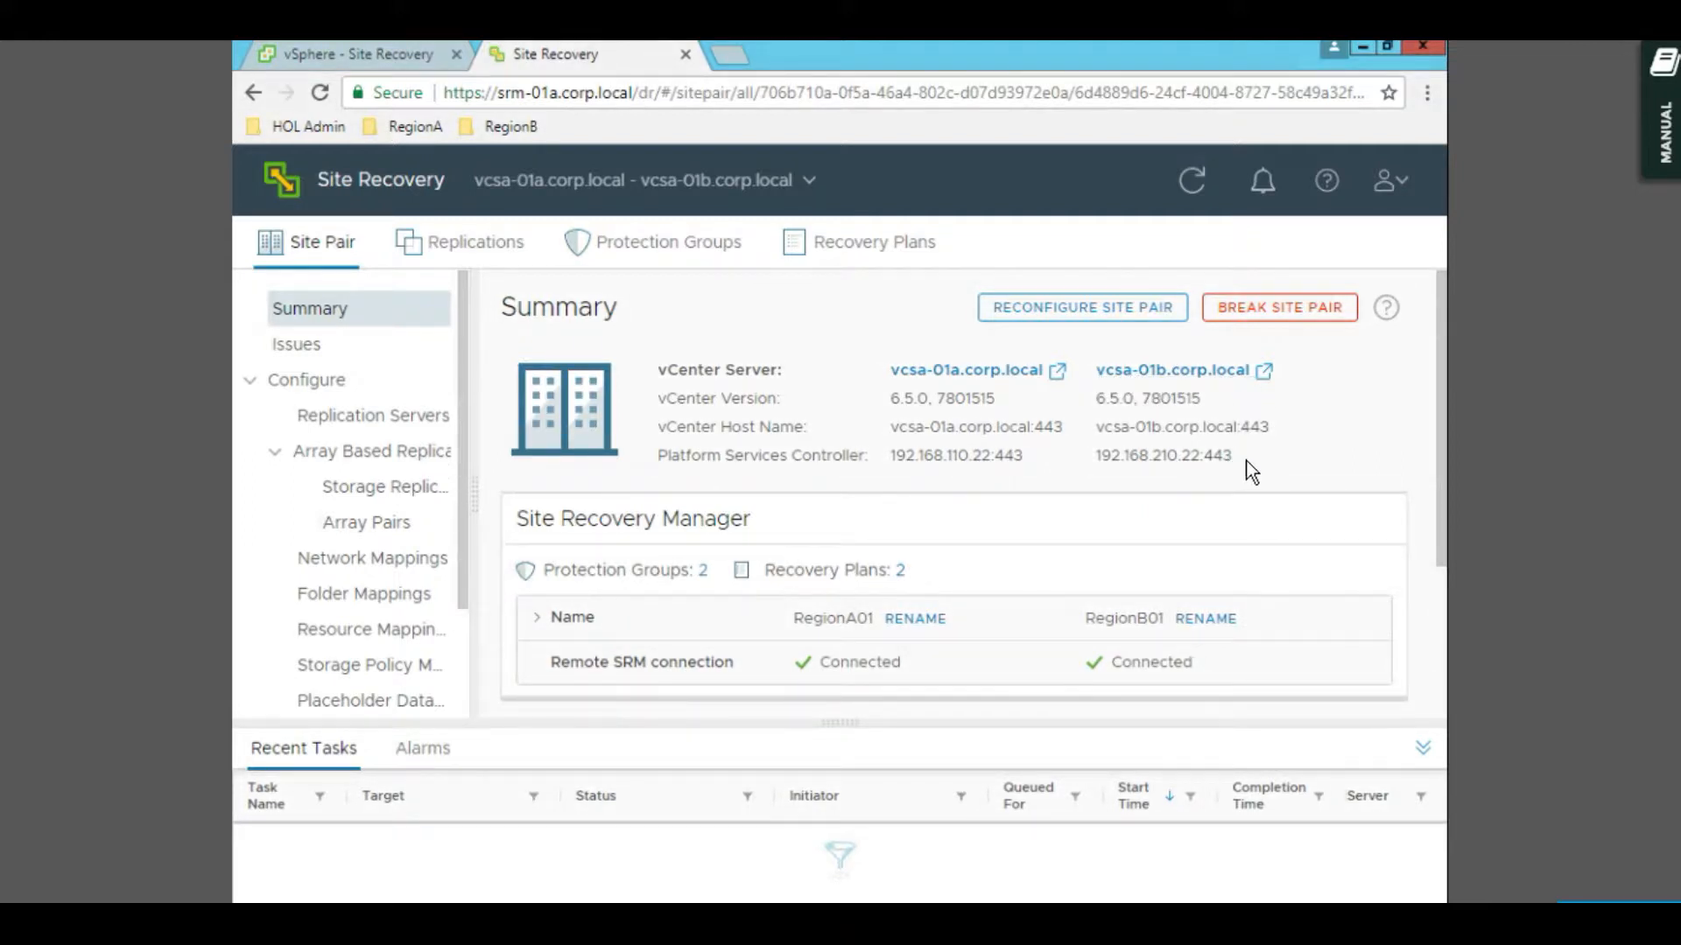
- Review both sites' vCenter details and connections in the Site Pair Summary, then view Protection Groups
{"action": "left_click_drag", "start_coordinate": [1105, 369], "coordinate": [1043, 439]}
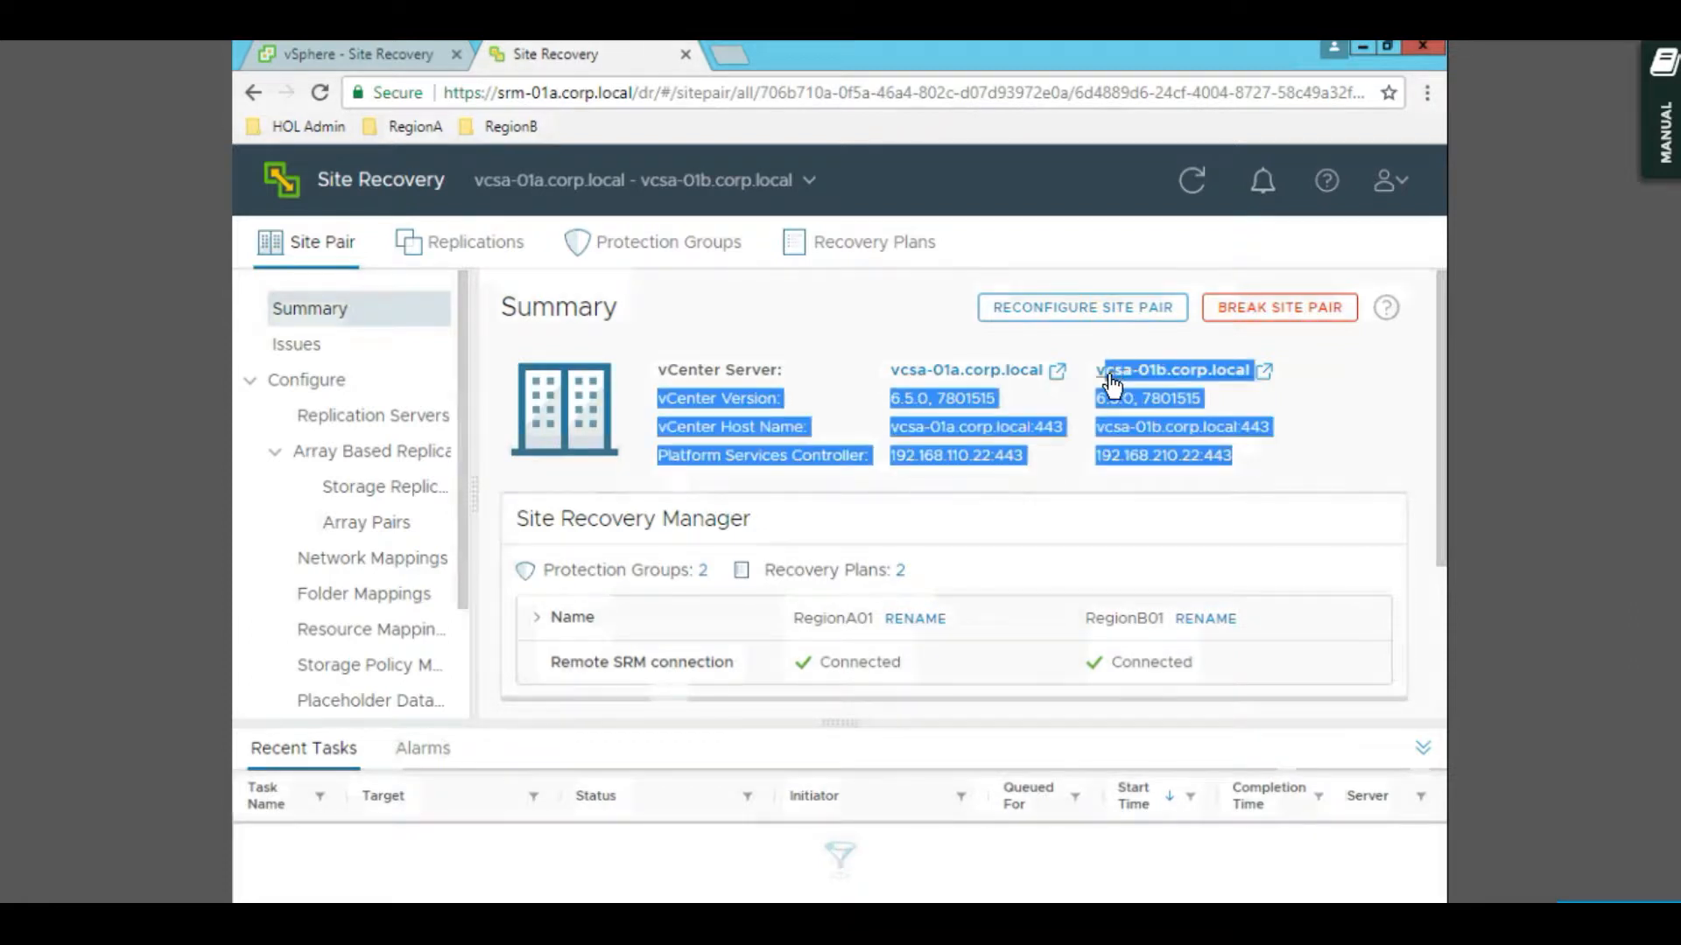
{"action": "left_click", "coordinate": [1035, 448]}
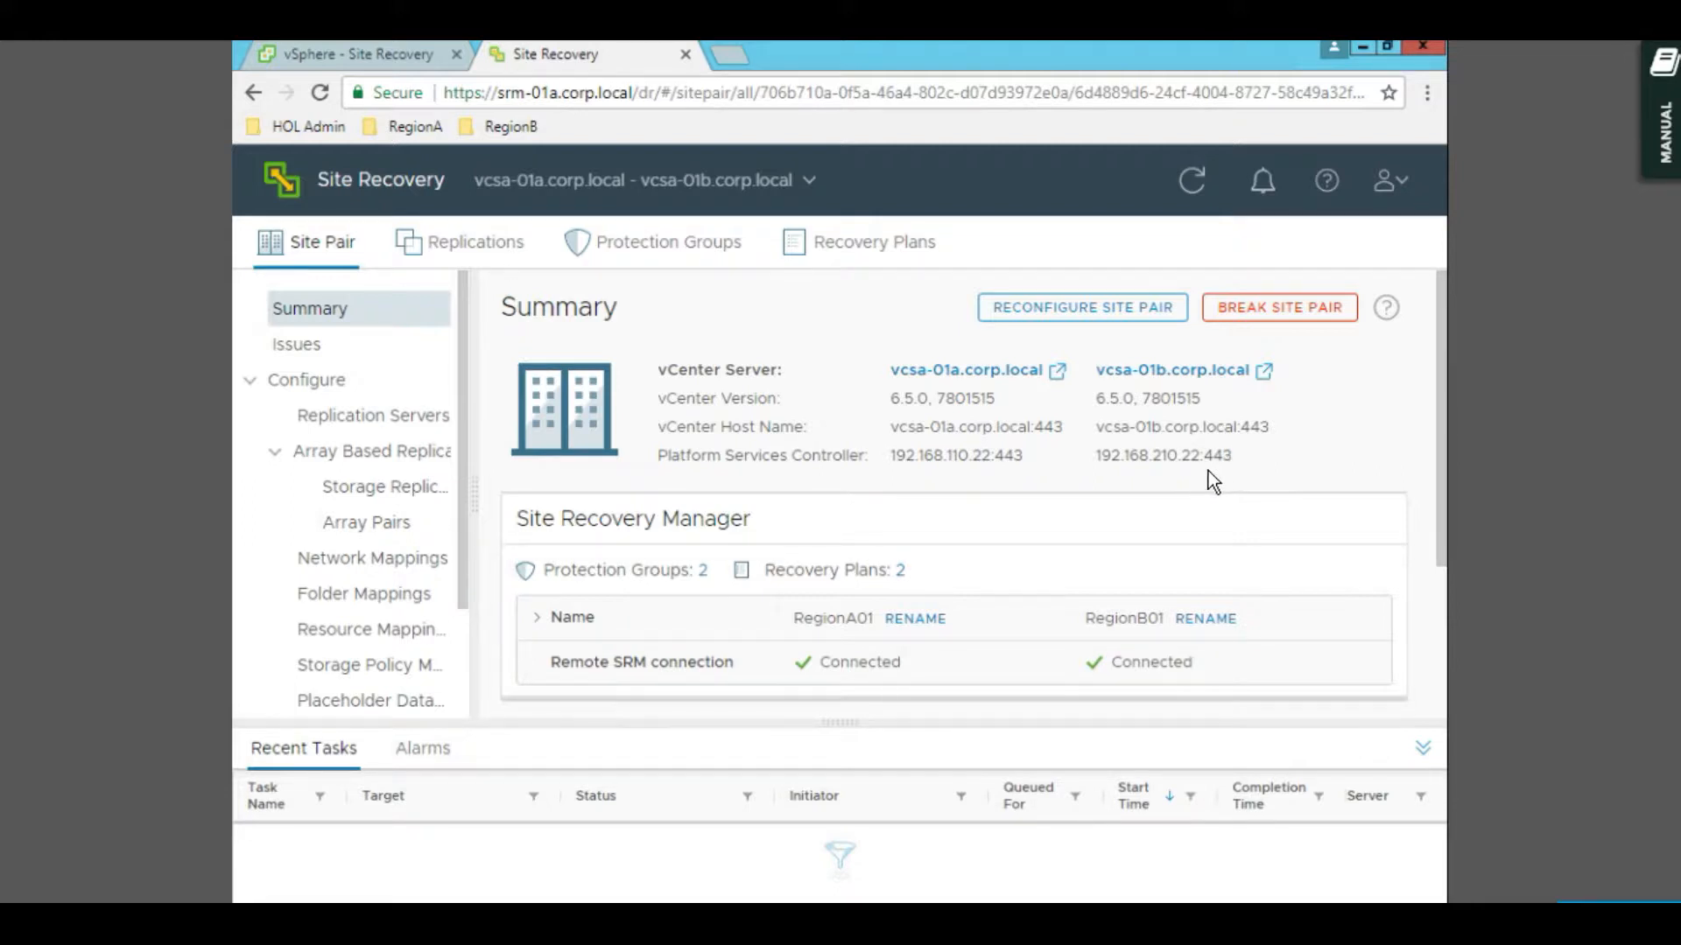
{"action": "scroll", "coordinate": [1400, 604], "scroll_direction": "down", "scroll_amount": 3}
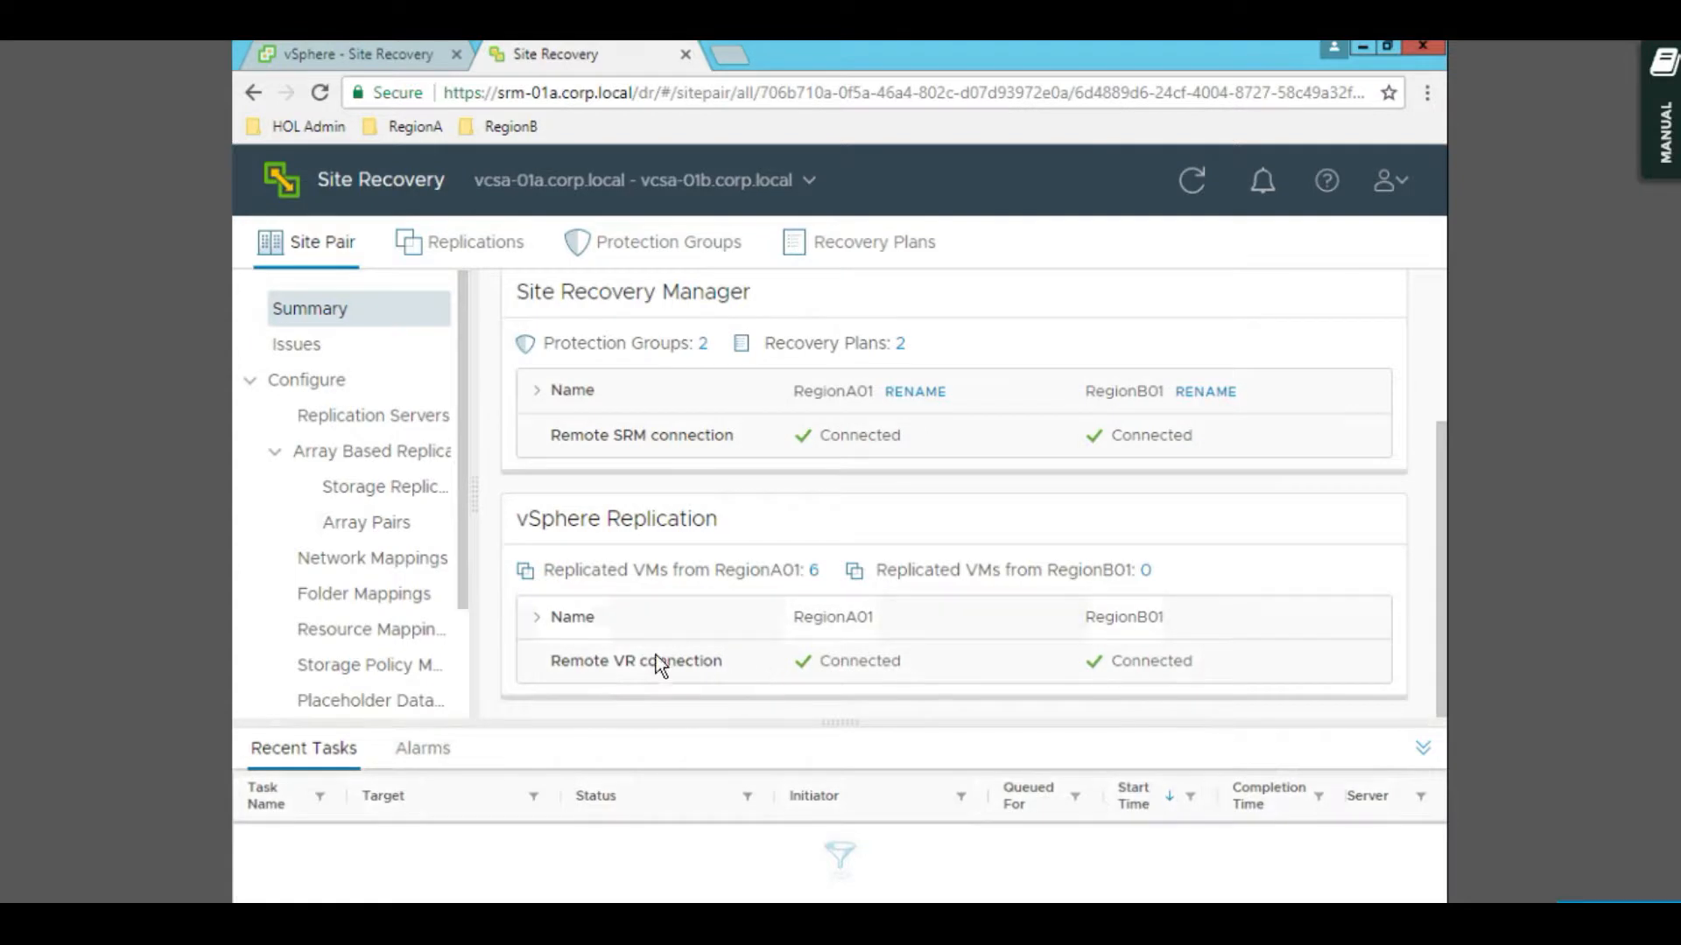
{"action": "scroll", "coordinate": [725, 502], "scroll_direction": "up", "scroll_amount": 3}
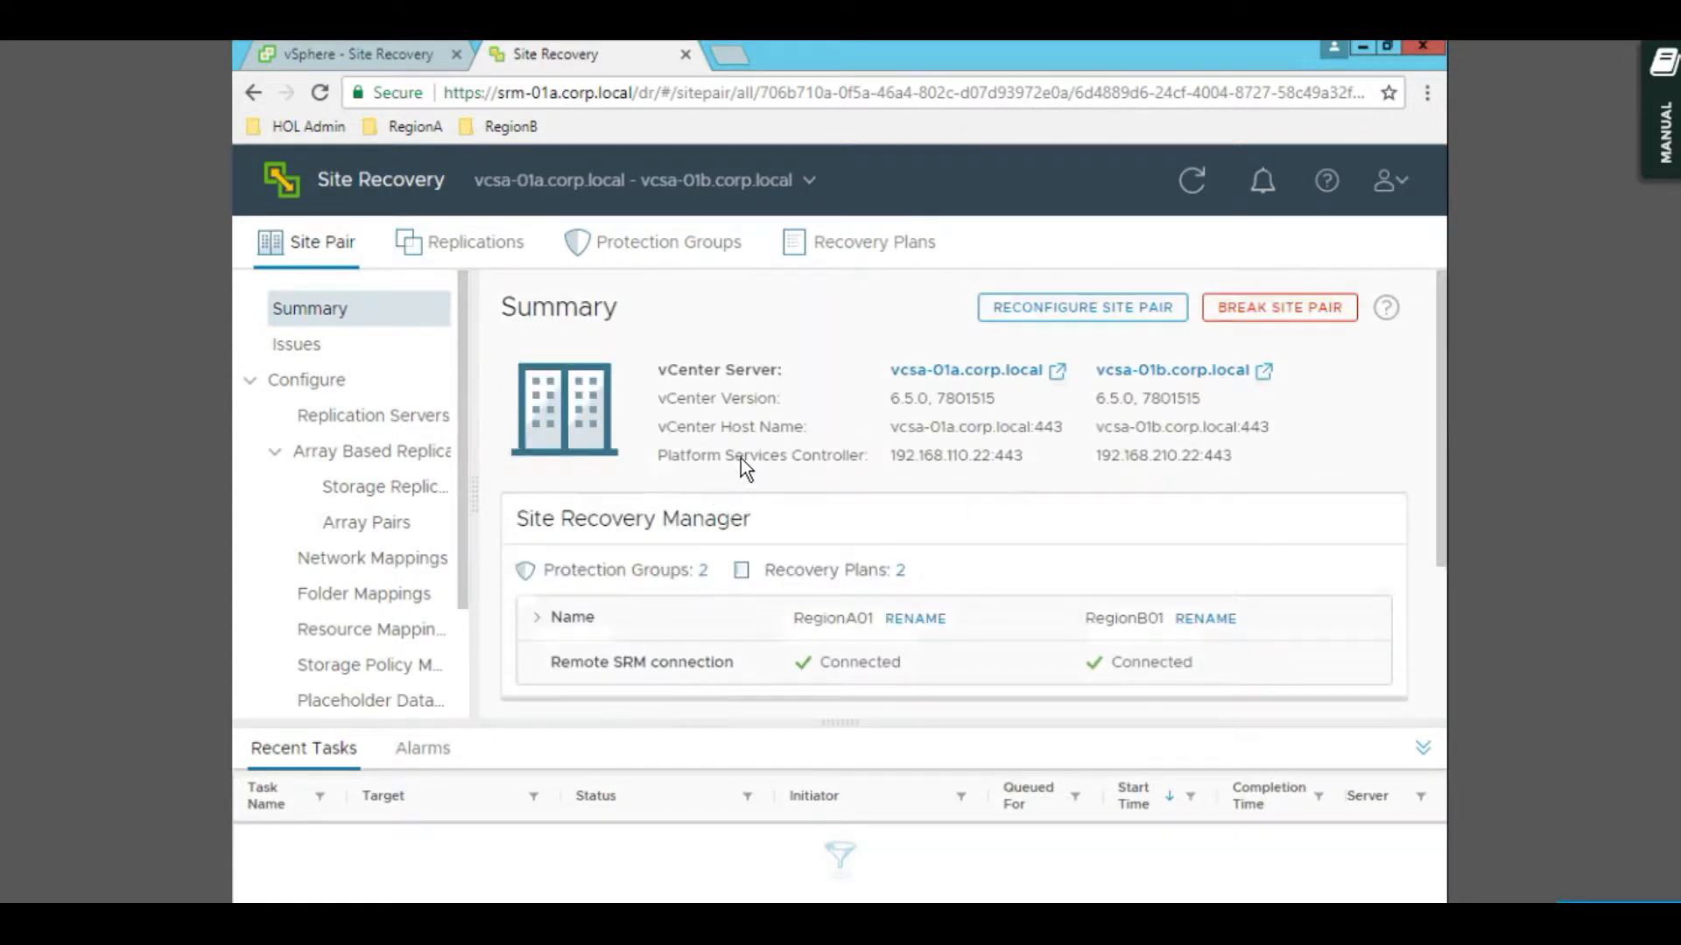
{"action": "left_click", "coordinate": [681, 253]}
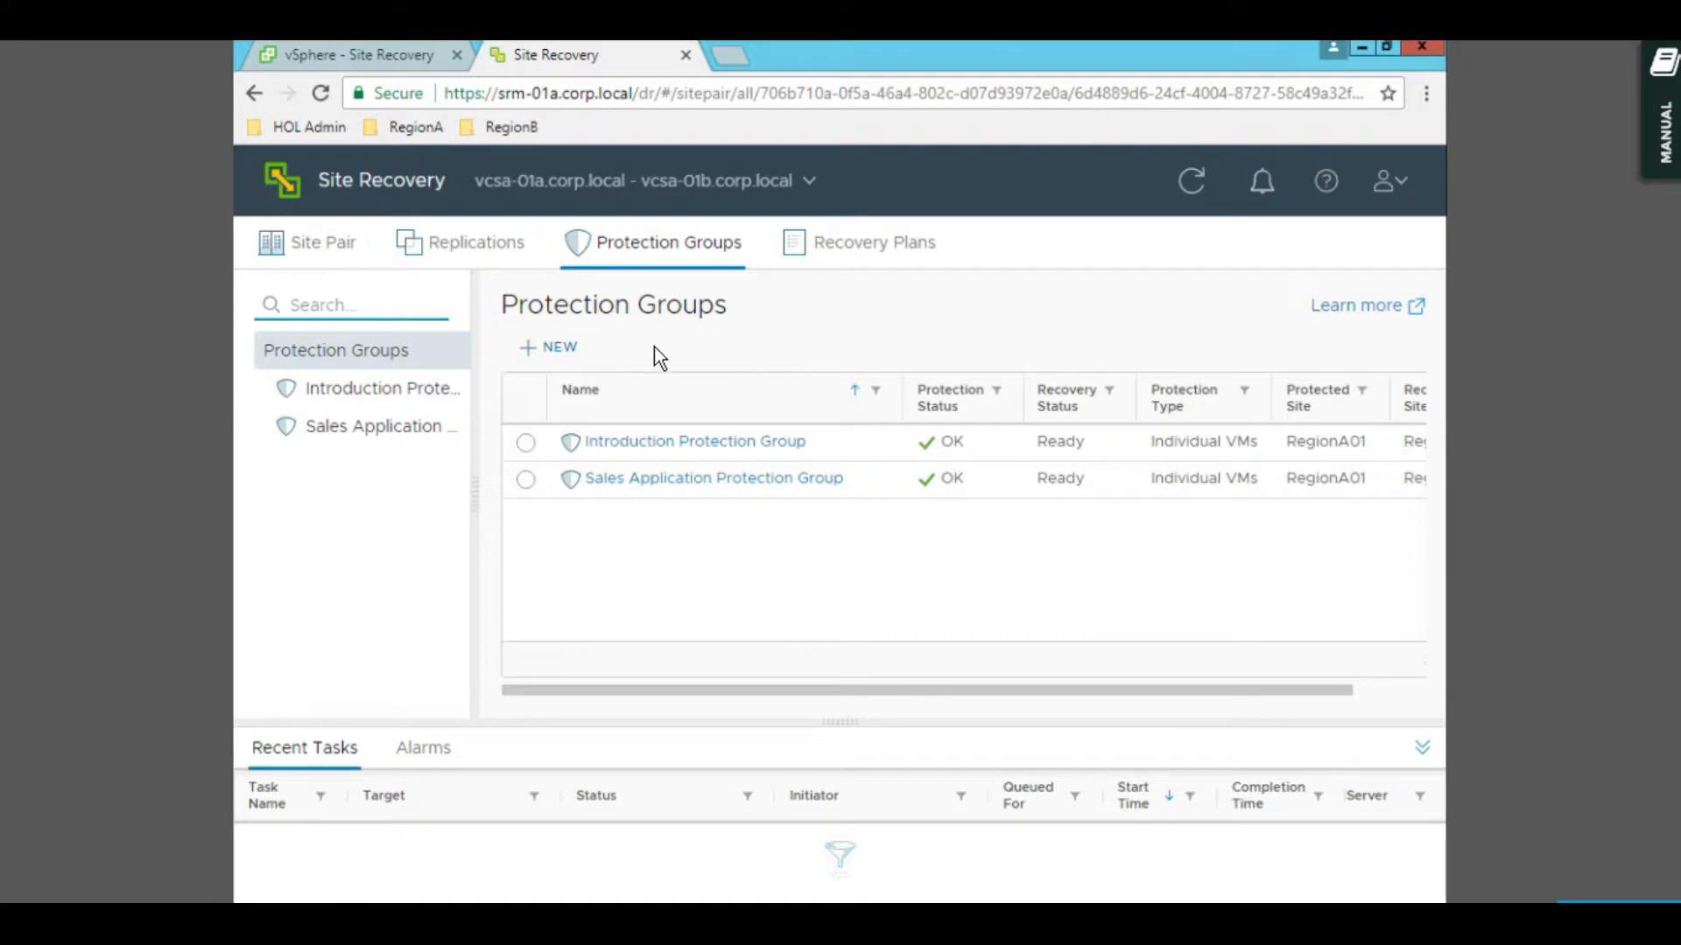
- Create a new protection group named 'Sales site Recovery', with the same text as its description, RegionA01 → RegionB01
{"action": "left_click", "coordinate": [567, 350]}
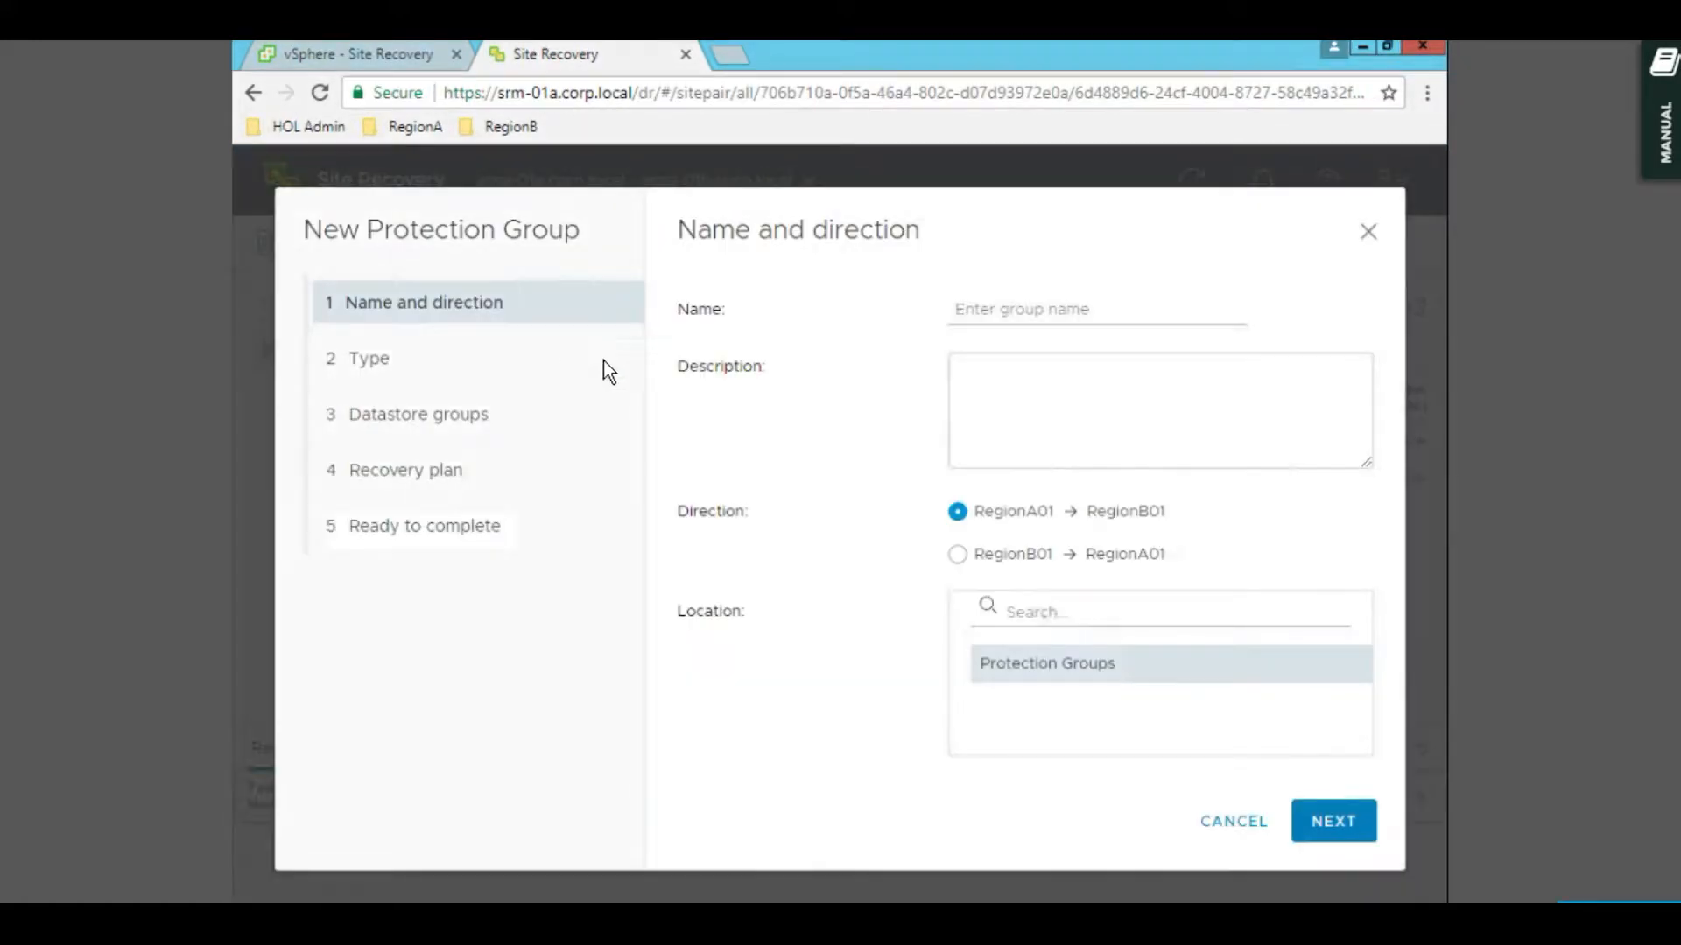
{"action": "left_click", "coordinate": [1011, 318]}
{"action": "type", "text": "Sales "}
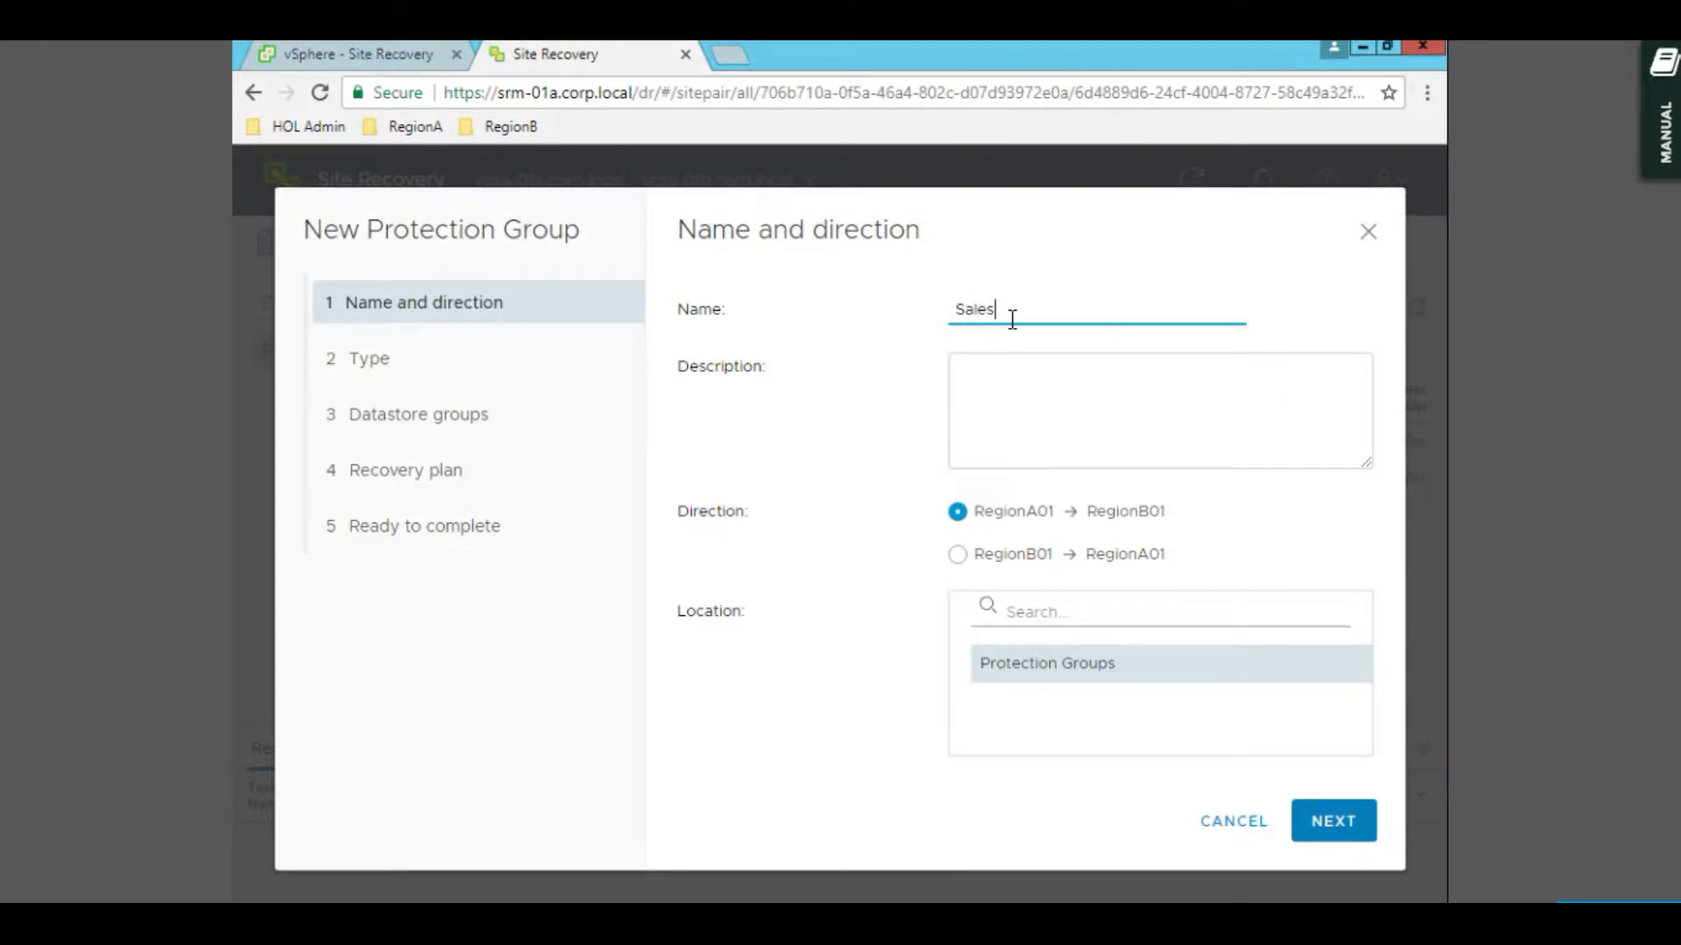
{"action": "type", "text": "site"}
{"action": "type", "text": "Recover"}
{"action": "triple_click", "coordinate": [1012, 320]}
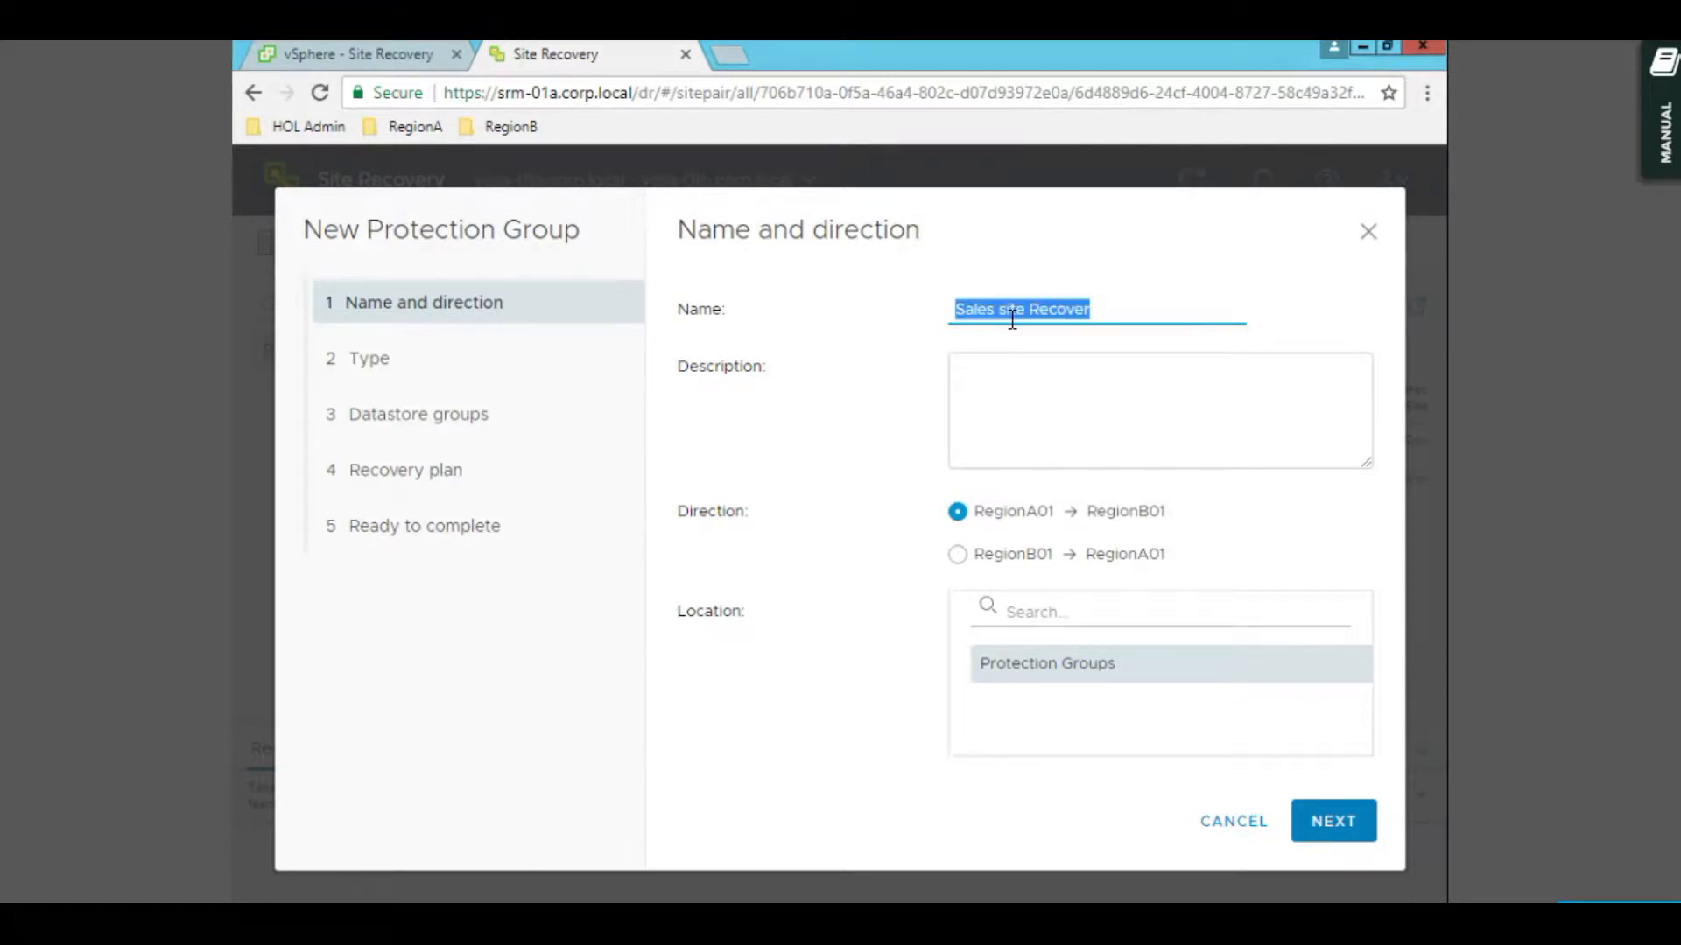
{"action": "left_click", "coordinate": [1121, 302]}
{"action": "type", "text": "y"}
{"action": "triple_click", "coordinate": [1120, 304]}
{"action": "key", "text": "ctrl+c"}
{"action": "left_click", "coordinate": [1083, 435]}
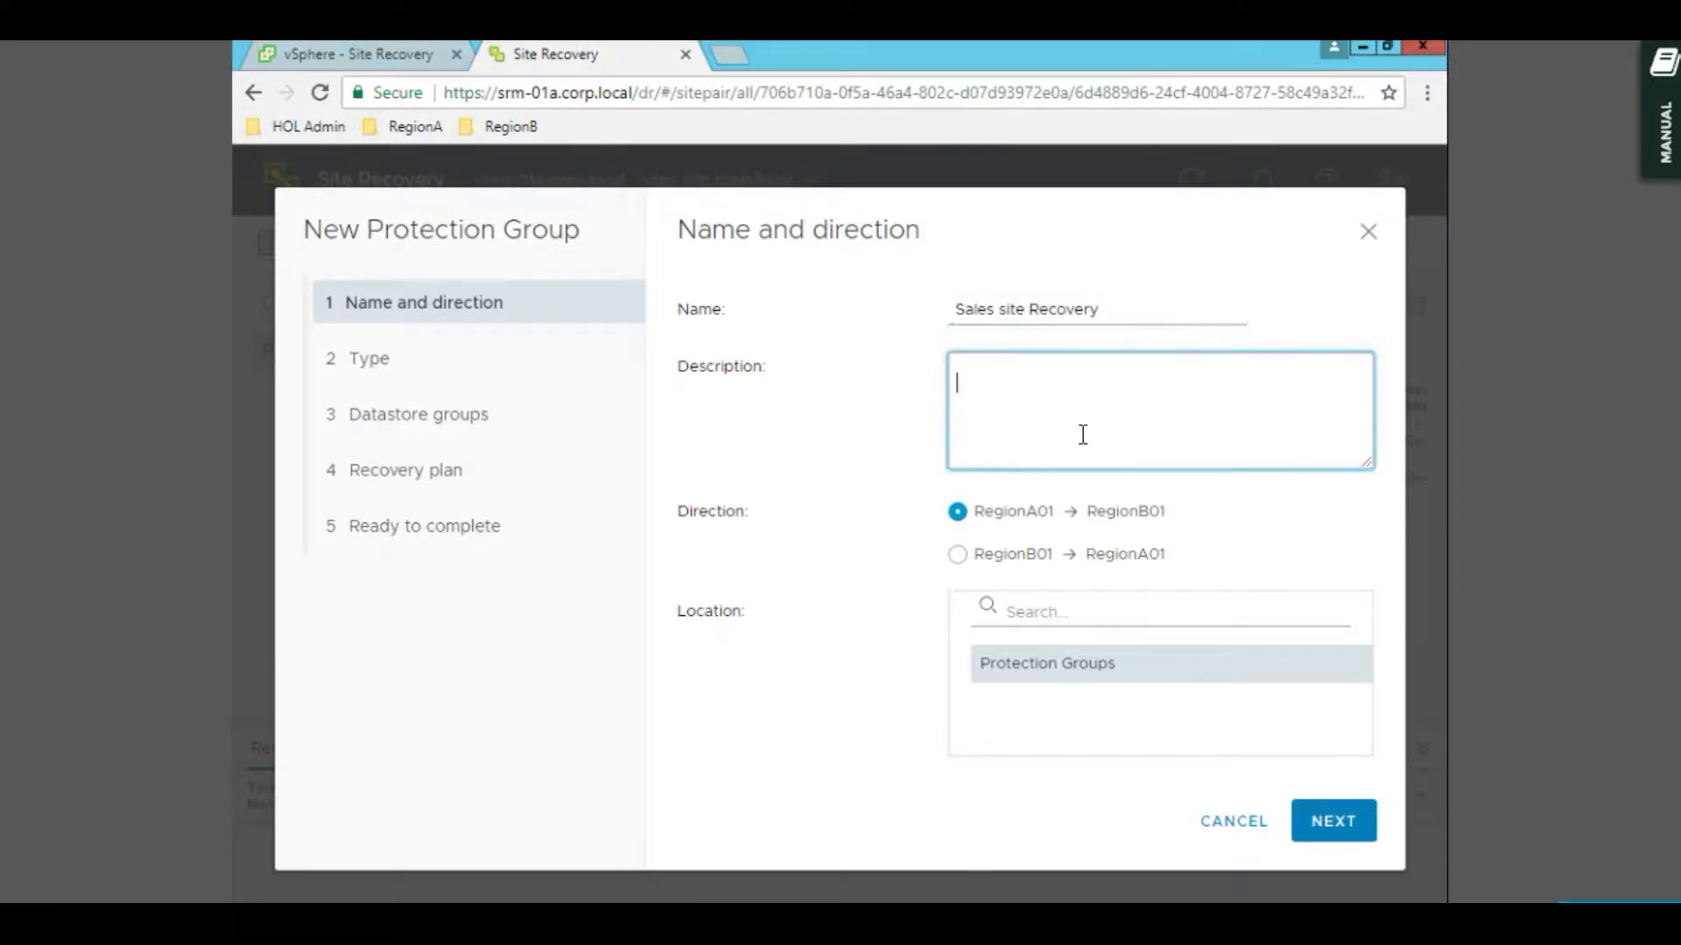
{"action": "key", "text": "ctrl+v"}
{"action": "left_click", "coordinate": [1318, 823]}
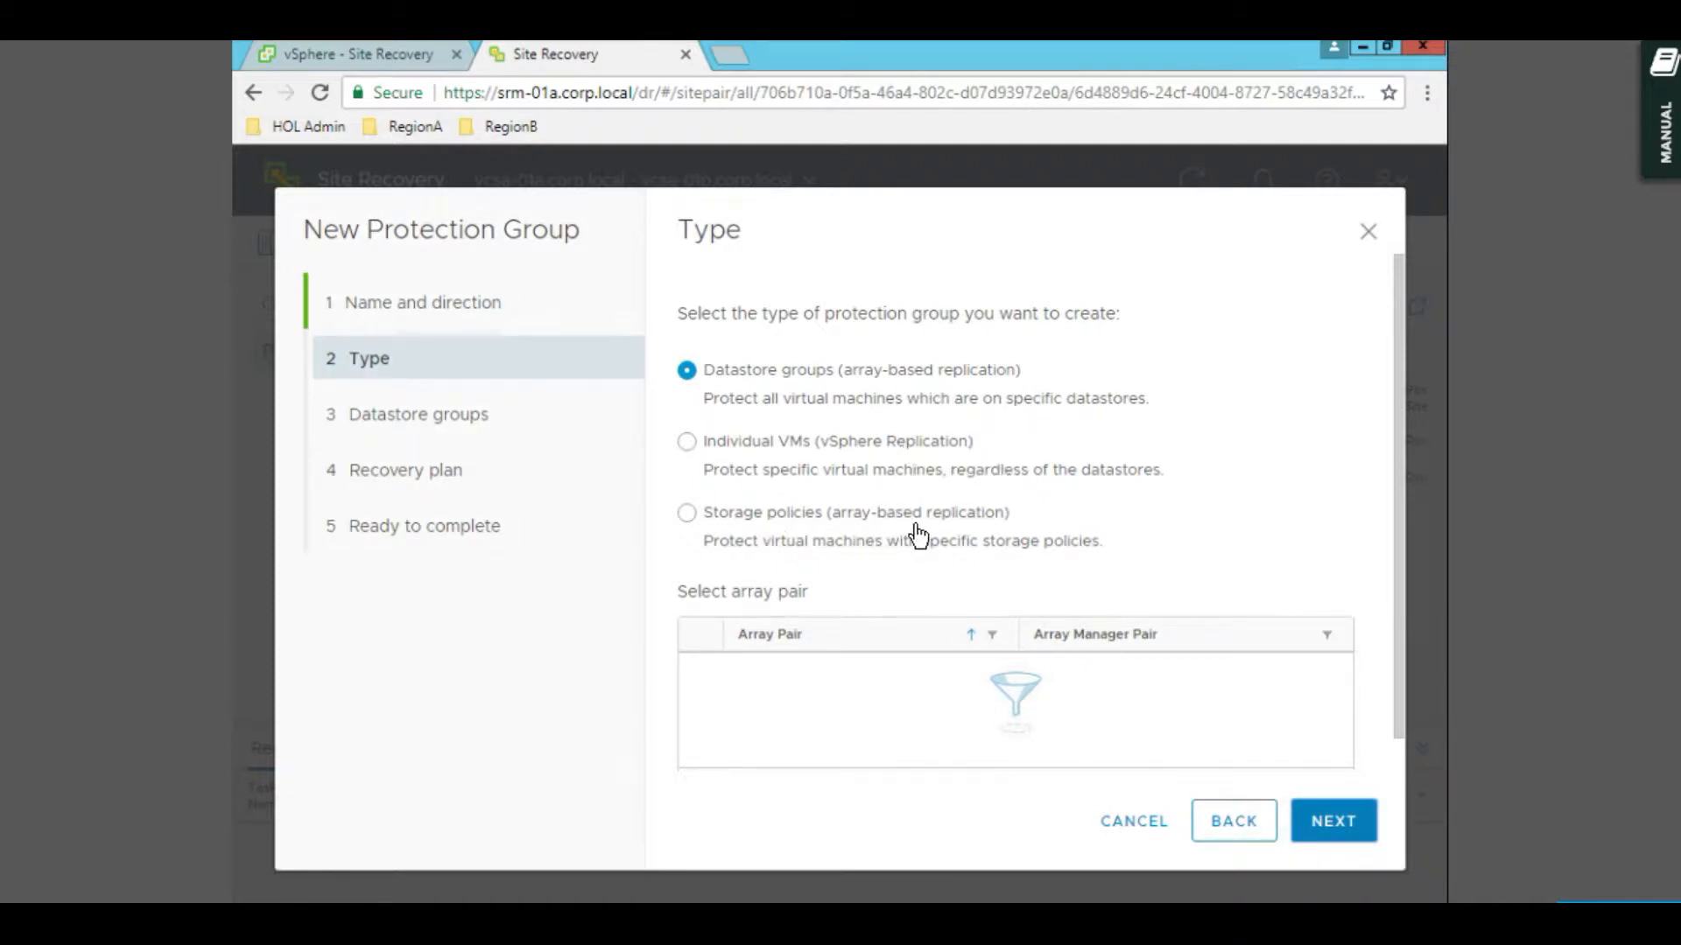
- Make the group a vSphere Replication type and include all three acct VMs
{"action": "left_click", "coordinate": [822, 445]}
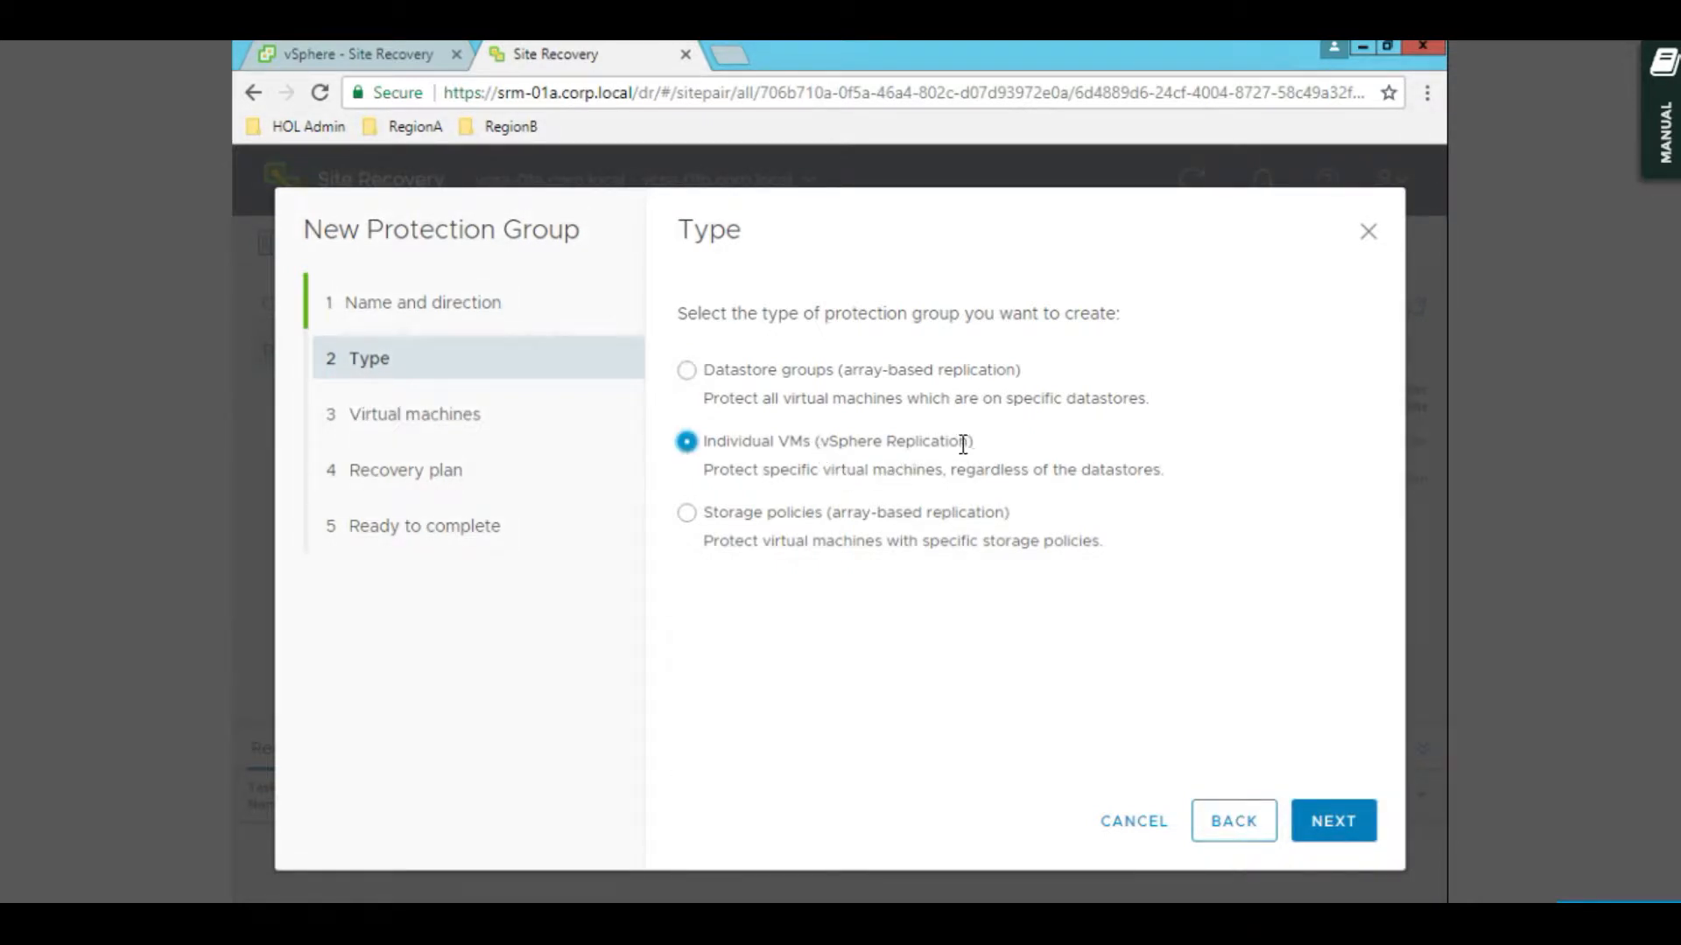
{"action": "left_click", "coordinate": [1326, 823]}
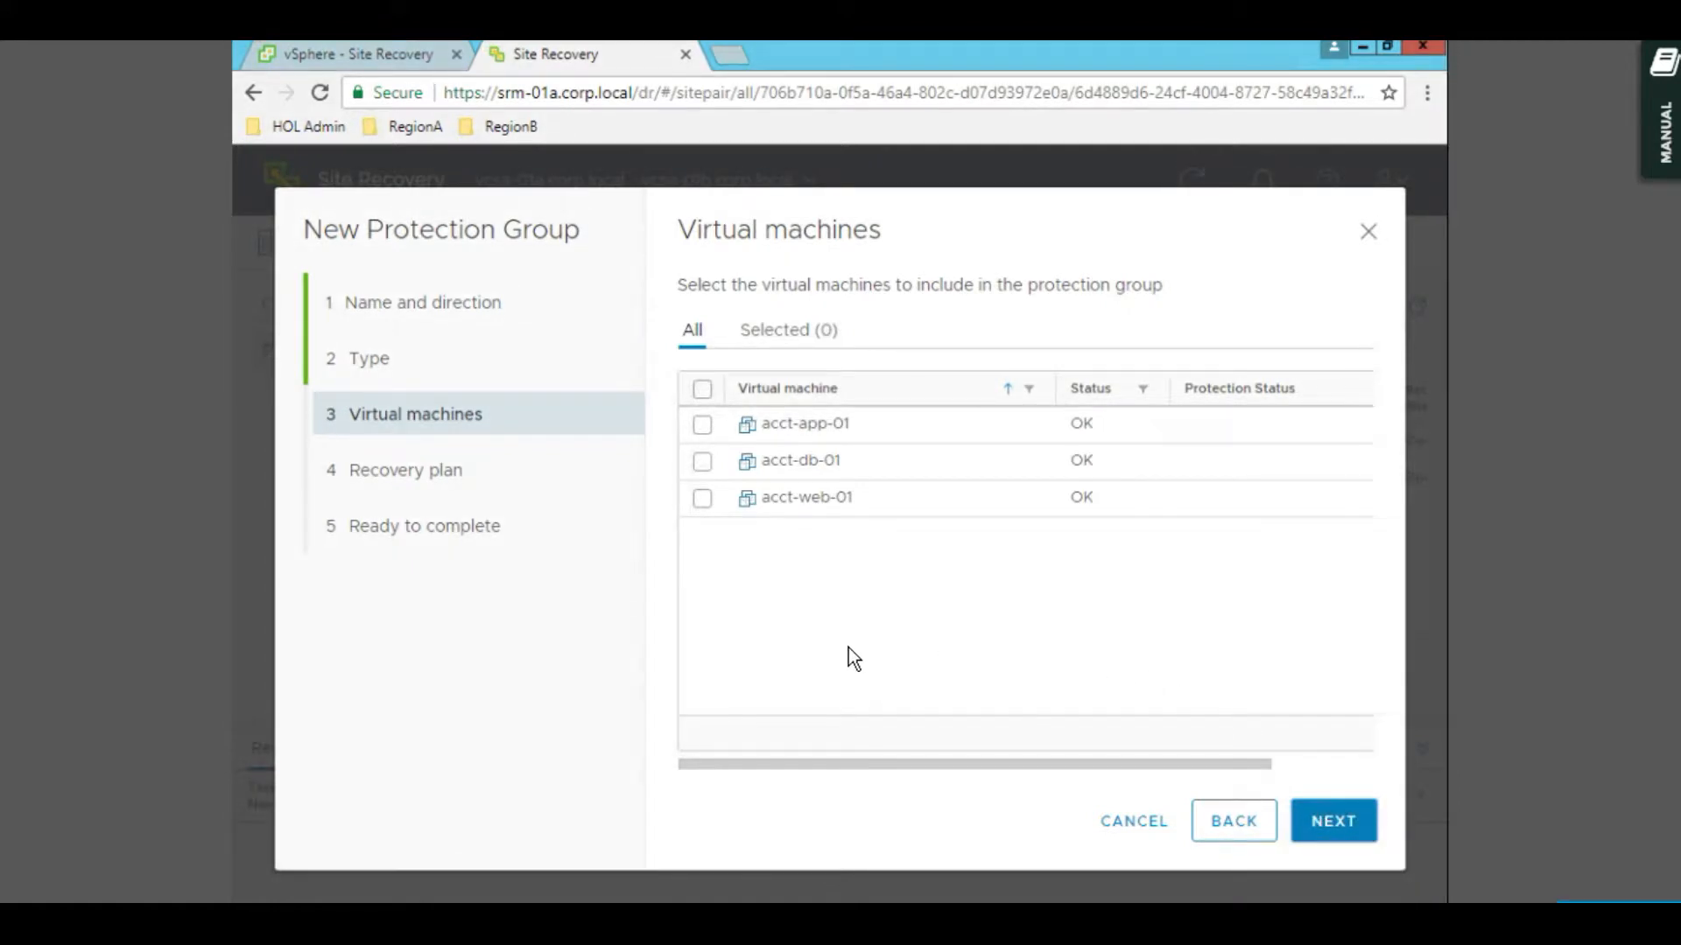
{"action": "left_click", "coordinate": [705, 390]}
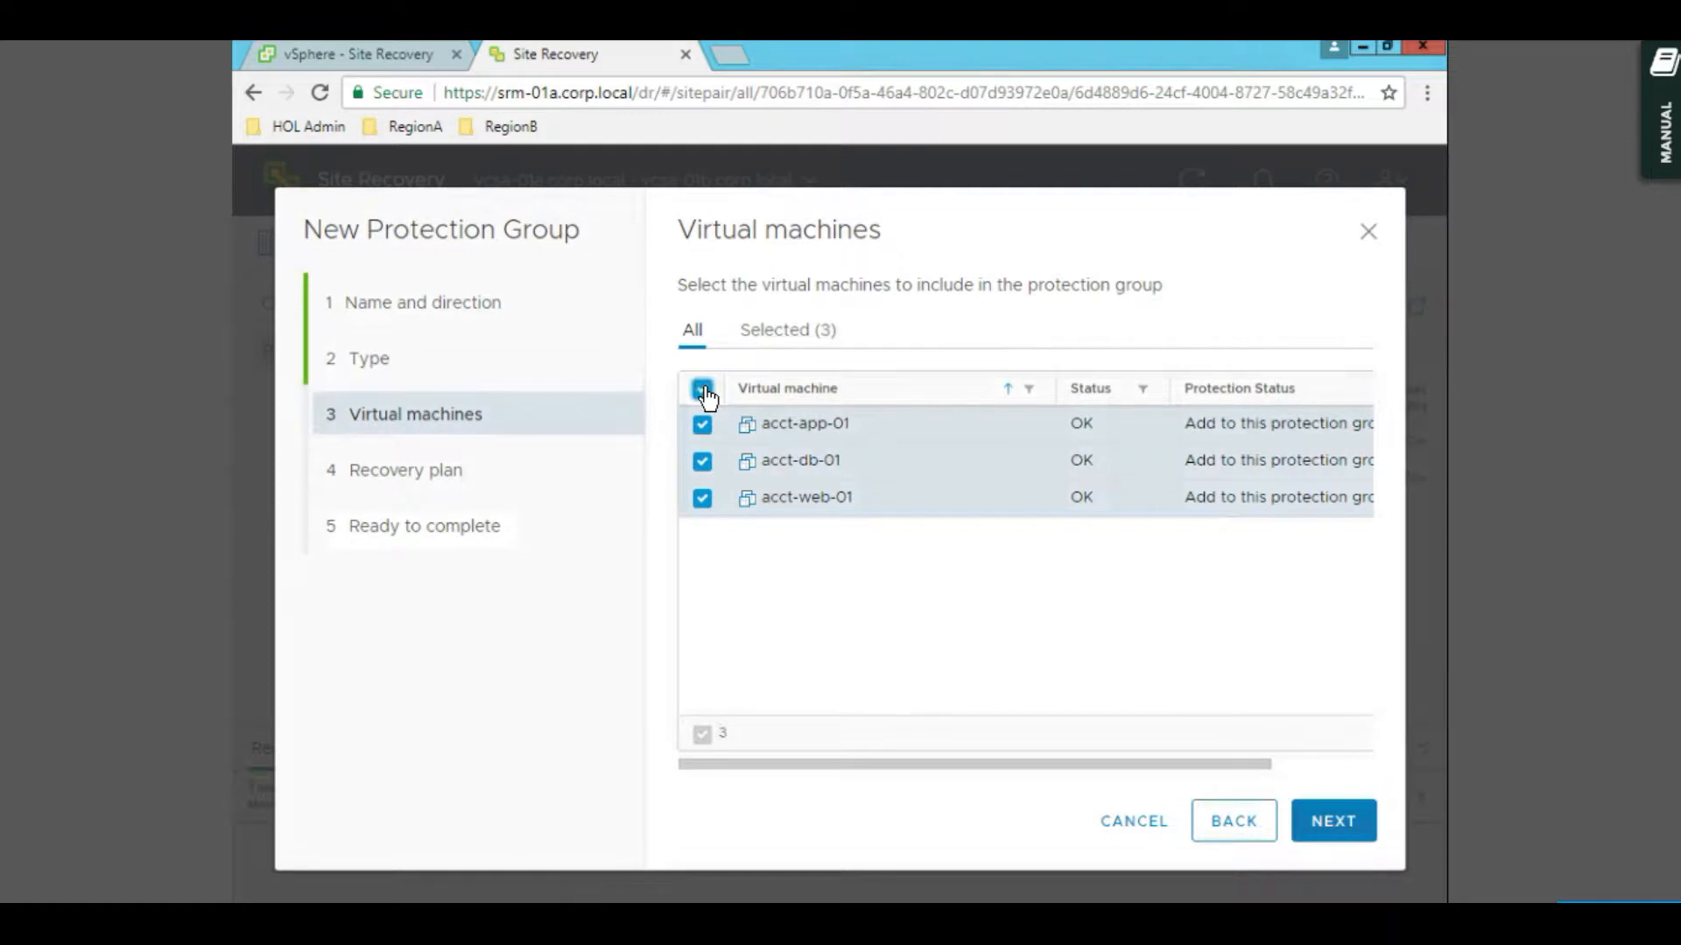
{"action": "left_click", "coordinate": [1339, 825]}
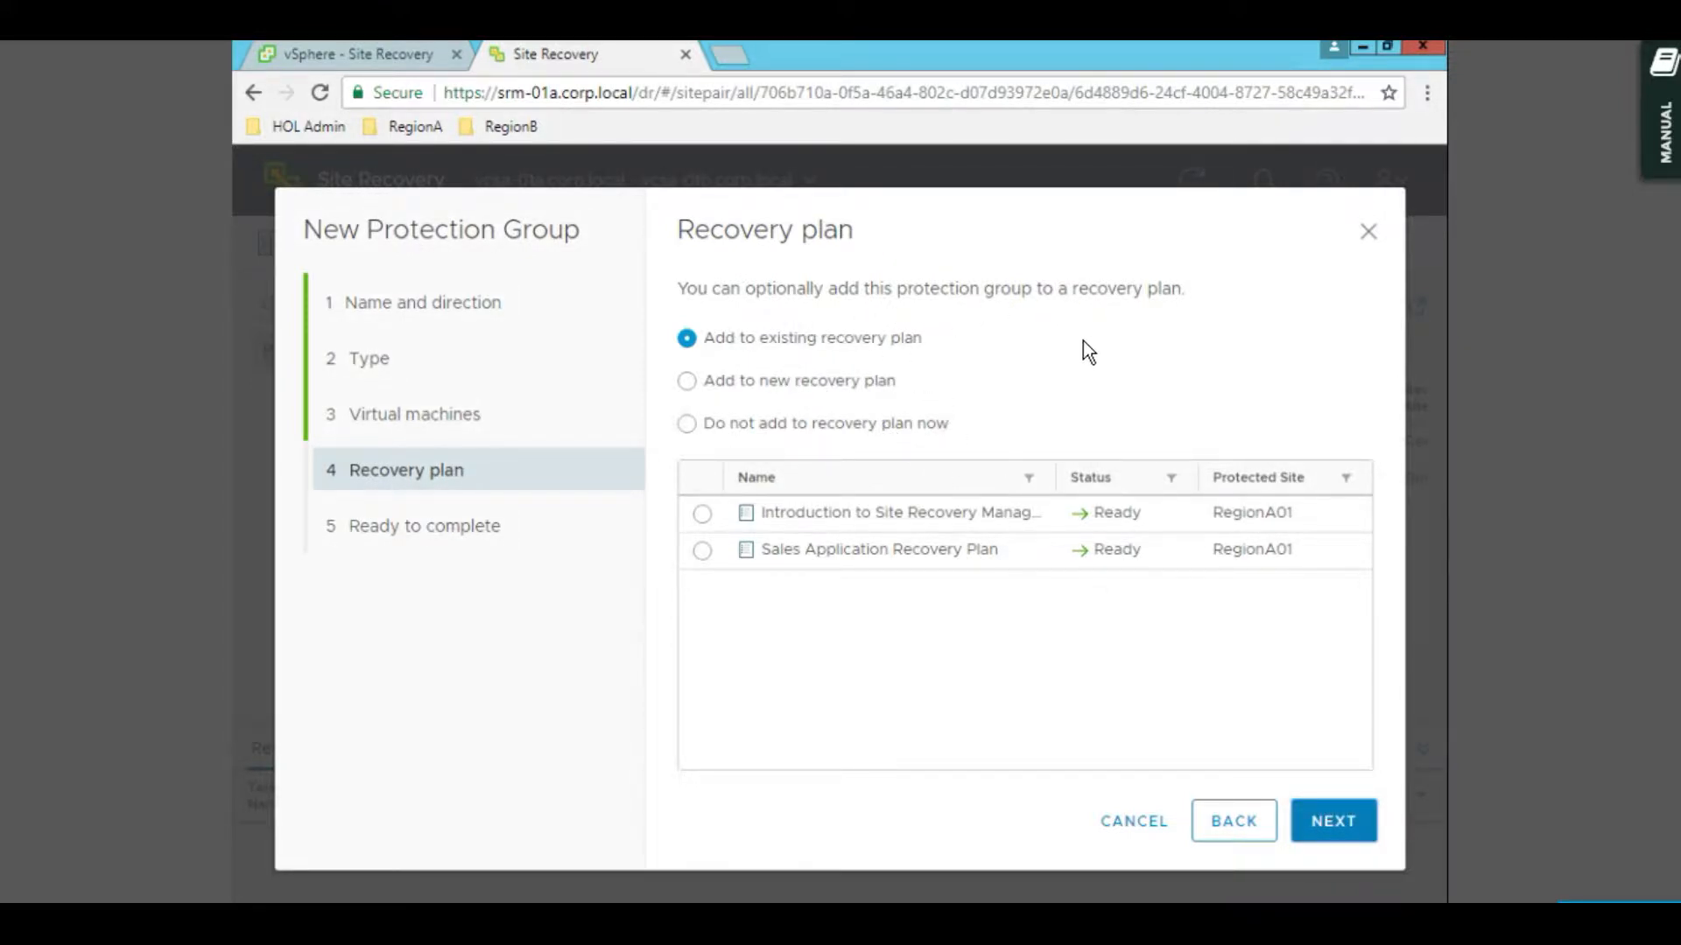
- Finish the group without a recovery plan, refresh to confirm it's listed, then view Recovery Plans
{"action": "left_click", "coordinate": [799, 427]}
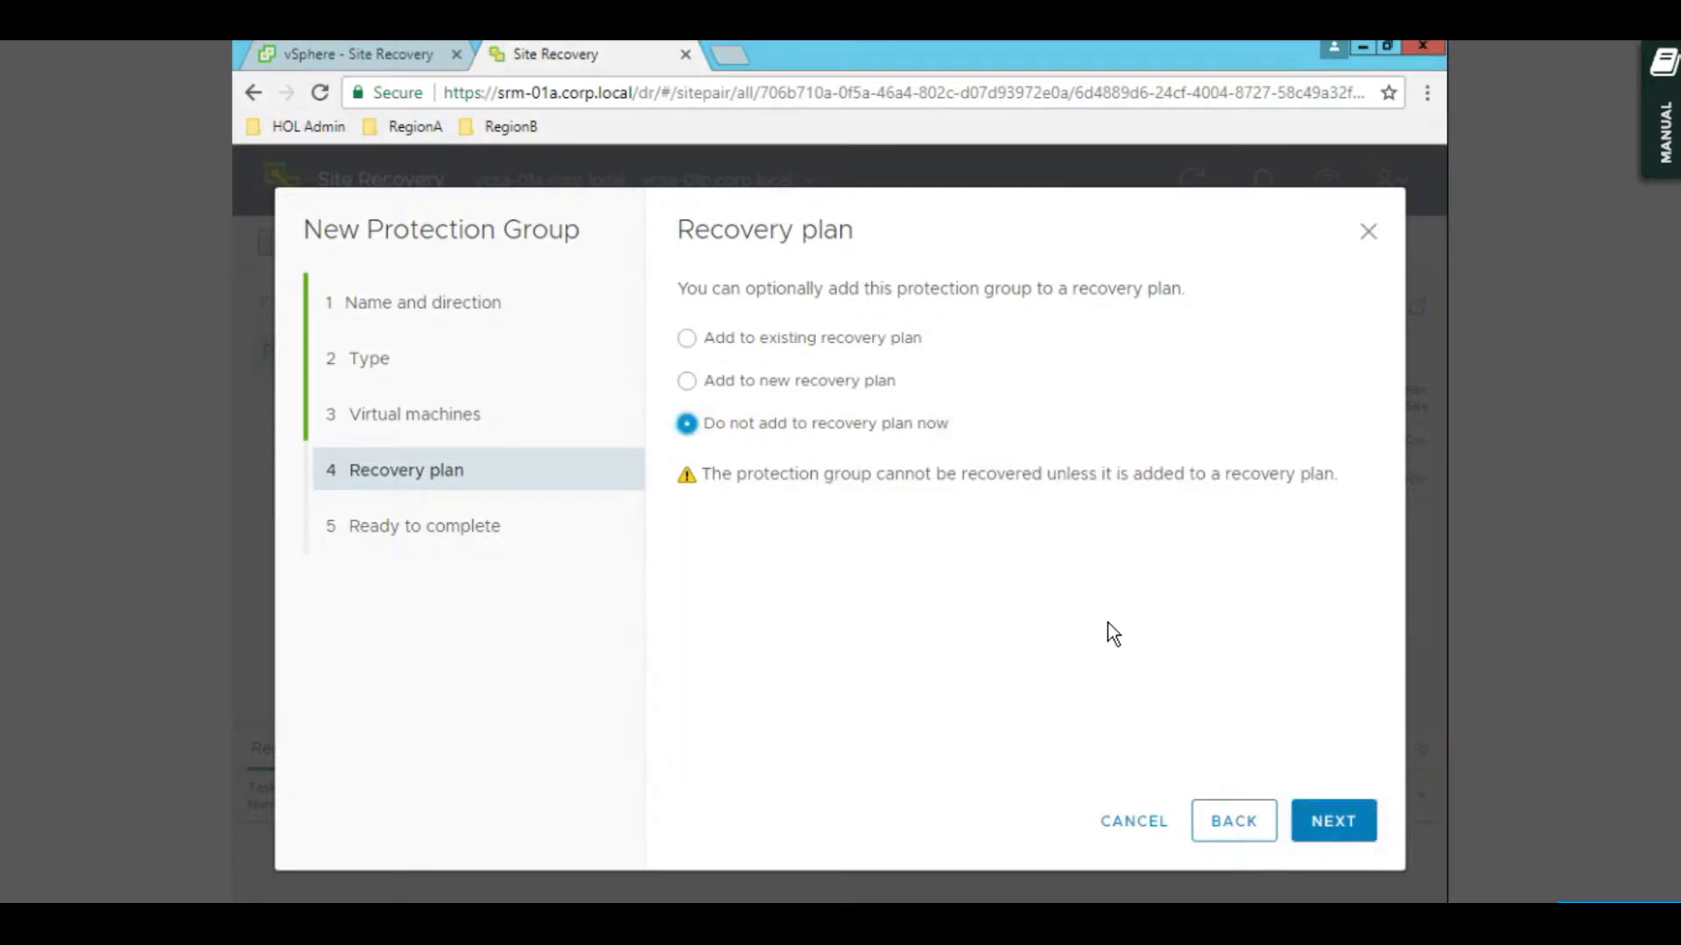
{"action": "left_click", "coordinate": [1333, 823]}
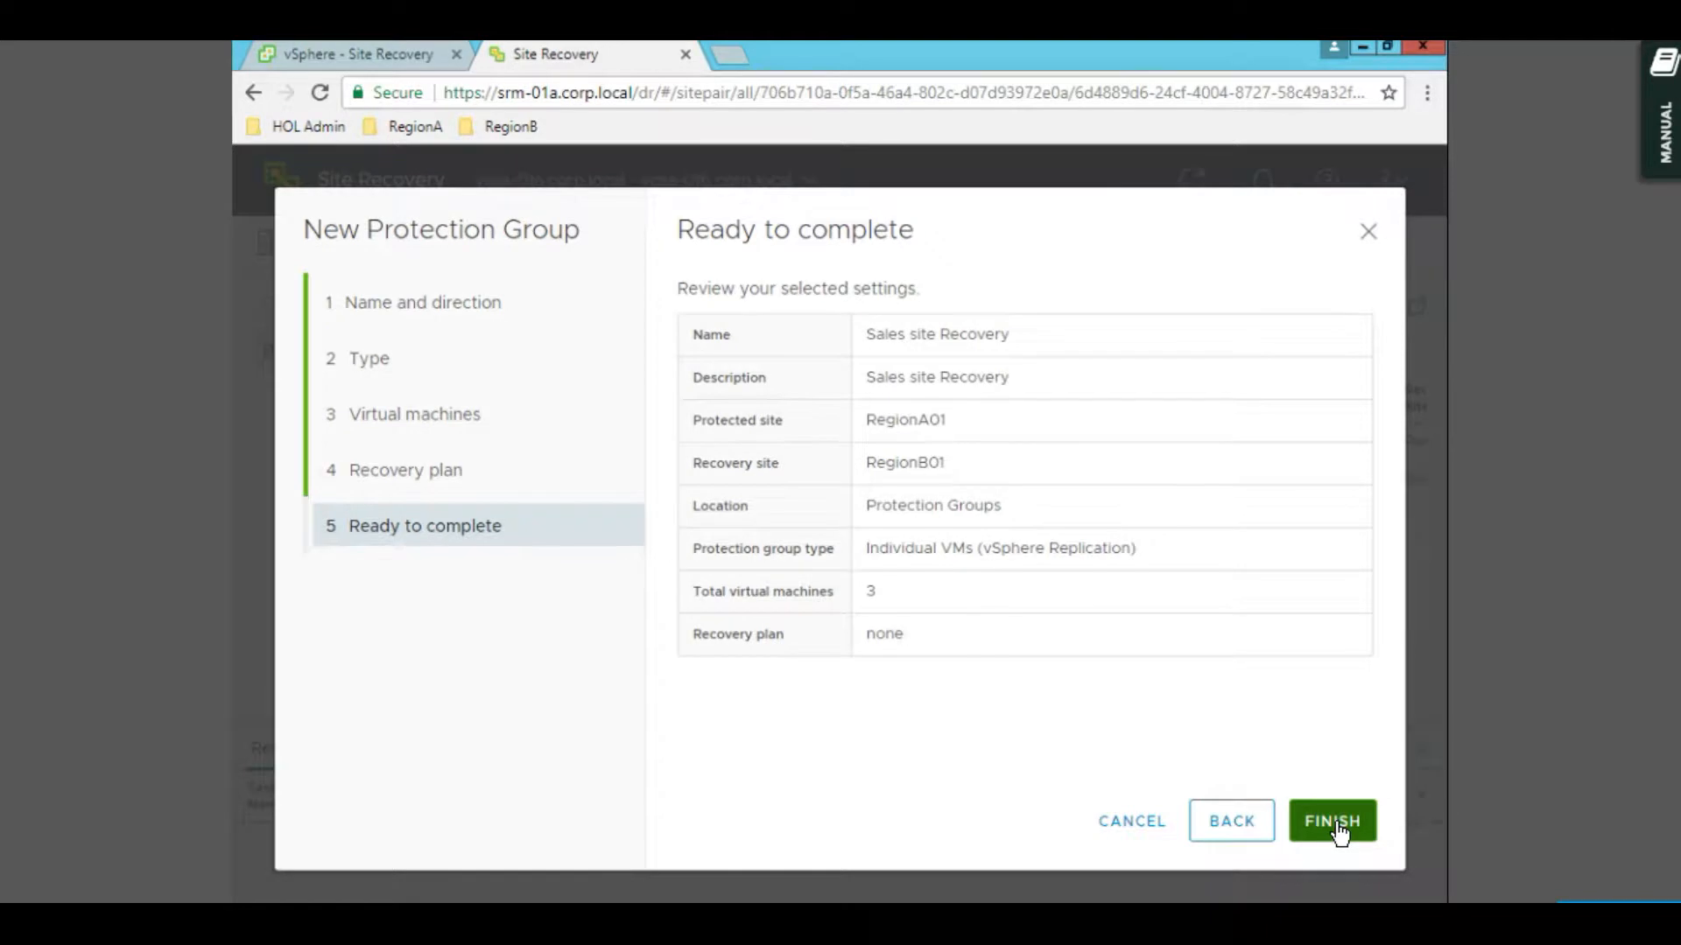
{"action": "left_click", "coordinate": [1337, 824]}
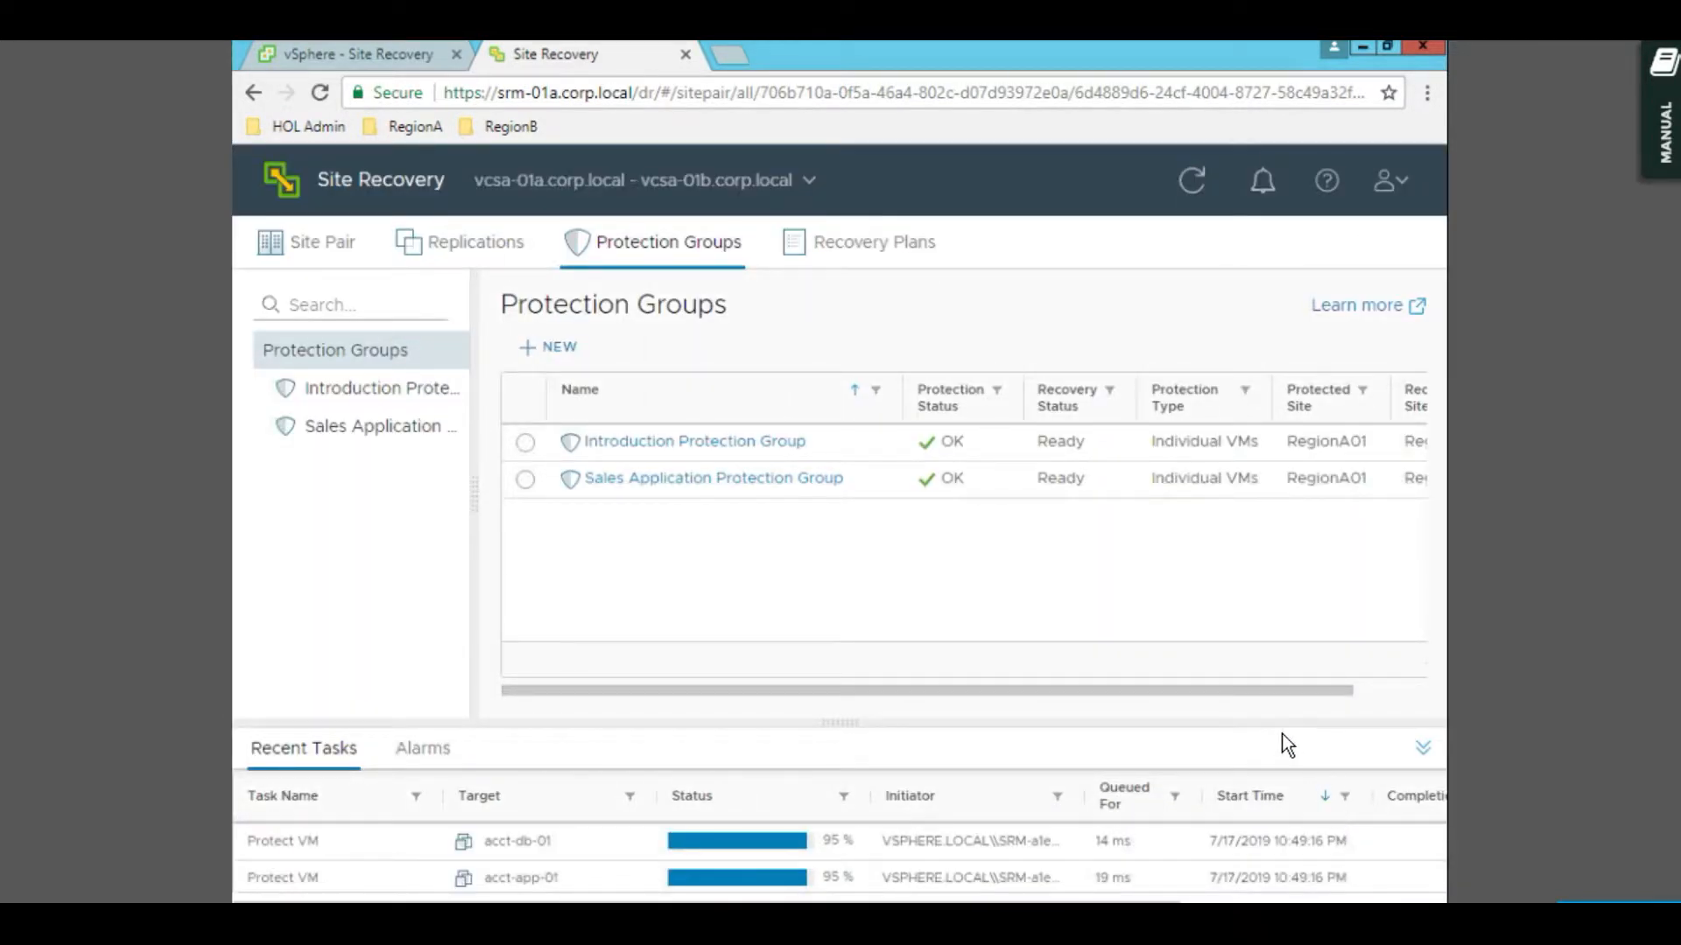
{"action": "left_click", "coordinate": [1192, 180]}
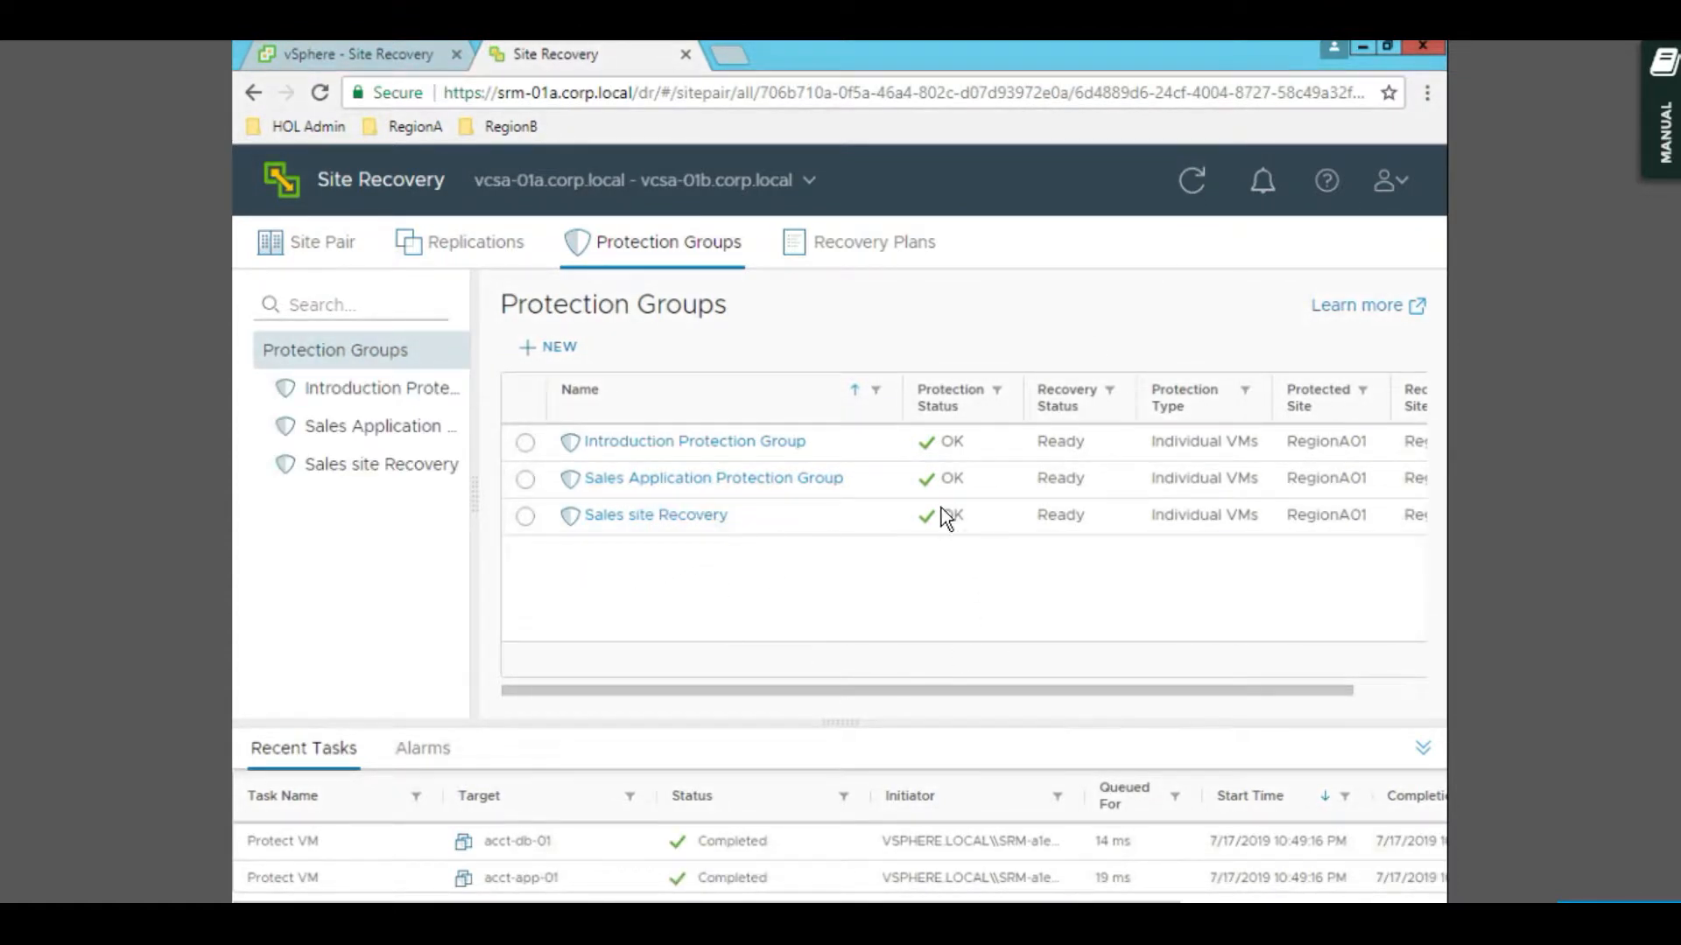
{"action": "left_click", "coordinate": [885, 258]}
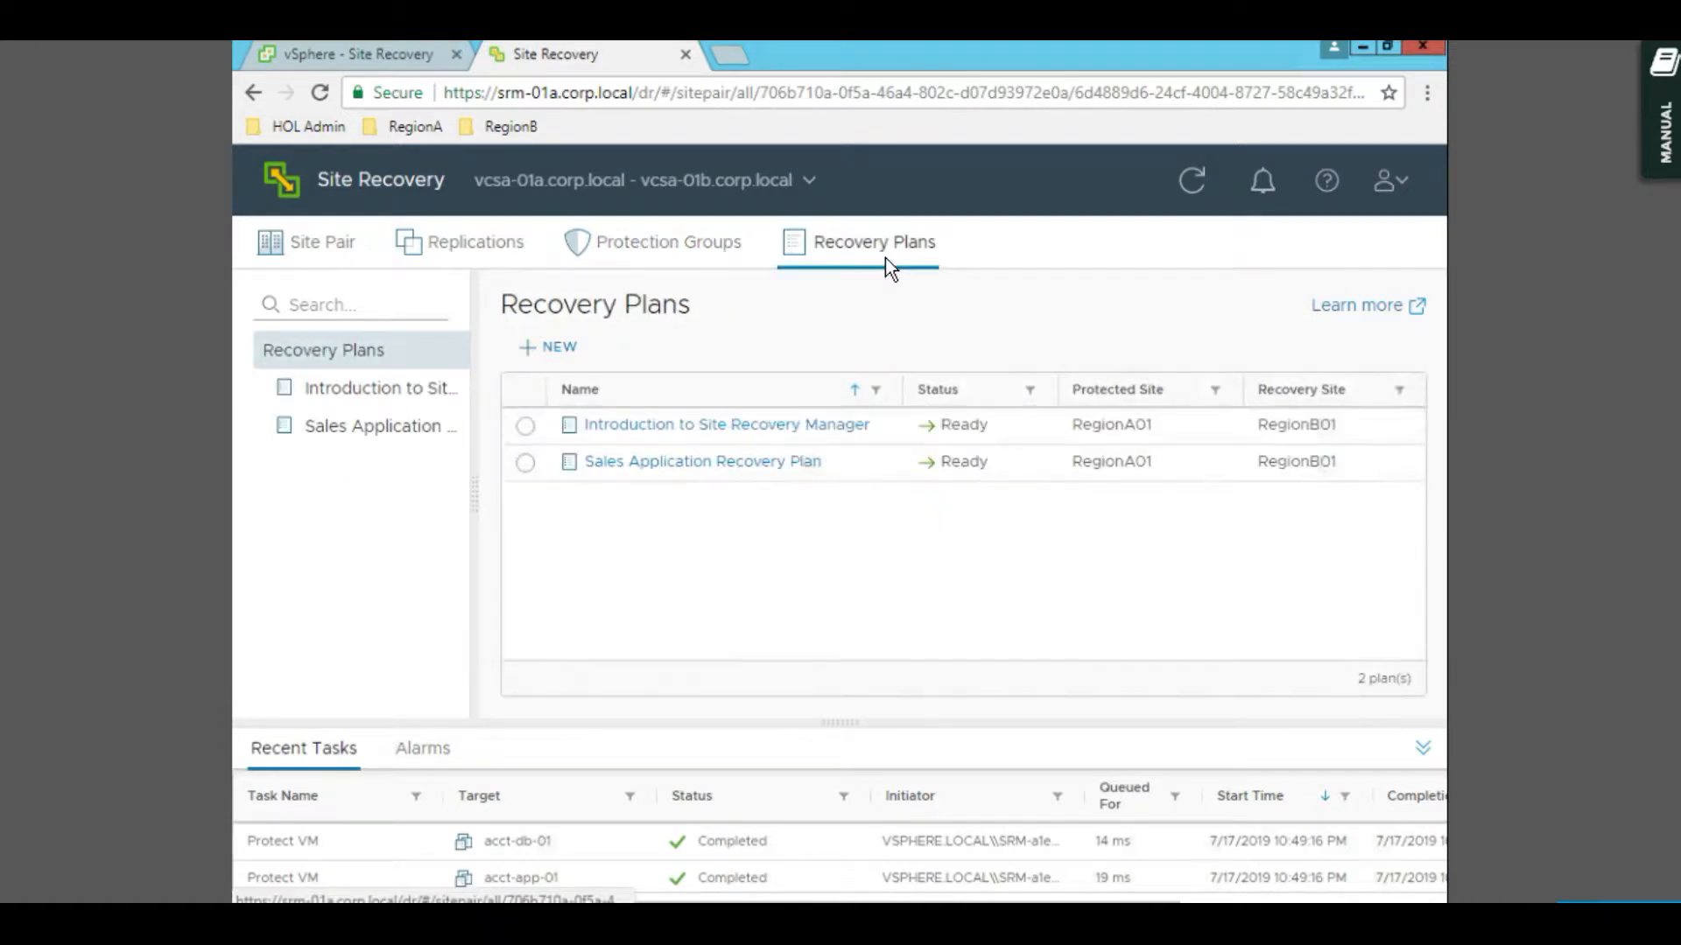
- Start a new recovery plan named 'Sales Recovery Plan', reusing the name as its description
{"action": "left_click", "coordinate": [560, 348]}
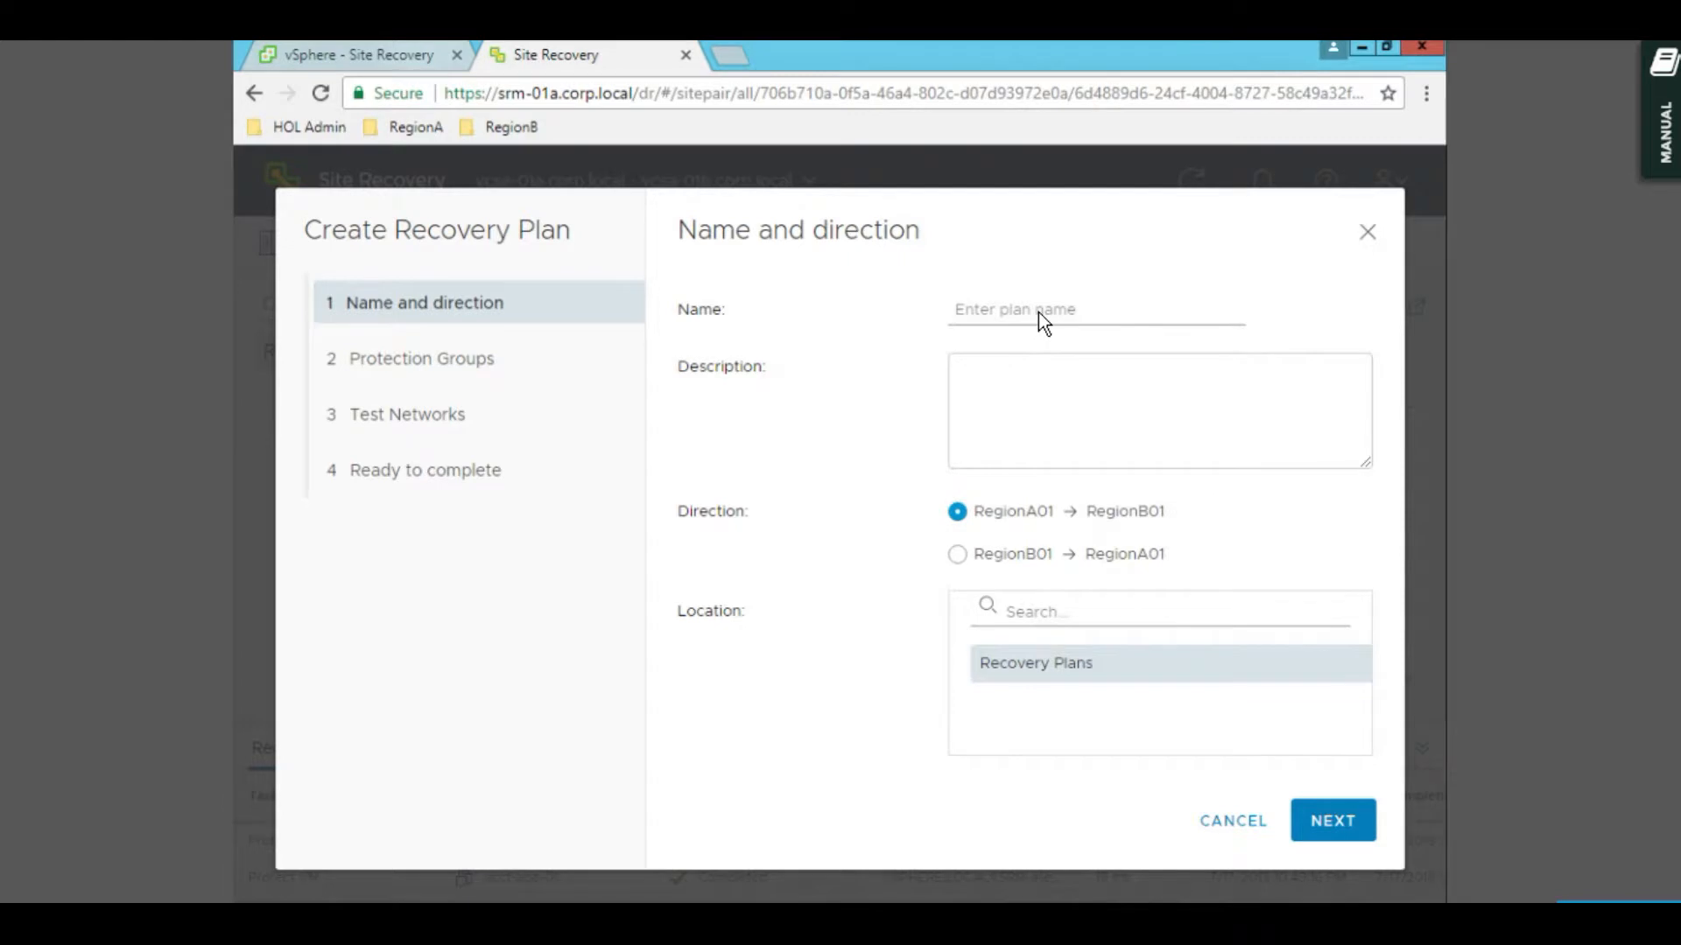
{"action": "left_click", "coordinate": [1040, 312]}
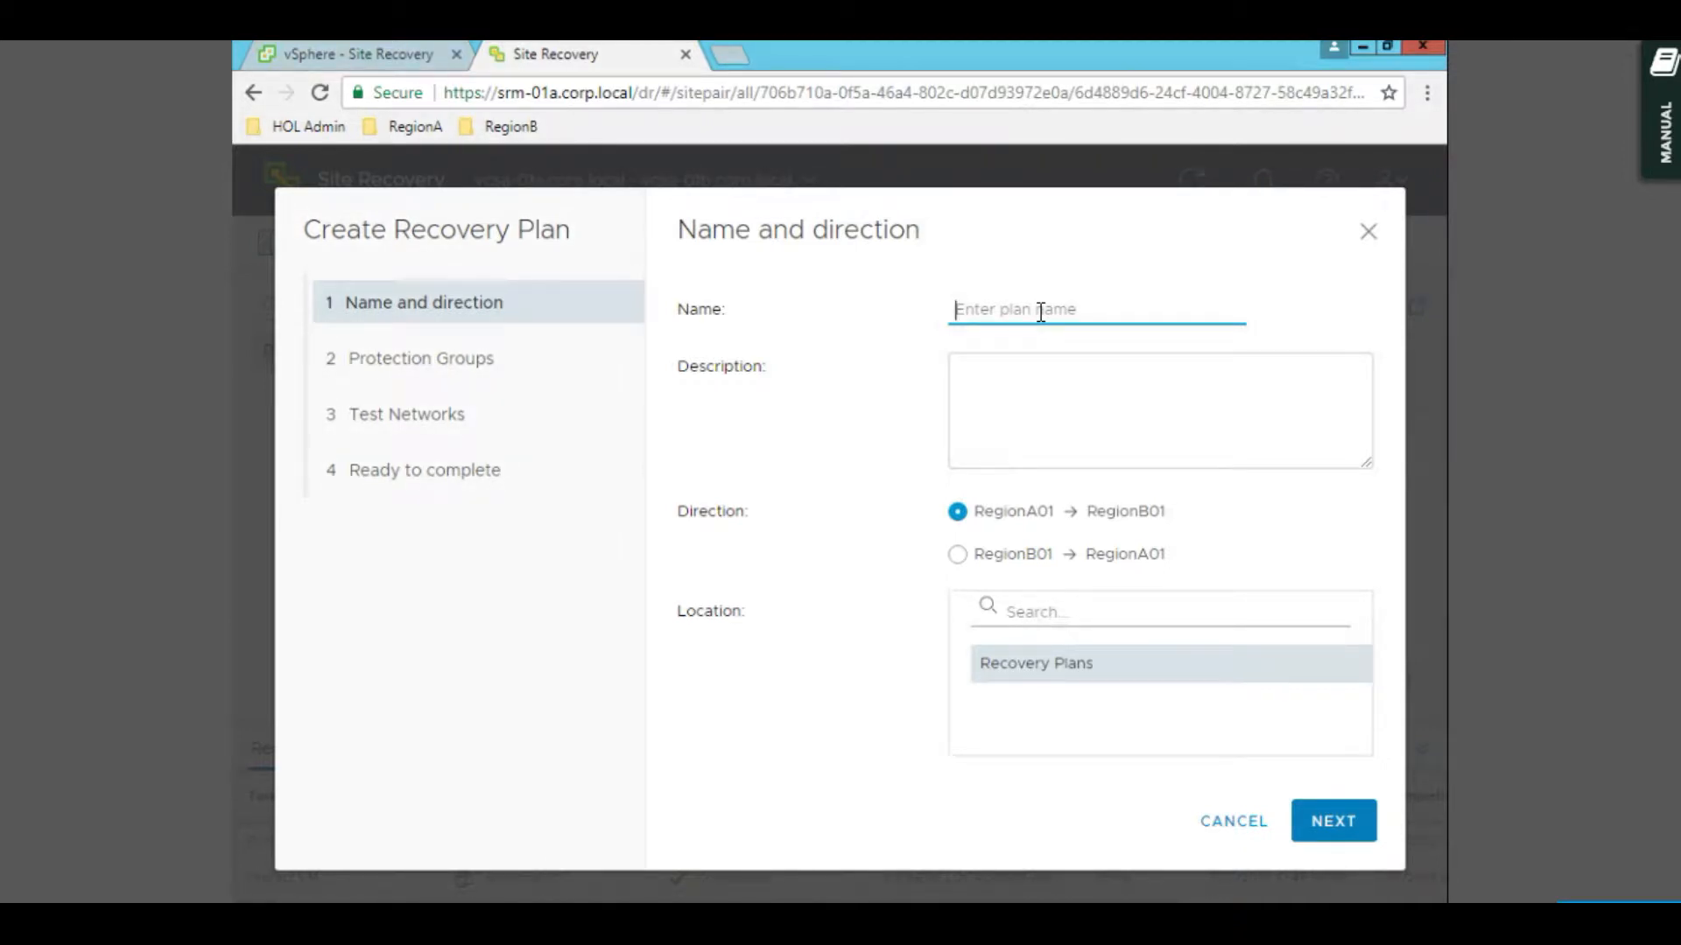
{"action": "type", "text": "Sales  Recovery Plan"}
{"action": "key", "text": "ctrl+a"}
{"action": "key", "text": "ctrl+c"}
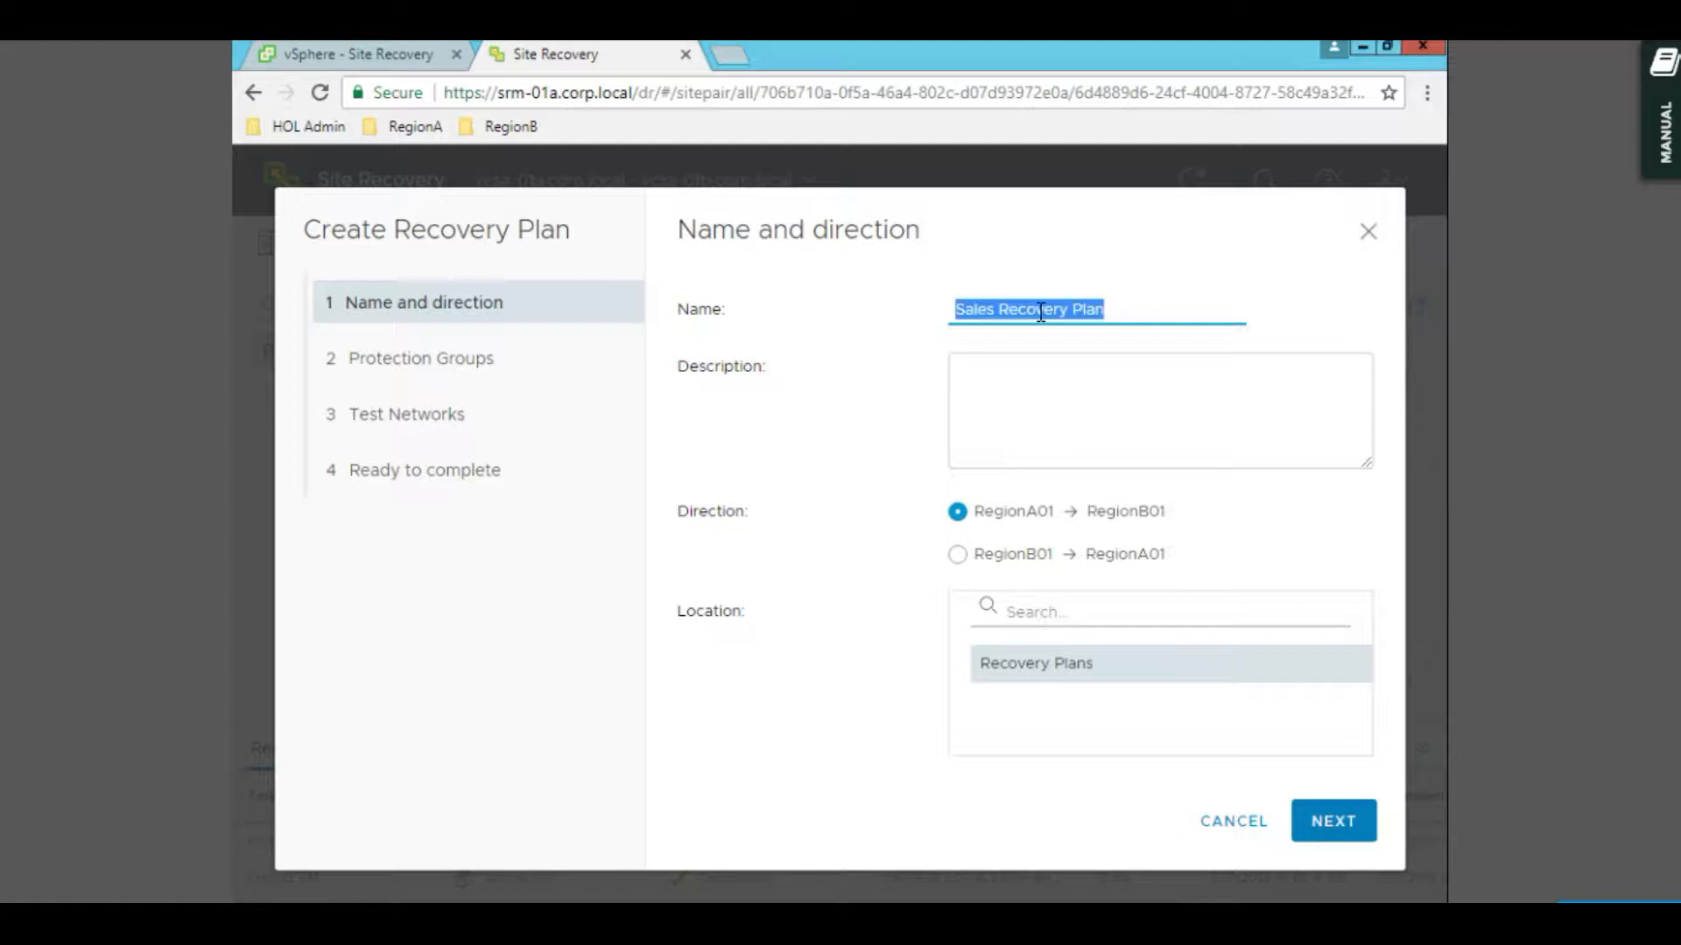
{"action": "left_click", "coordinate": [1091, 399]}
{"action": "key", "text": "ctrl+v"}
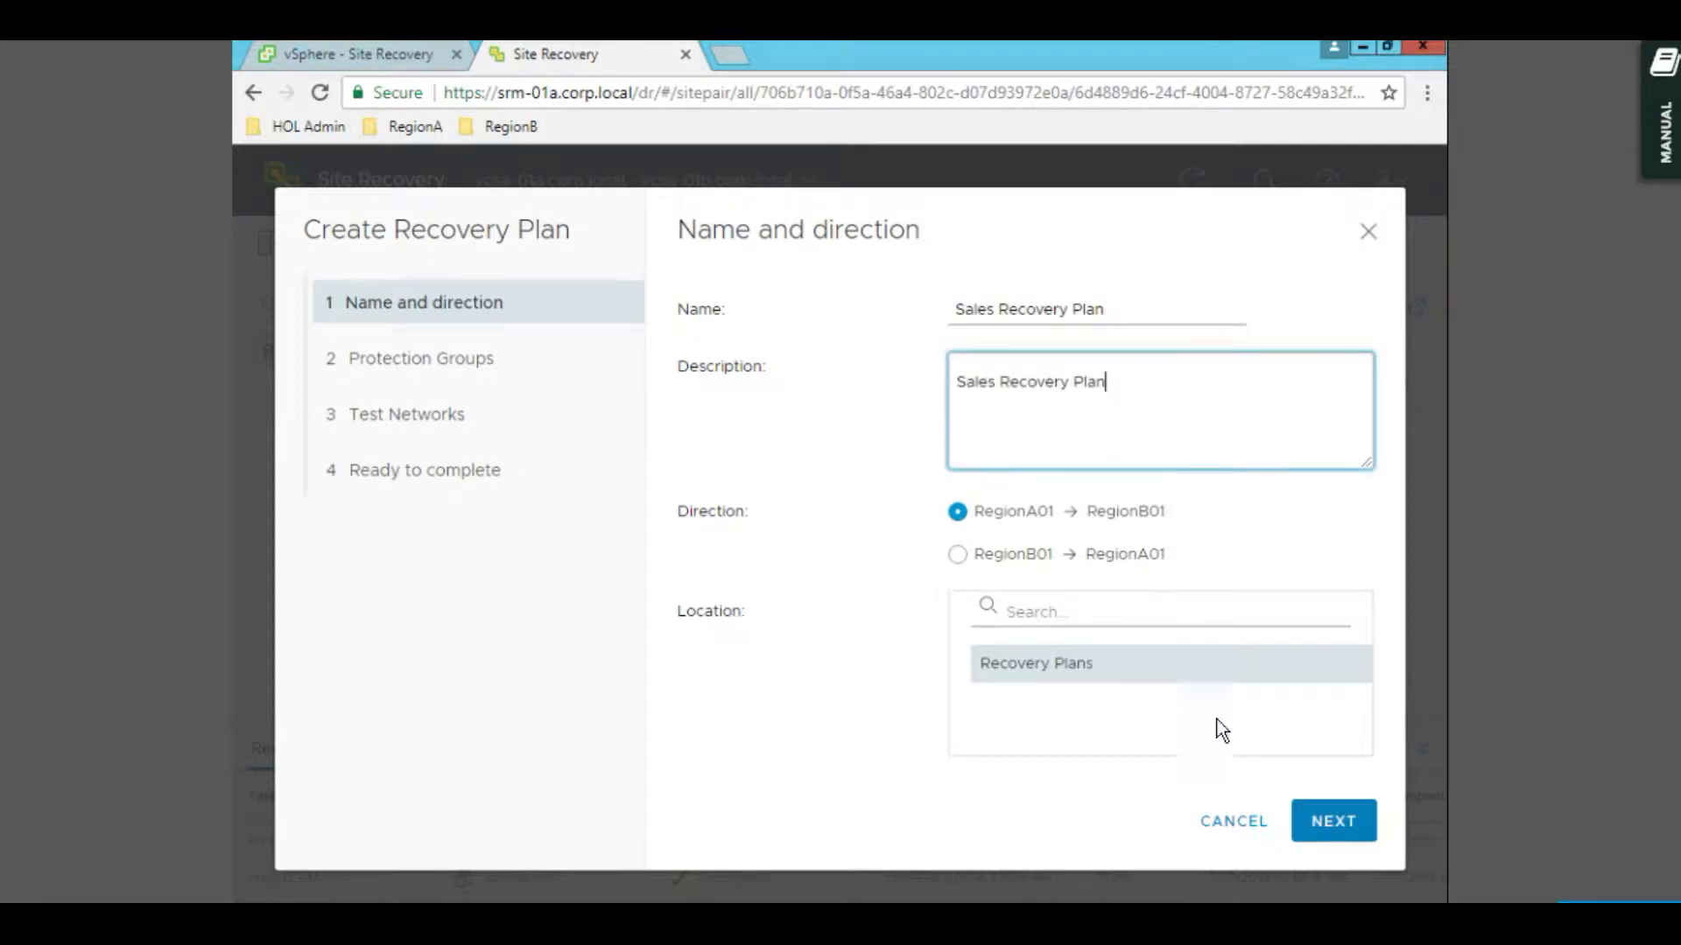
{"action": "left_click", "coordinate": [1326, 823]}
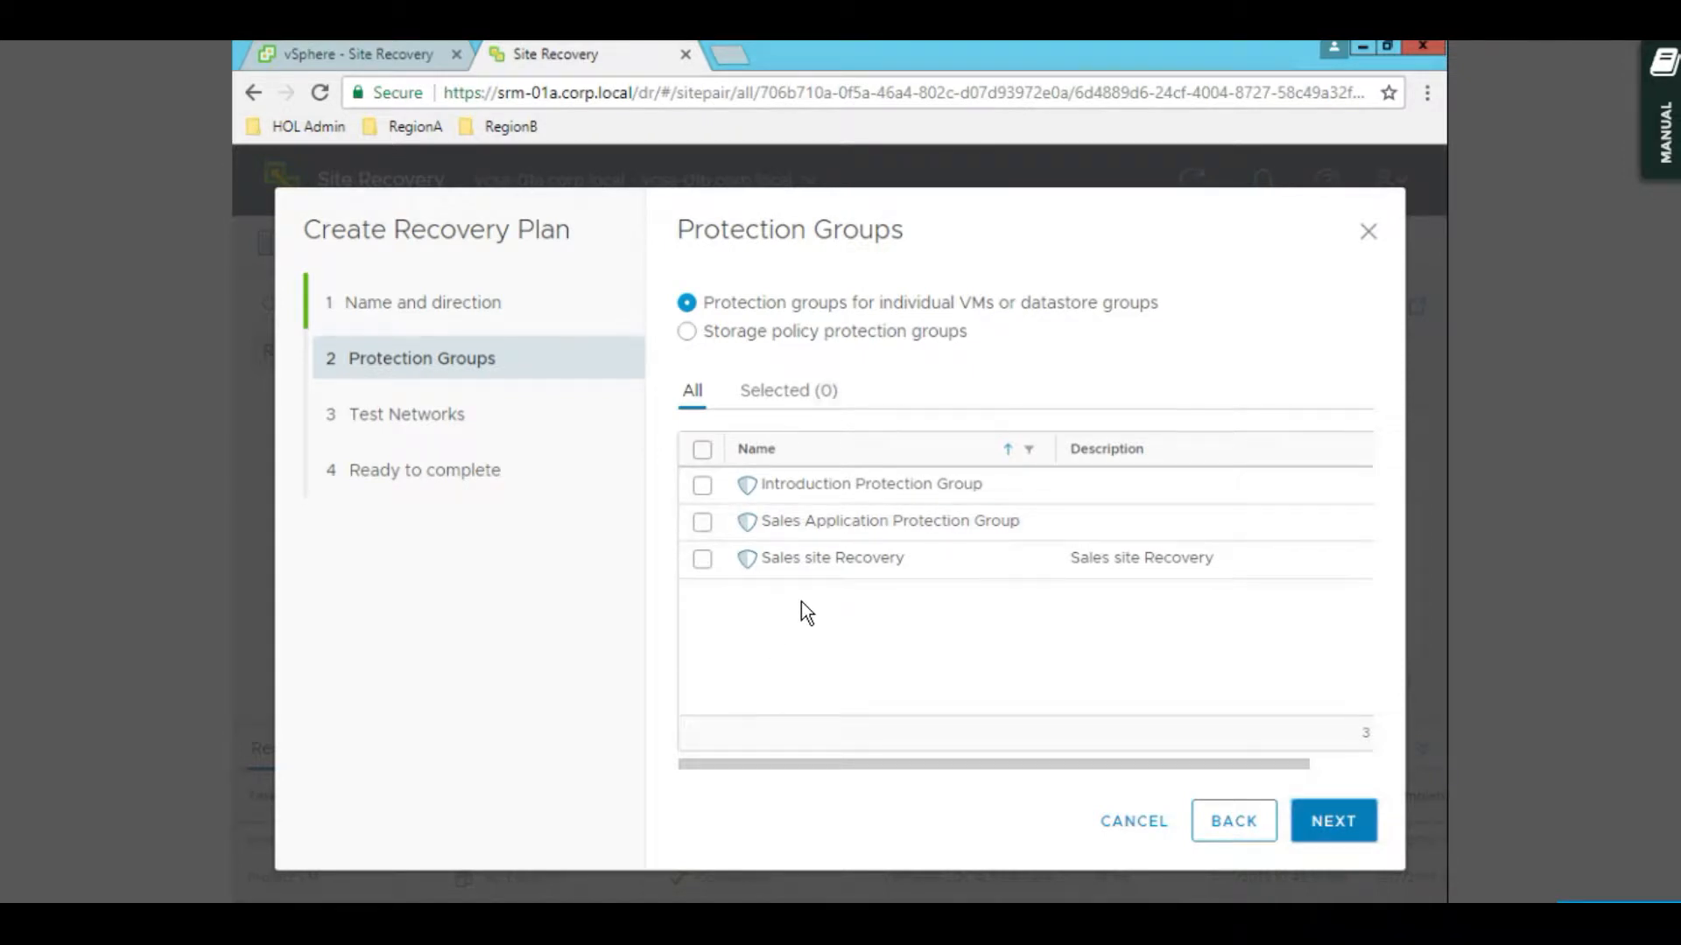
- Add the Sales site Recovery group, finish the plan, open its summary, and return to vSphere Client
{"action": "left_click", "coordinate": [701, 561]}
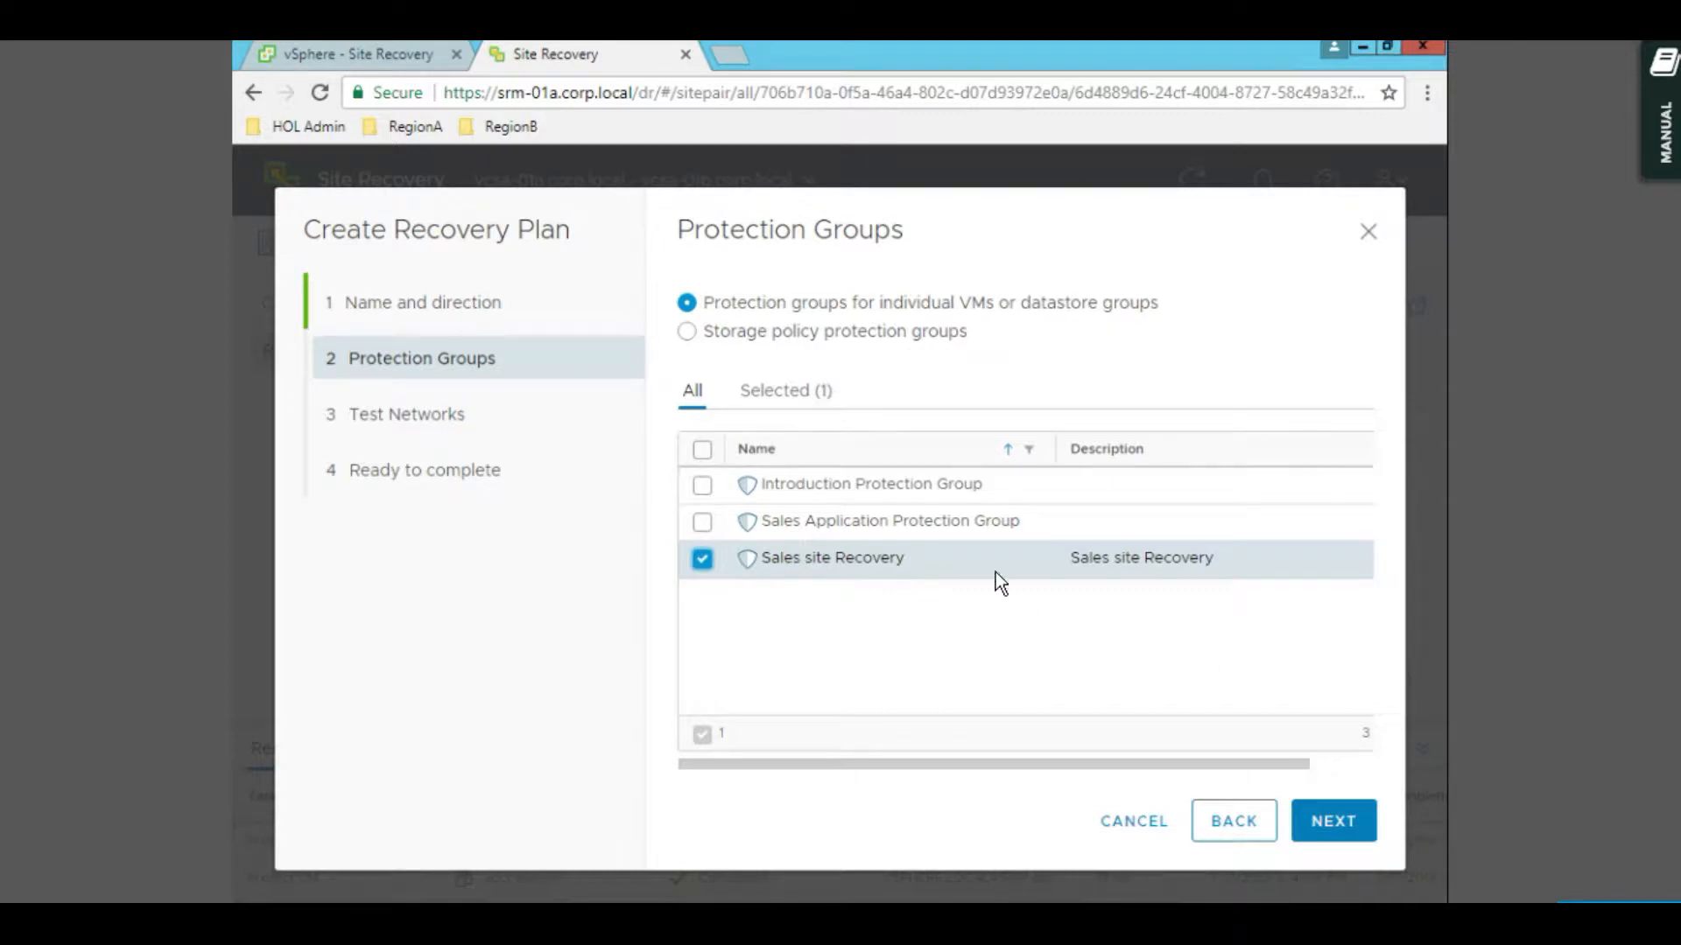
{"action": "left_click", "coordinate": [1335, 823]}
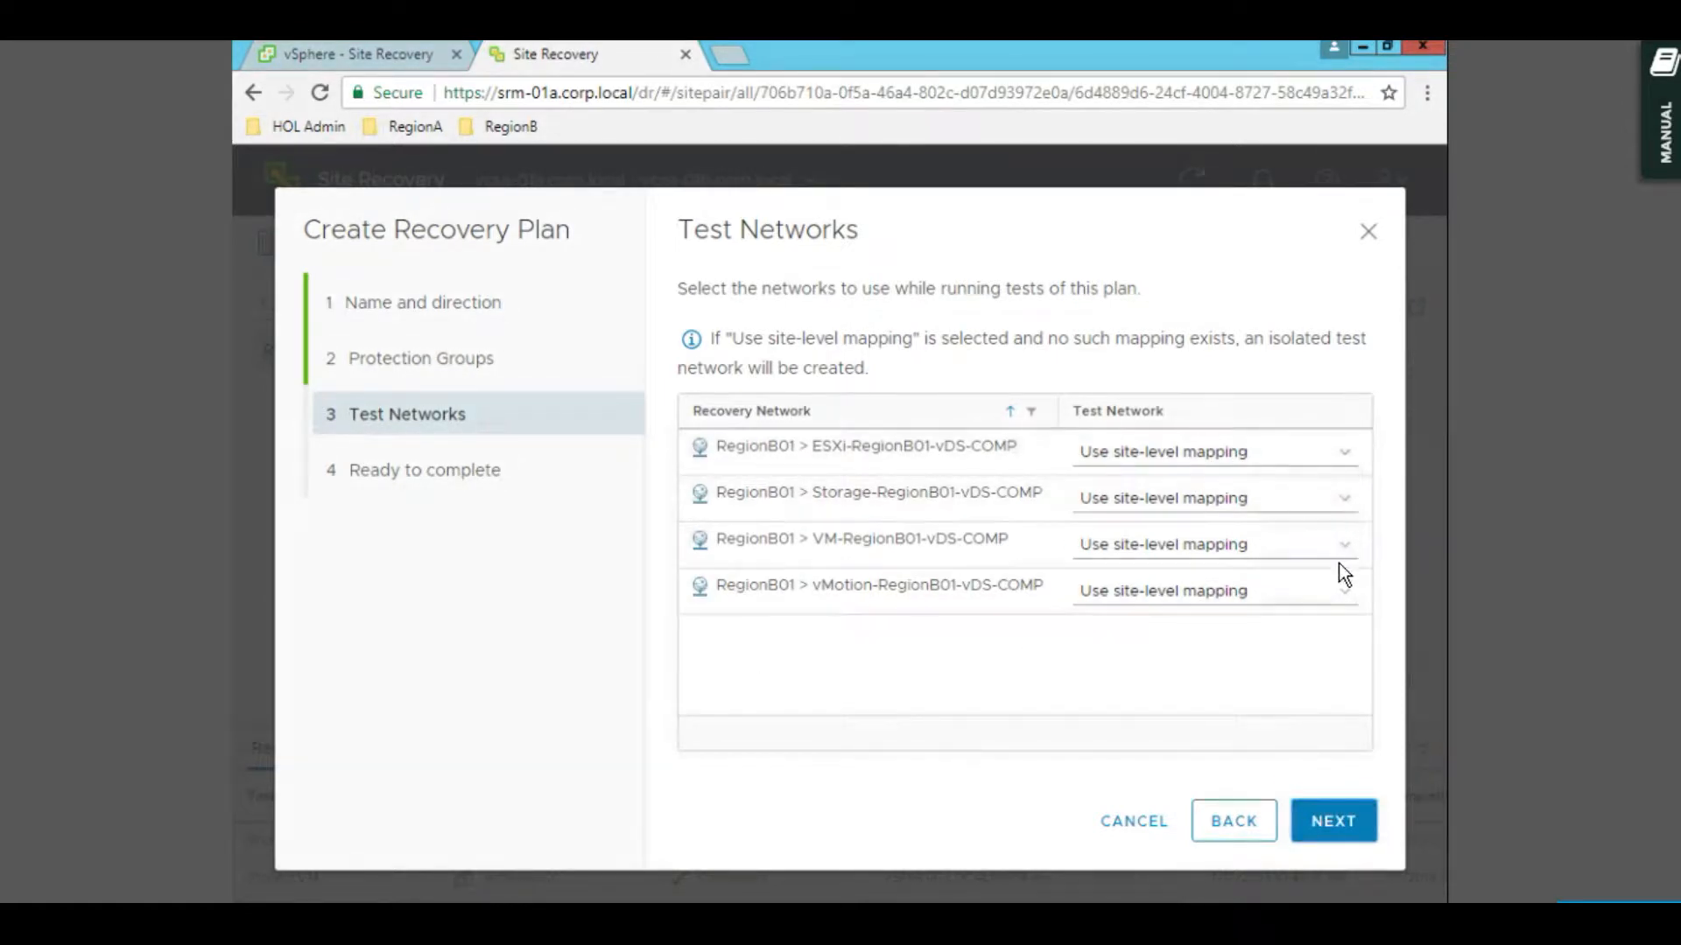
{"action": "left_click", "coordinate": [1347, 826]}
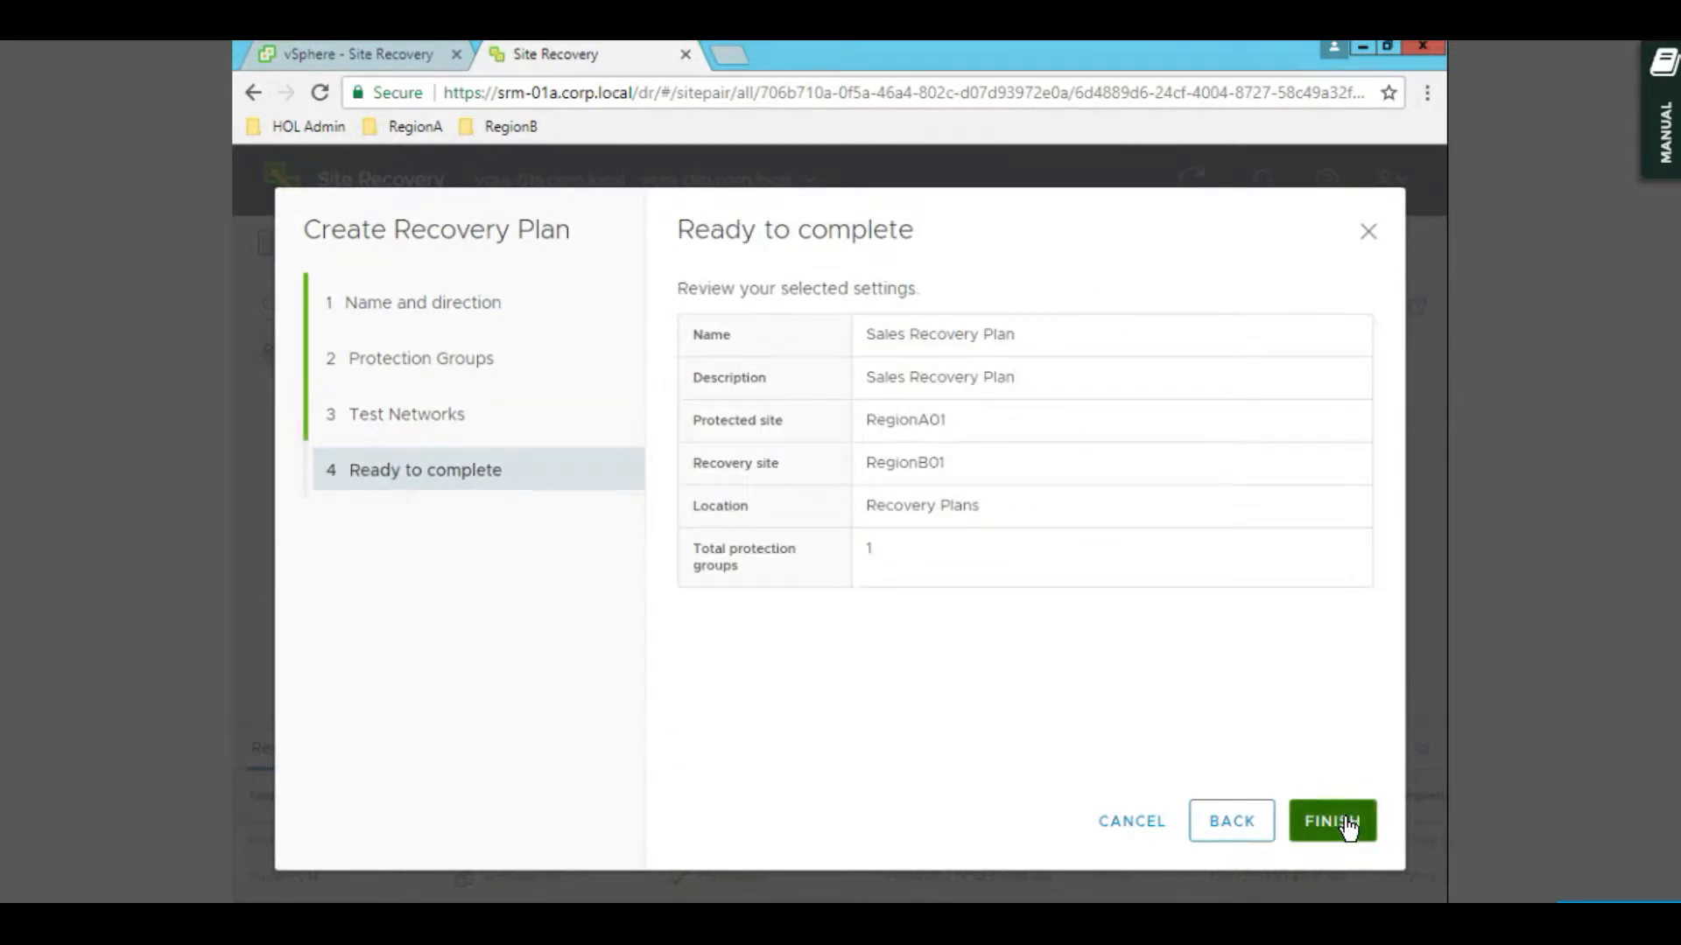
{"action": "left_click", "coordinate": [1347, 826]}
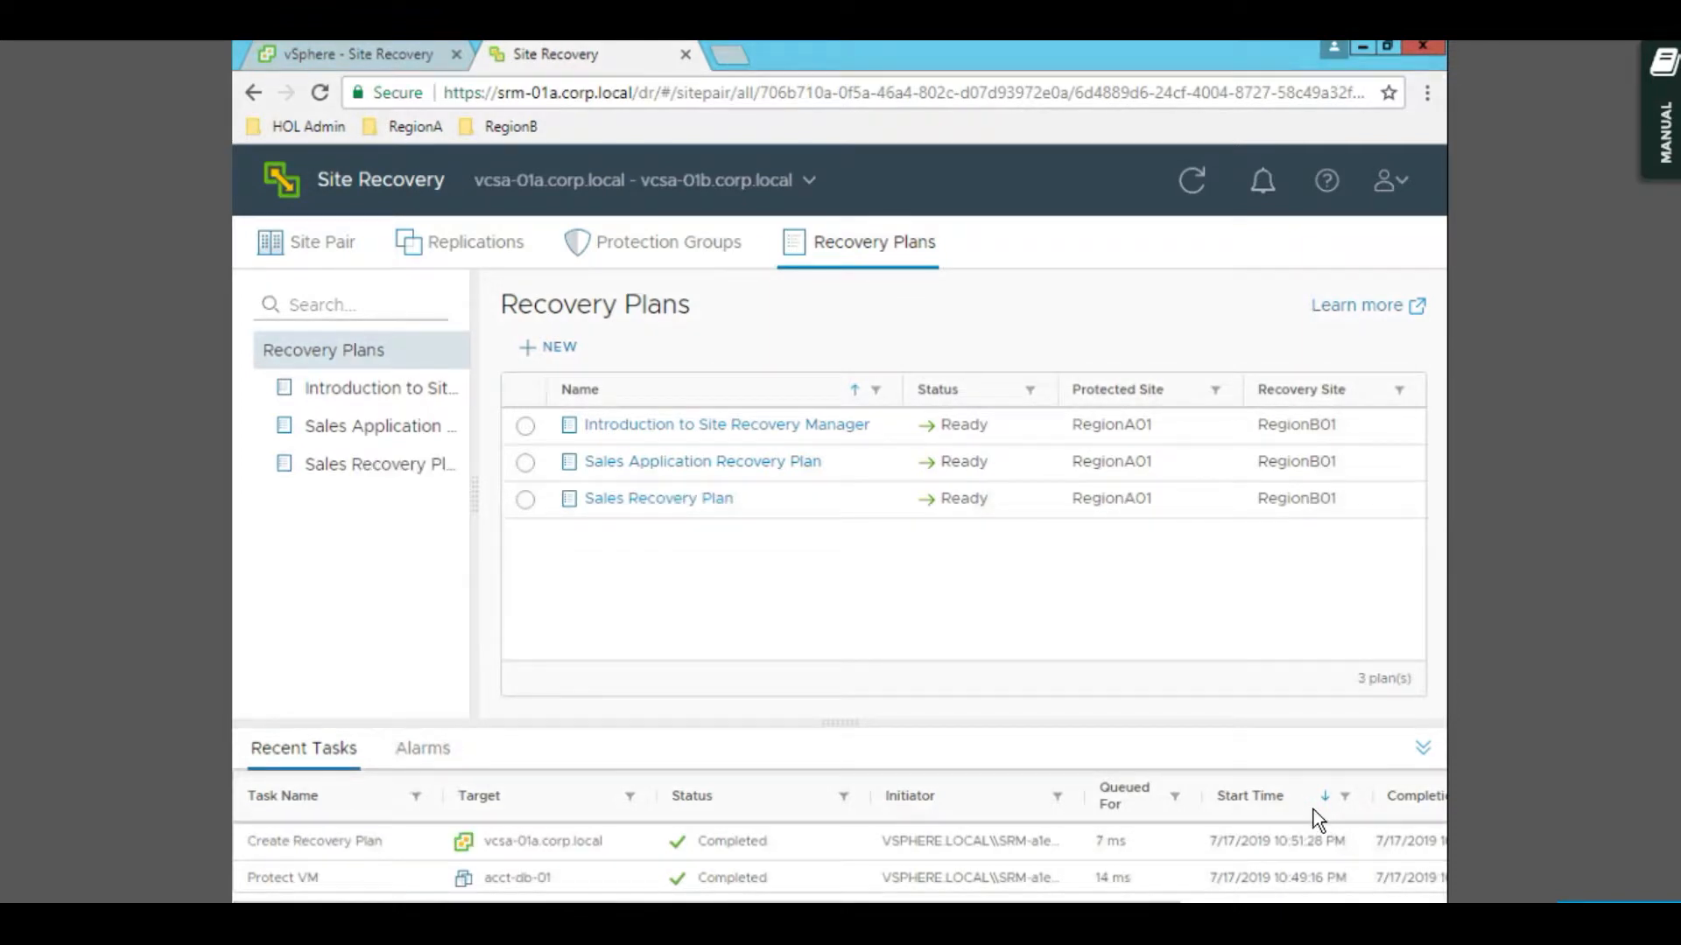
{"action": "left_click", "coordinate": [671, 515]}
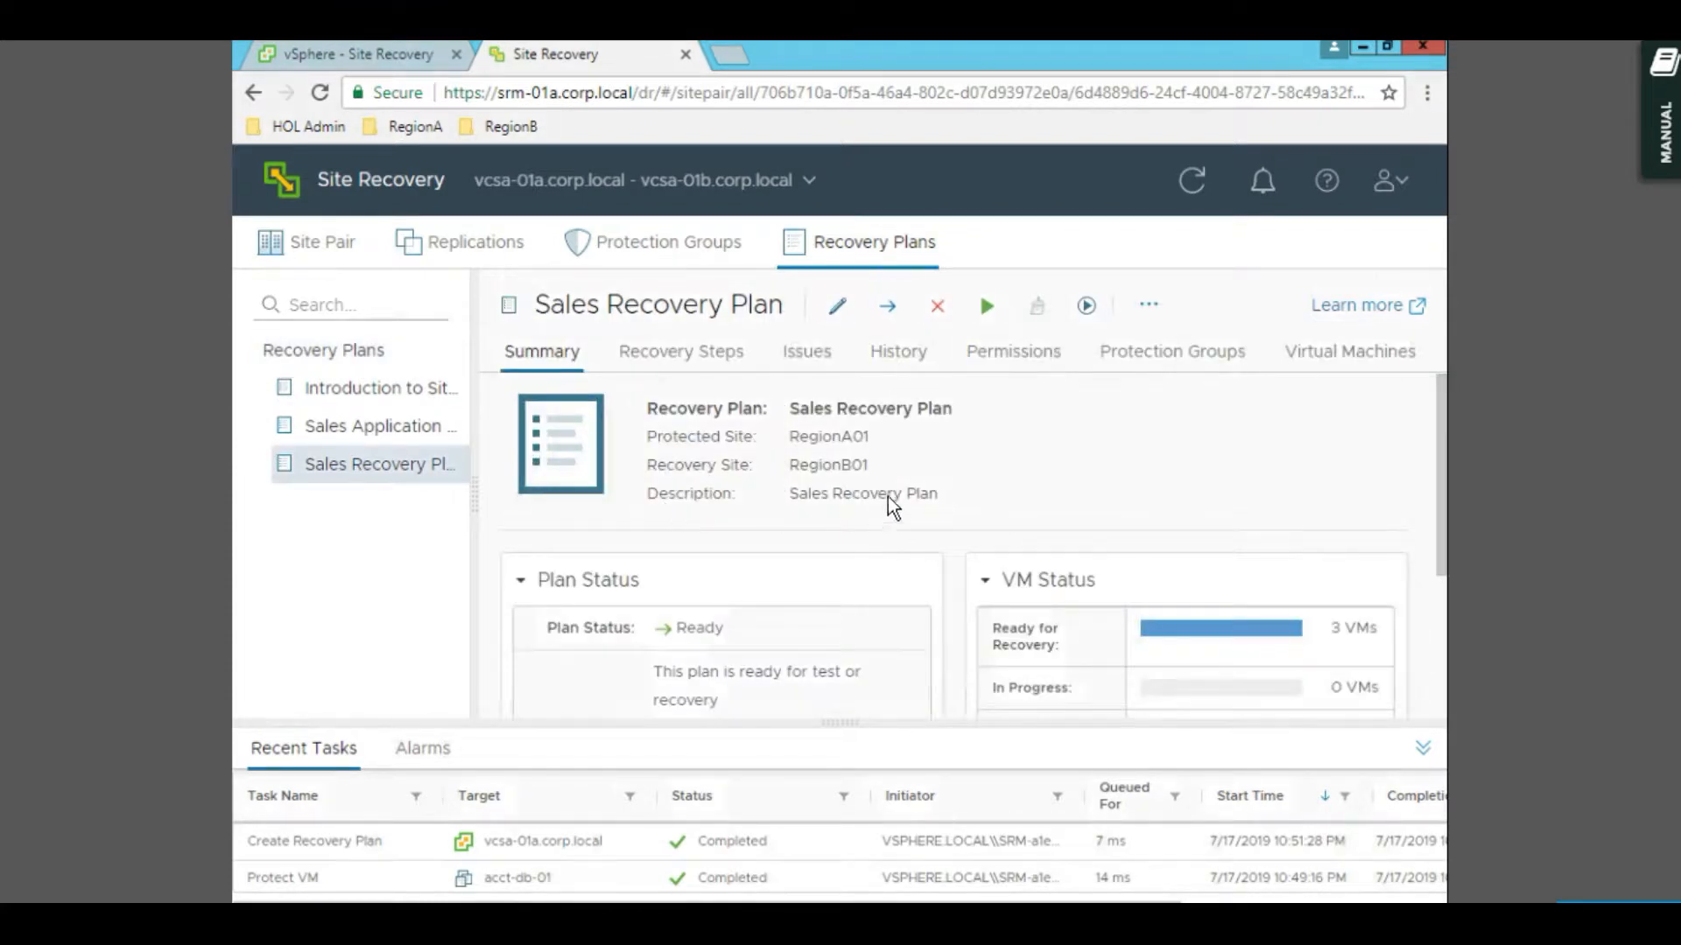
{"action": "left_click", "coordinate": [383, 54]}
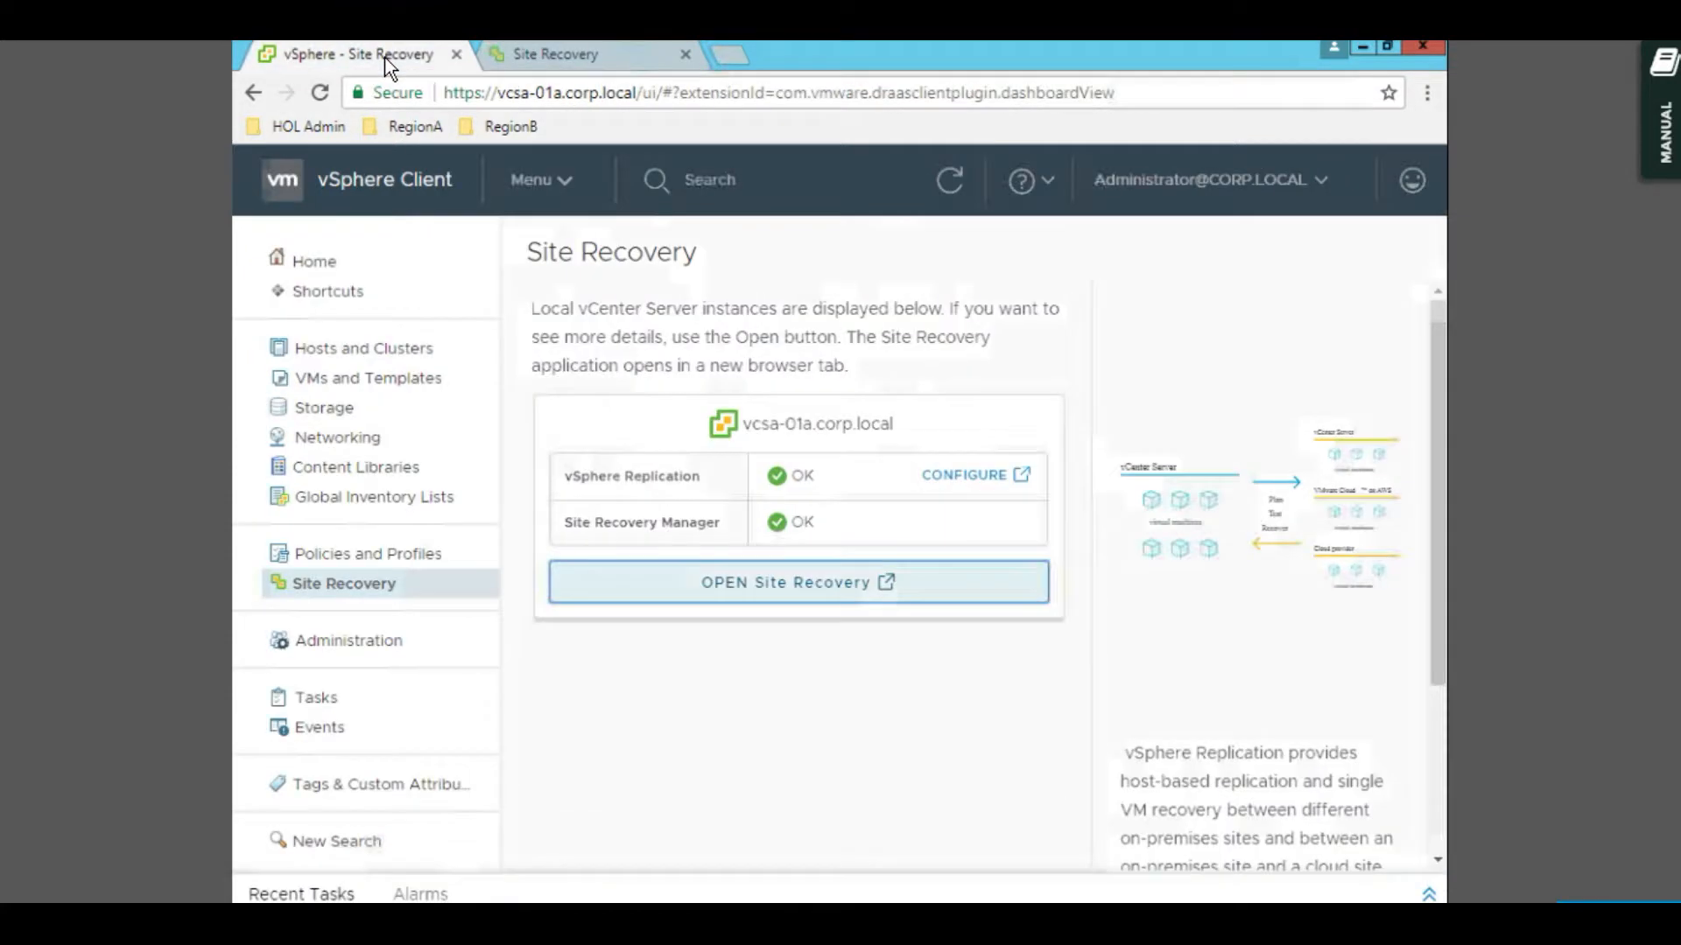
- Check acct-web-01 in Hosts and Clusters, then open a new browser tab showing the RegionB bookmarks
{"action": "left_click", "coordinate": [560, 186]}
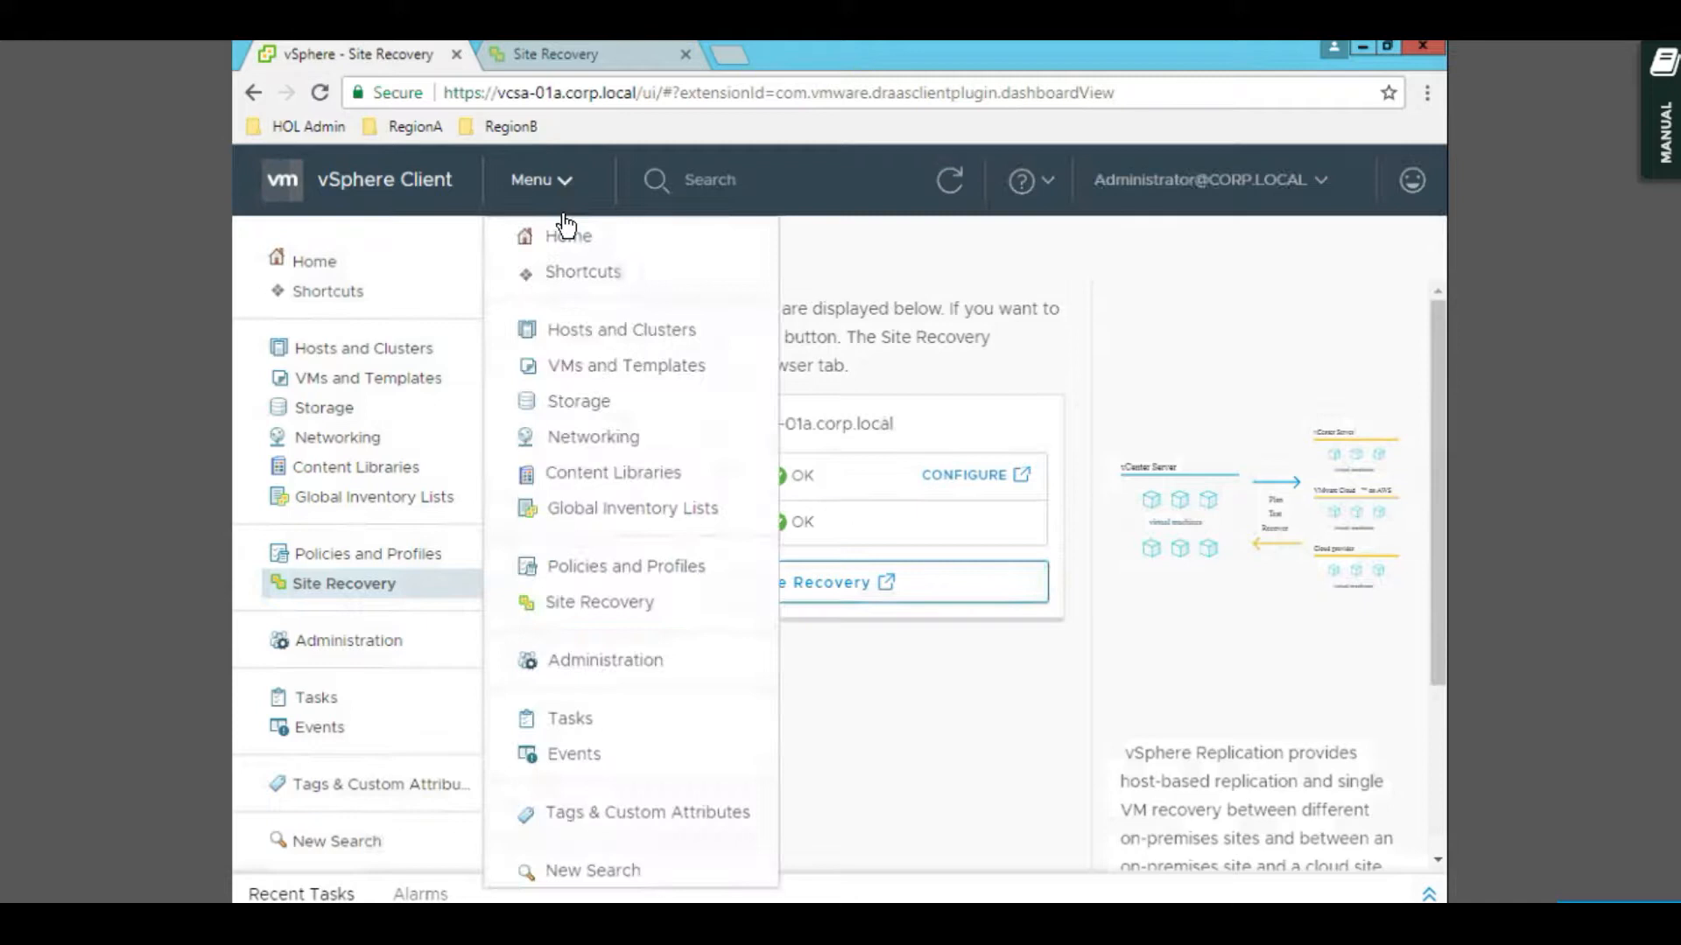
{"action": "left_click", "coordinate": [587, 334]}
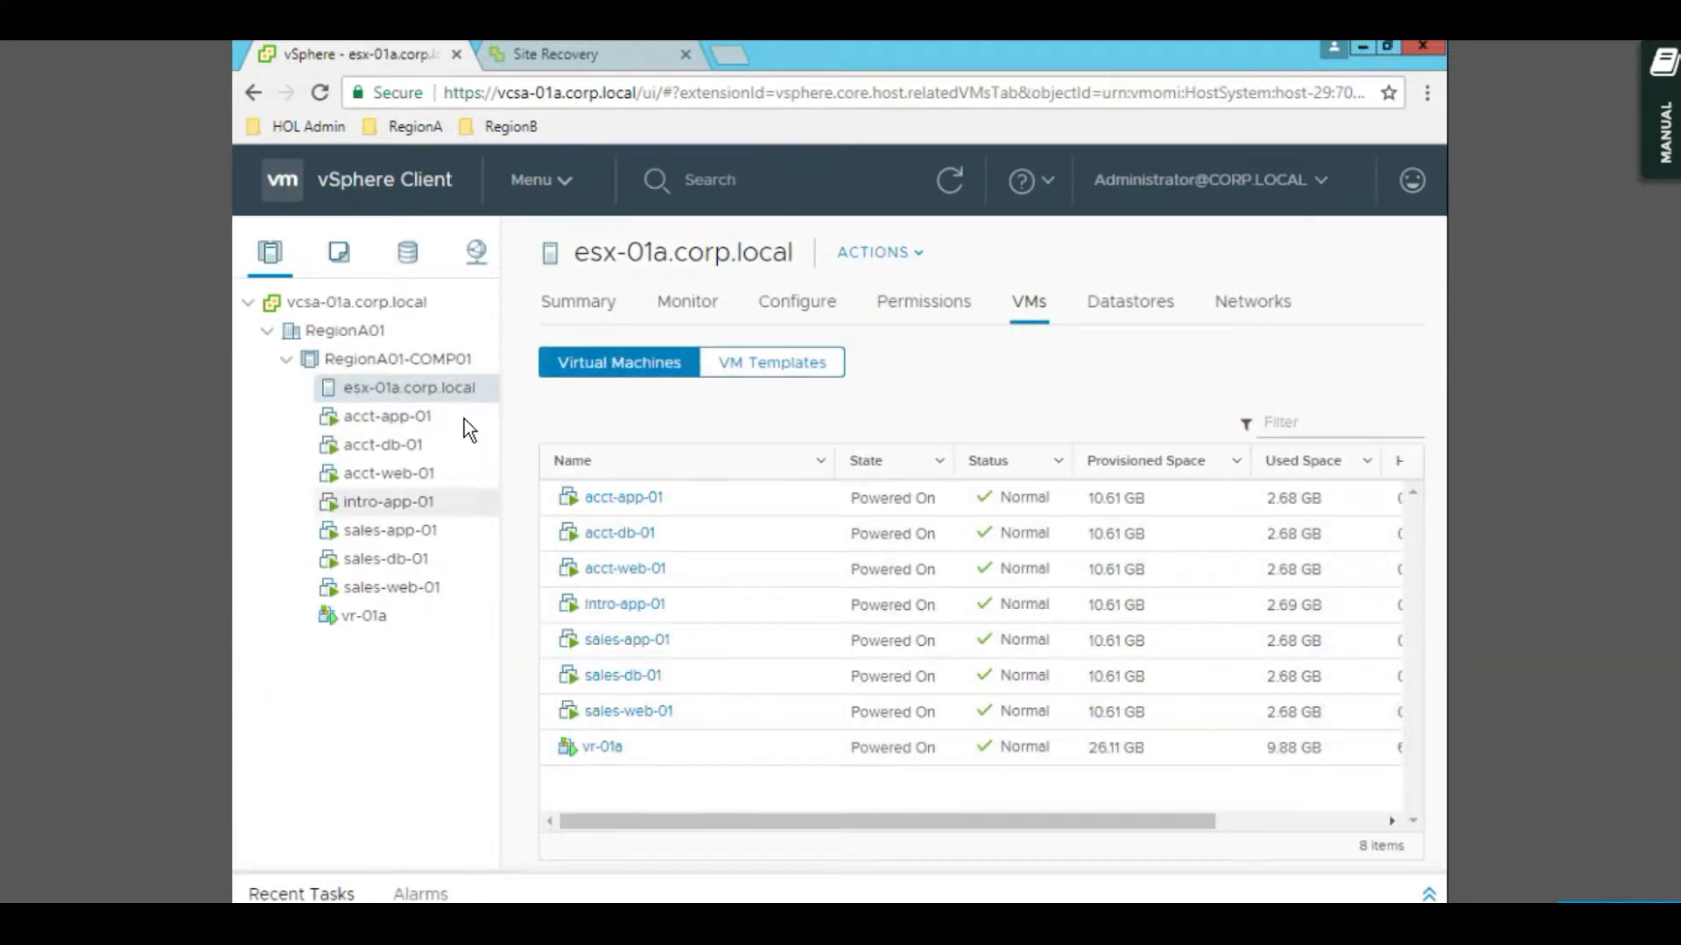
{"action": "left_click", "coordinate": [460, 476]}
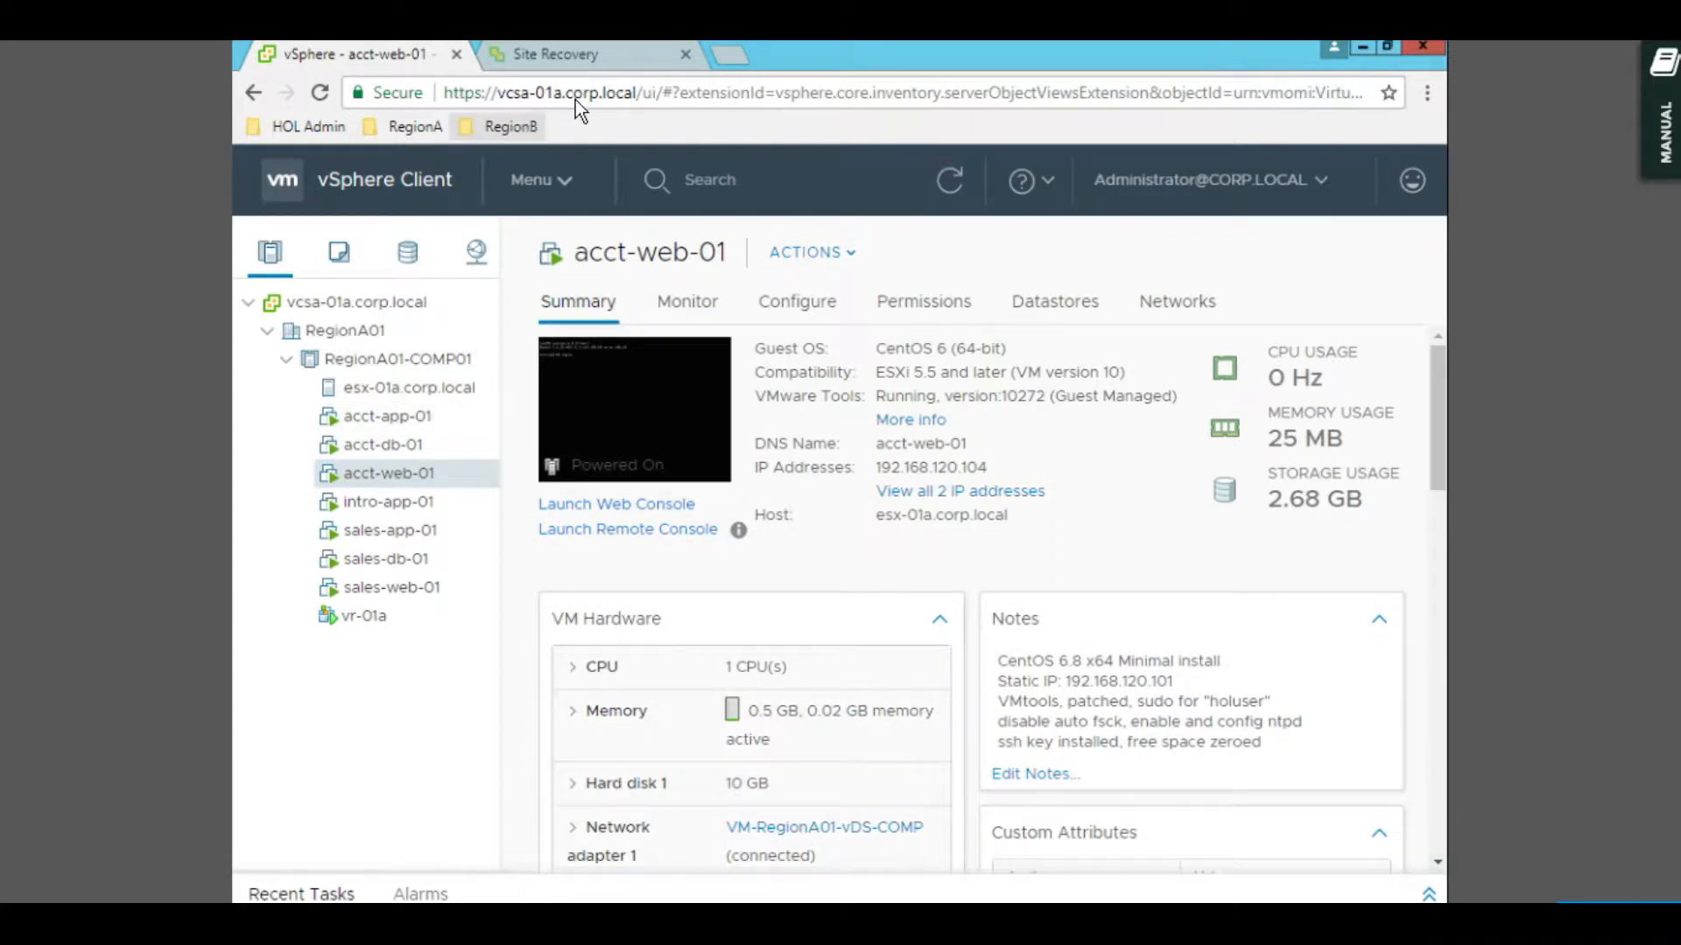
{"action": "left_click", "coordinate": [742, 56]}
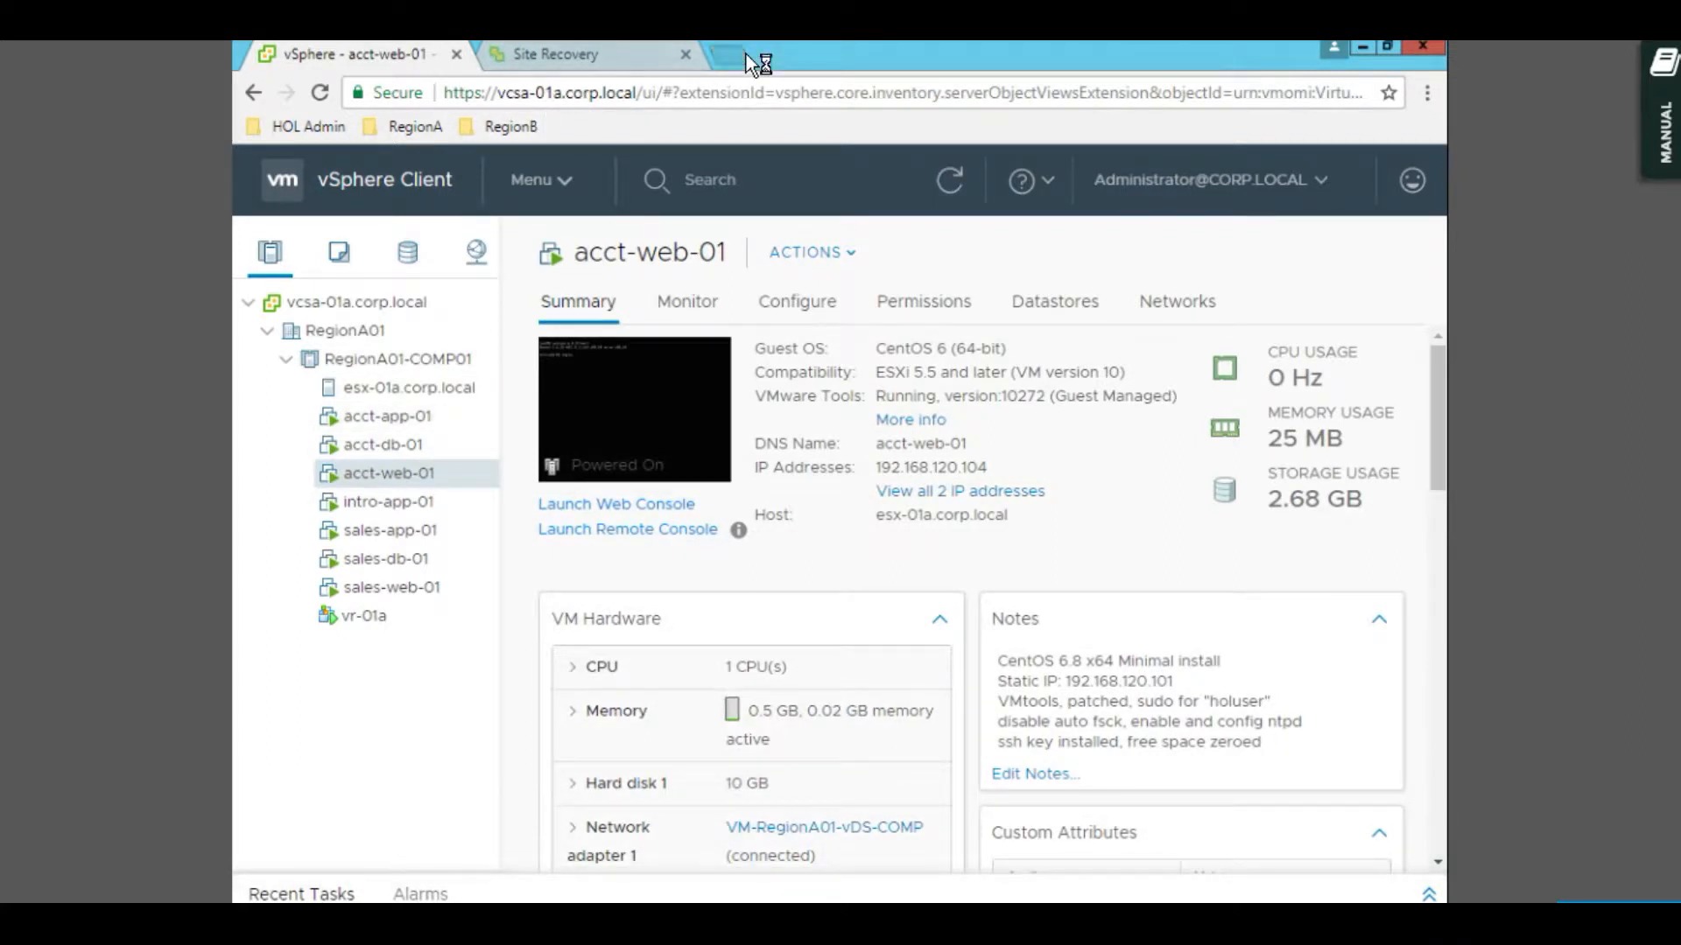
{"action": "left_click", "coordinate": [523, 127]}
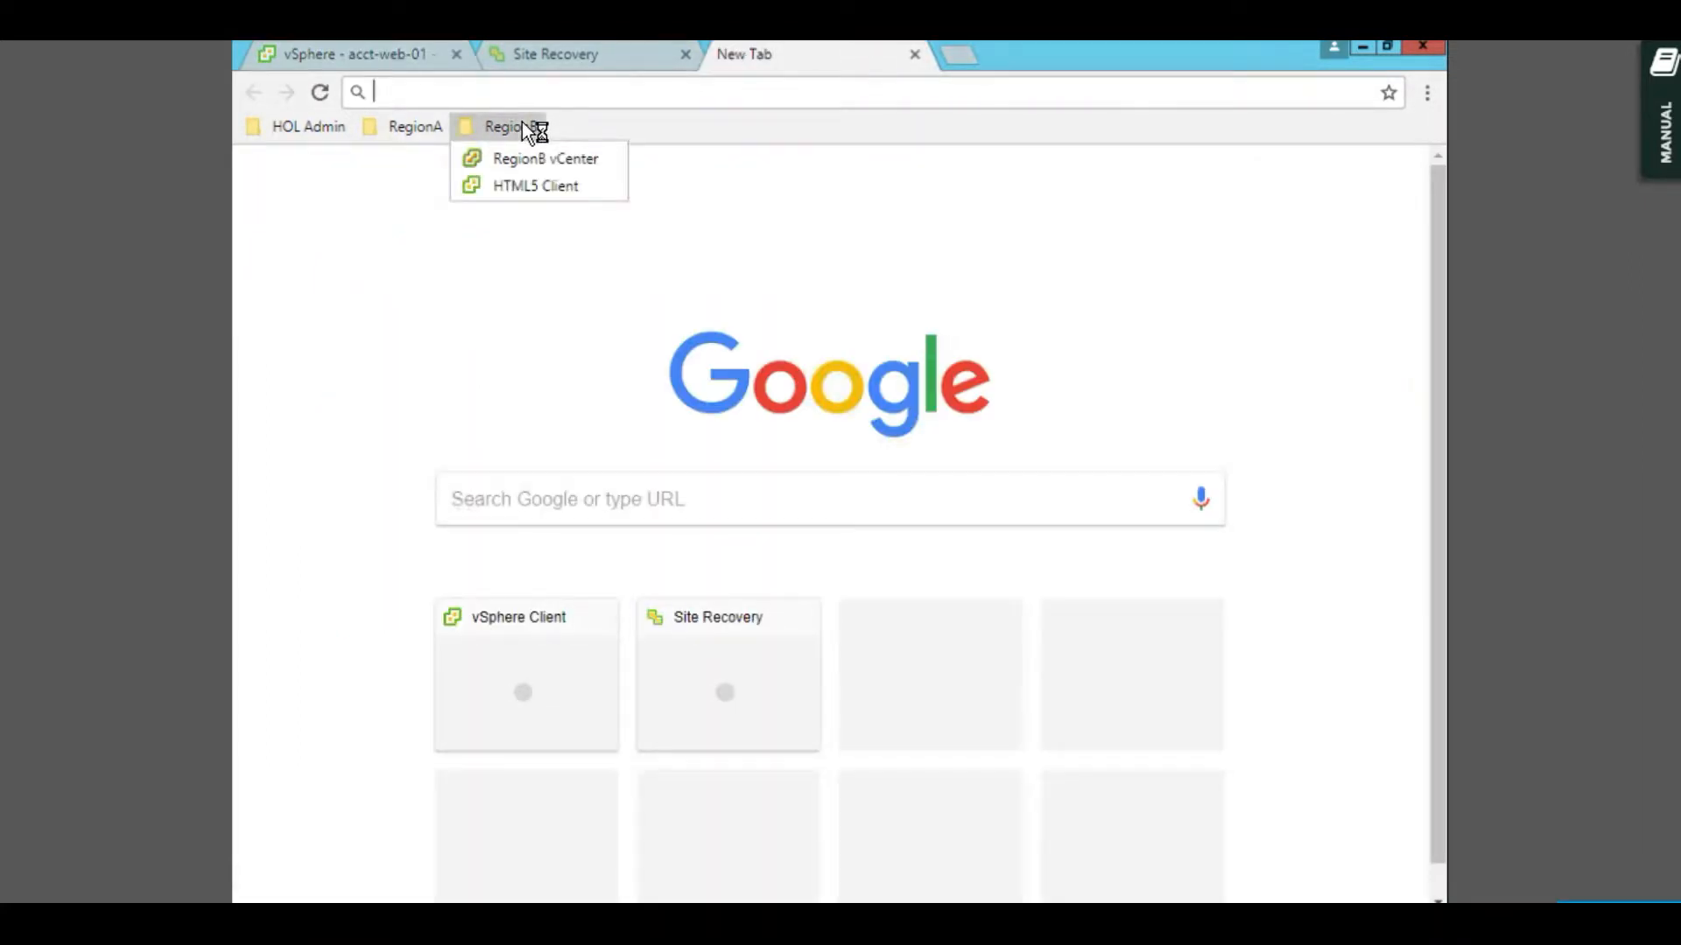
- Sign in to the RegionB vCenter HTML5 Client using Windows session authentication
{"action": "left_click", "coordinate": [529, 185]}
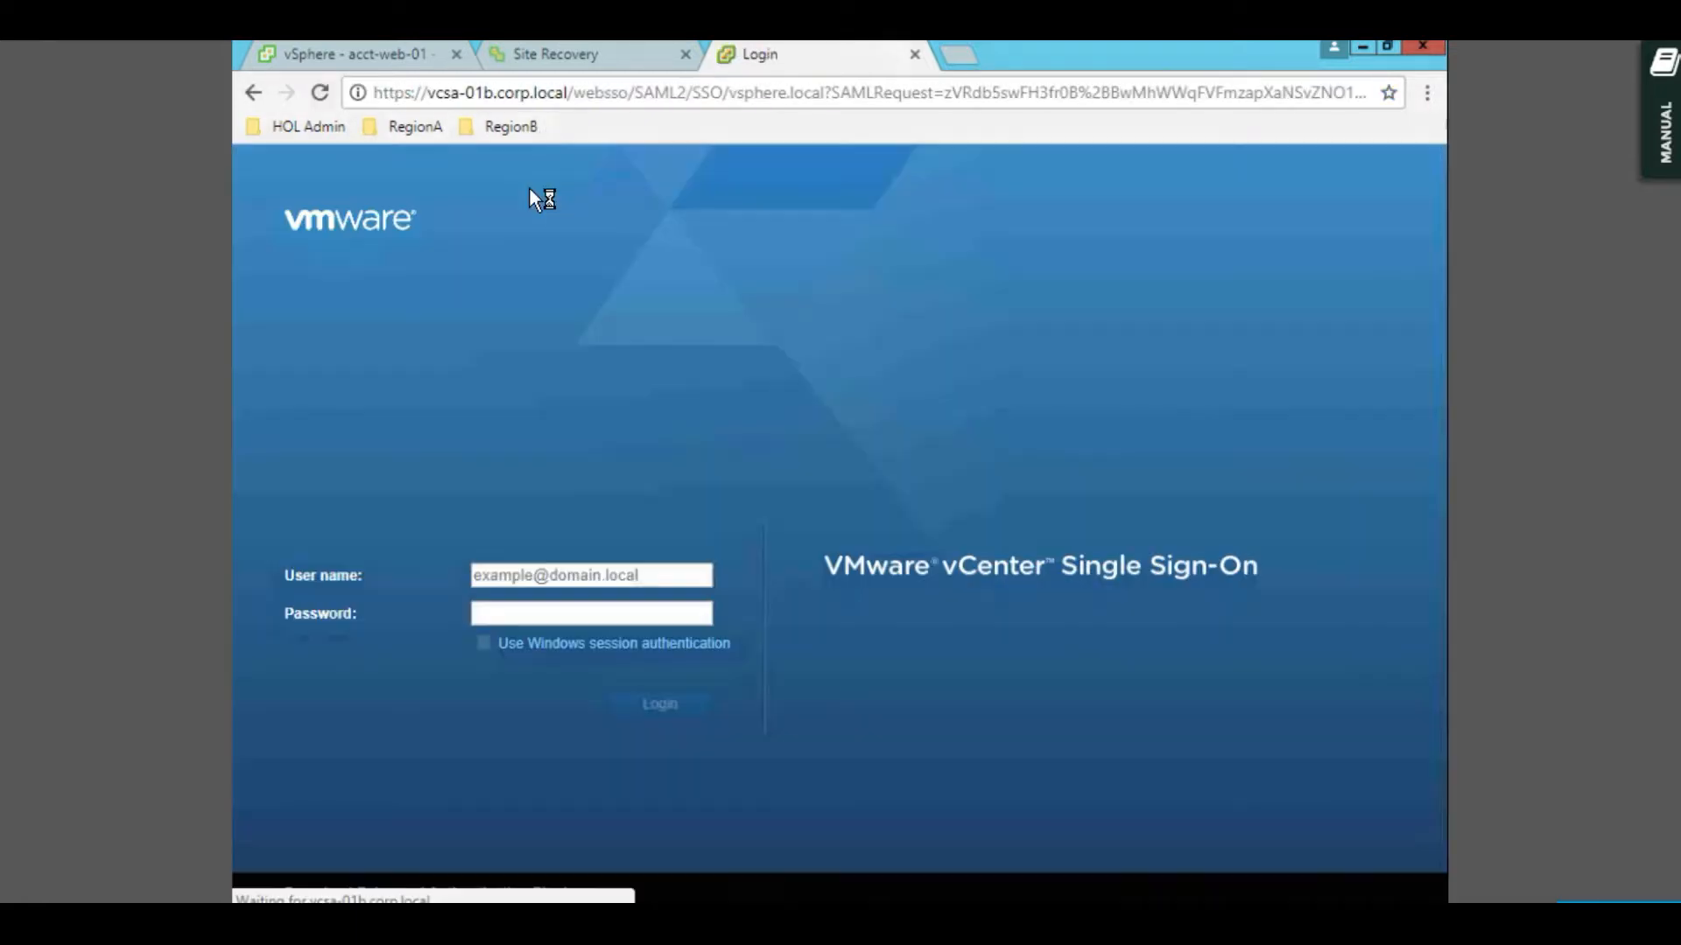
{"action": "left_click", "coordinate": [517, 643]}
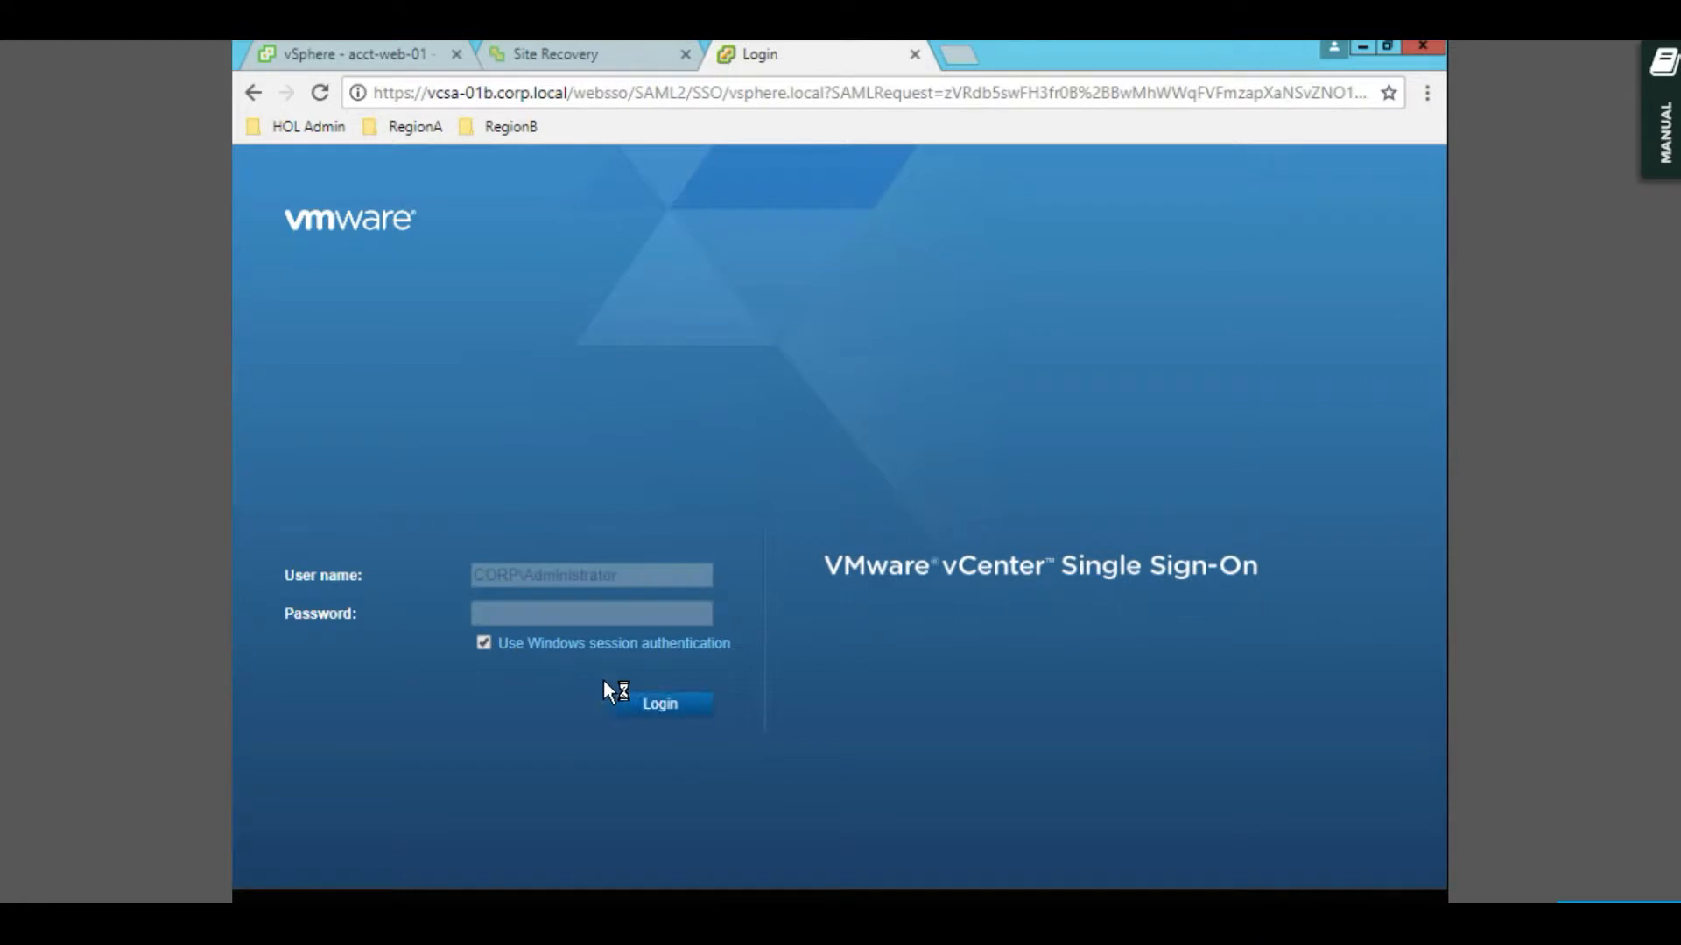
{"action": "left_click", "coordinate": [656, 704]}
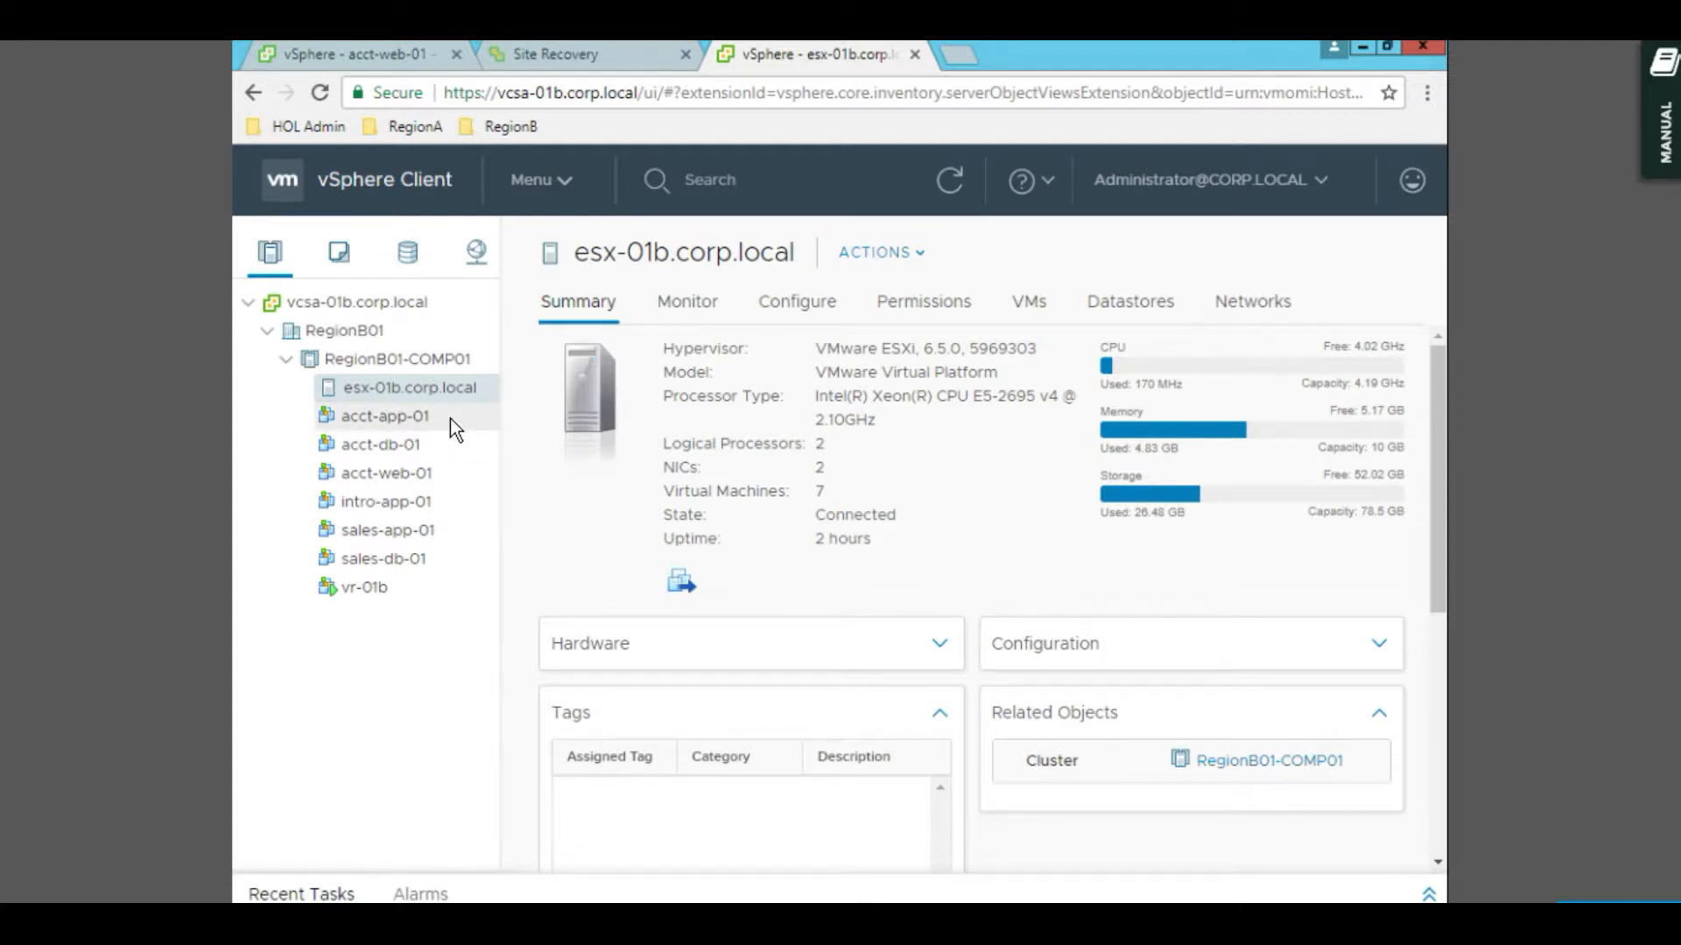
- View acct-web-01, acct-db-01 and acct-app-01 in the RegionB inventory
{"action": "left_click", "coordinate": [439, 469]}
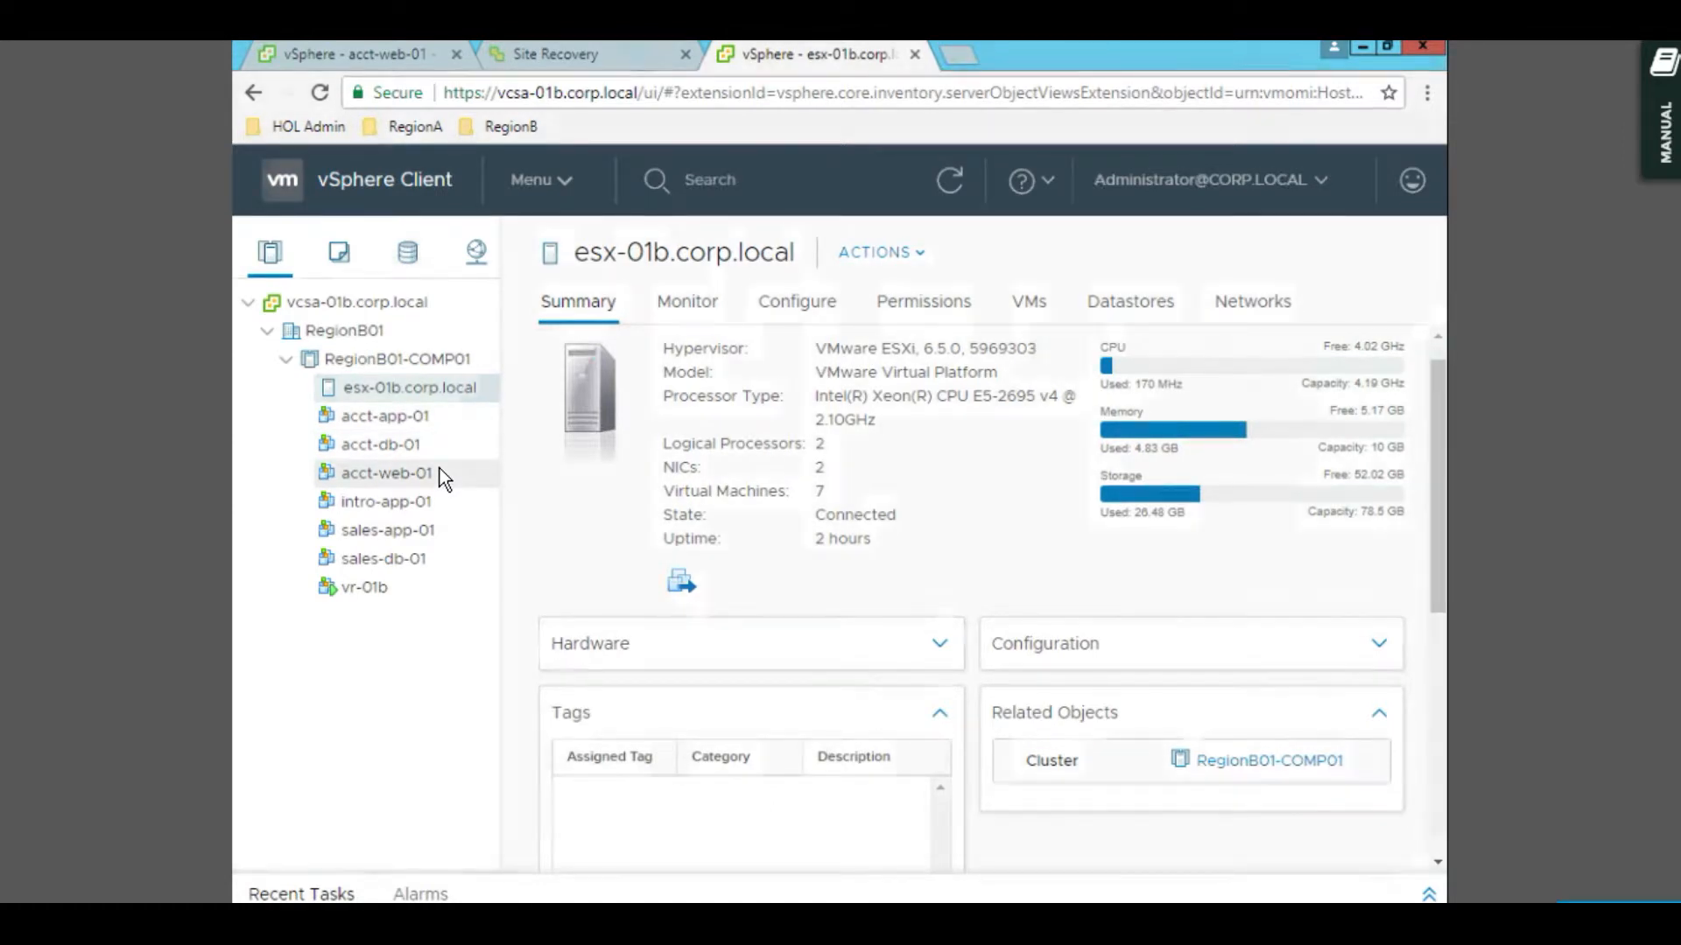
{"action": "left_click", "coordinate": [445, 450]}
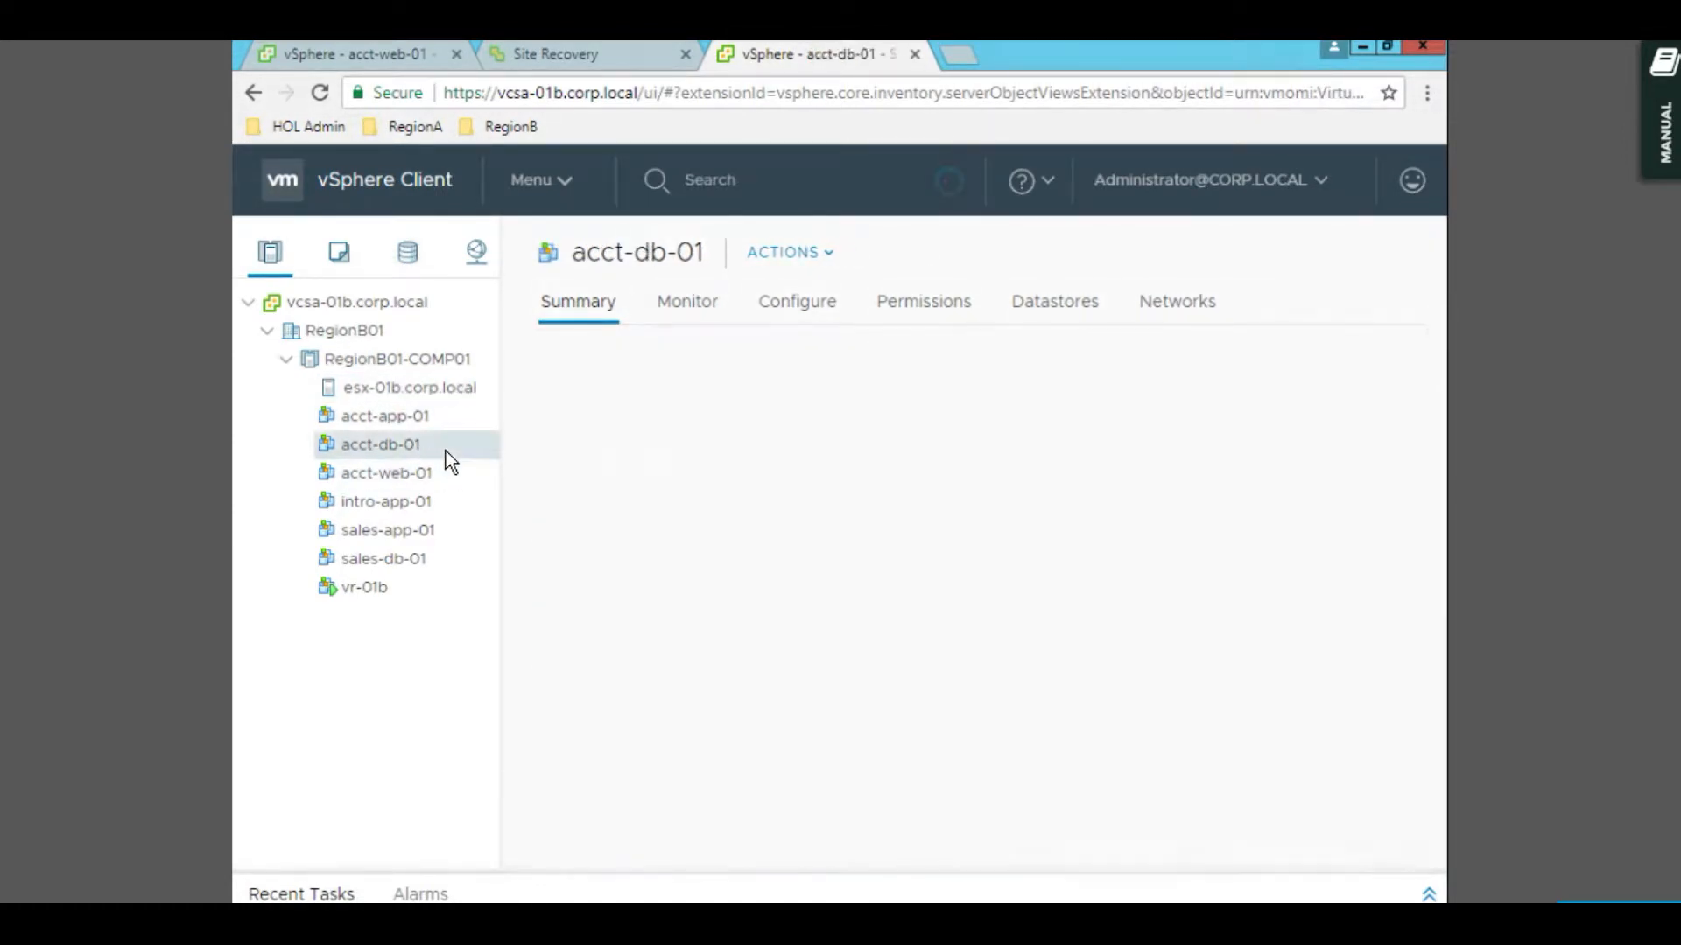
{"action": "left_click", "coordinate": [454, 422]}
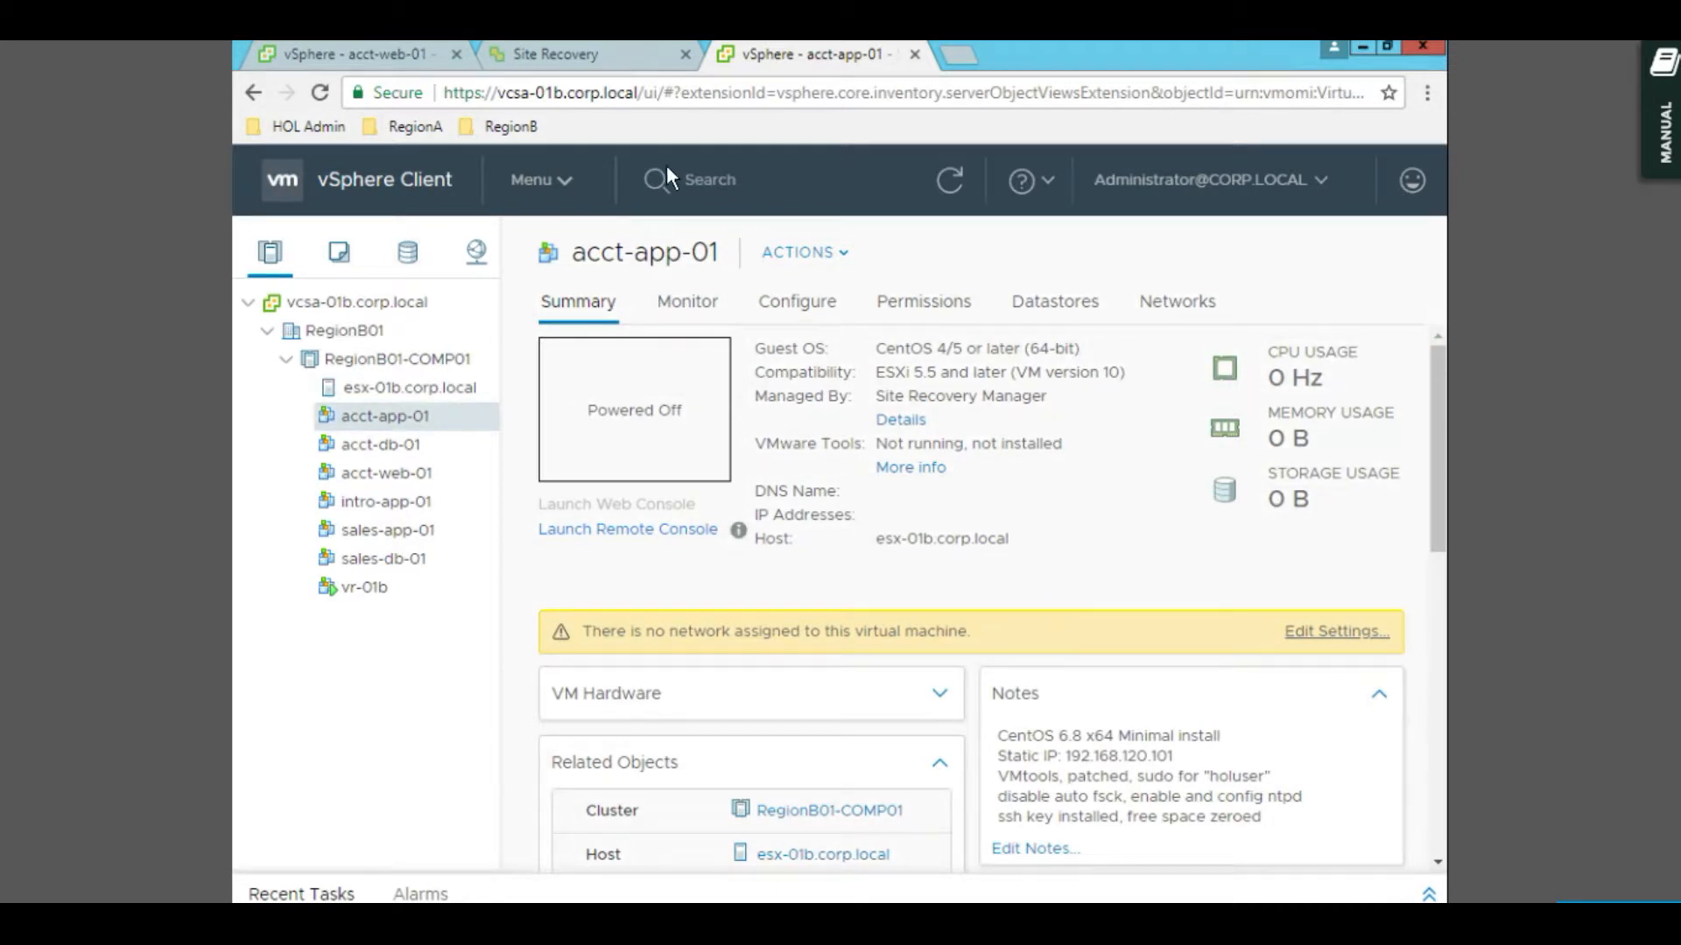
- Return to the Sales Recovery Plan summary and check its further actions, which are unavailable
{"action": "left_click", "coordinate": [606, 60]}
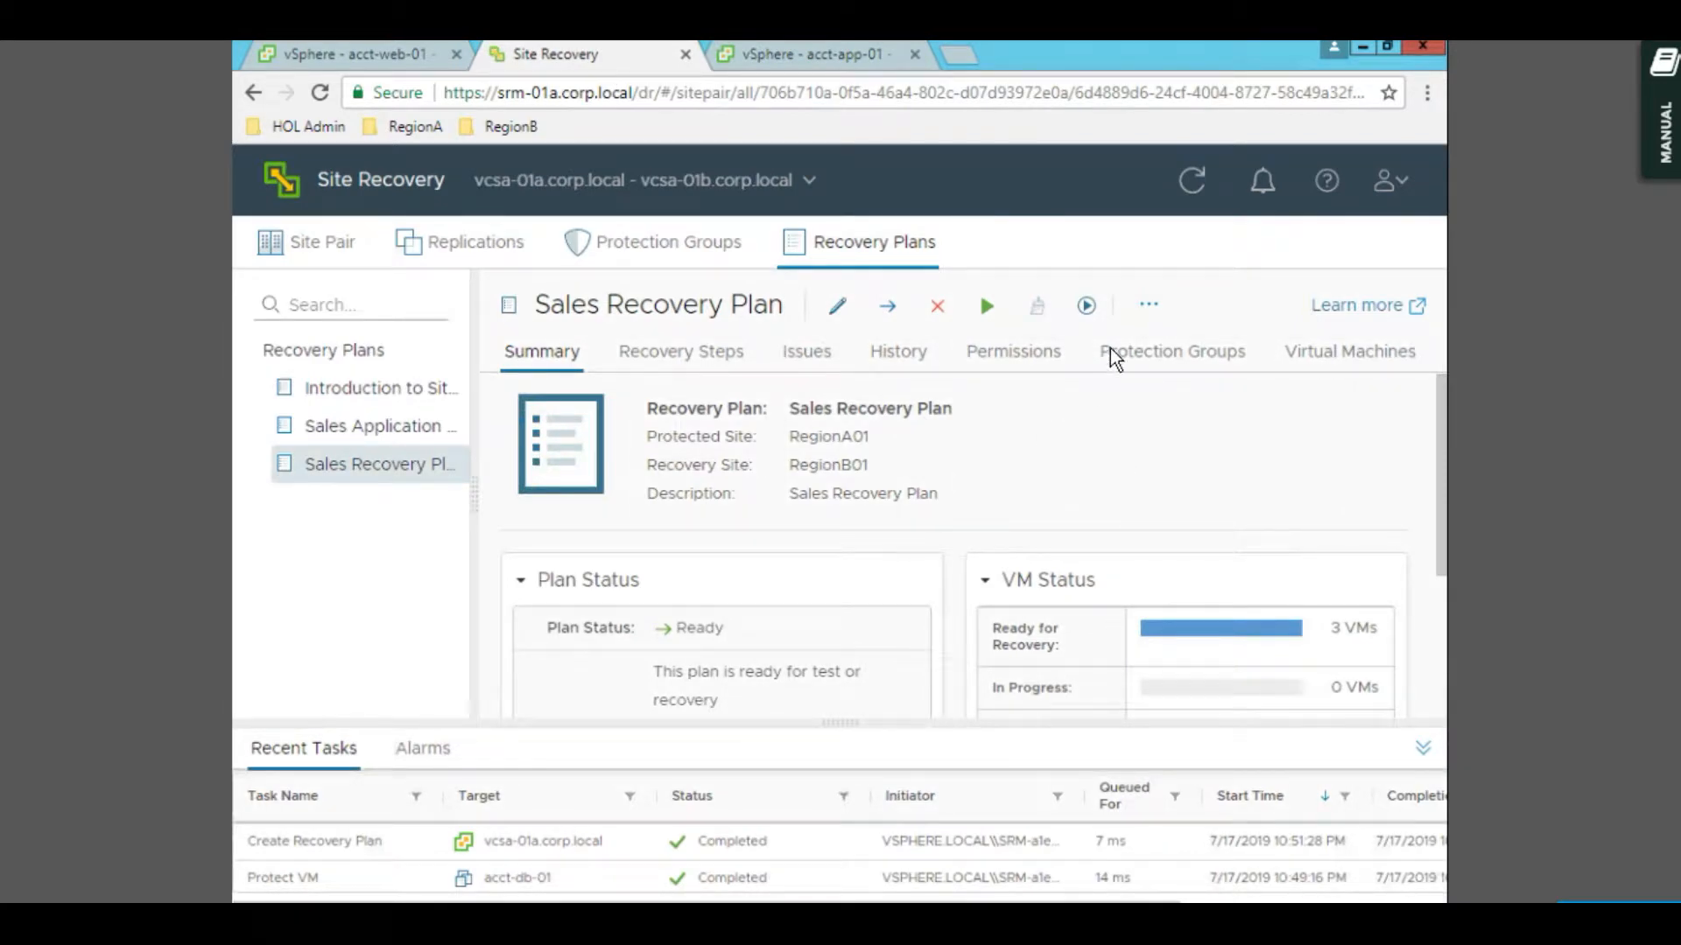
{"action": "left_click", "coordinate": [1149, 306]}
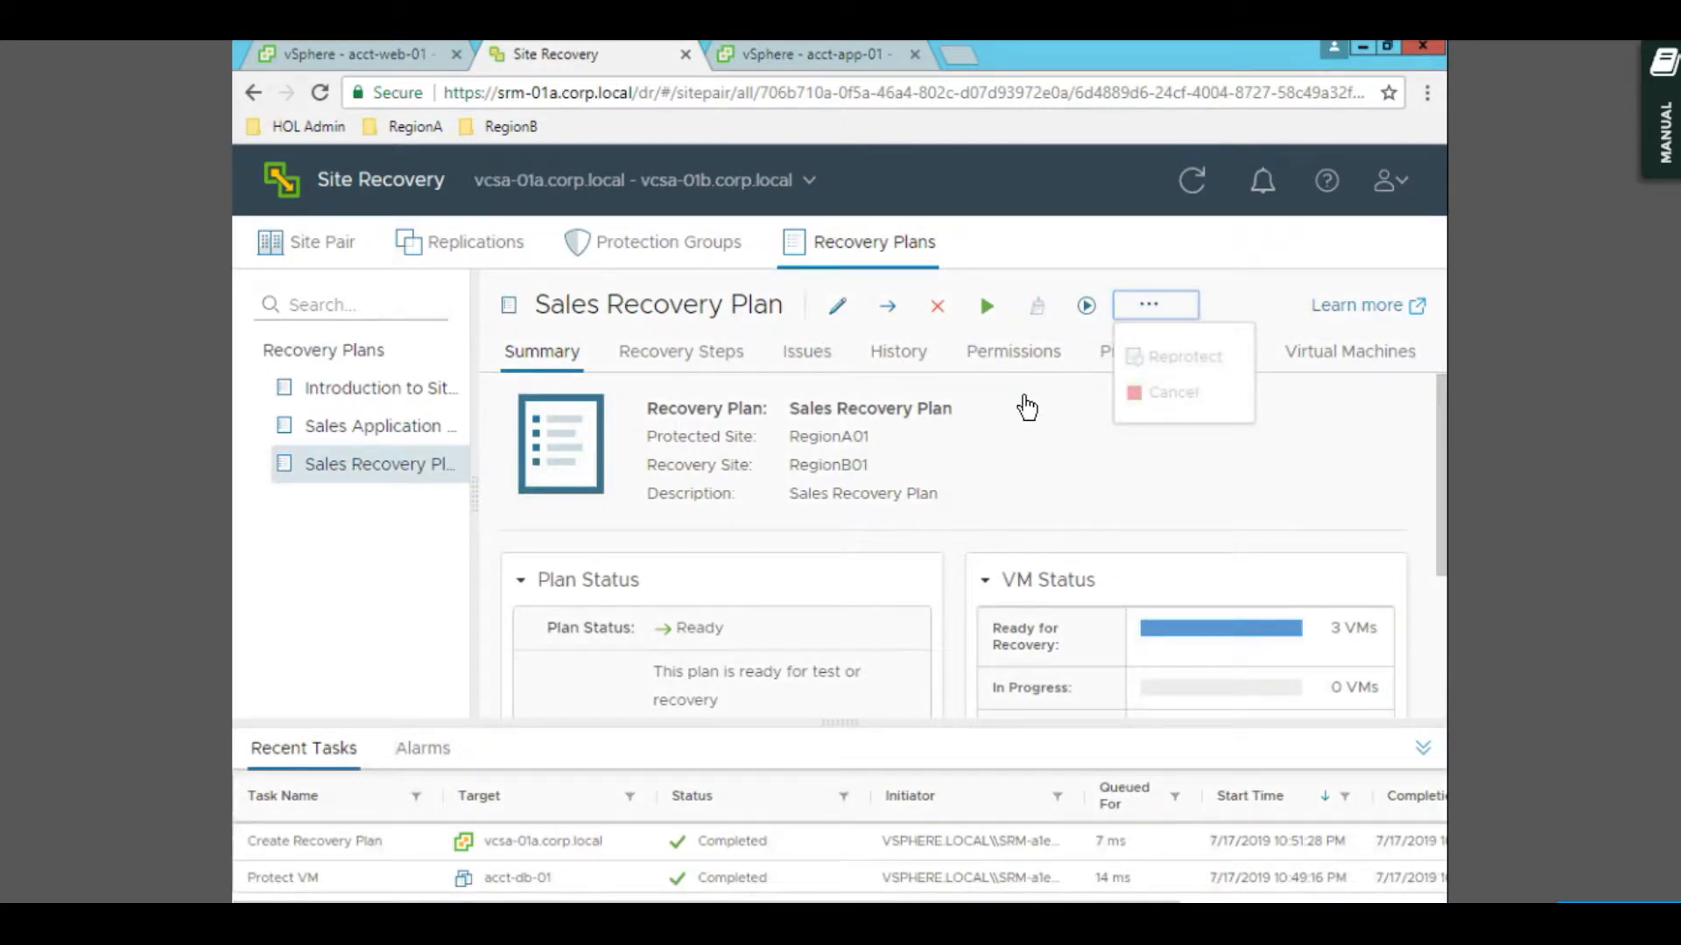
{"action": "left_click", "coordinate": [768, 363]}
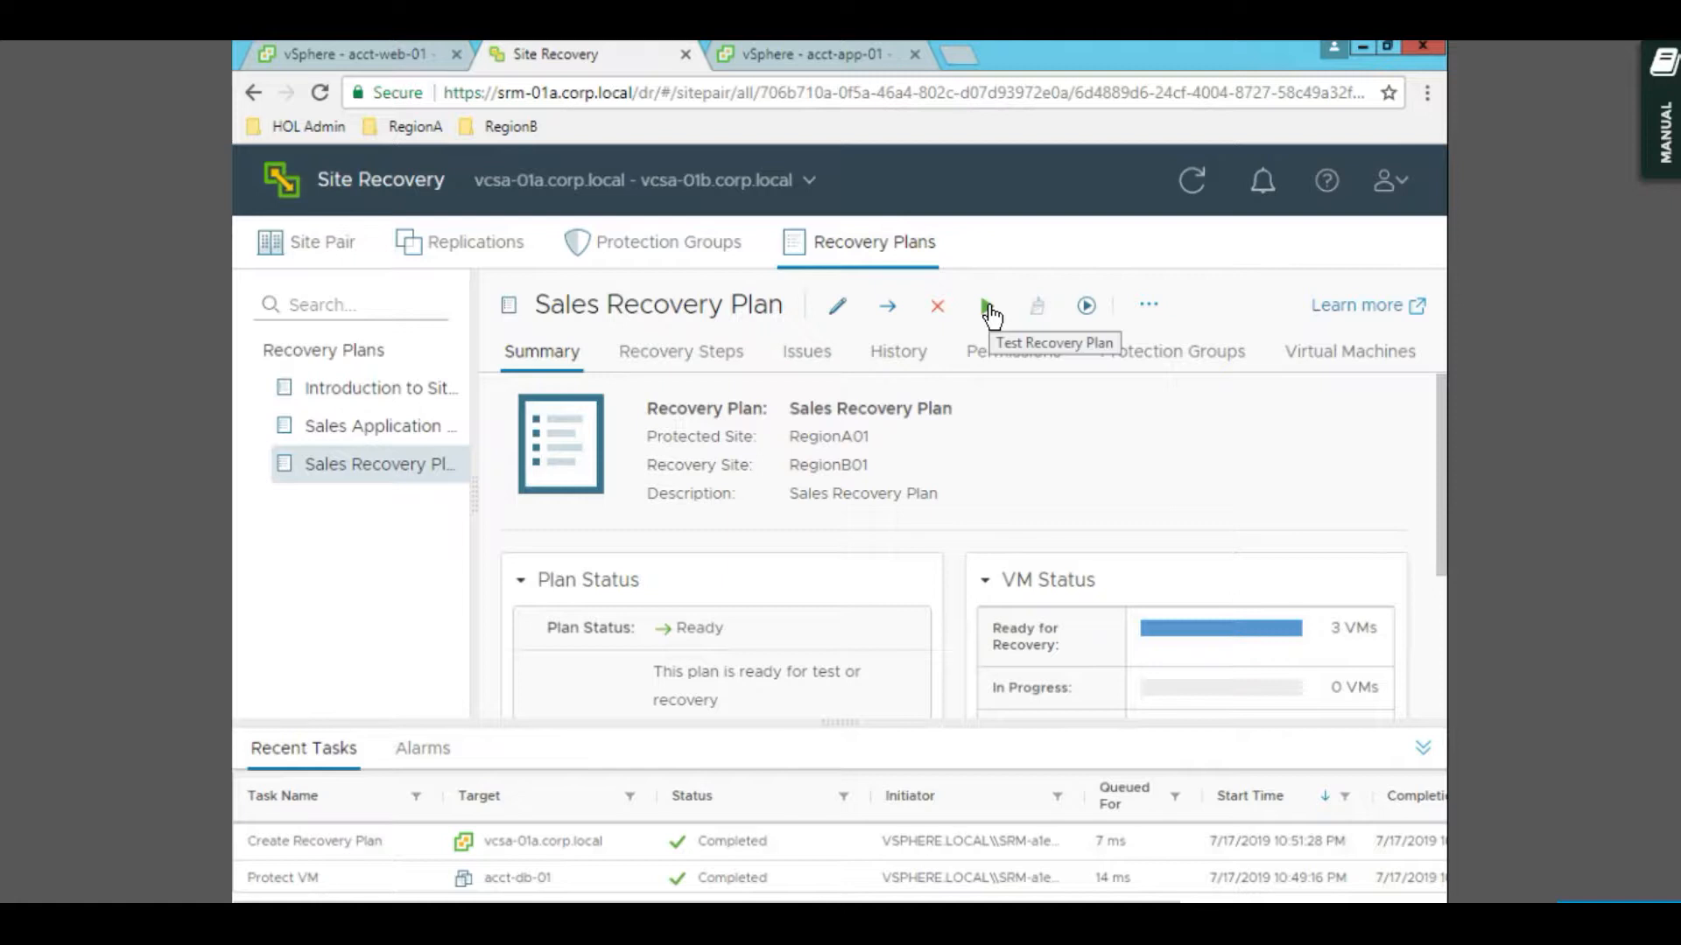
- Start a test of the Sales Recovery Plan, checking acct-app-01 before finishing the Test wizard
{"action": "left_click", "coordinate": [987, 307]}
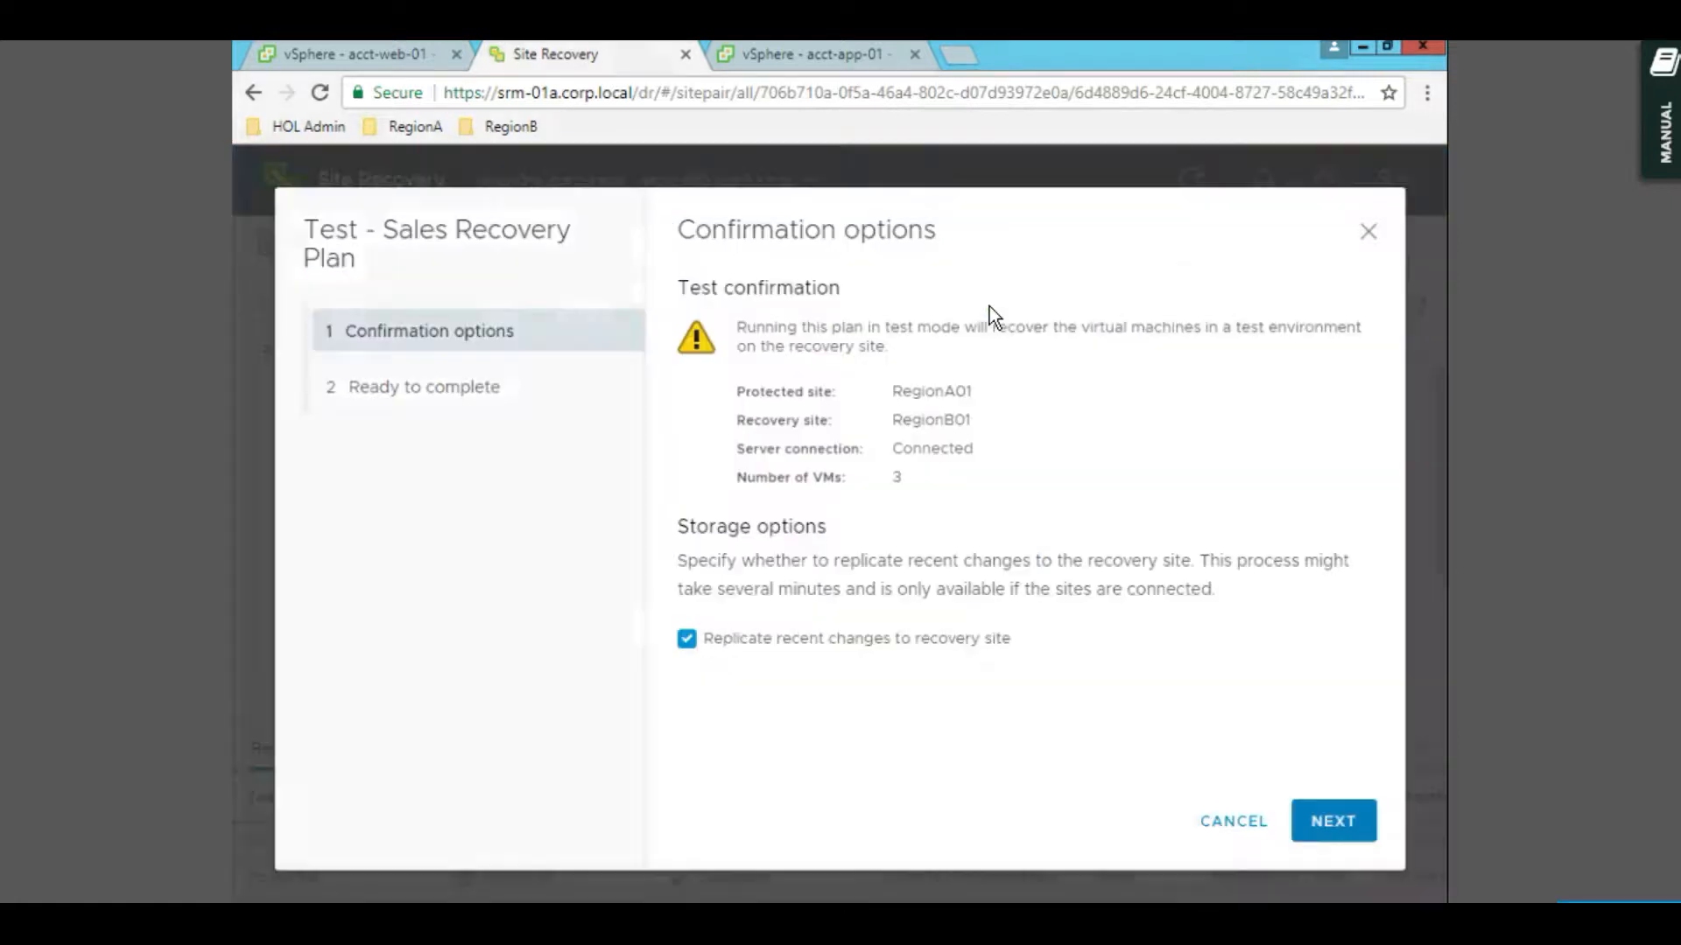
{"action": "left_click", "coordinate": [1328, 824]}
{"action": "left_click", "coordinate": [1224, 823]}
{"action": "left_click", "coordinate": [839, 60]}
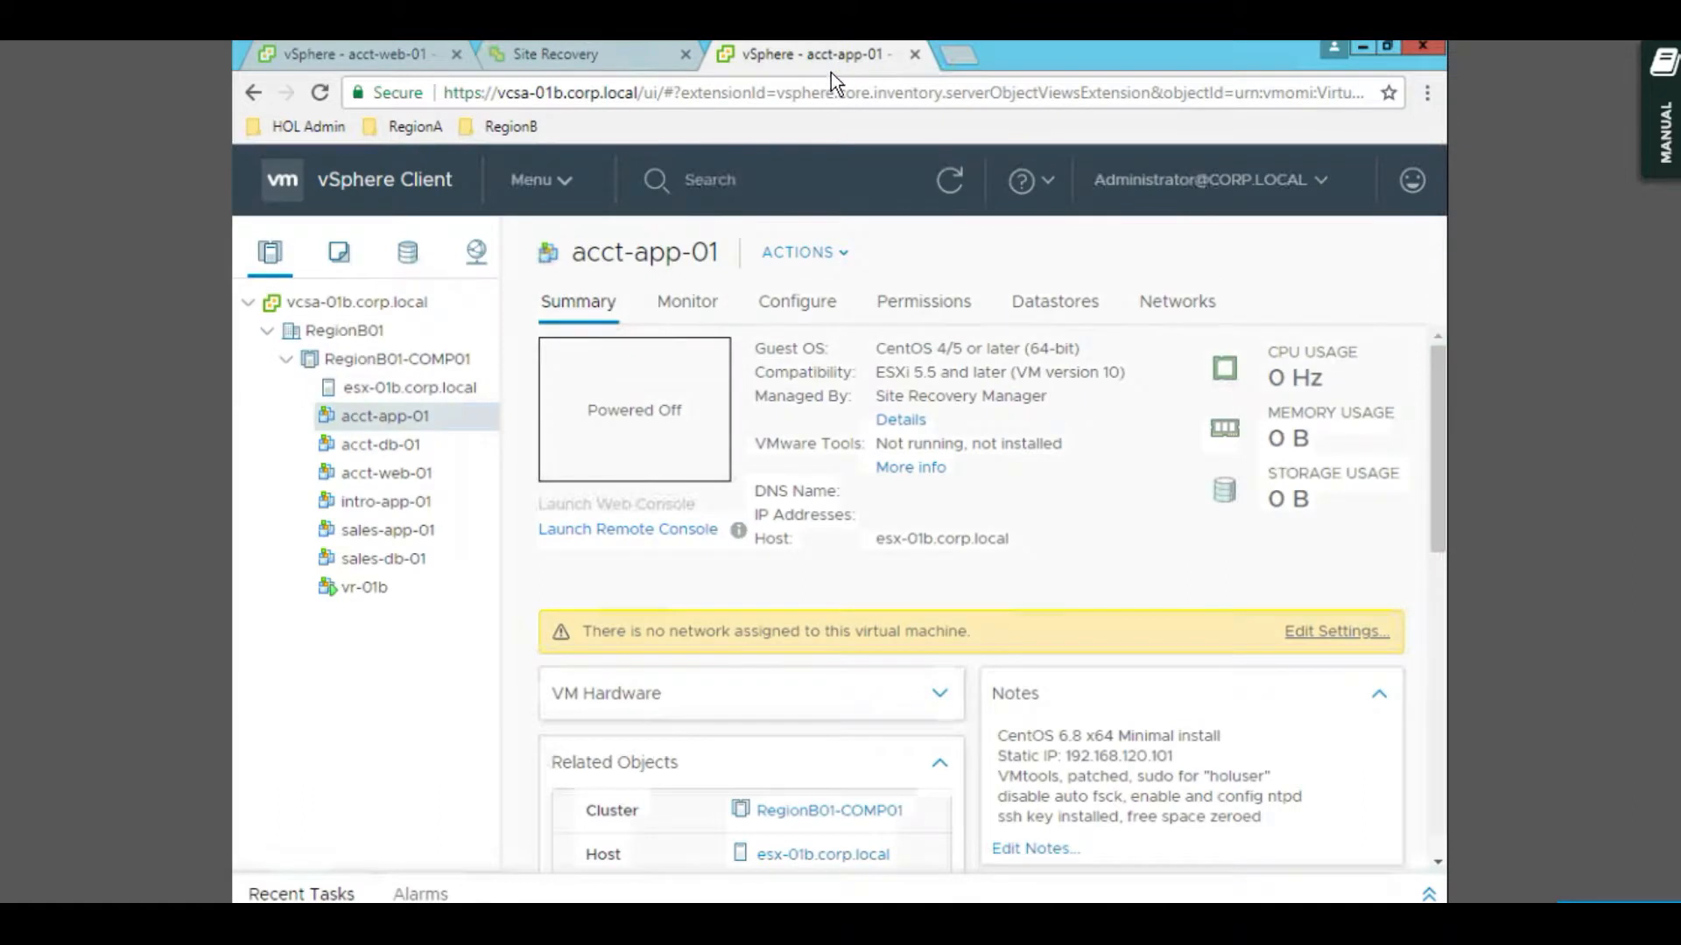
{"action": "left_click", "coordinate": [623, 68]}
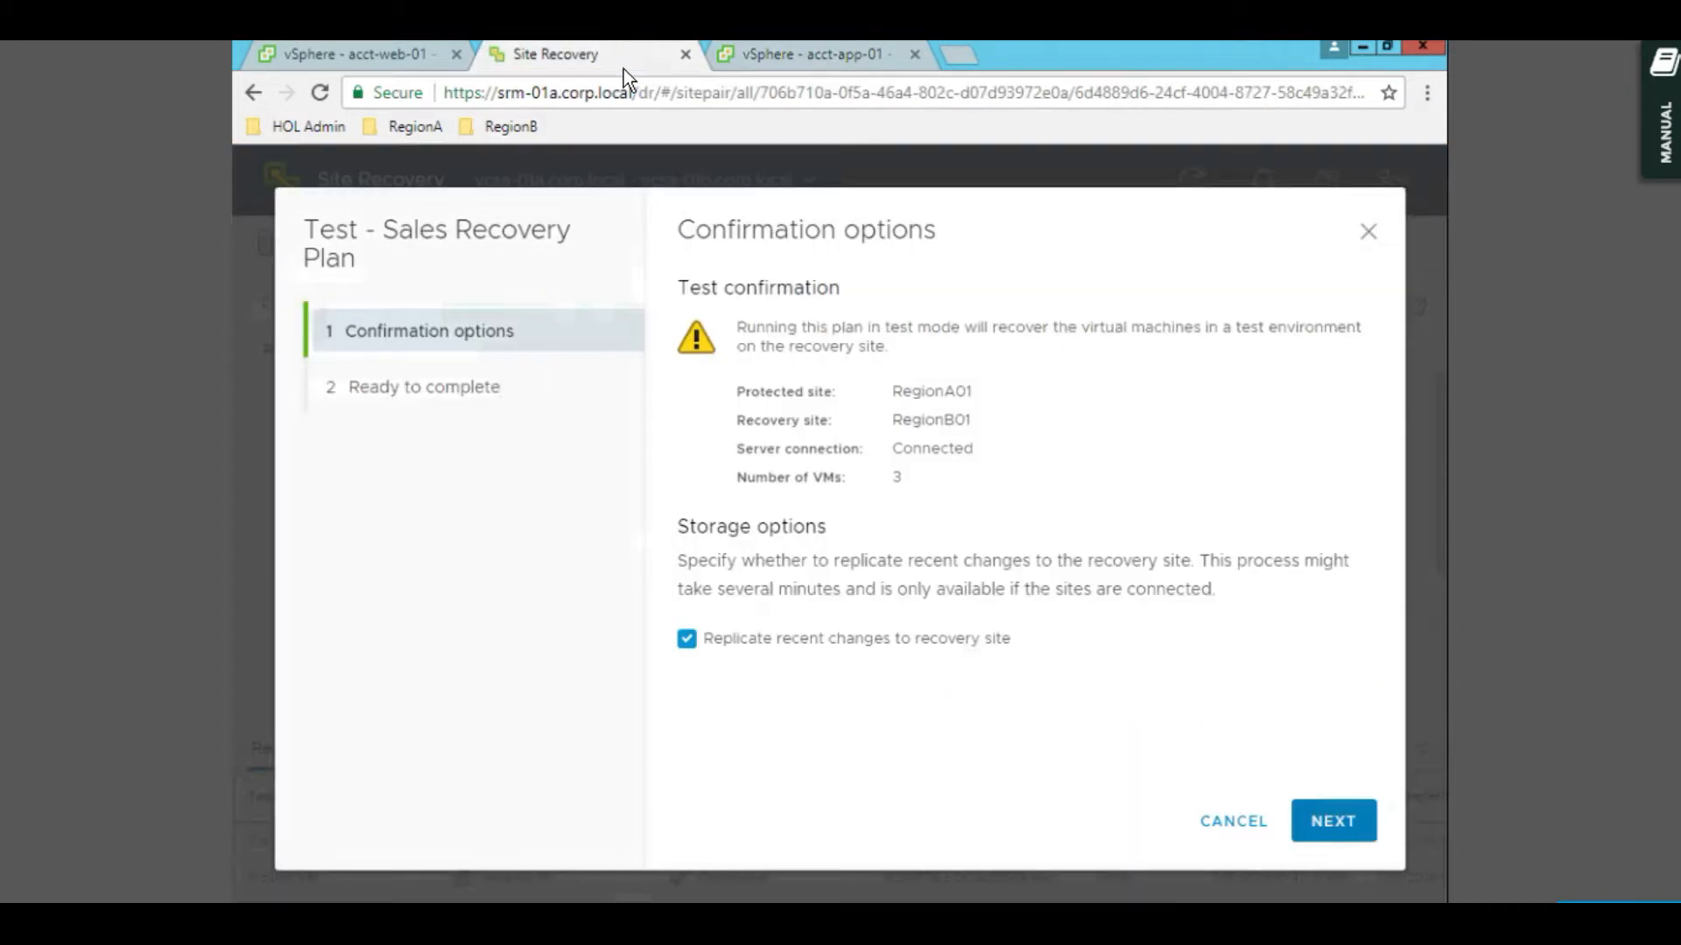
{"action": "left_click", "coordinate": [1343, 828]}
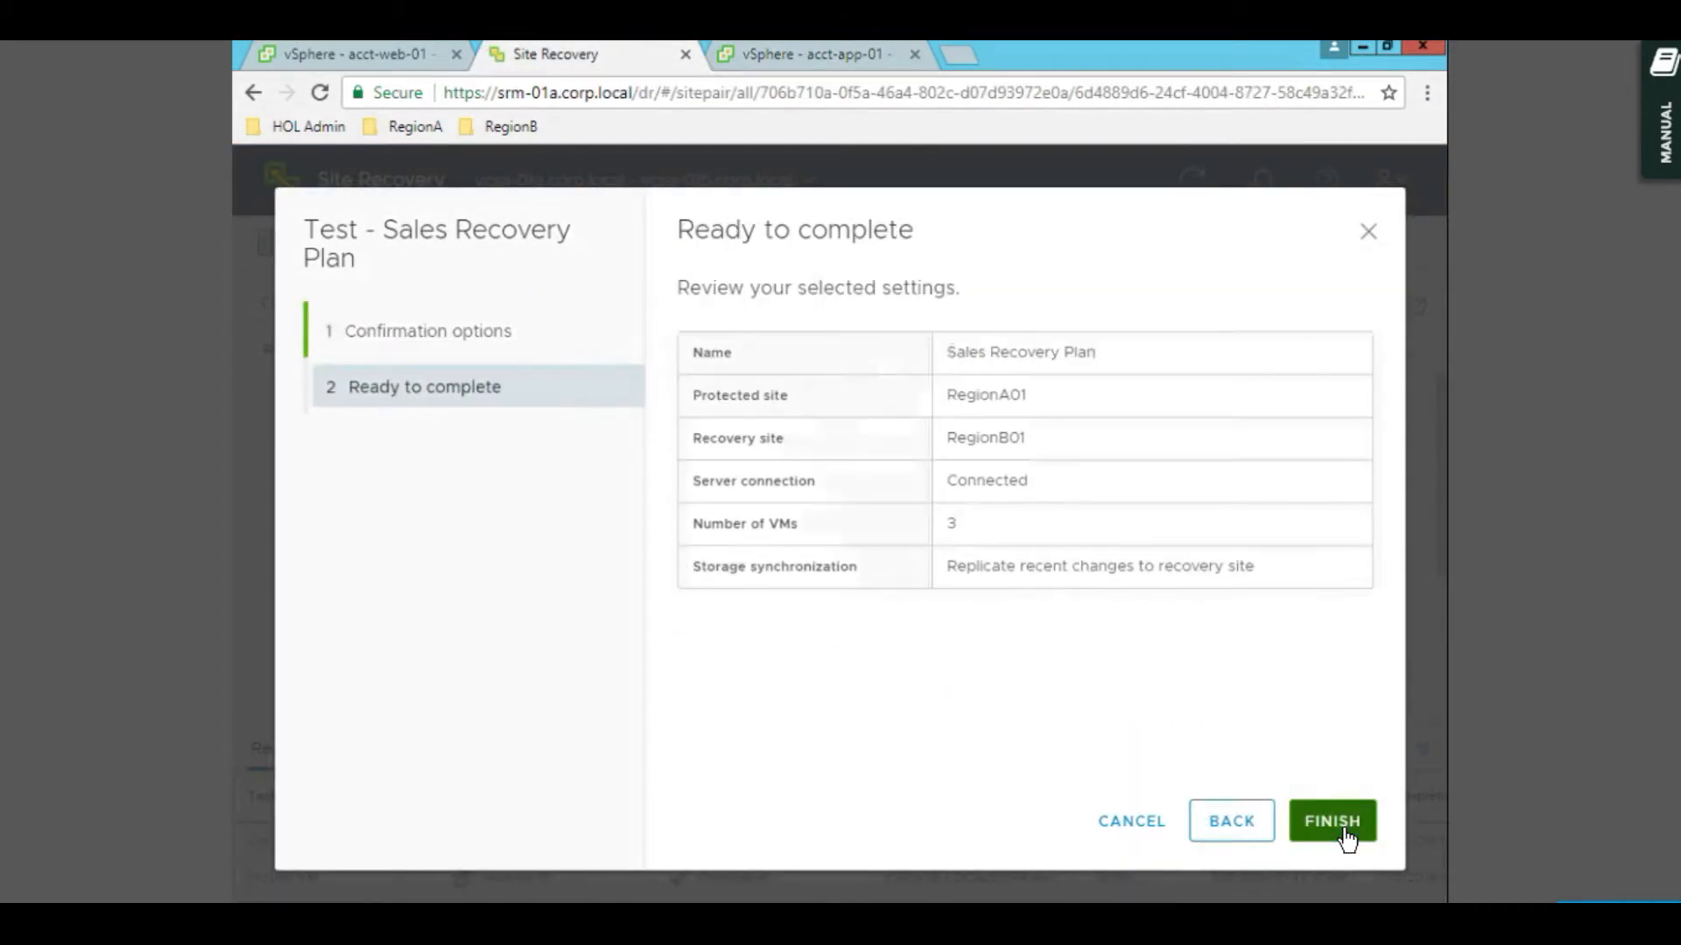
{"action": "left_click", "coordinate": [1332, 823]}
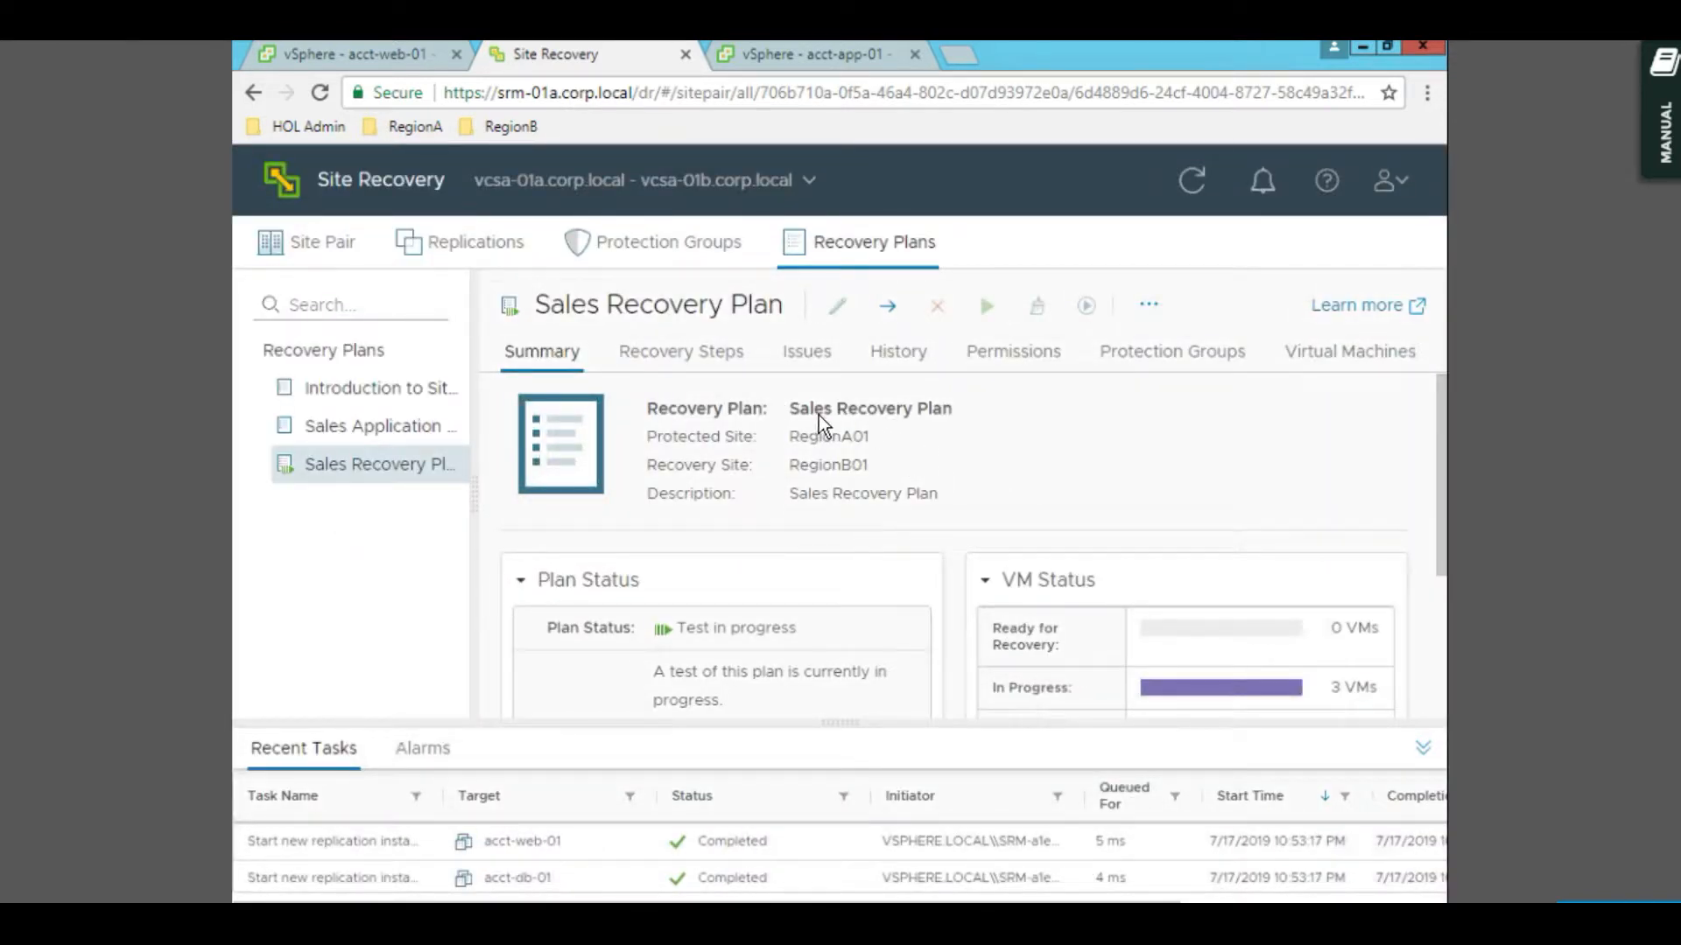
- Check acct-web-01 at RegionA01 and acct-app-01 at RegionB01, then return to the plan
{"action": "left_click", "coordinate": [375, 61]}
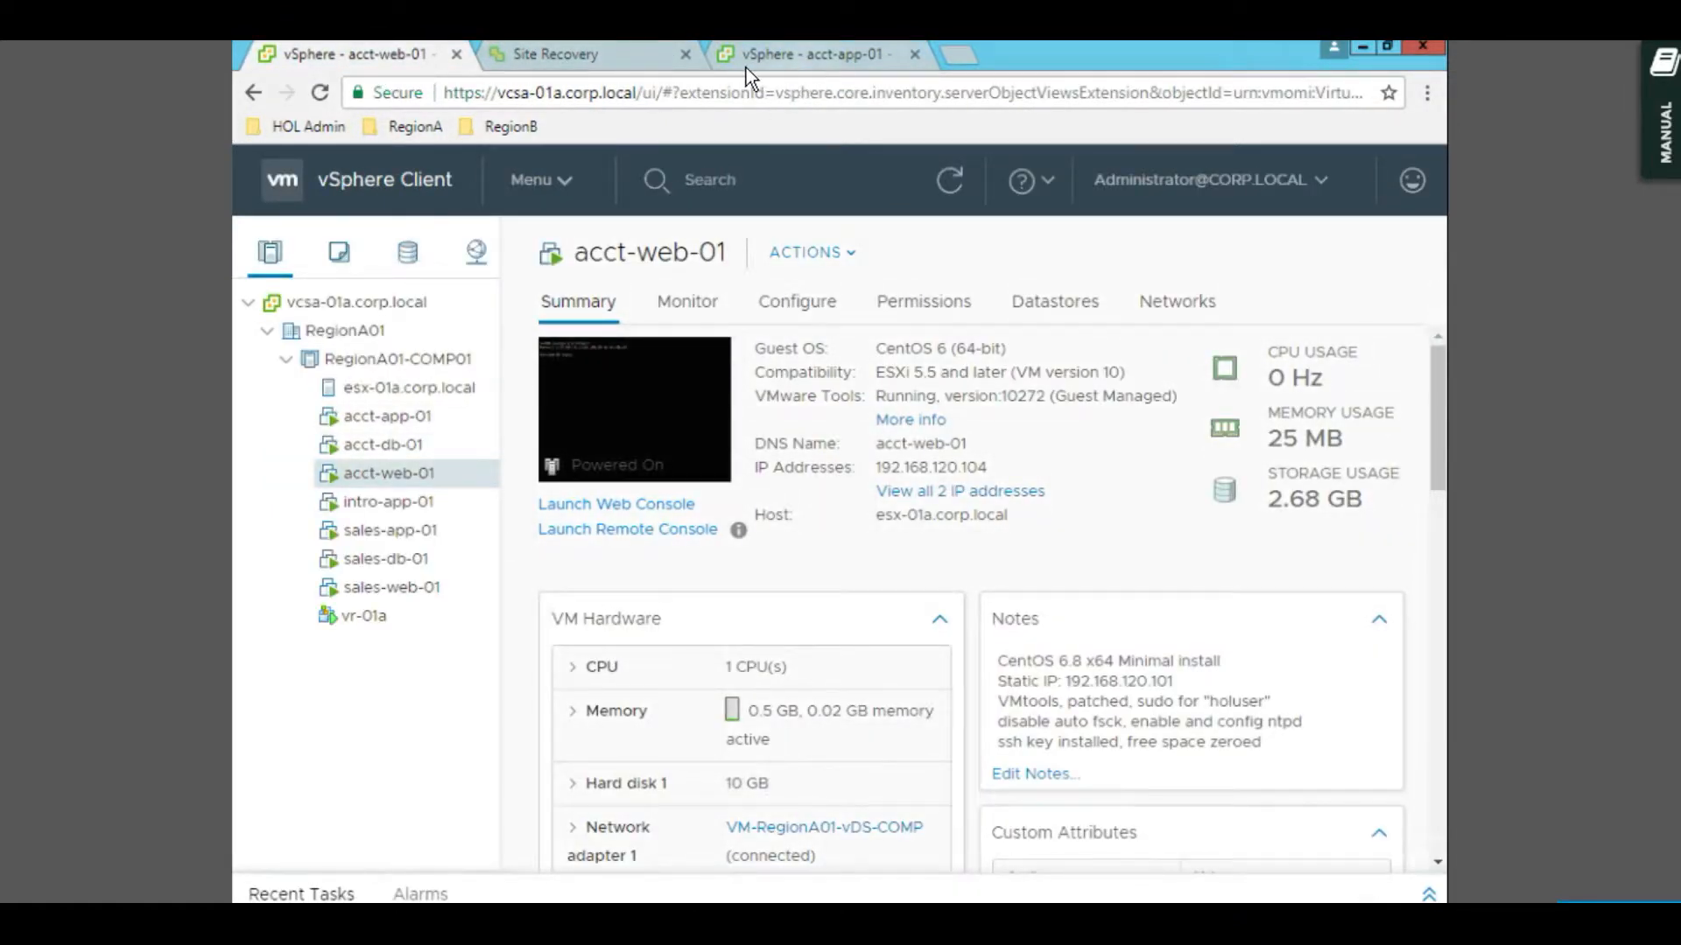
{"action": "left_click", "coordinate": [769, 60]}
{"action": "left_click", "coordinate": [633, 60]}
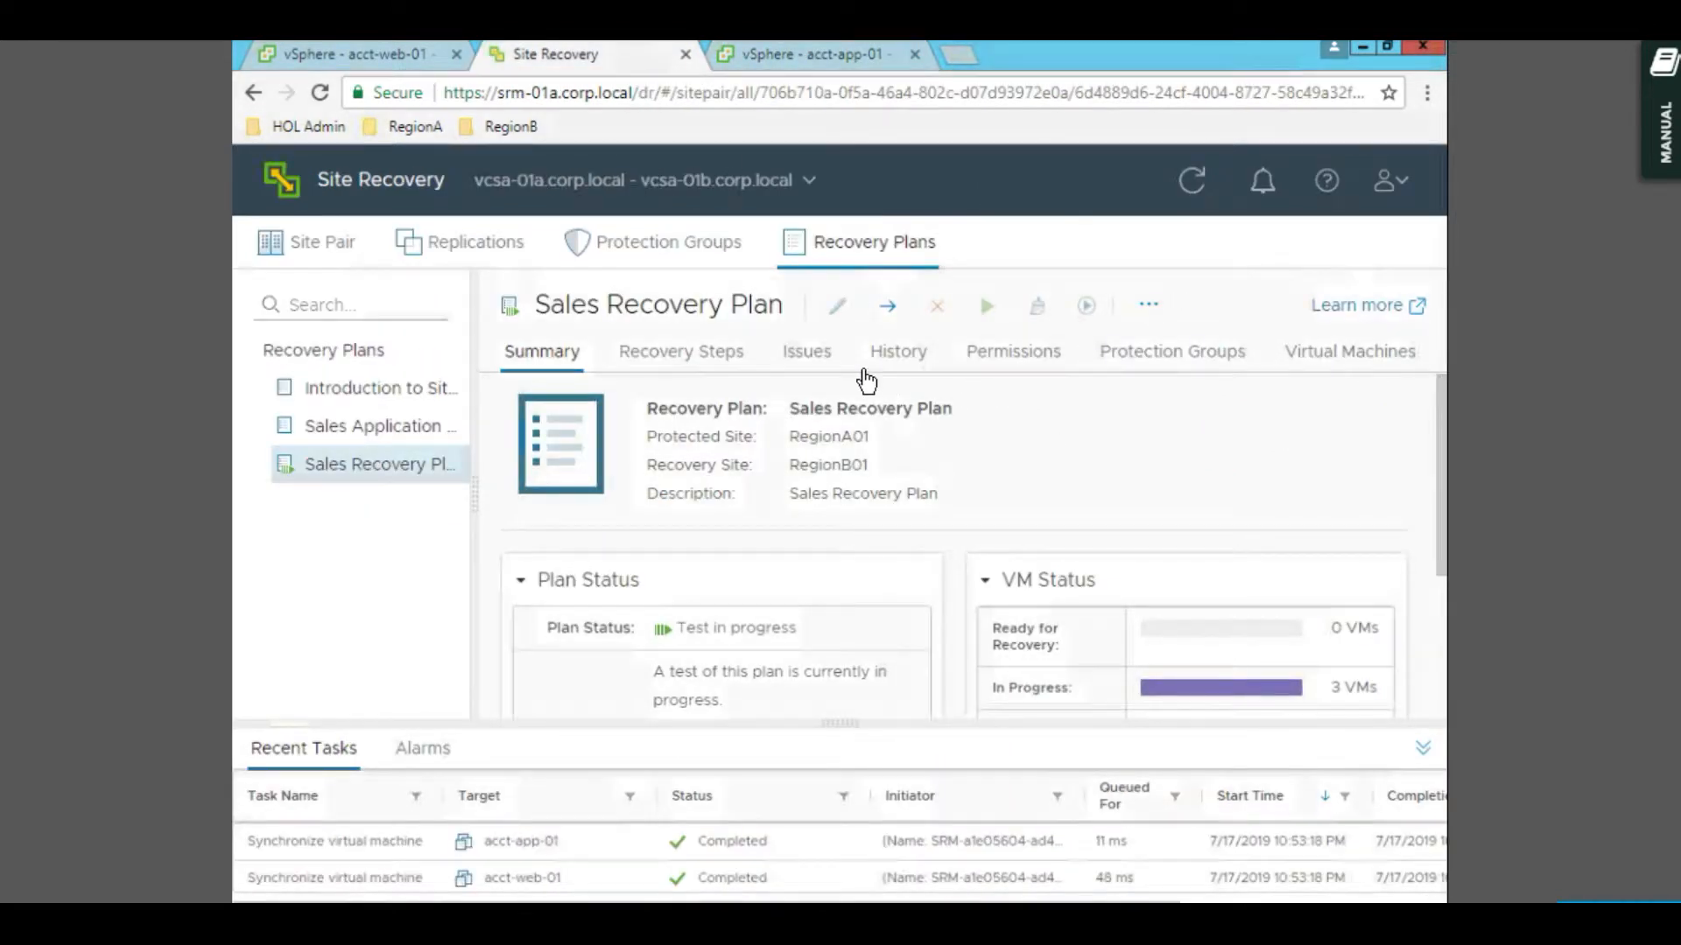
- Browse the plan's History and Recovery Steps, then collapse Recent Tasks on the Summary
{"action": "left_click", "coordinate": [898, 360]}
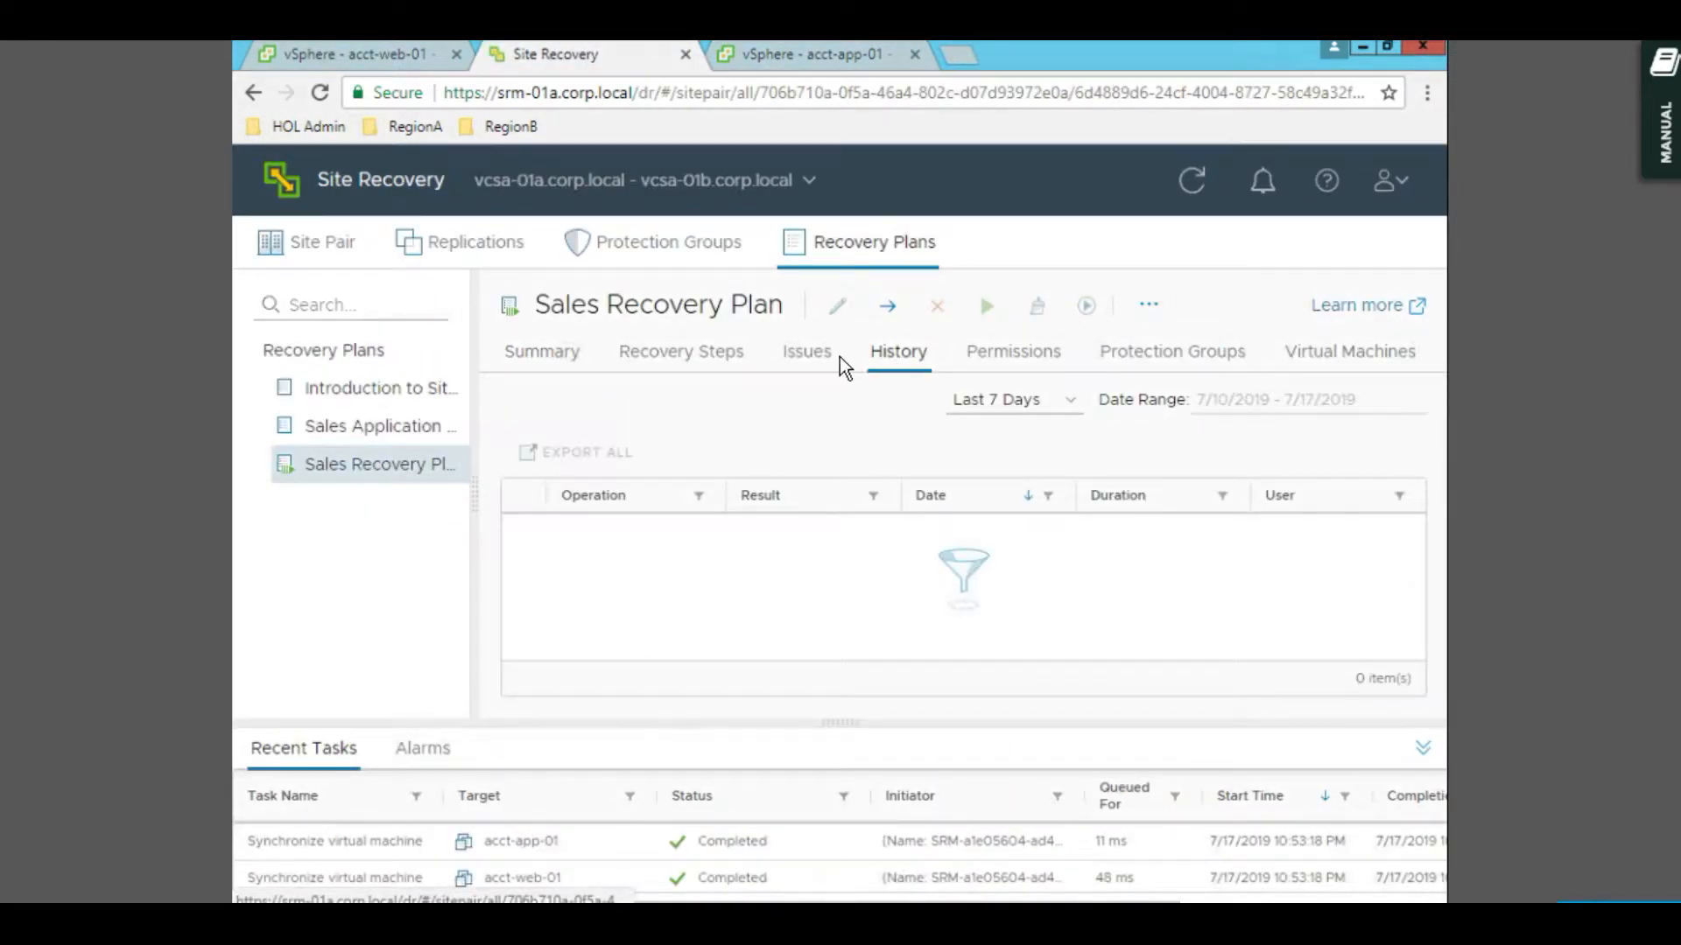
{"action": "left_click", "coordinate": [801, 355]}
{"action": "left_click", "coordinate": [688, 360]}
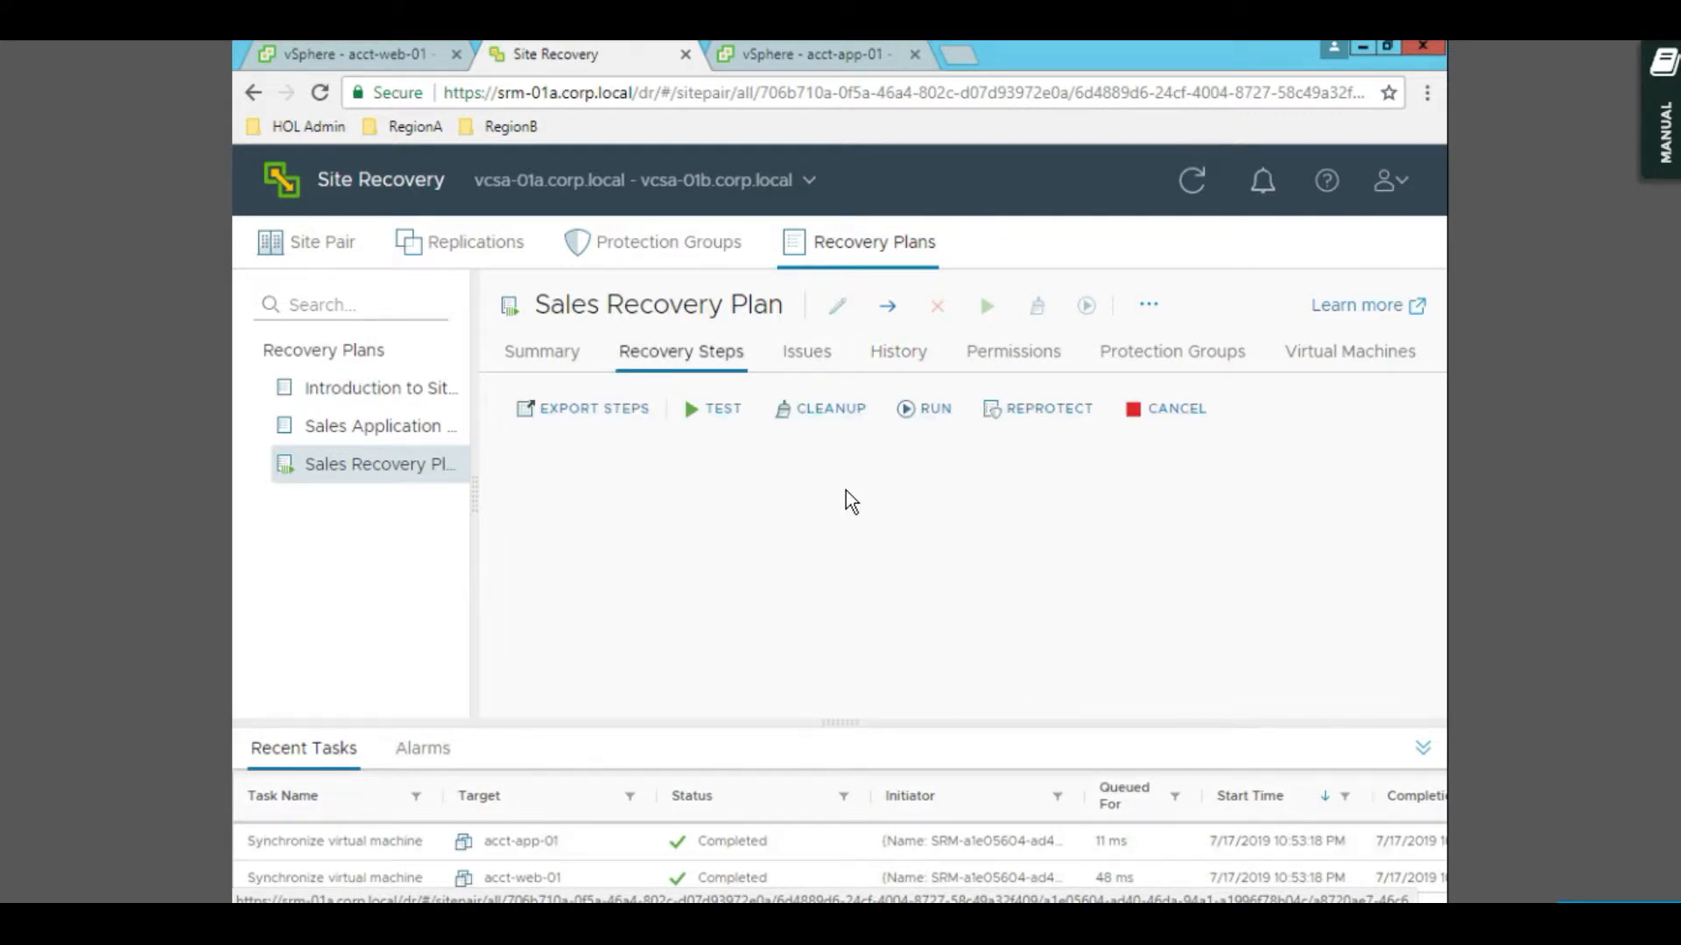
{"action": "left_click", "coordinate": [570, 371]}
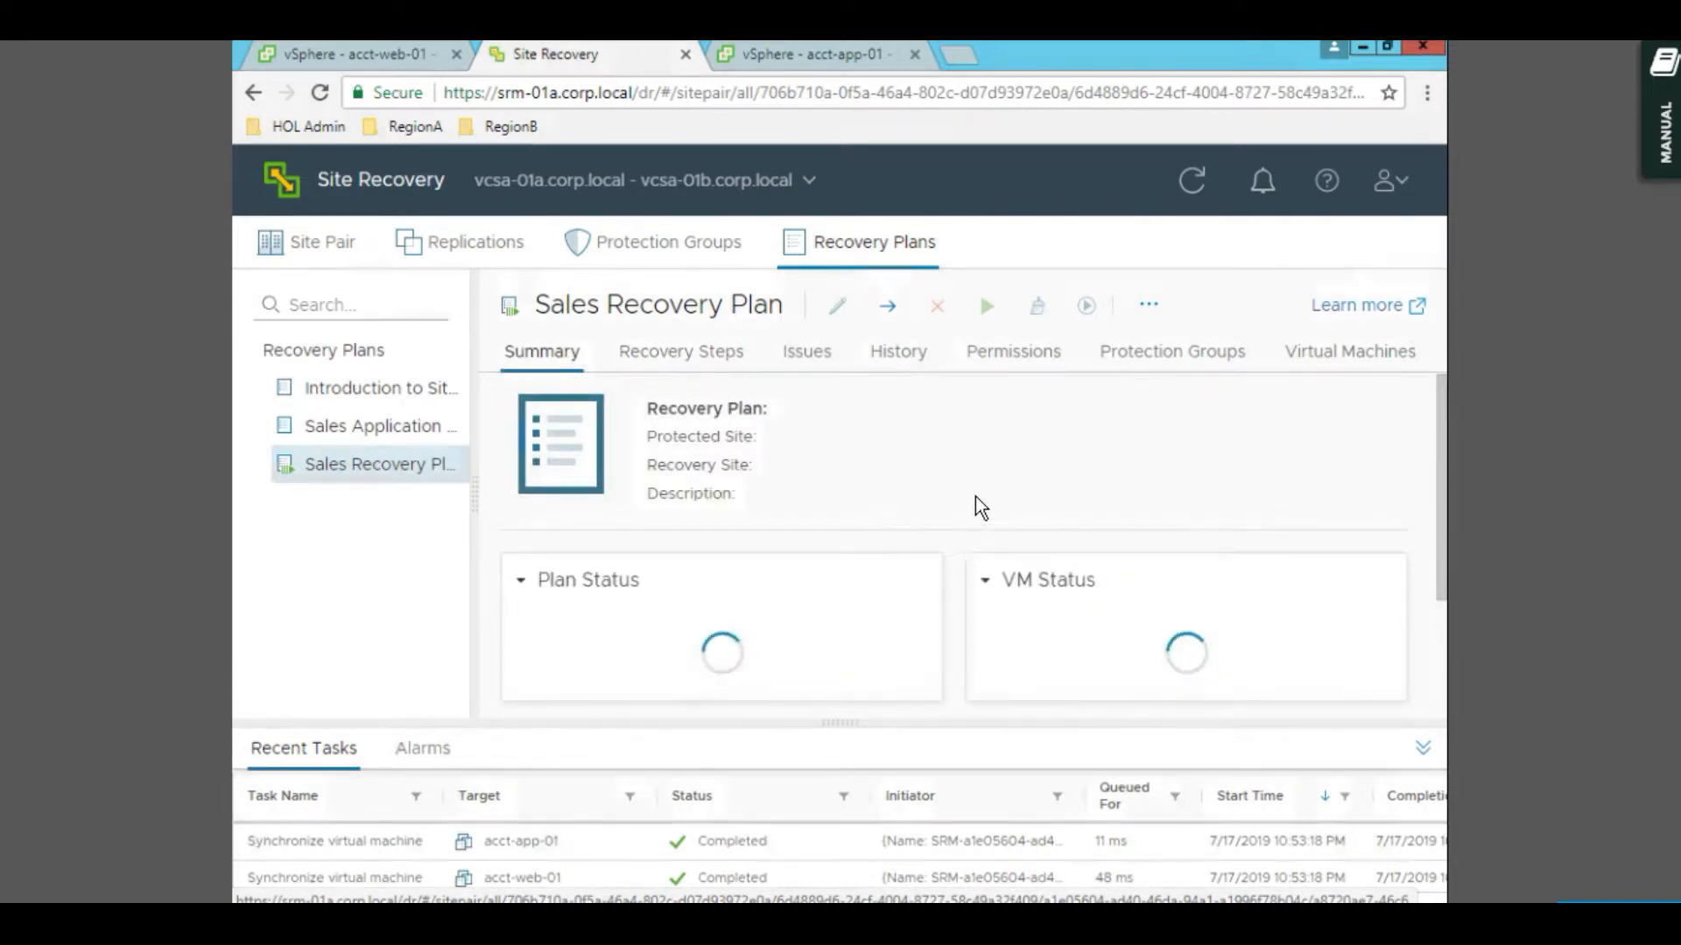
{"action": "left_click", "coordinate": [1423, 749]}
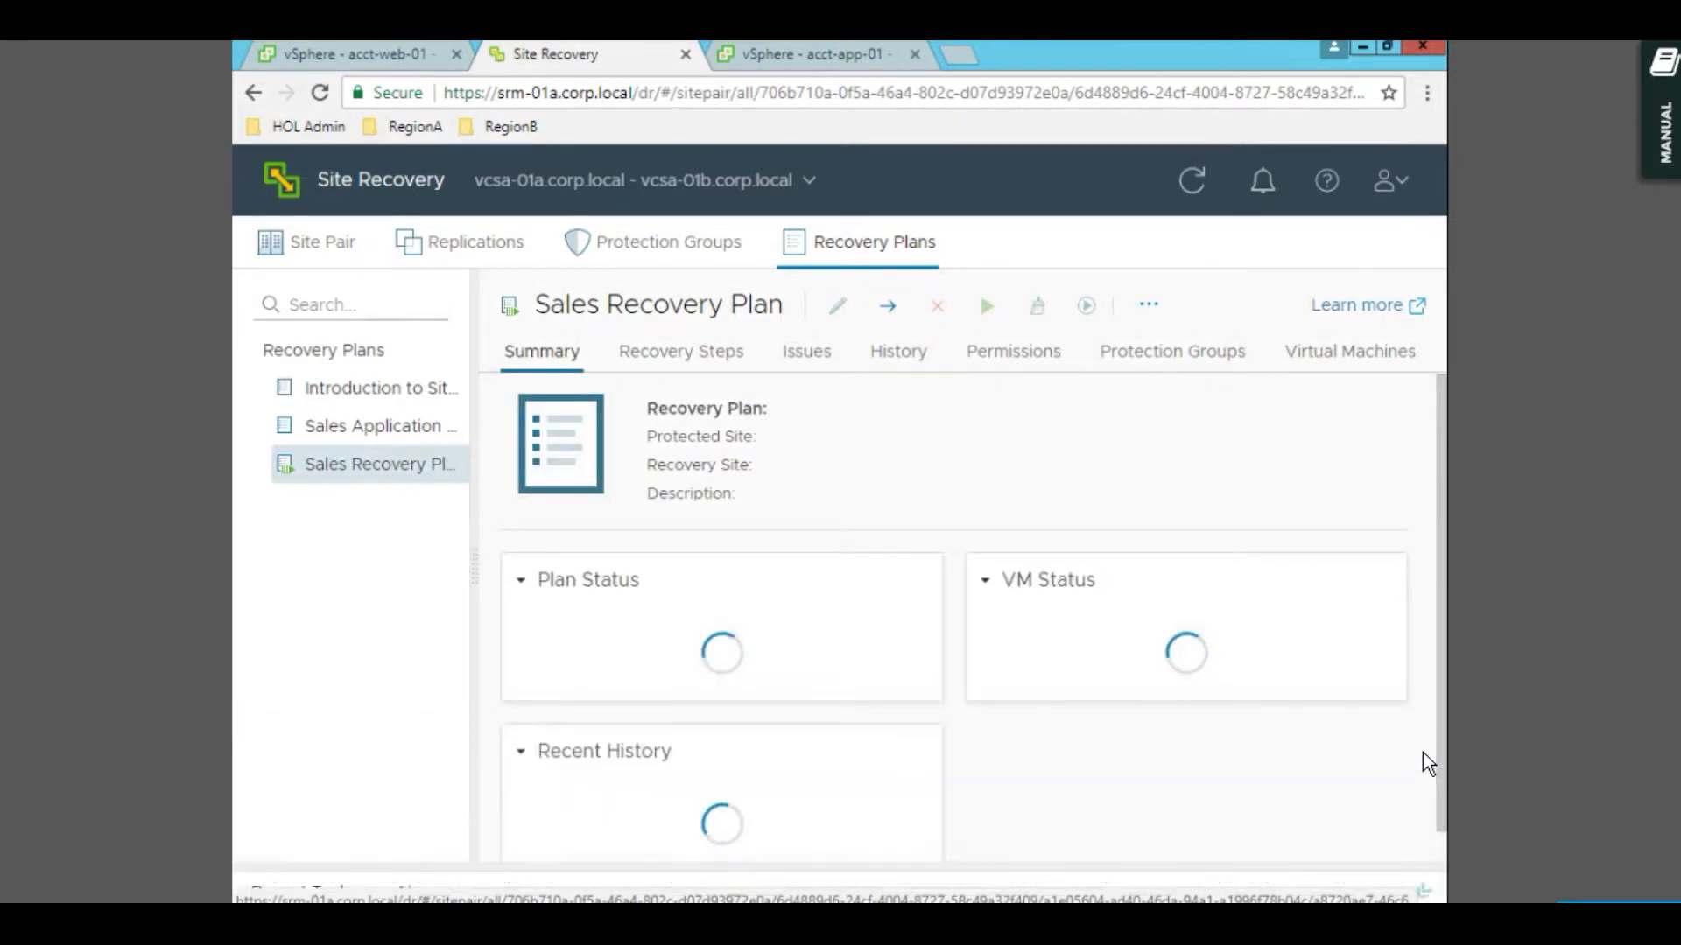
{"action": "scroll", "coordinate": [1353, 695], "scroll_direction": "down", "scroll_amount": 1}
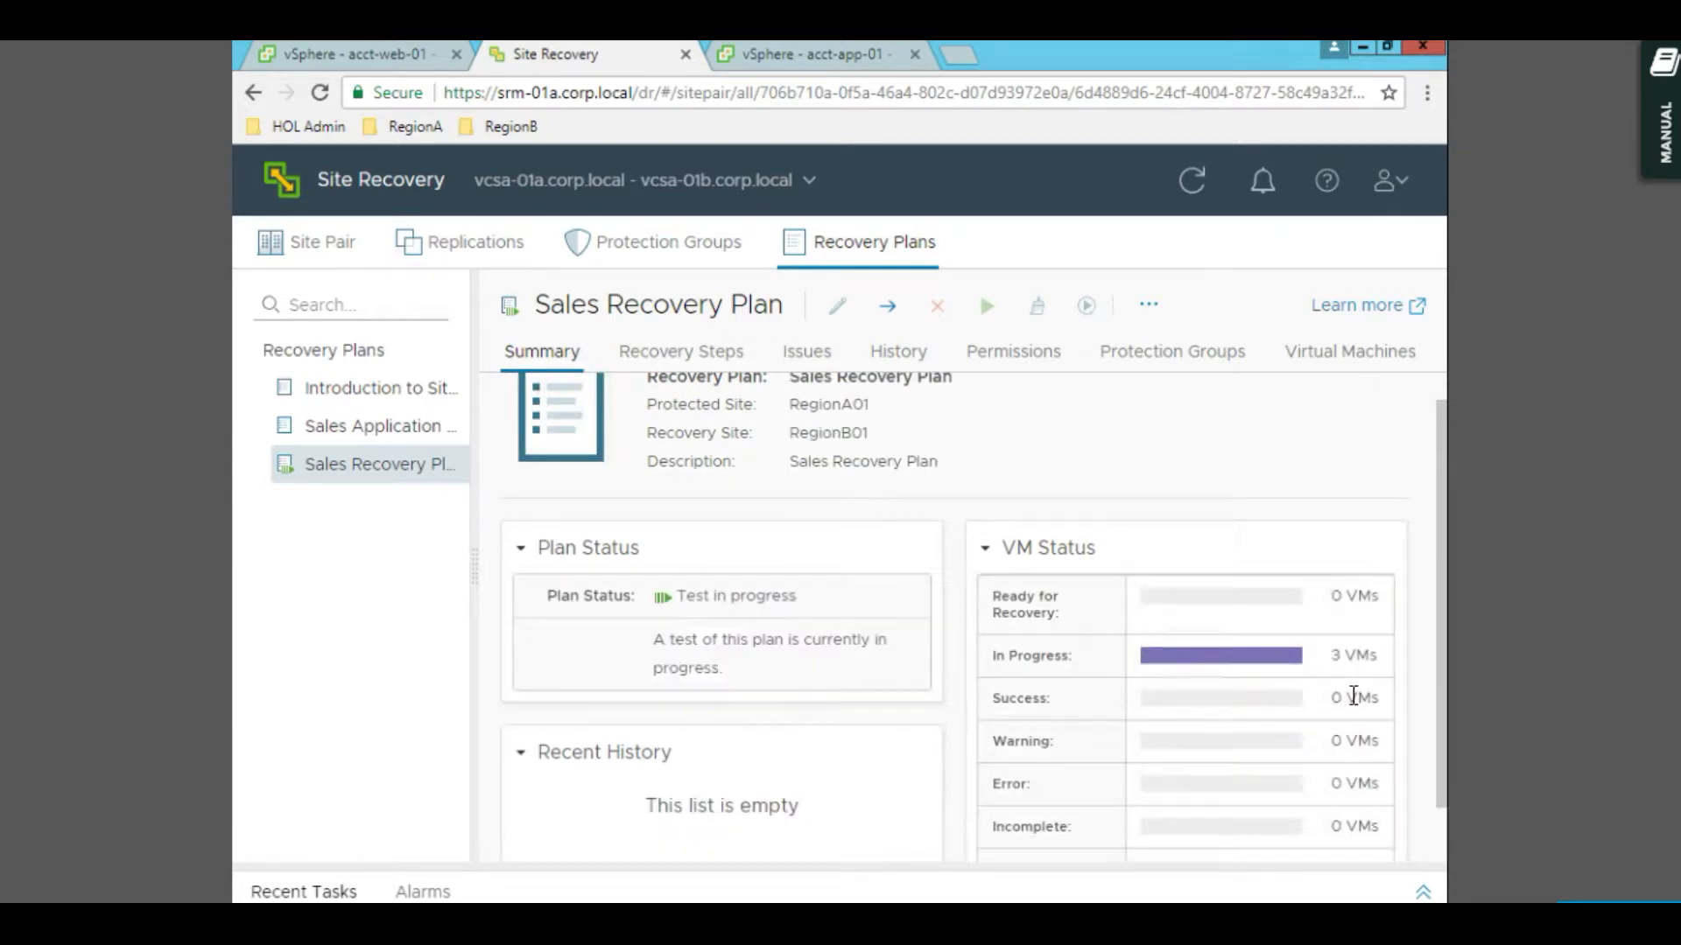
{"action": "scroll", "coordinate": [1226, 685], "scroll_direction": "down", "scroll_amount": 2}
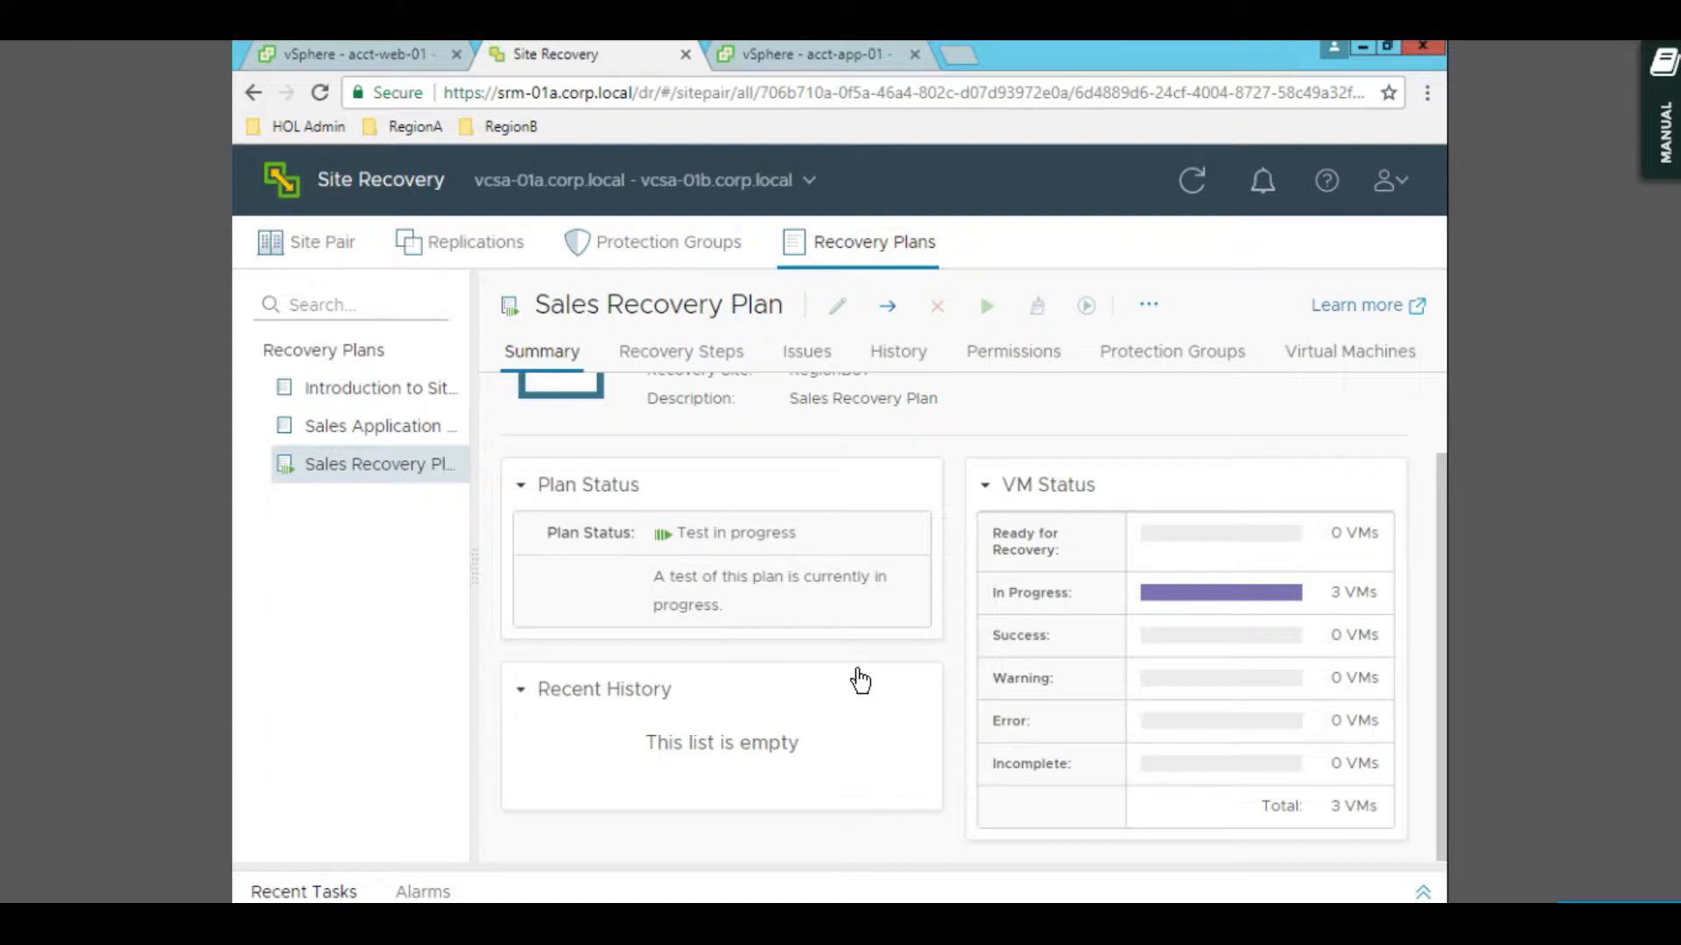
- Watch the test's progress in the Recovery Steps list
{"action": "left_click", "coordinate": [686, 366]}
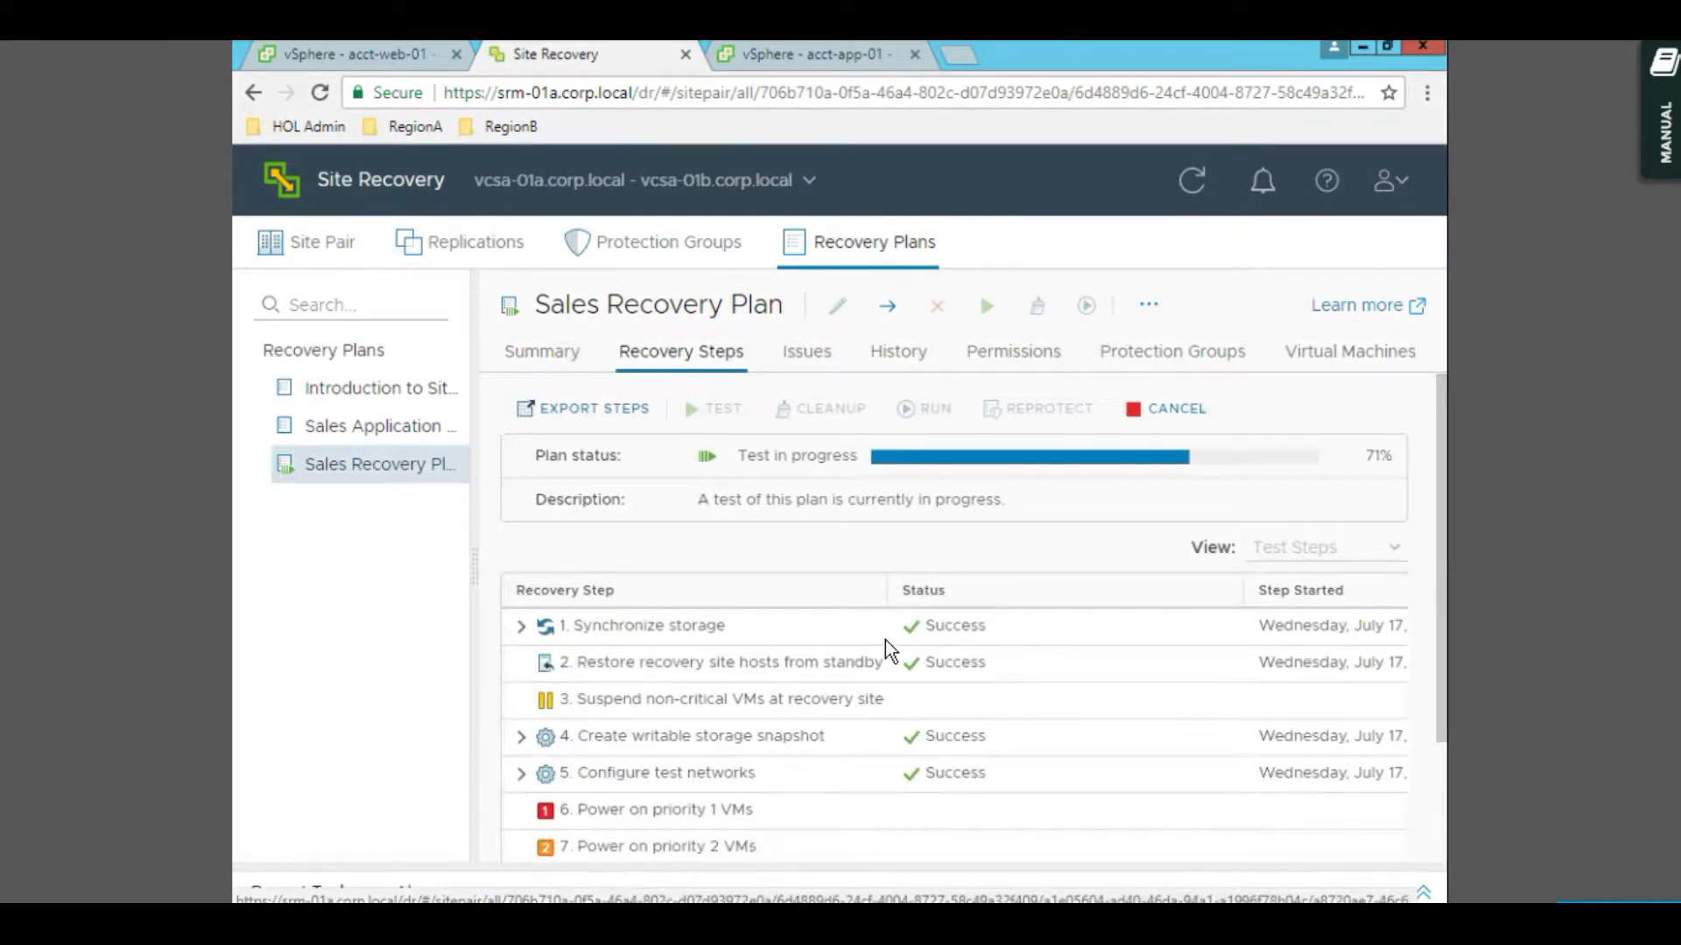
{"action": "scroll", "coordinate": [846, 665], "scroll_direction": "down", "scroll_amount": 2}
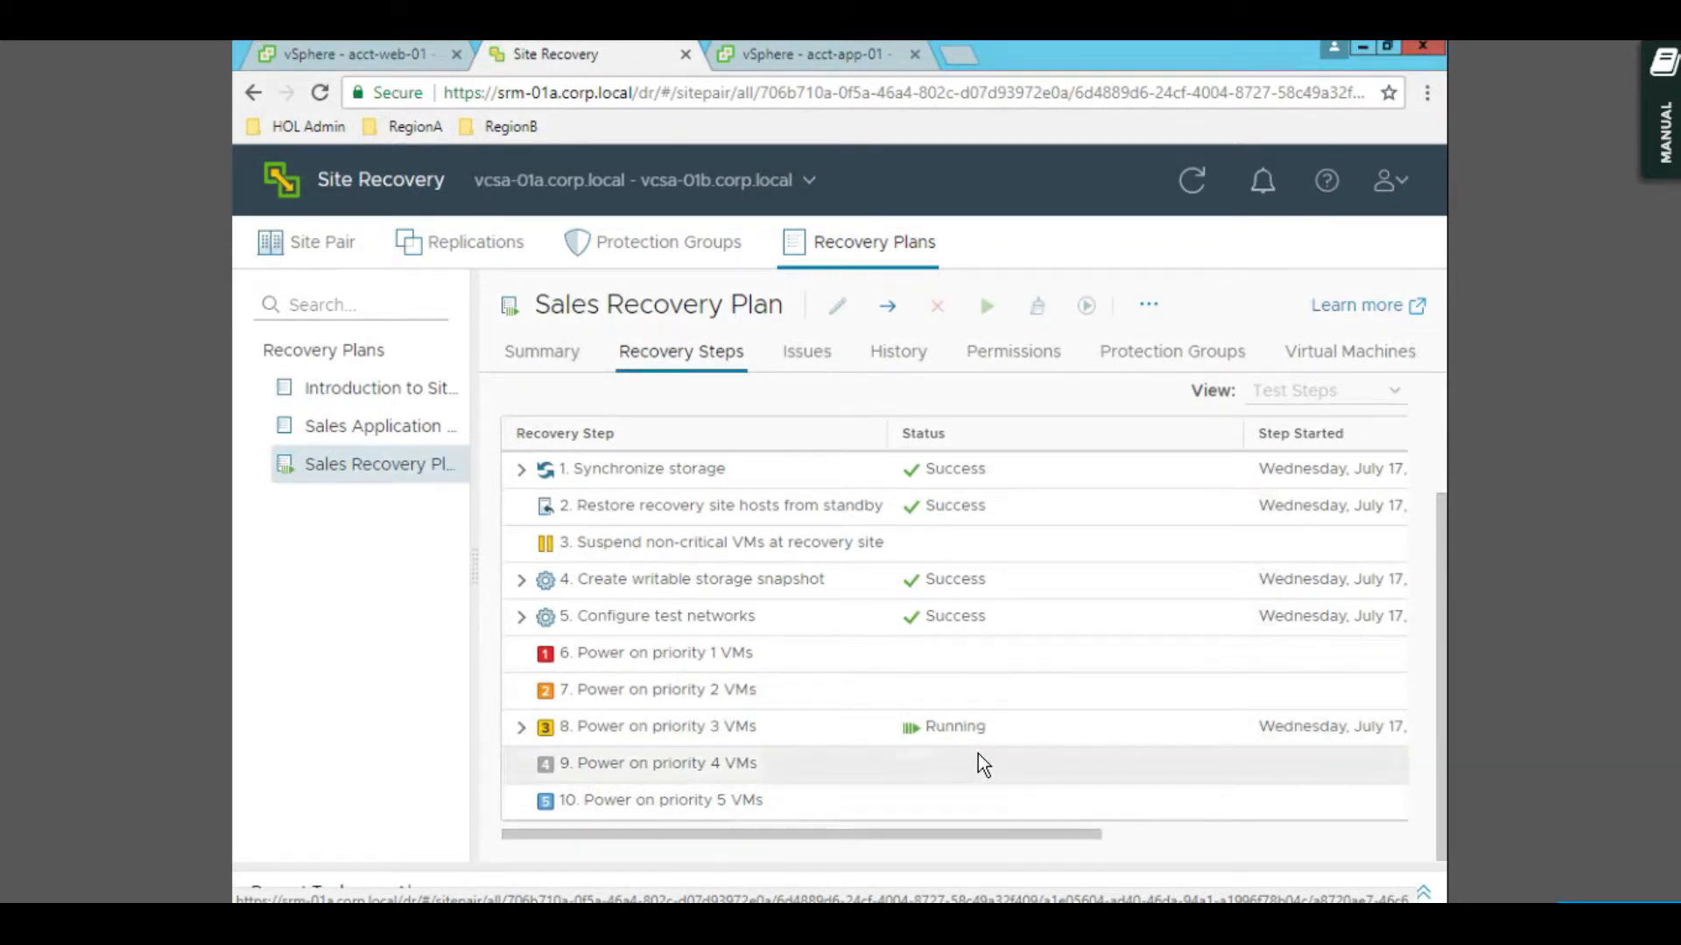
{"action": "scroll", "coordinate": [979, 755], "scroll_direction": "up", "scroll_amount": 2}
{"action": "scroll", "coordinate": [979, 754], "scroll_direction": "up", "scroll_amount": 1}
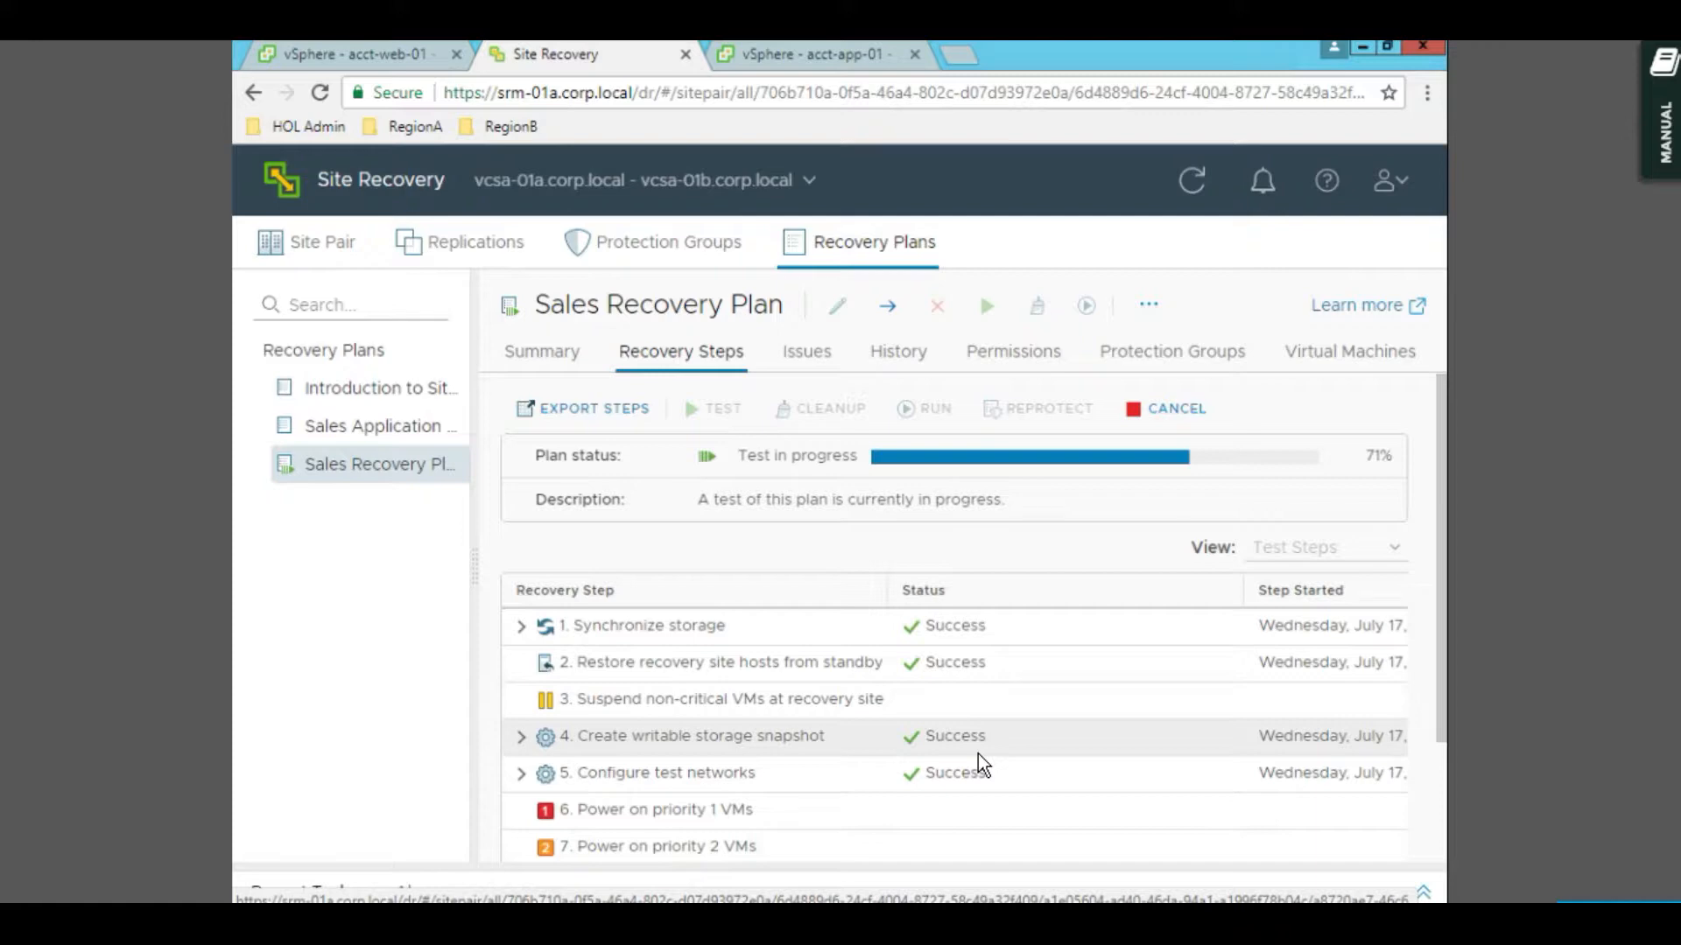
{"action": "scroll", "coordinate": [925, 504], "scroll_direction": "down", "scroll_amount": 4}
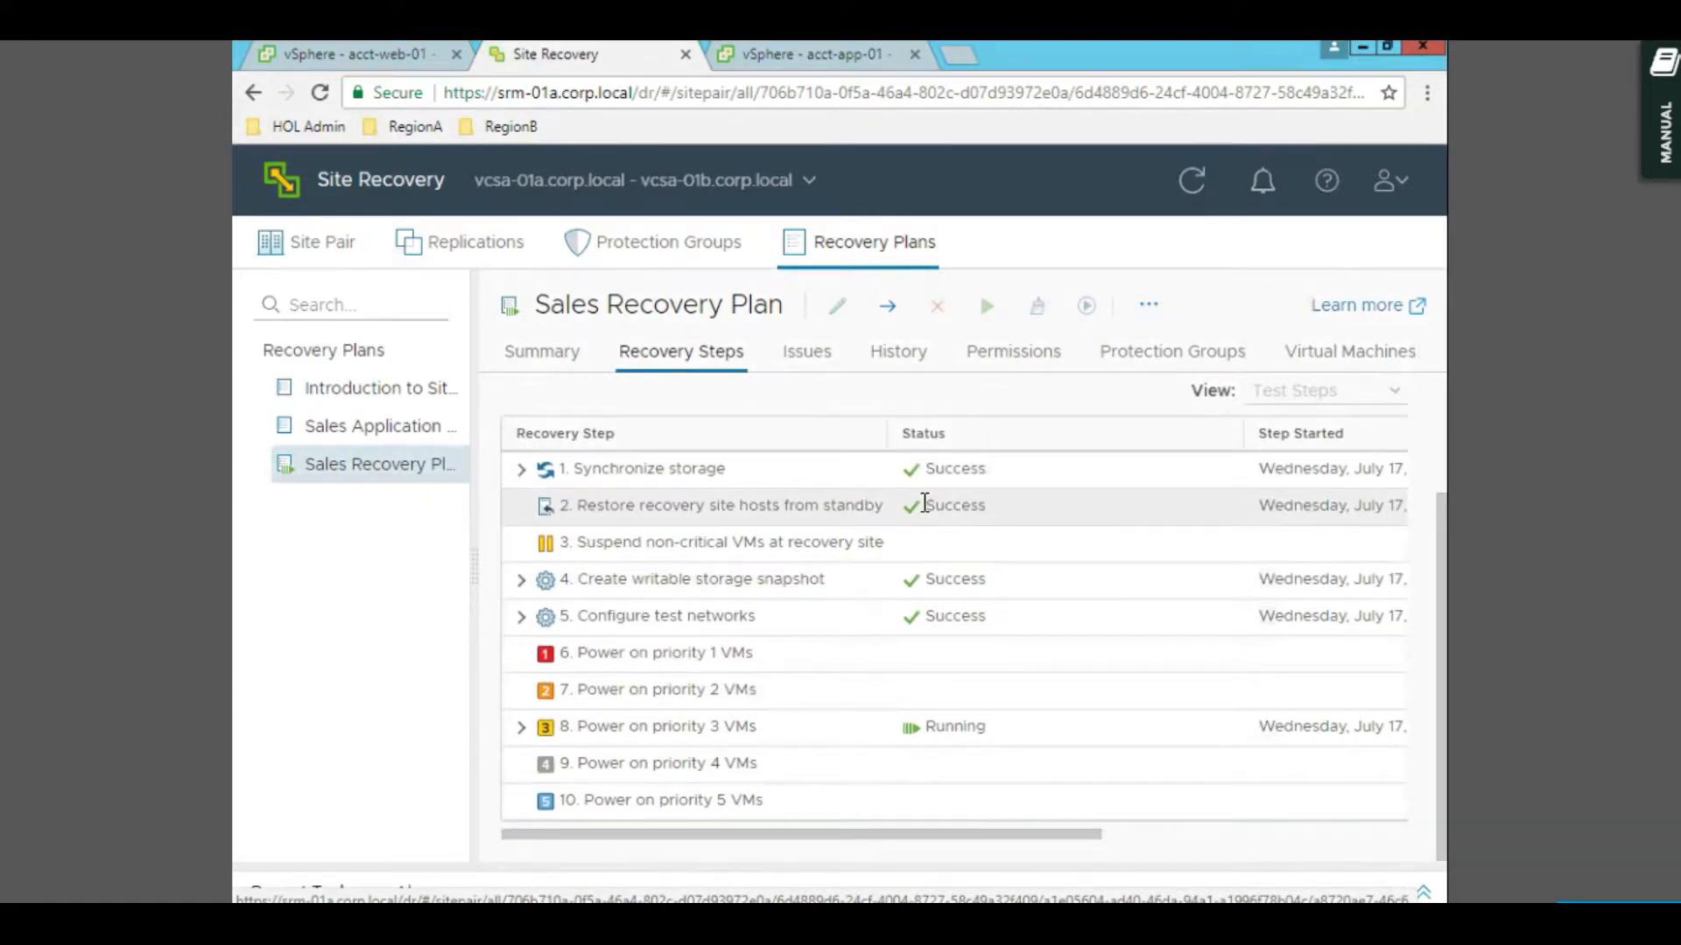
- Dismiss the error notification and check acct-app-01 at the recovery site until Test complete
{"action": "key", "text": "ctrl+Tab"}
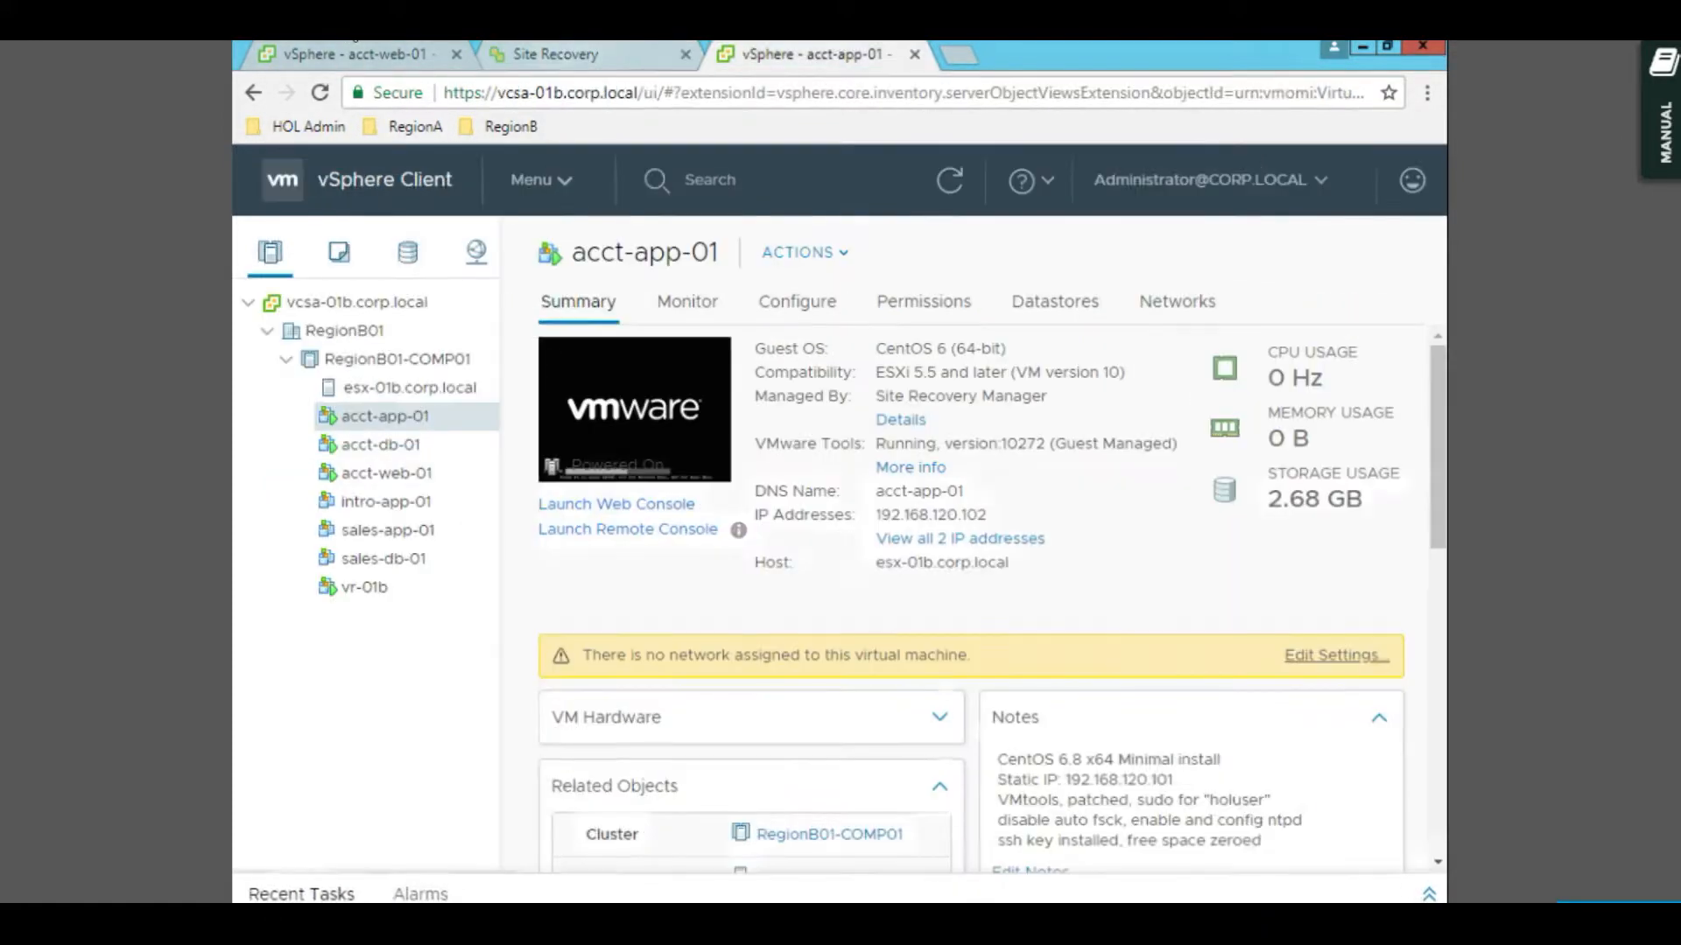
{"action": "left_click", "coordinate": [579, 51]}
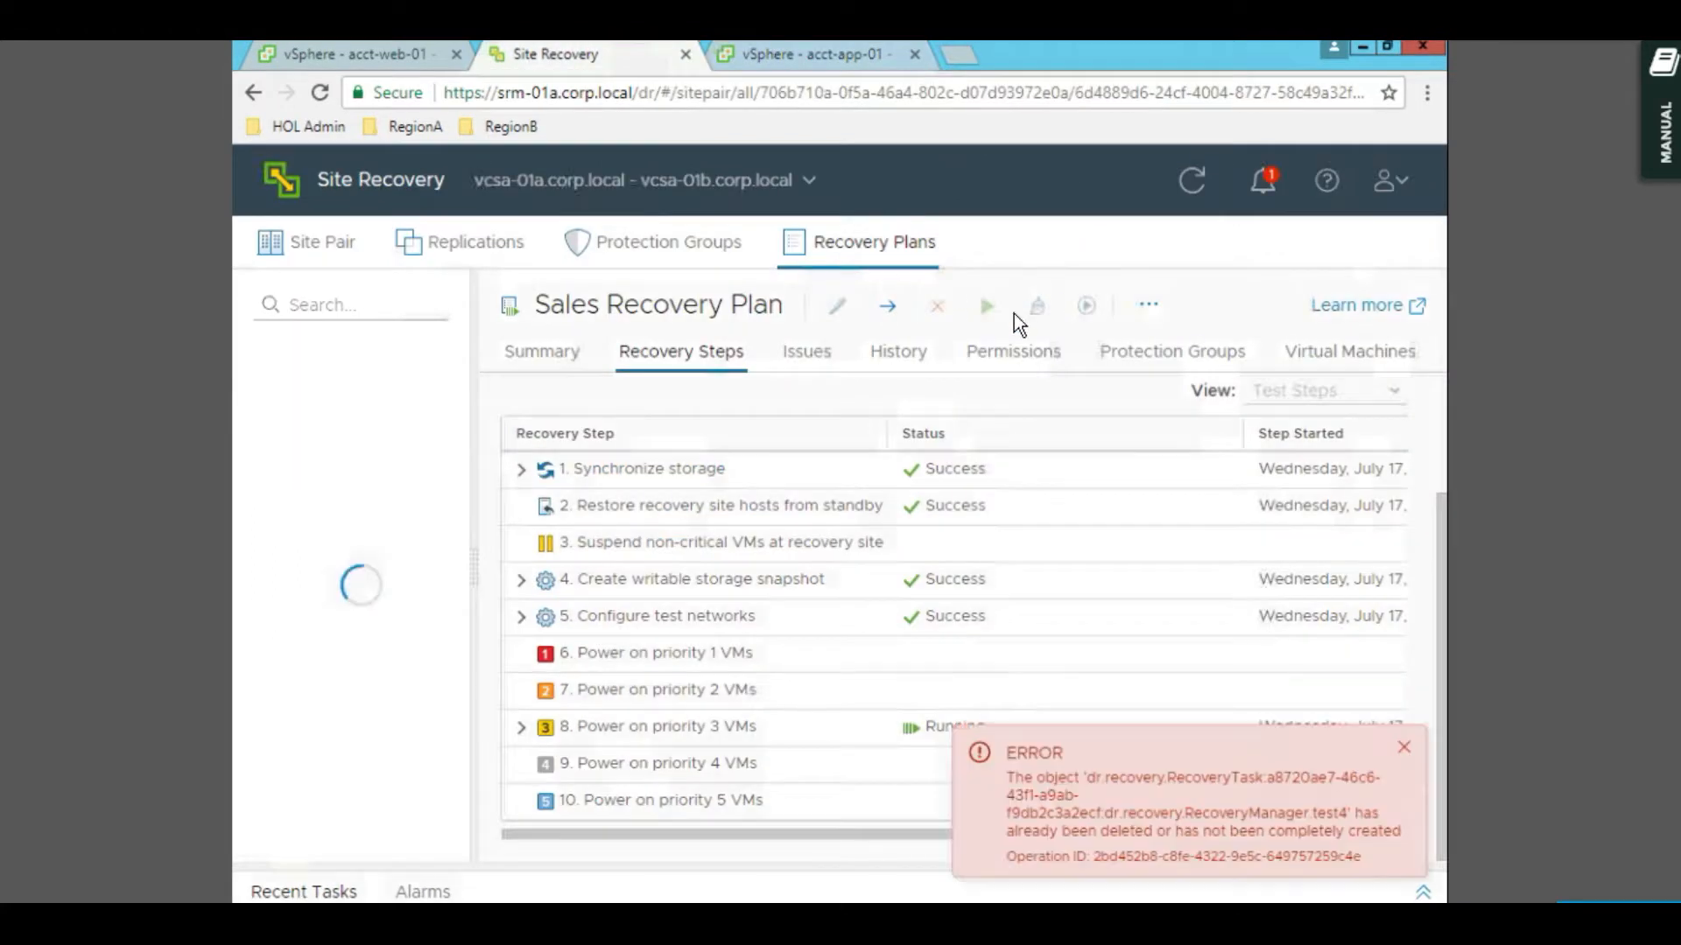
{"action": "left_click", "coordinate": [1404, 749]}
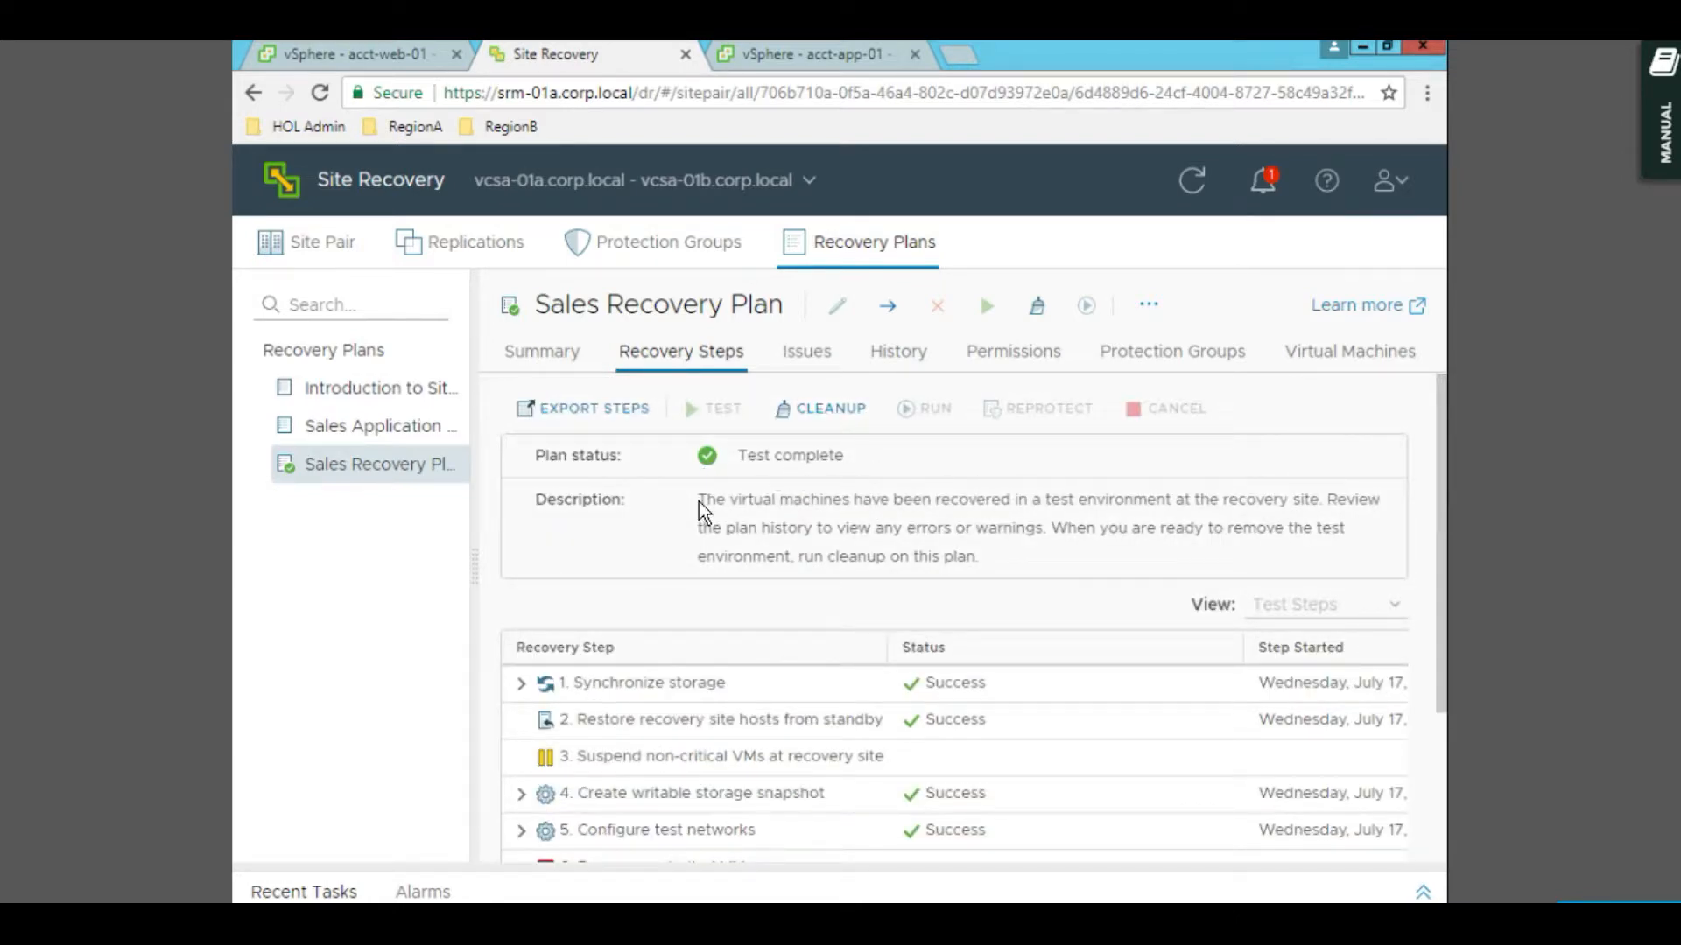
{"action": "left_click", "coordinate": [821, 58]}
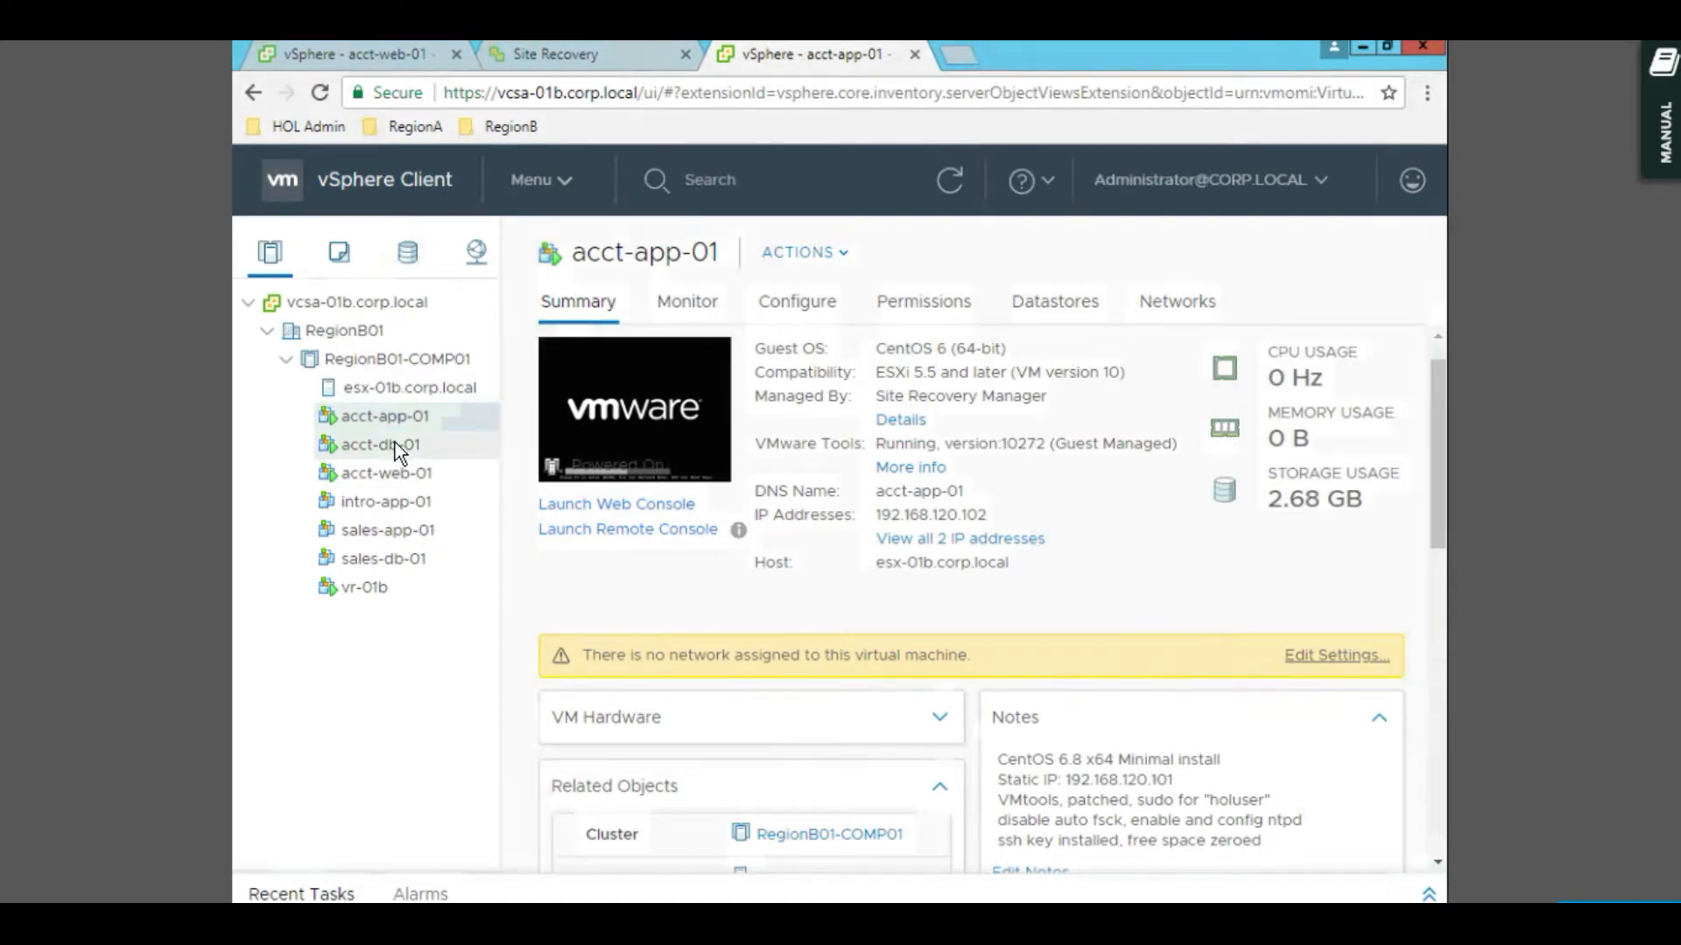
{"action": "left_click", "coordinate": [621, 50]}
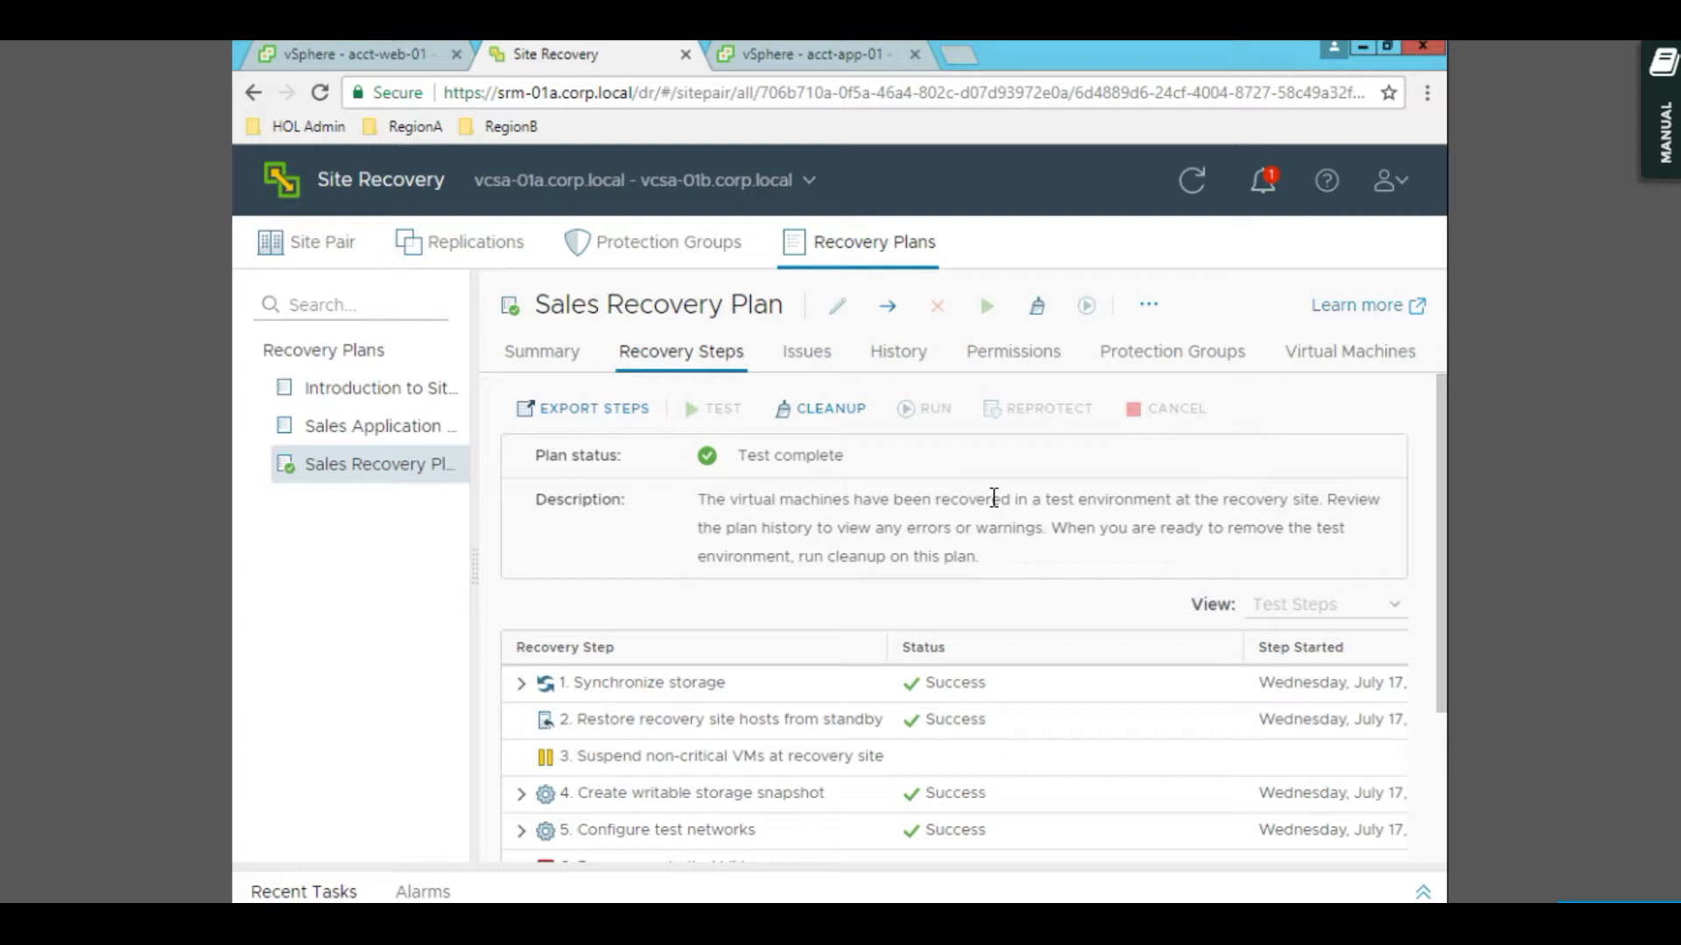
- Run Cleanup on the Sales Recovery Plan's test through the Cleanup wizard
{"action": "left_click", "coordinate": [832, 414]}
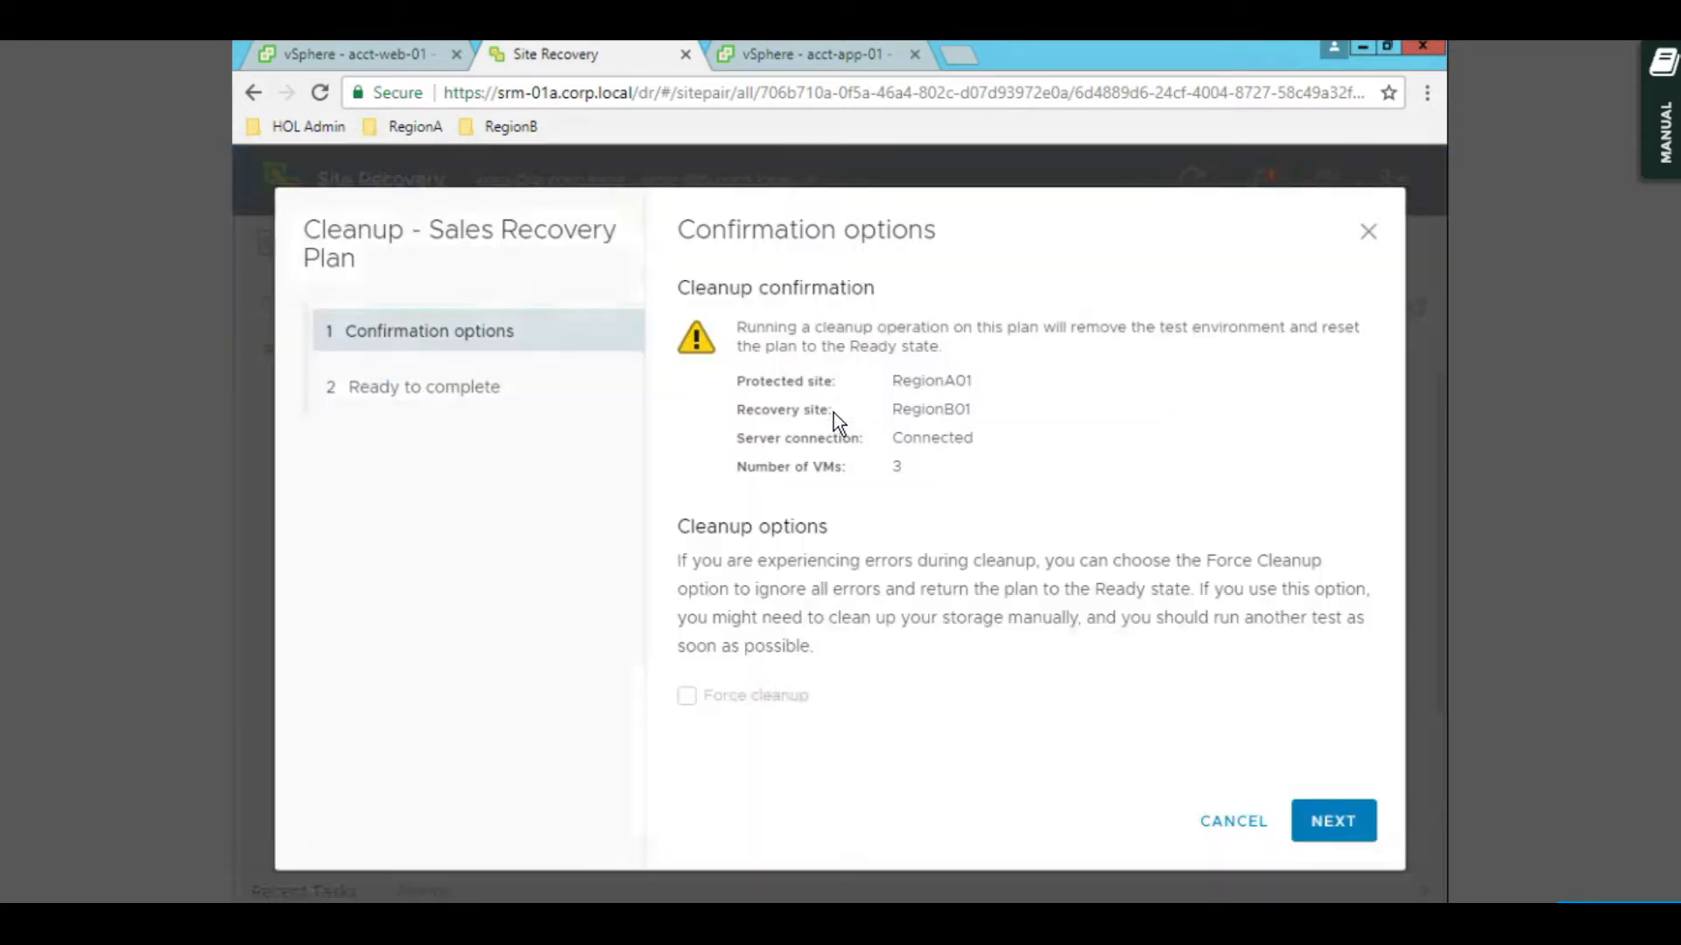
{"action": "left_click", "coordinate": [1329, 825]}
{"action": "left_click", "coordinate": [1329, 823]}
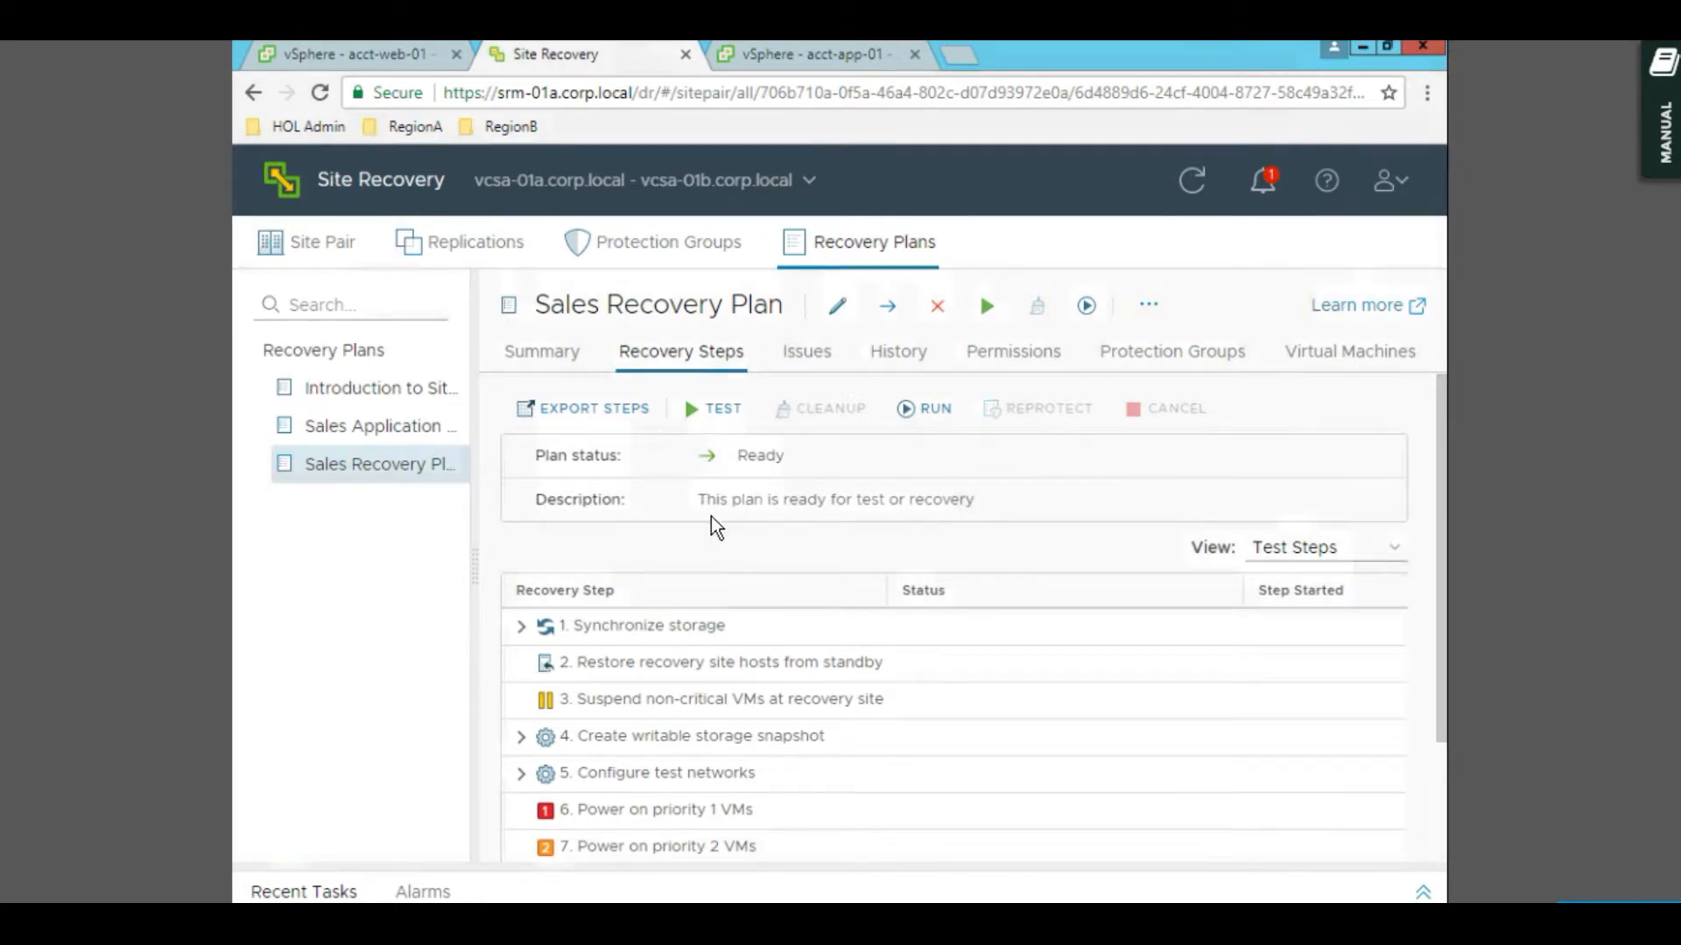
- Launch a planned migration of the Sales Recovery Plan after acknowledging the VM-altering warning
{"action": "left_click", "coordinate": [929, 420]}
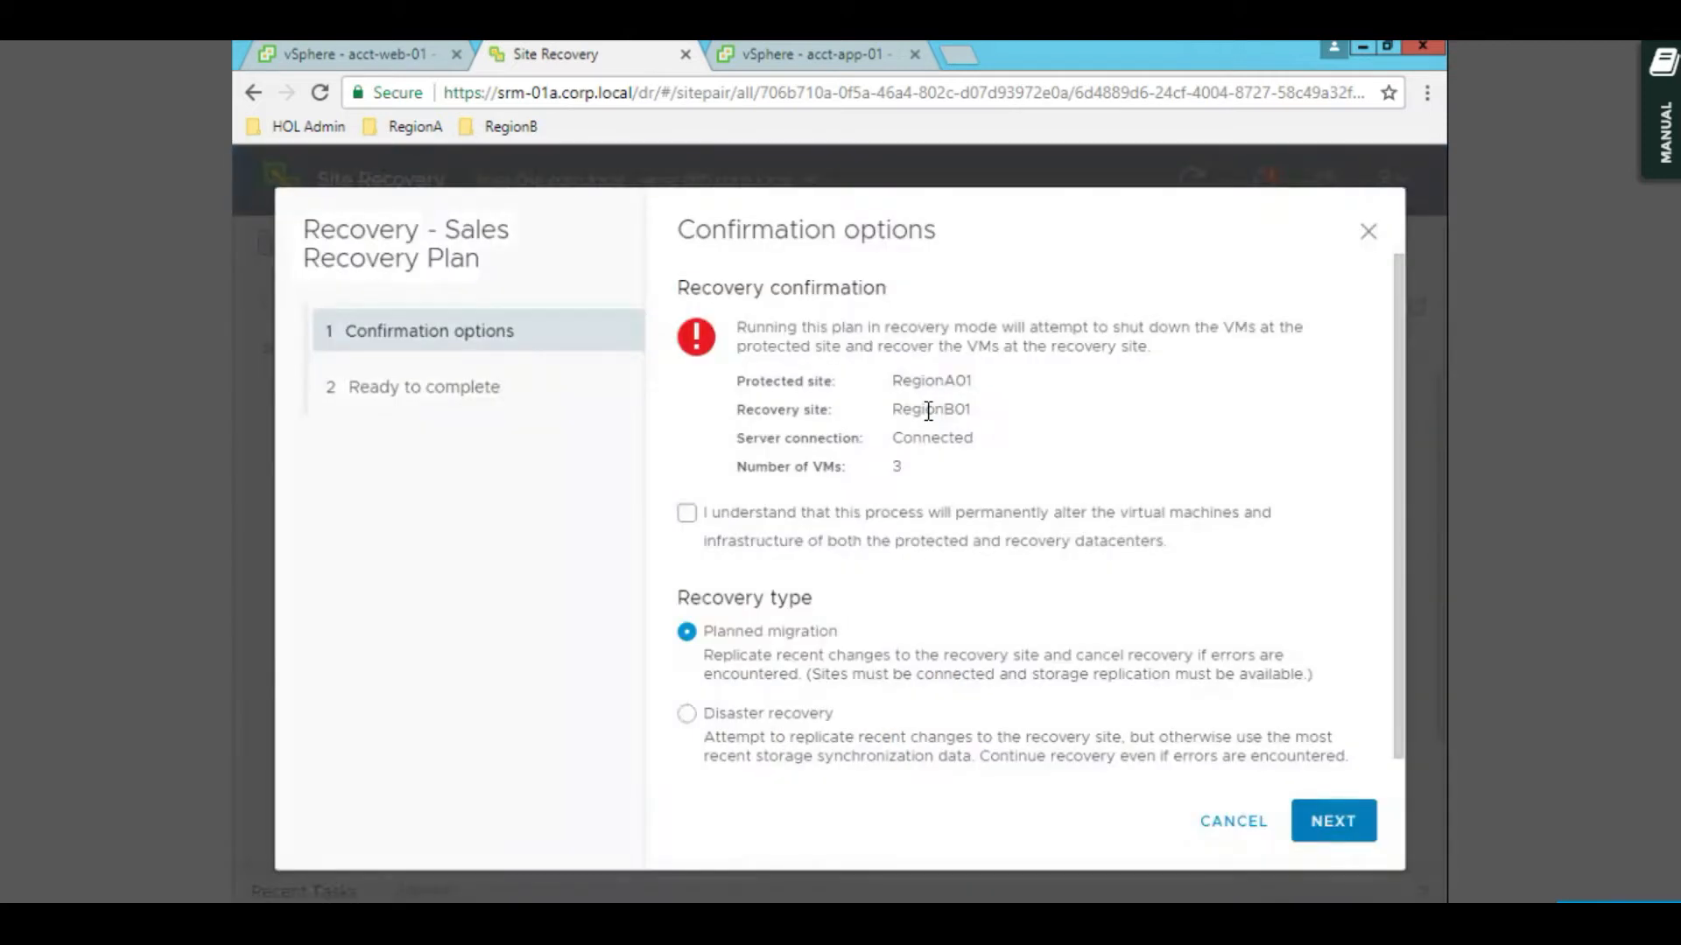
{"action": "left_click", "coordinate": [687, 513]}
{"action": "left_click", "coordinate": [1333, 820]}
{"action": "left_click", "coordinate": [770, 60]}
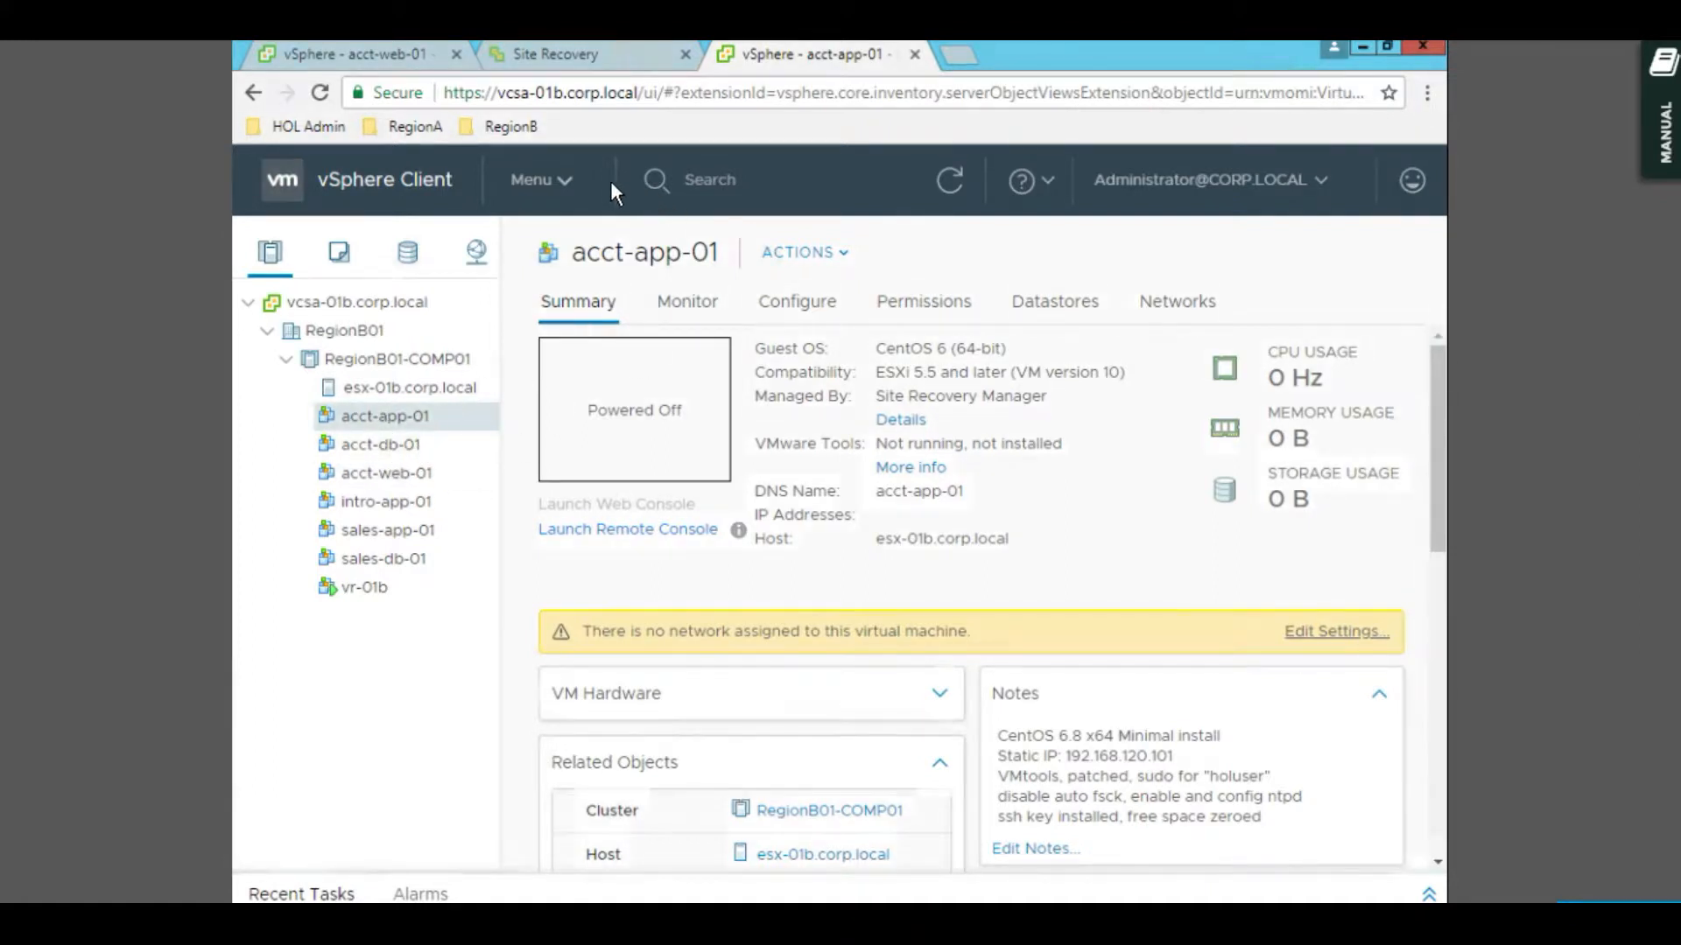
{"action": "left_click", "coordinate": [632, 54]}
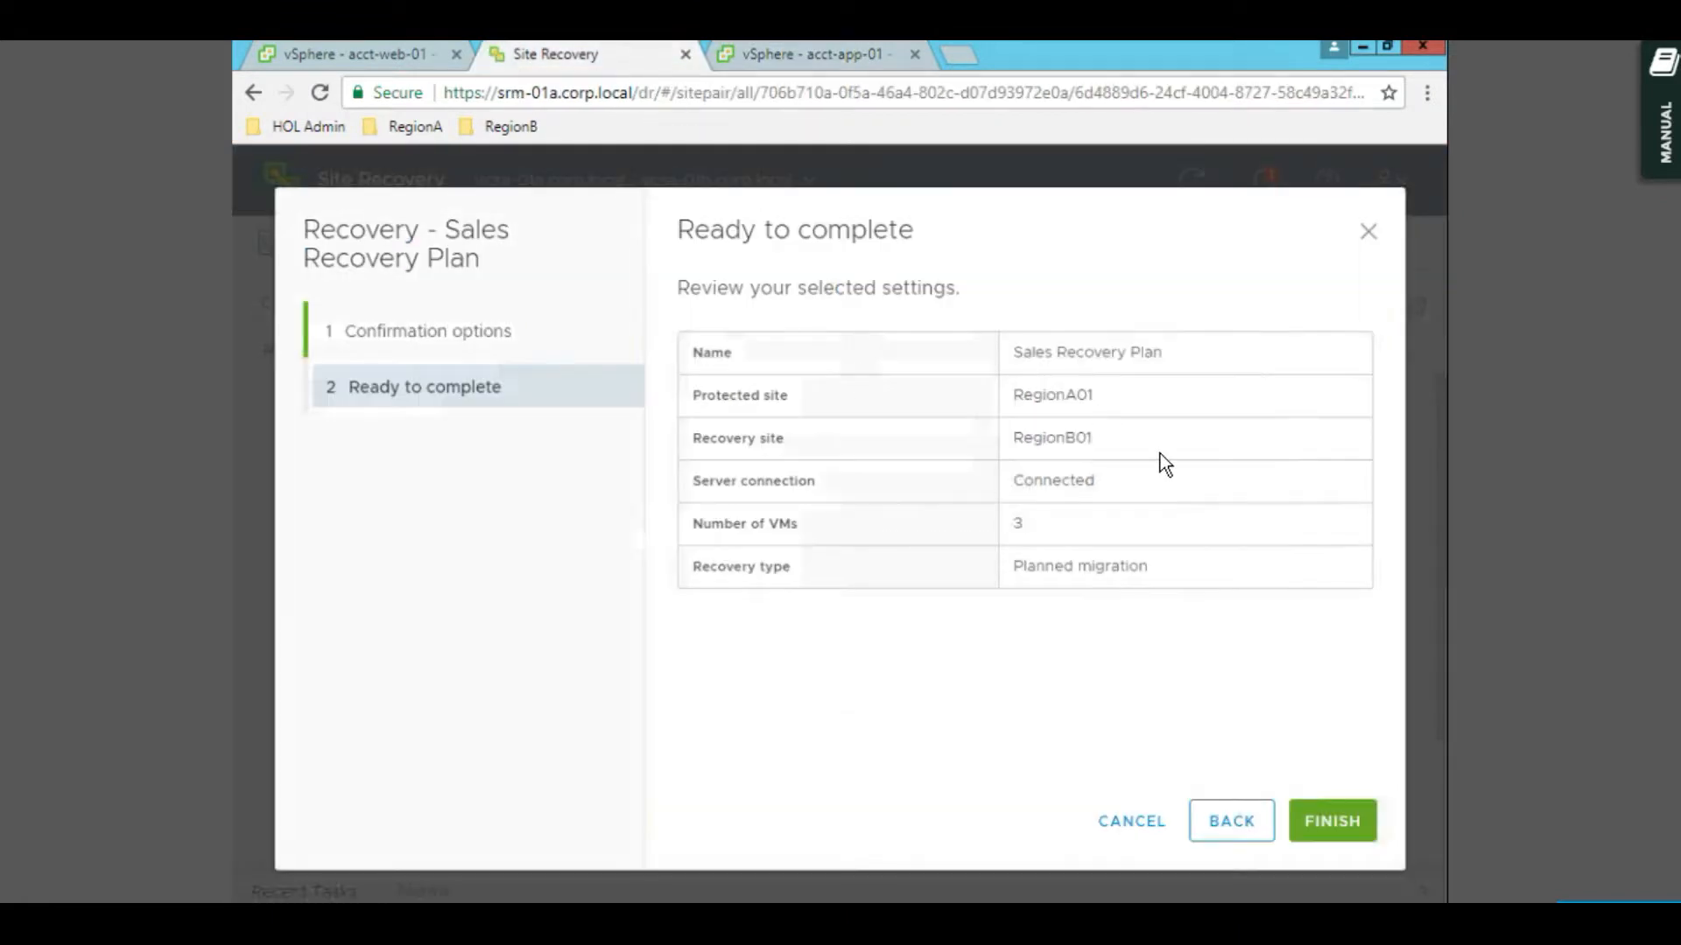
{"action": "left_click", "coordinate": [1333, 823]}
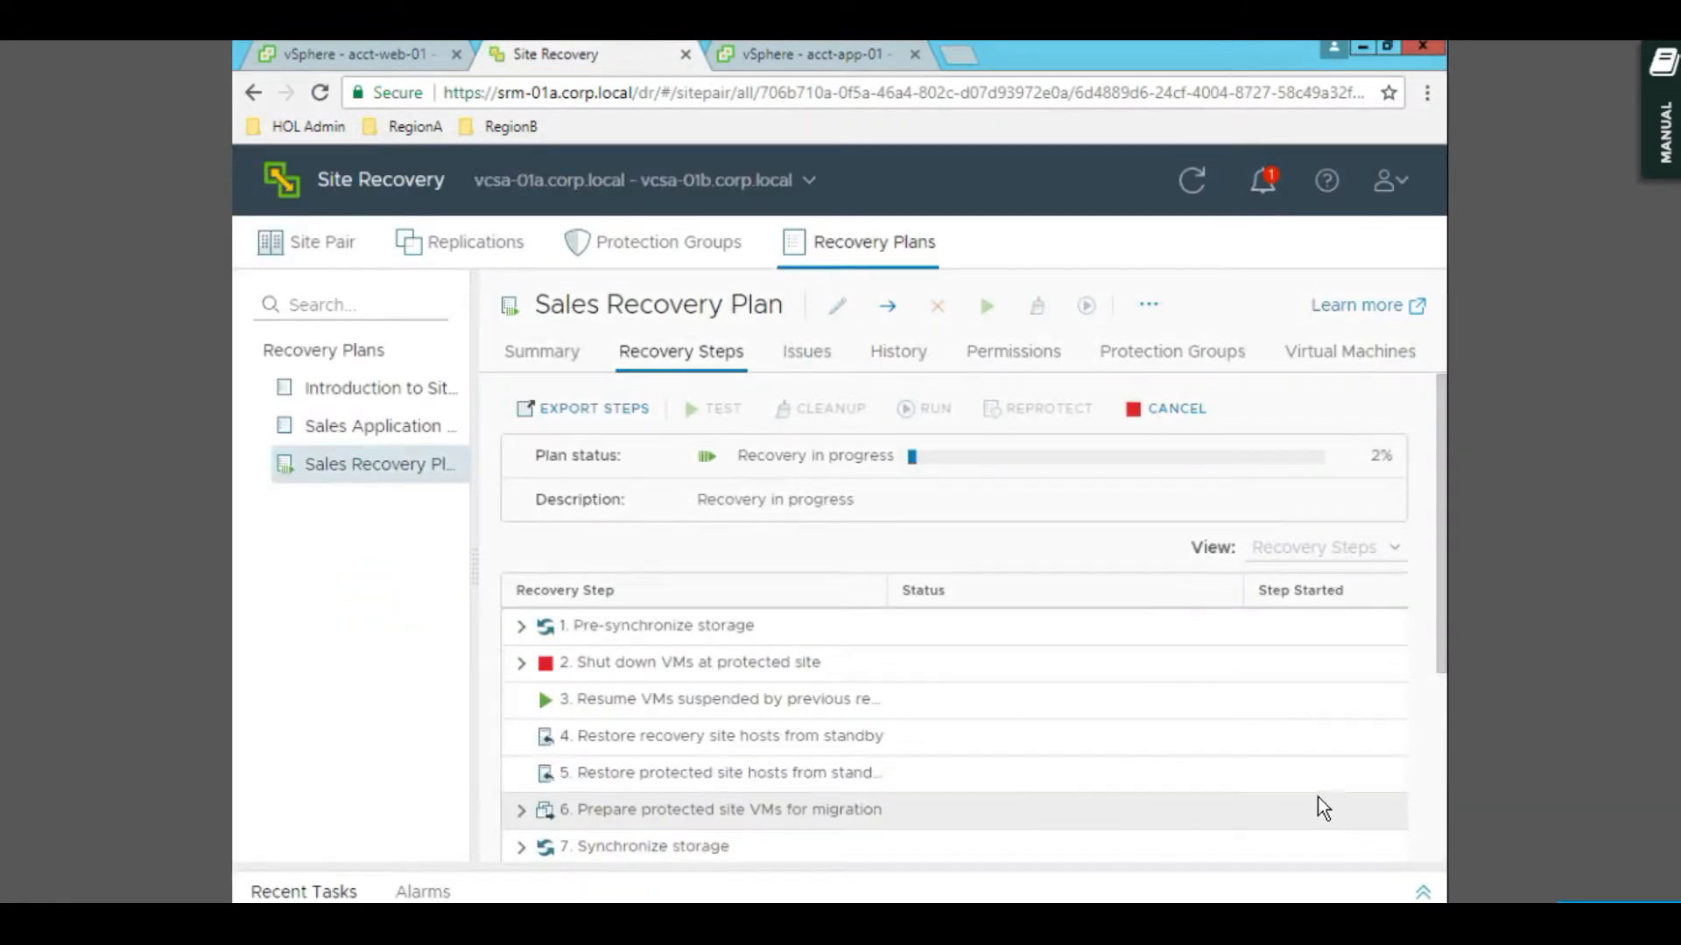
- Refresh acct-web-01 and acct-app-01 details between checks of recovery progress, now at 66%
{"action": "left_click", "coordinate": [360, 63]}
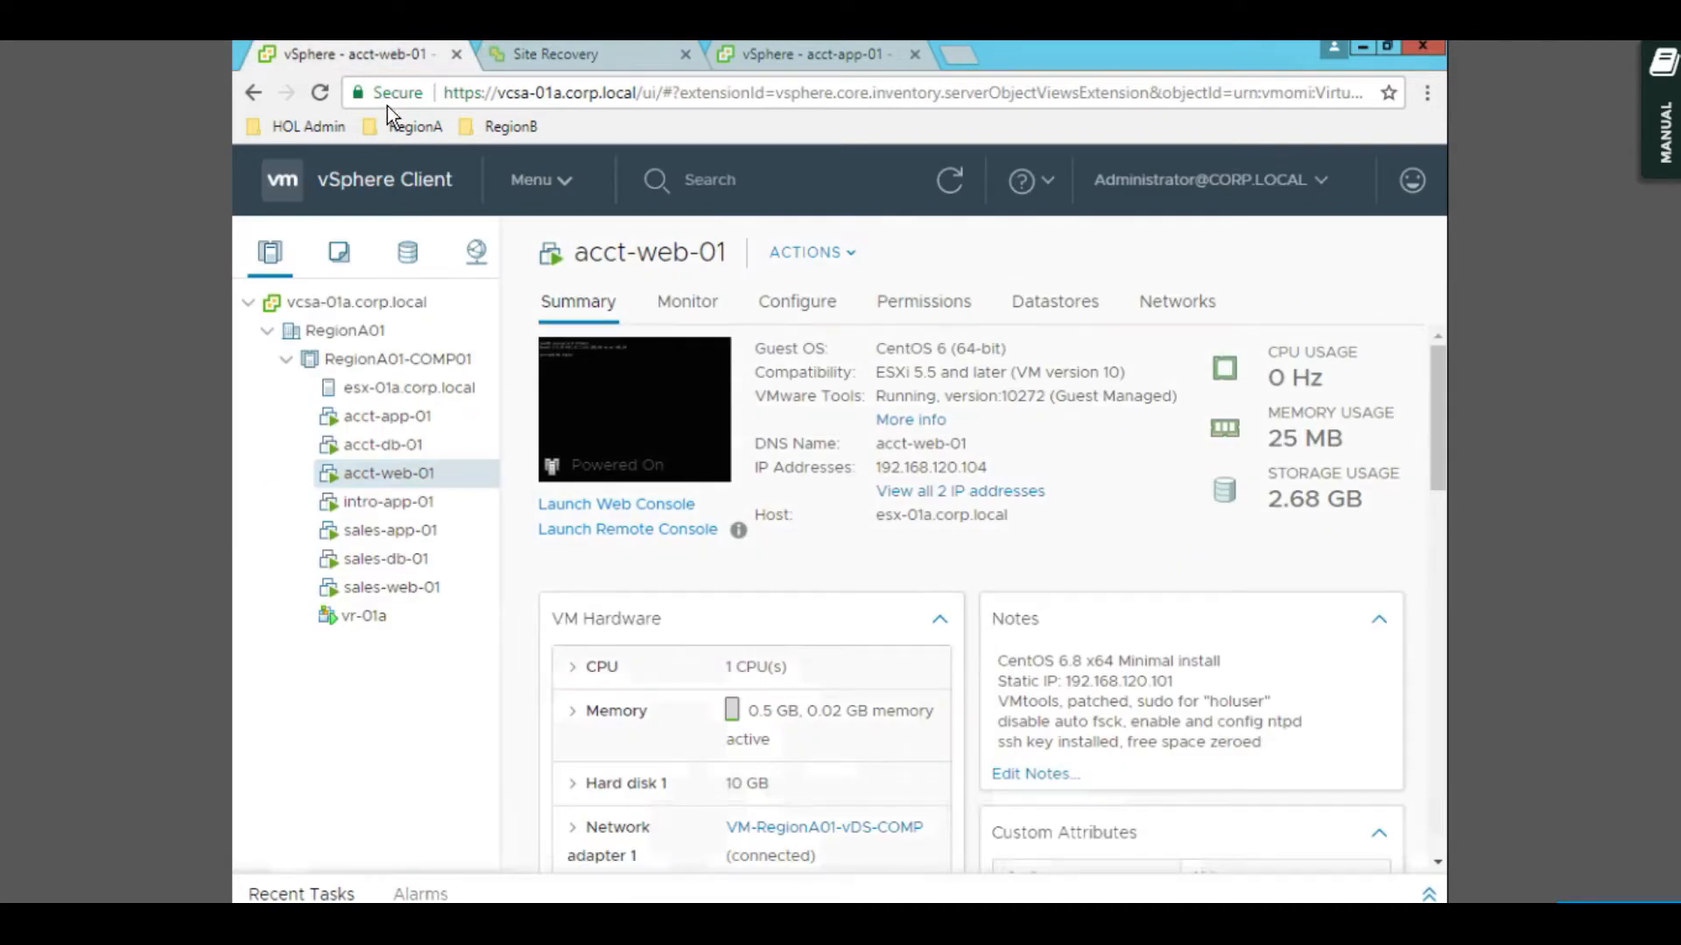
{"action": "left_click", "coordinate": [938, 188]}
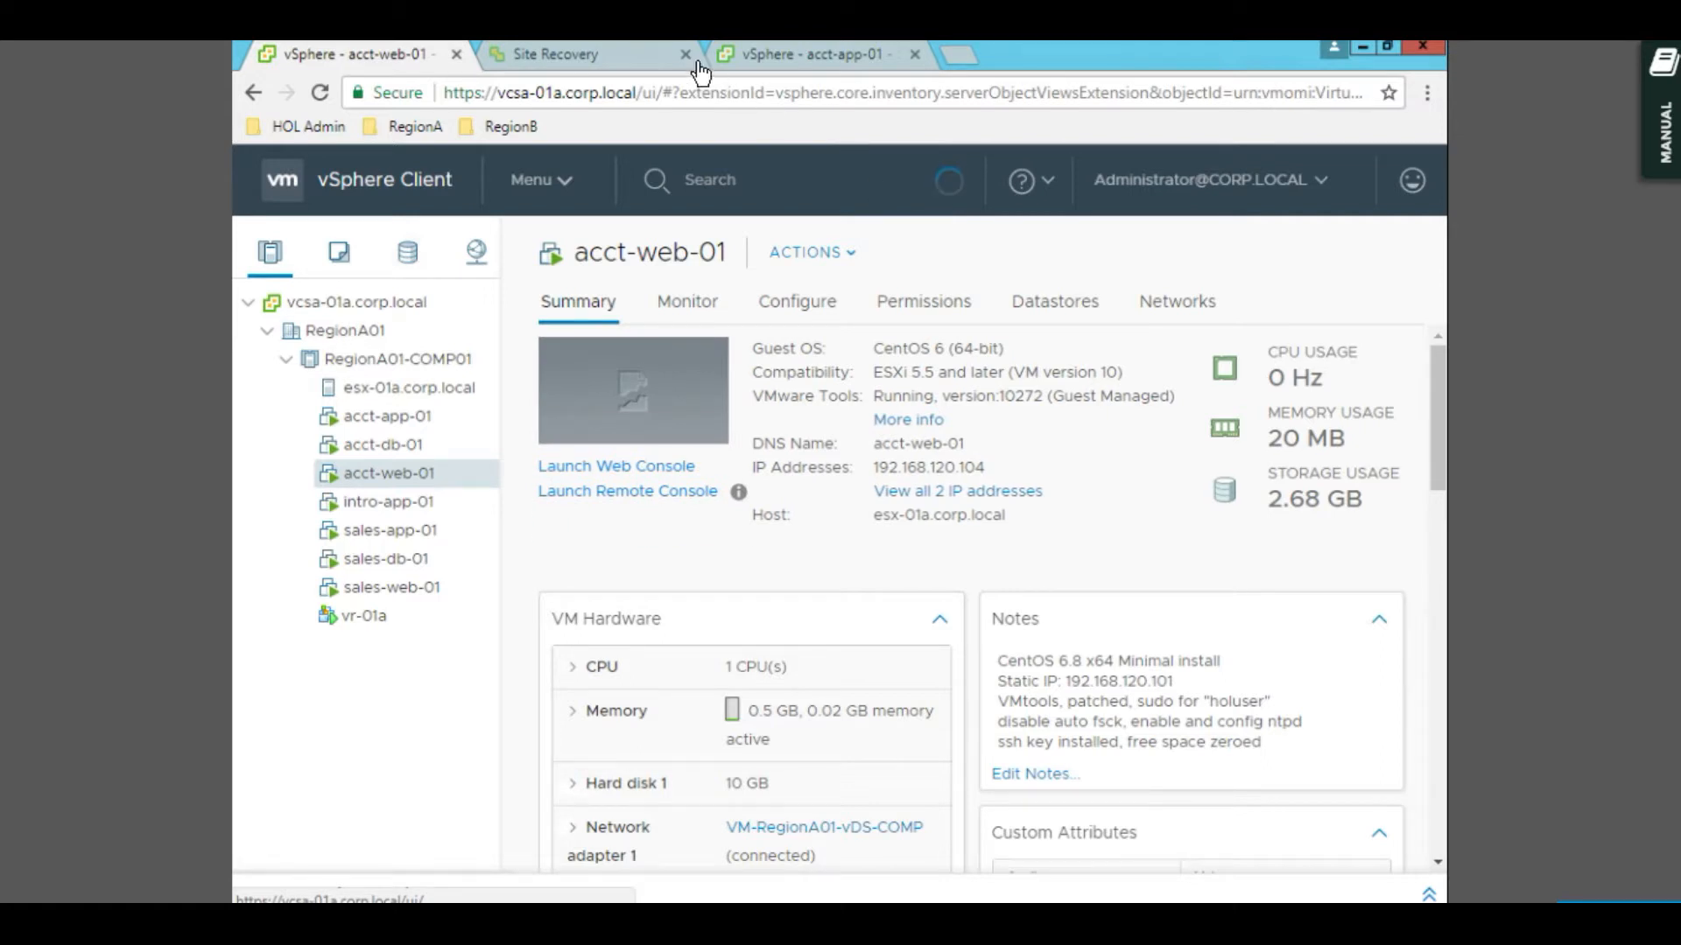
{"action": "left_click", "coordinate": [617, 60]}
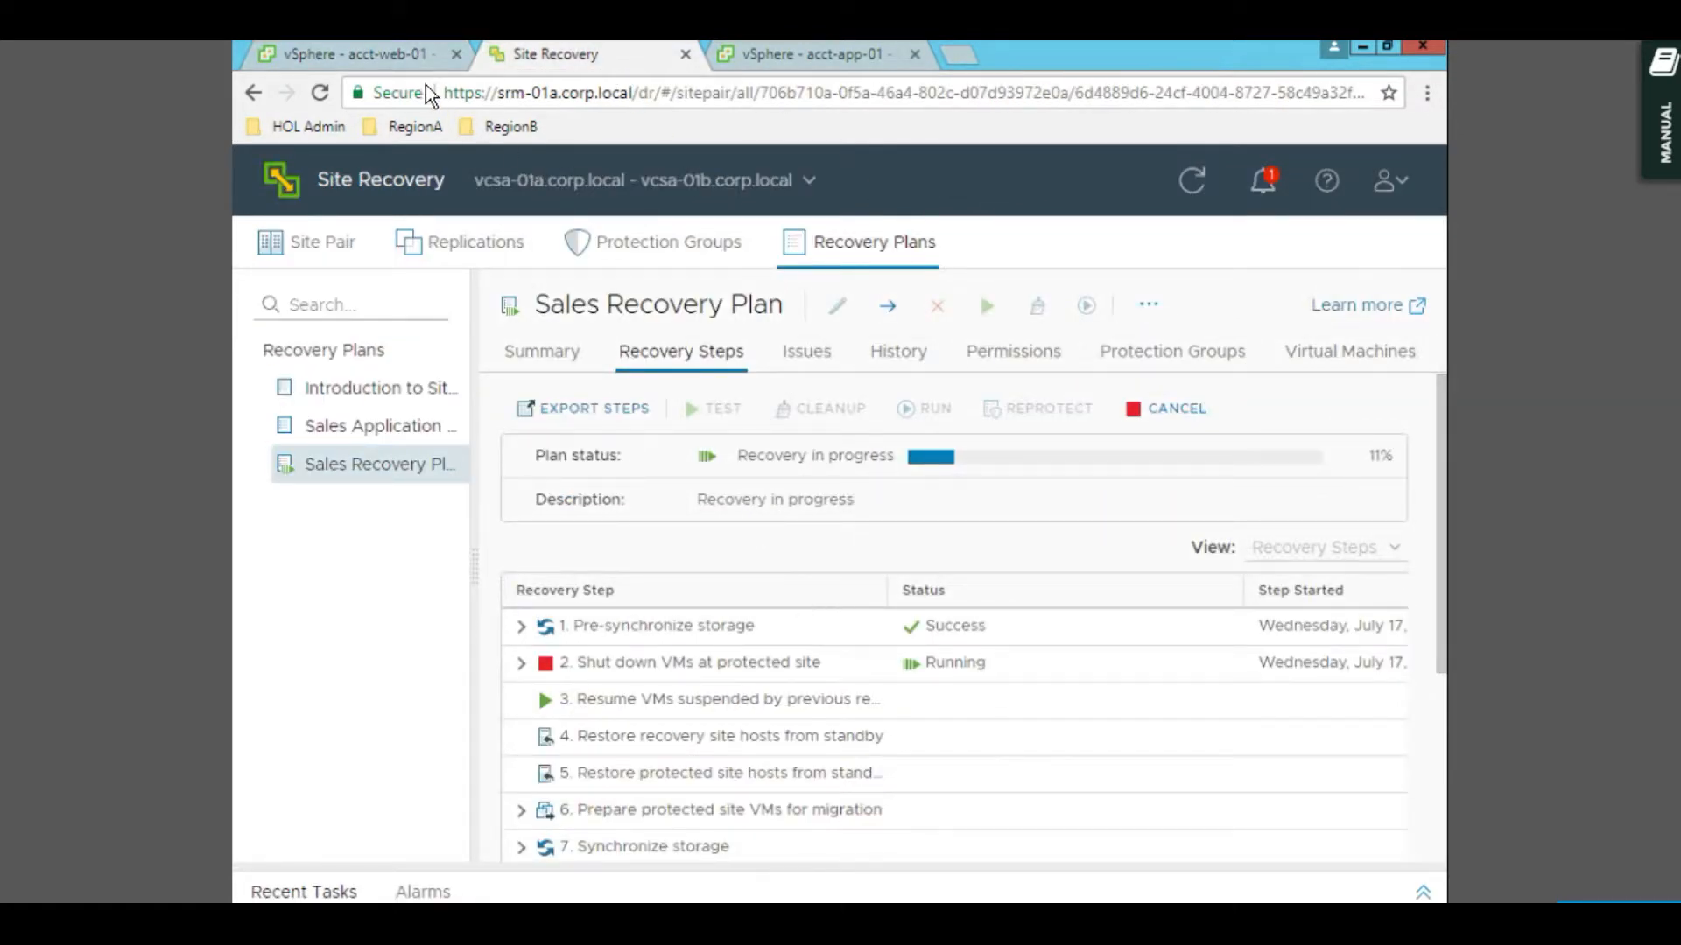
{"action": "left_click", "coordinate": [413, 61]}
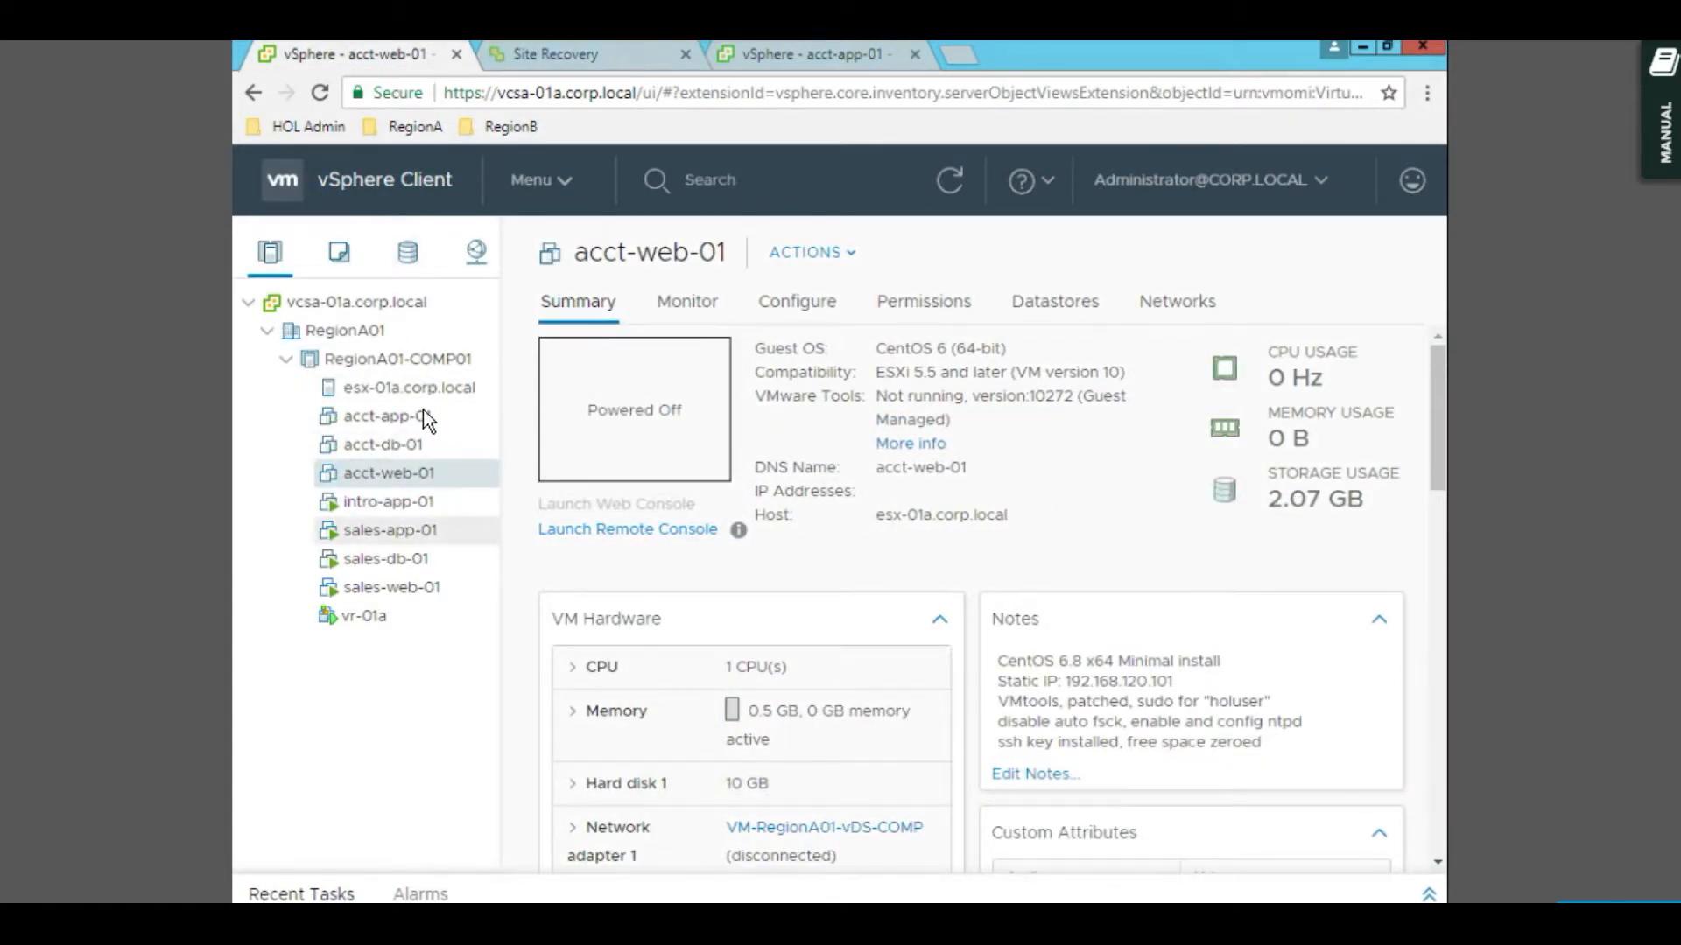
{"action": "left_click", "coordinate": [592, 59]}
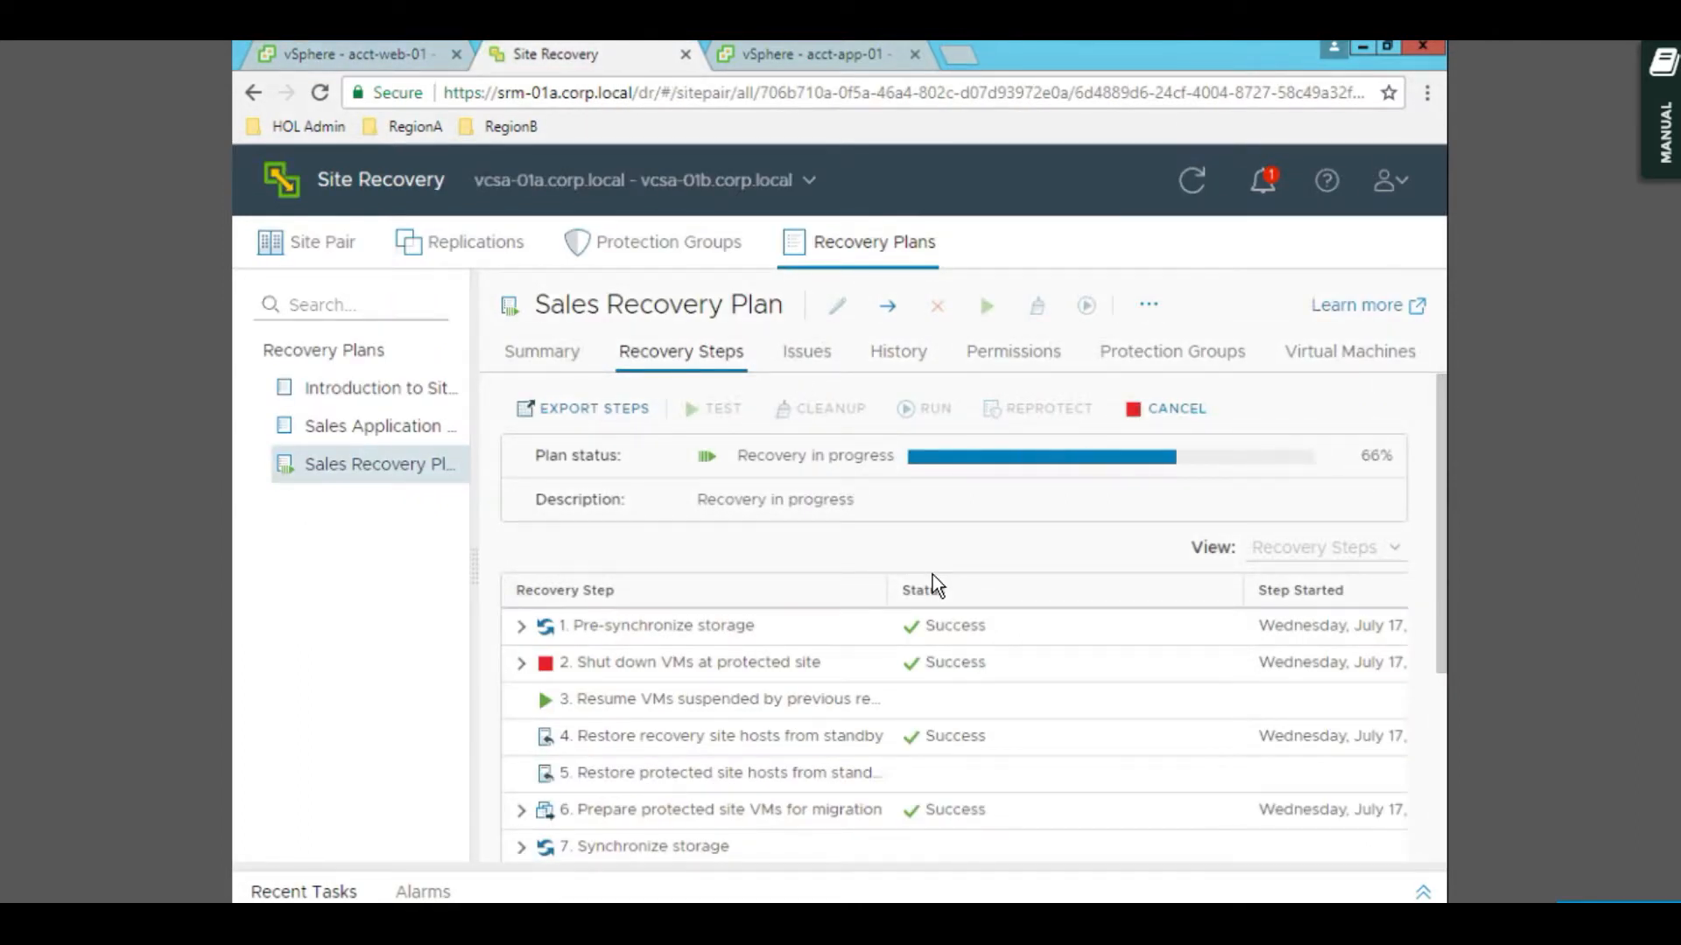
{"action": "left_click", "coordinate": [761, 60]}
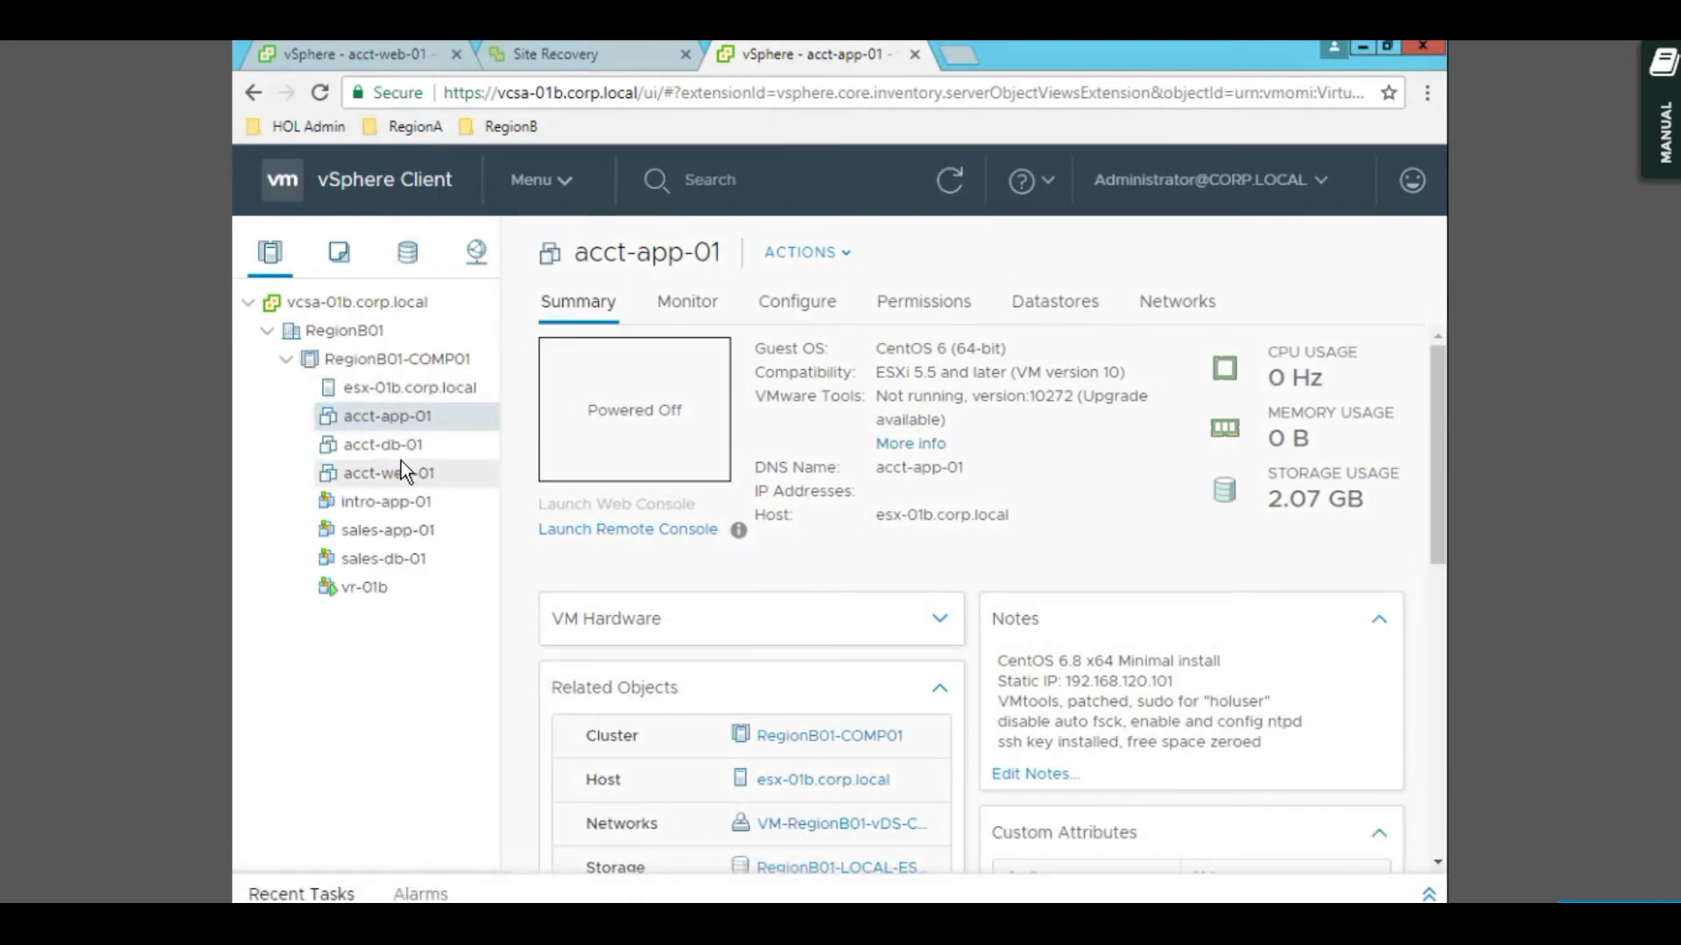
{"action": "left_click", "coordinate": [950, 184]}
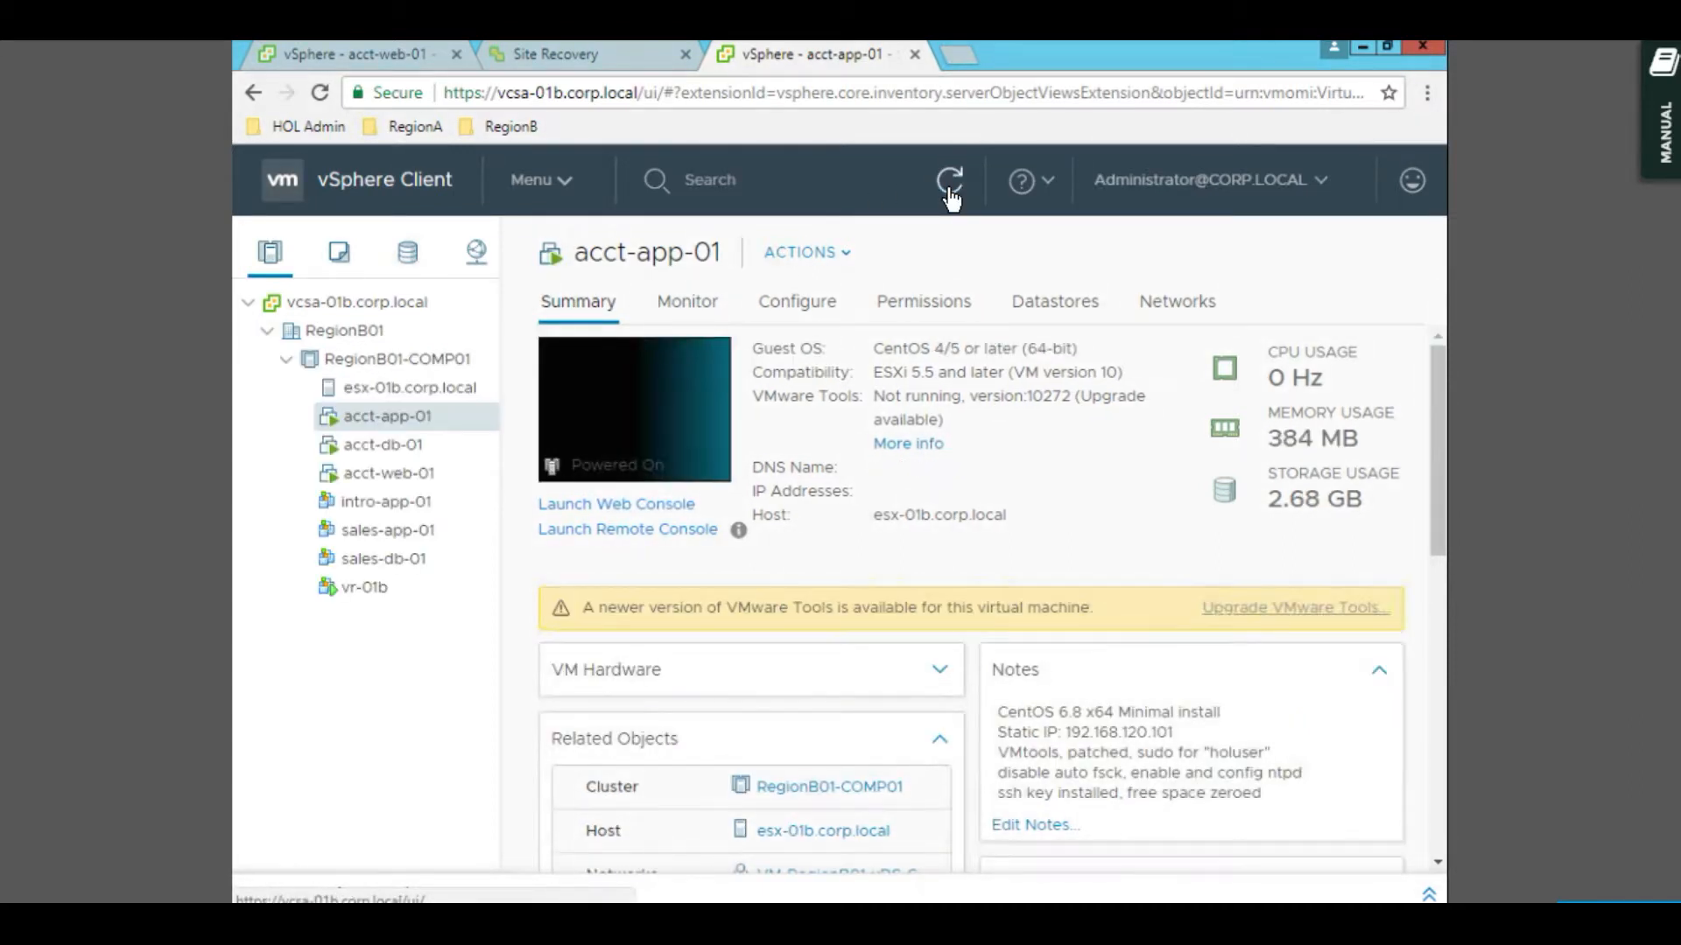
{"action": "left_click", "coordinate": [602, 50]}
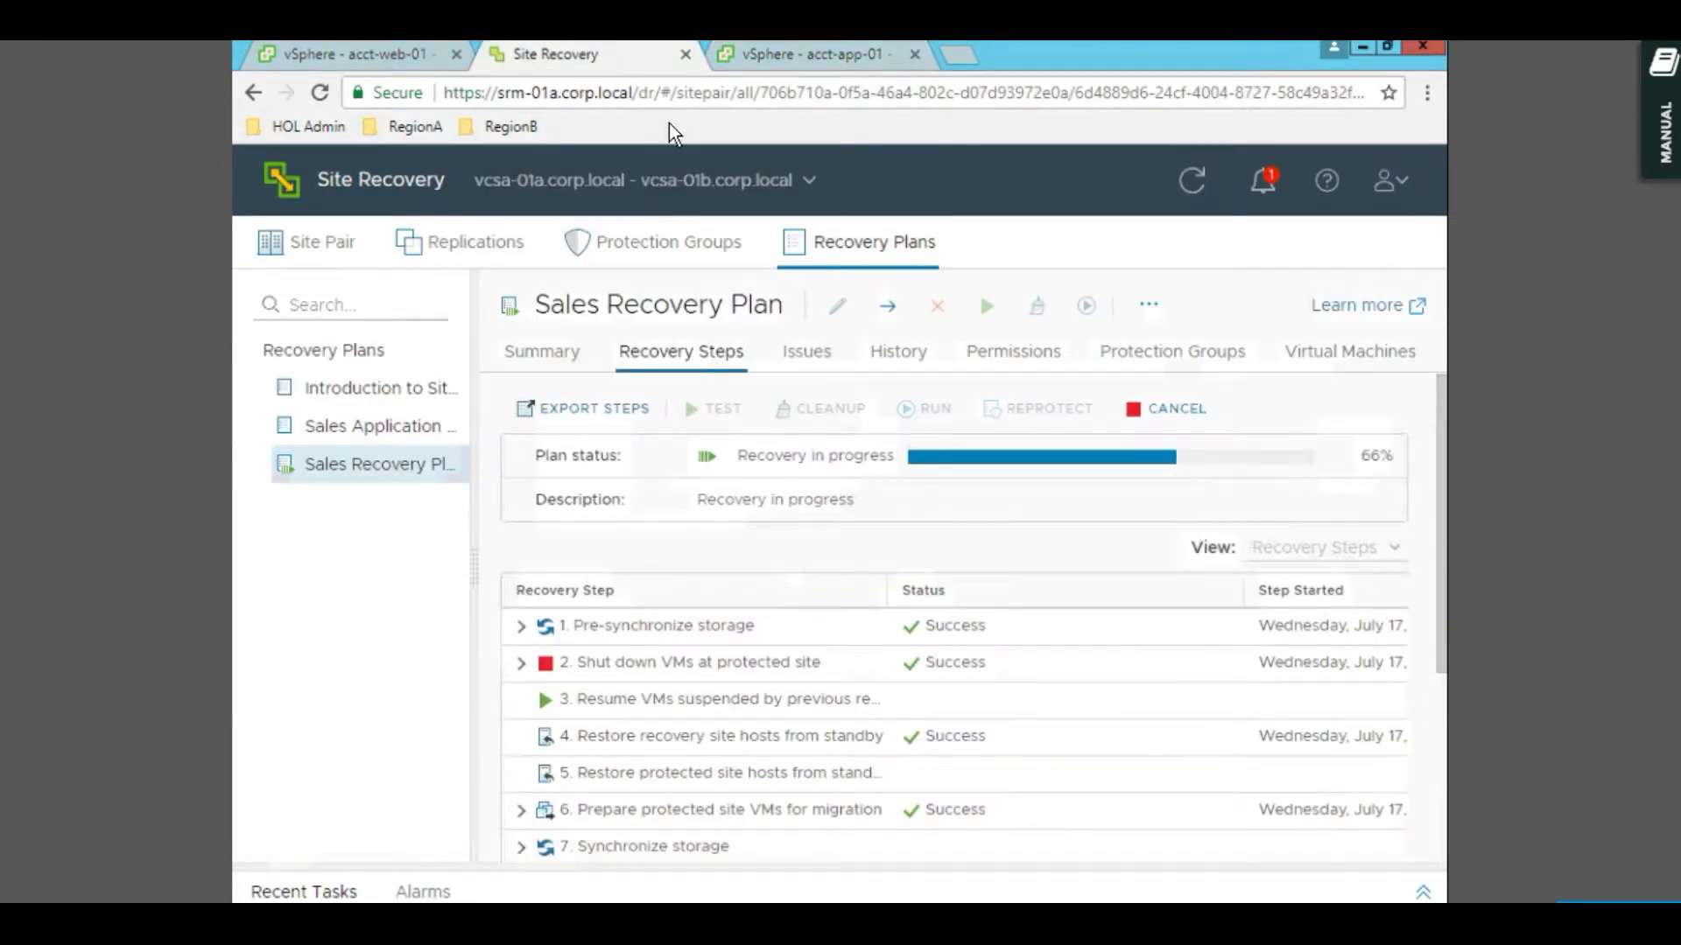
- Scroll the Recovery Steps to follow storage becoming writable and priority 3 VMs powering on
{"action": "scroll", "coordinate": [975, 679], "scroll_direction": "down", "scroll_amount": 3}
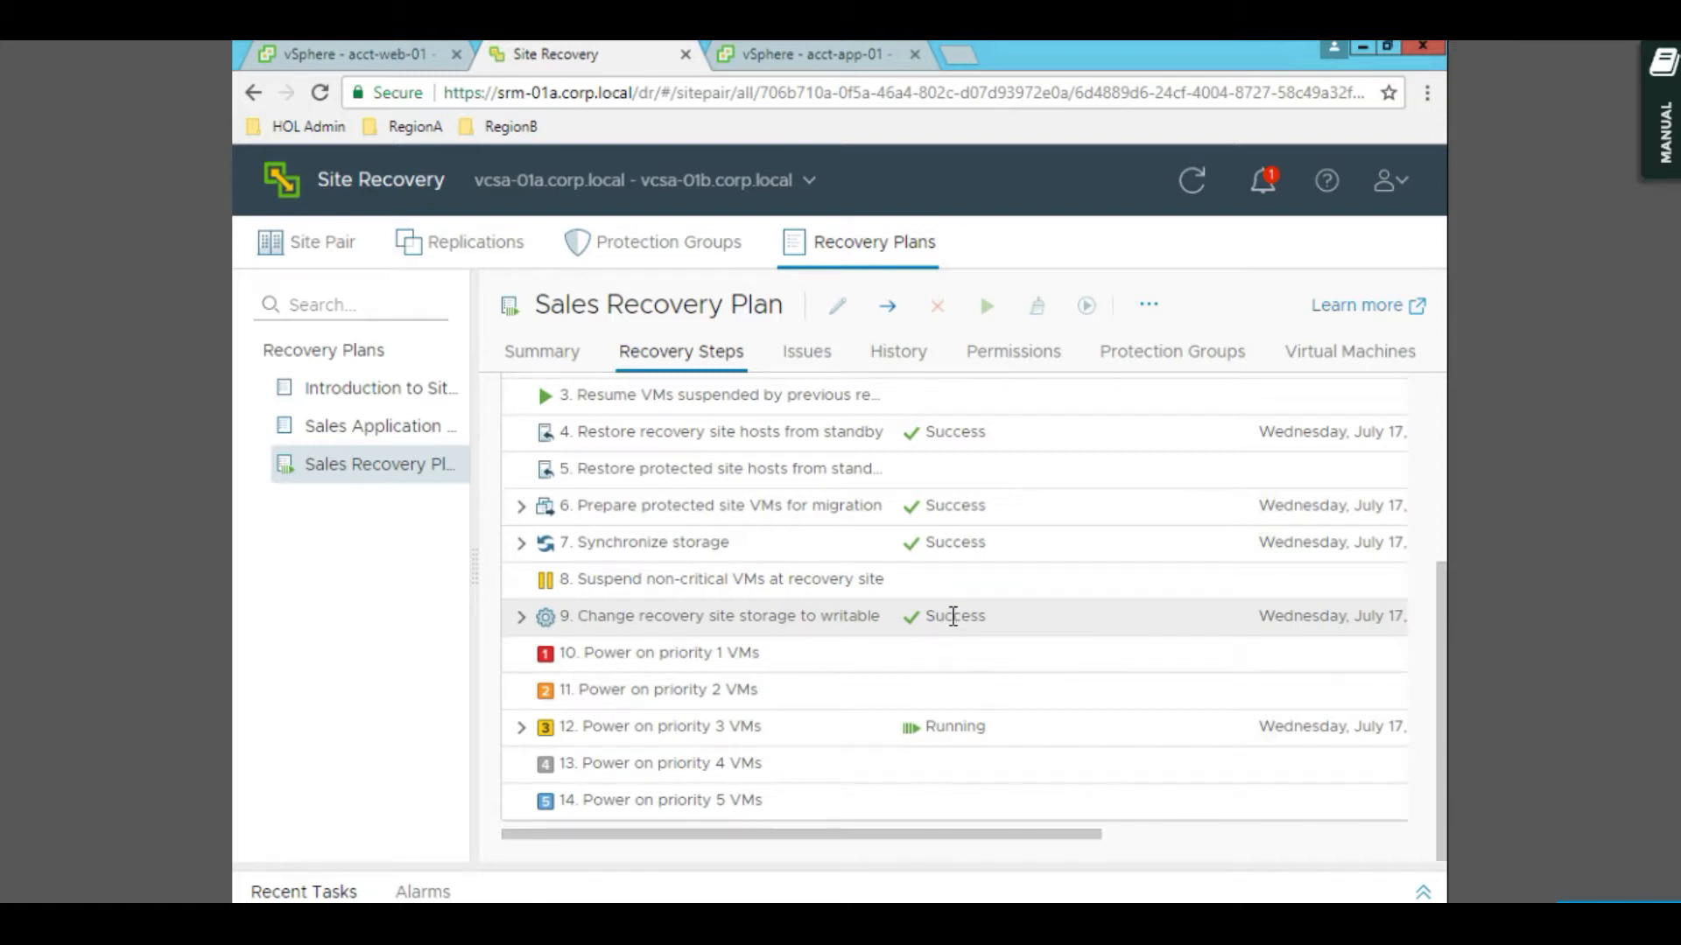
{"action": "scroll", "coordinate": [874, 581], "scroll_direction": "up", "scroll_amount": 2}
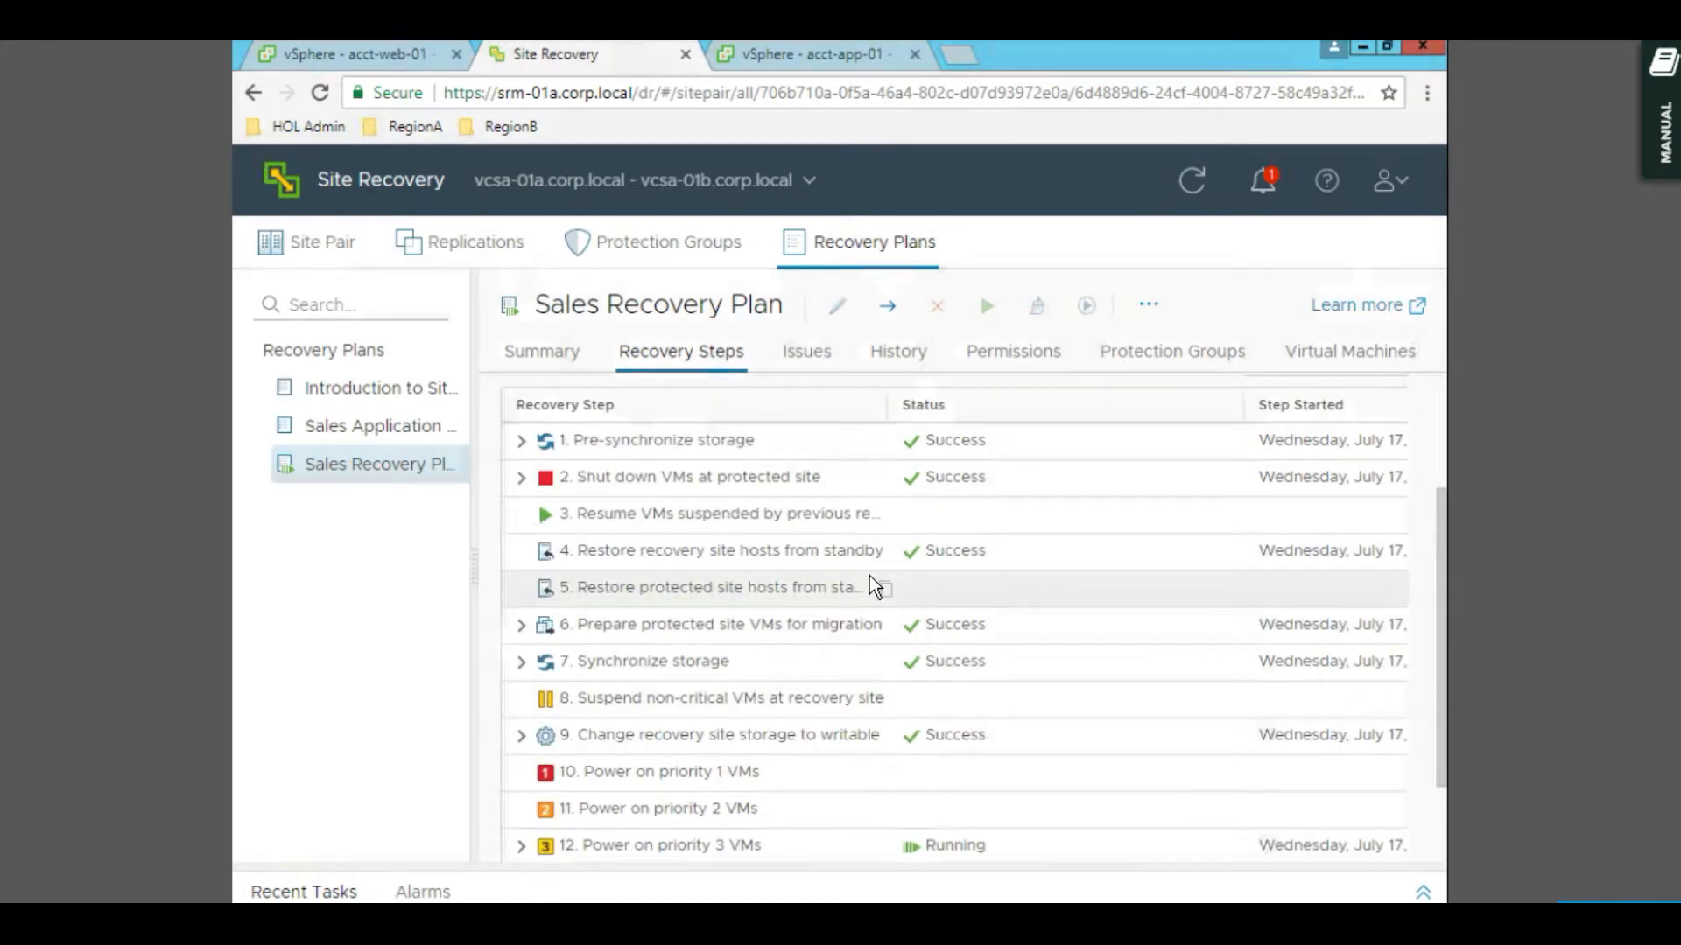
{"action": "scroll", "coordinate": [870, 576], "scroll_direction": "up", "scroll_amount": 2}
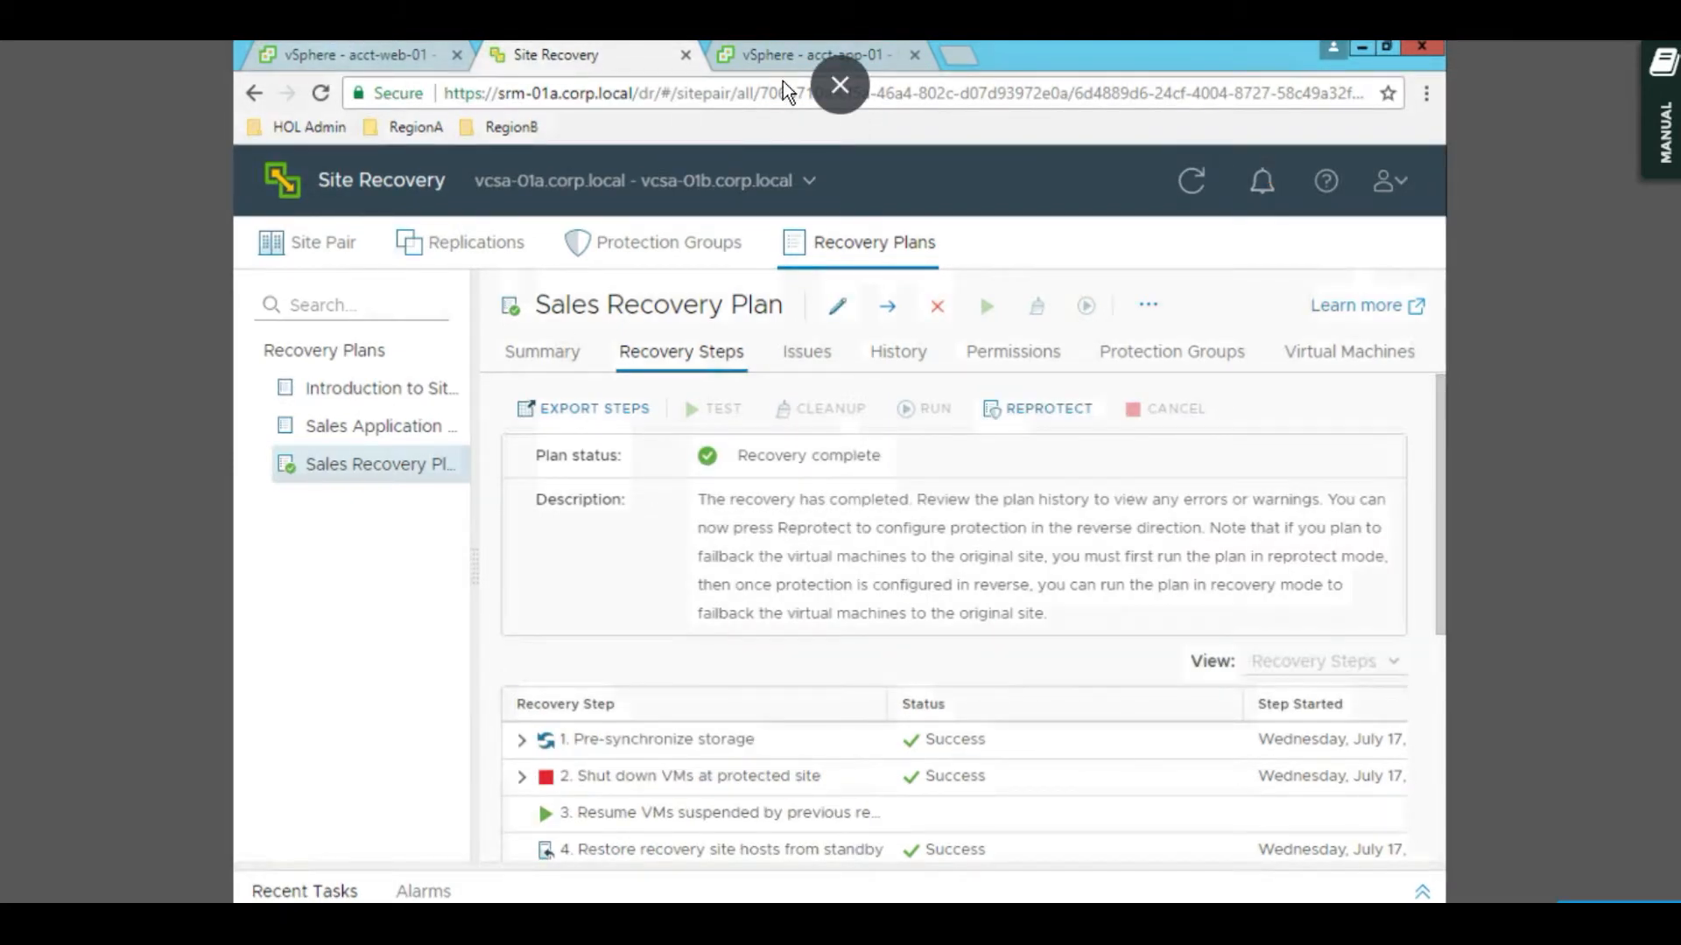
{"action": "left_click", "coordinate": [767, 55]}
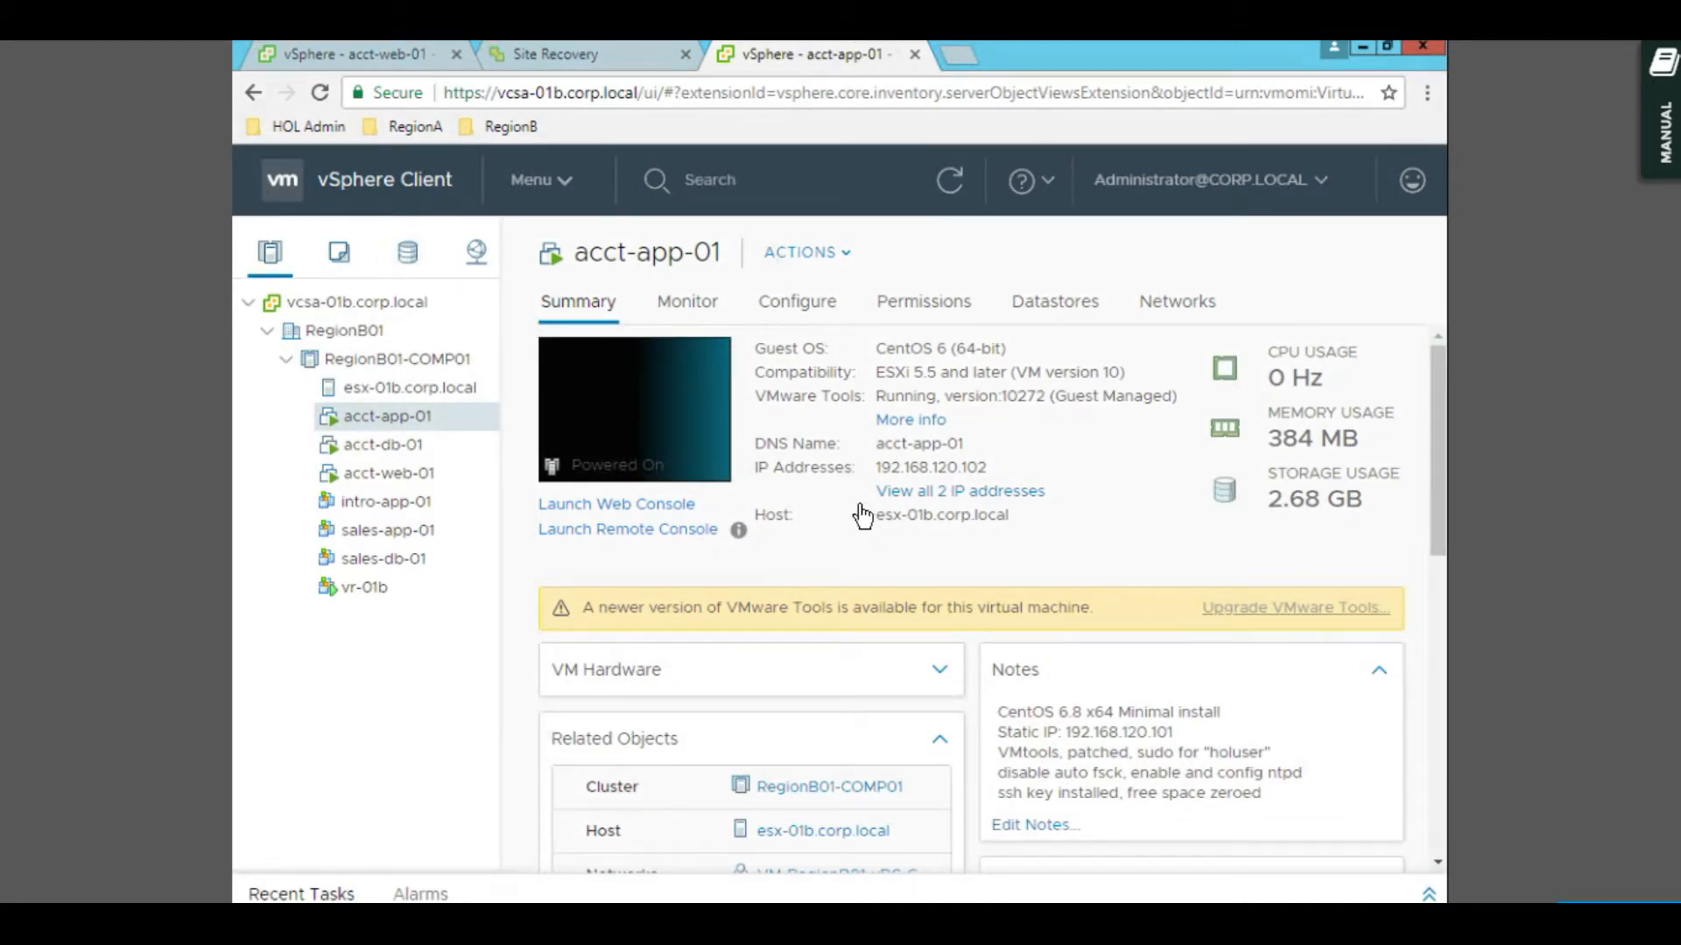
{"action": "left_click", "coordinate": [624, 54]}
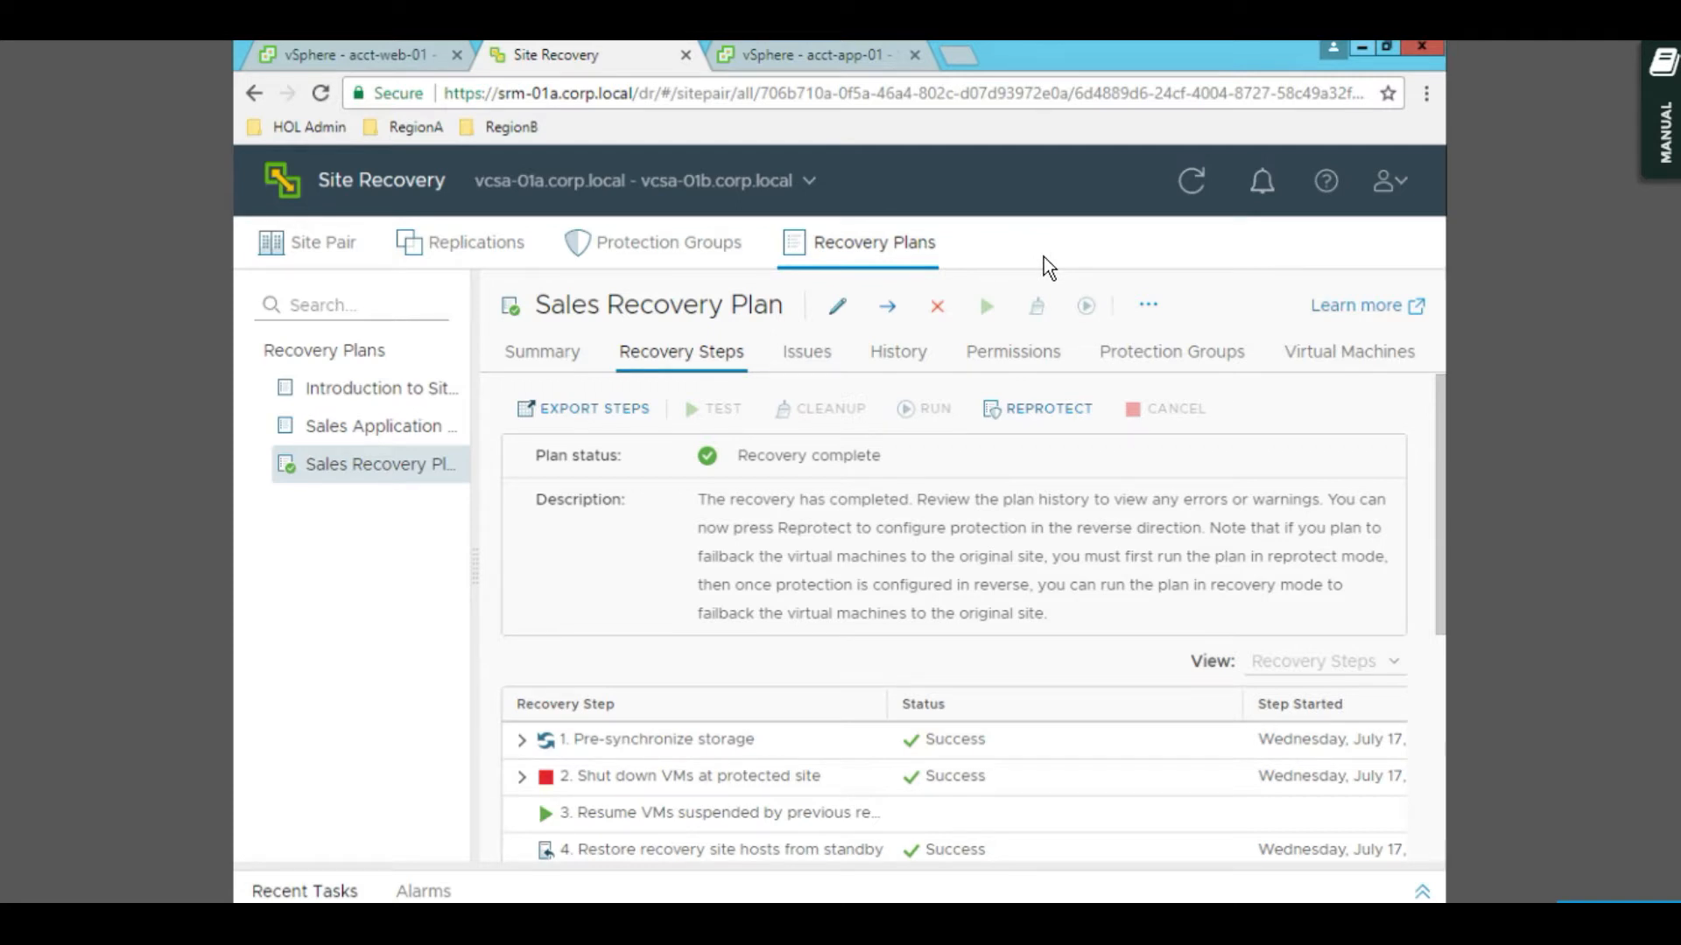
- Launch Reprotect on the Sales Recovery Plan, acknowledging the operation cannot be undone
{"action": "left_click", "coordinate": [1034, 410]}
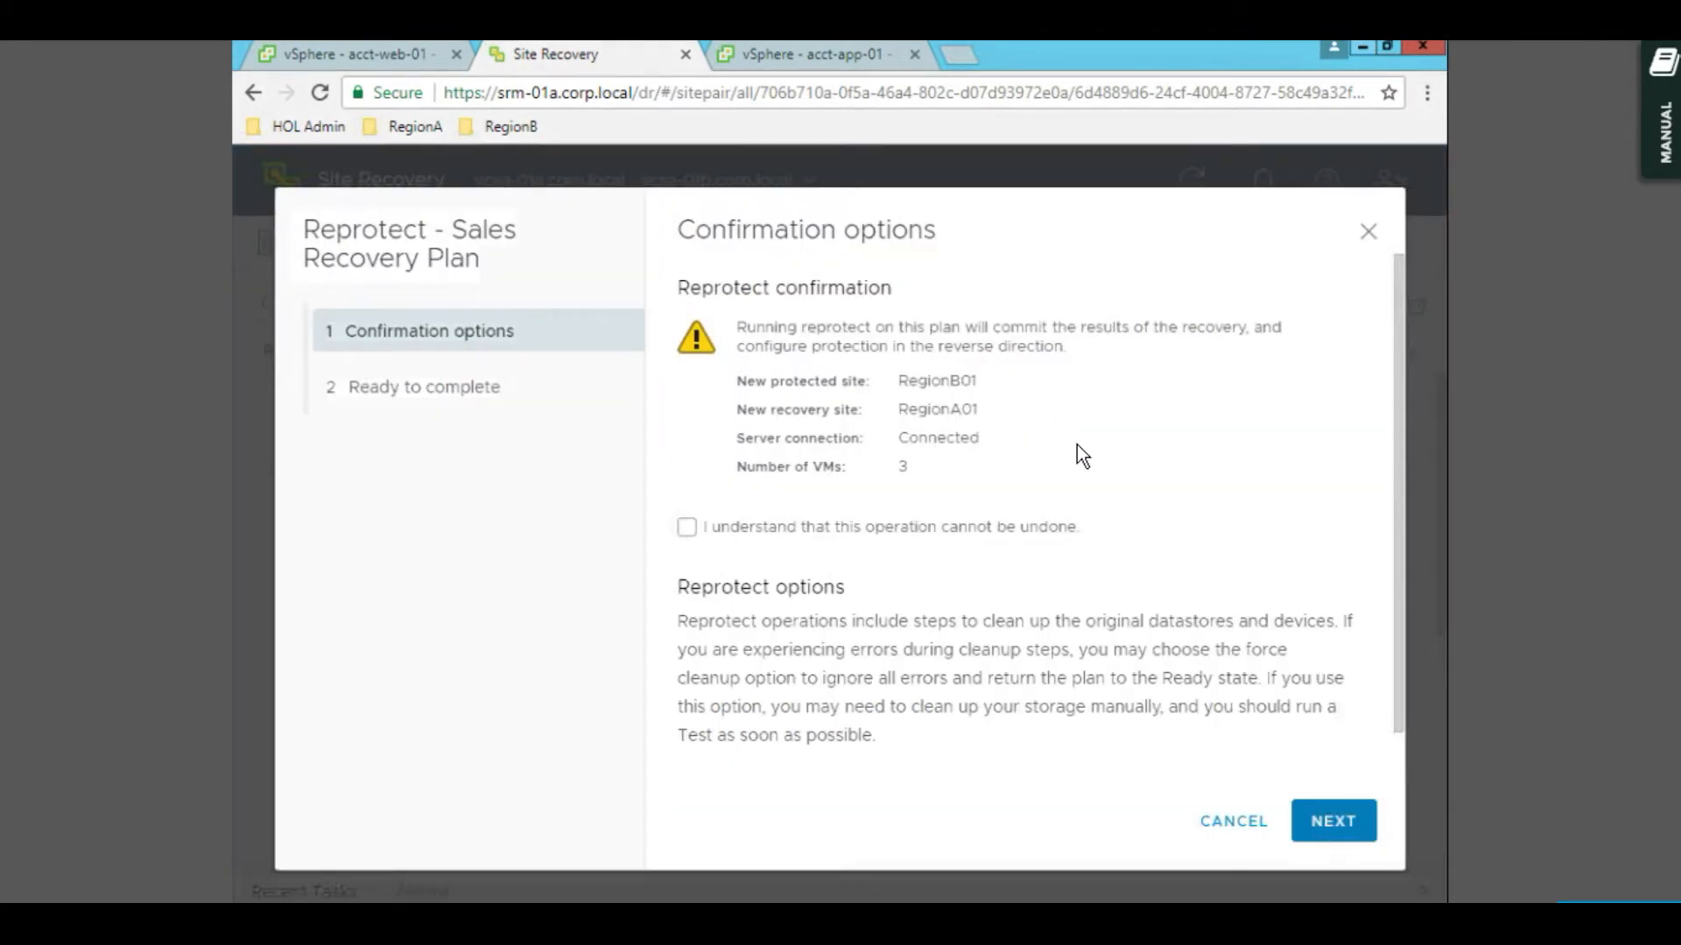
{"action": "left_click", "coordinate": [829, 534]}
{"action": "left_click", "coordinate": [1324, 821]}
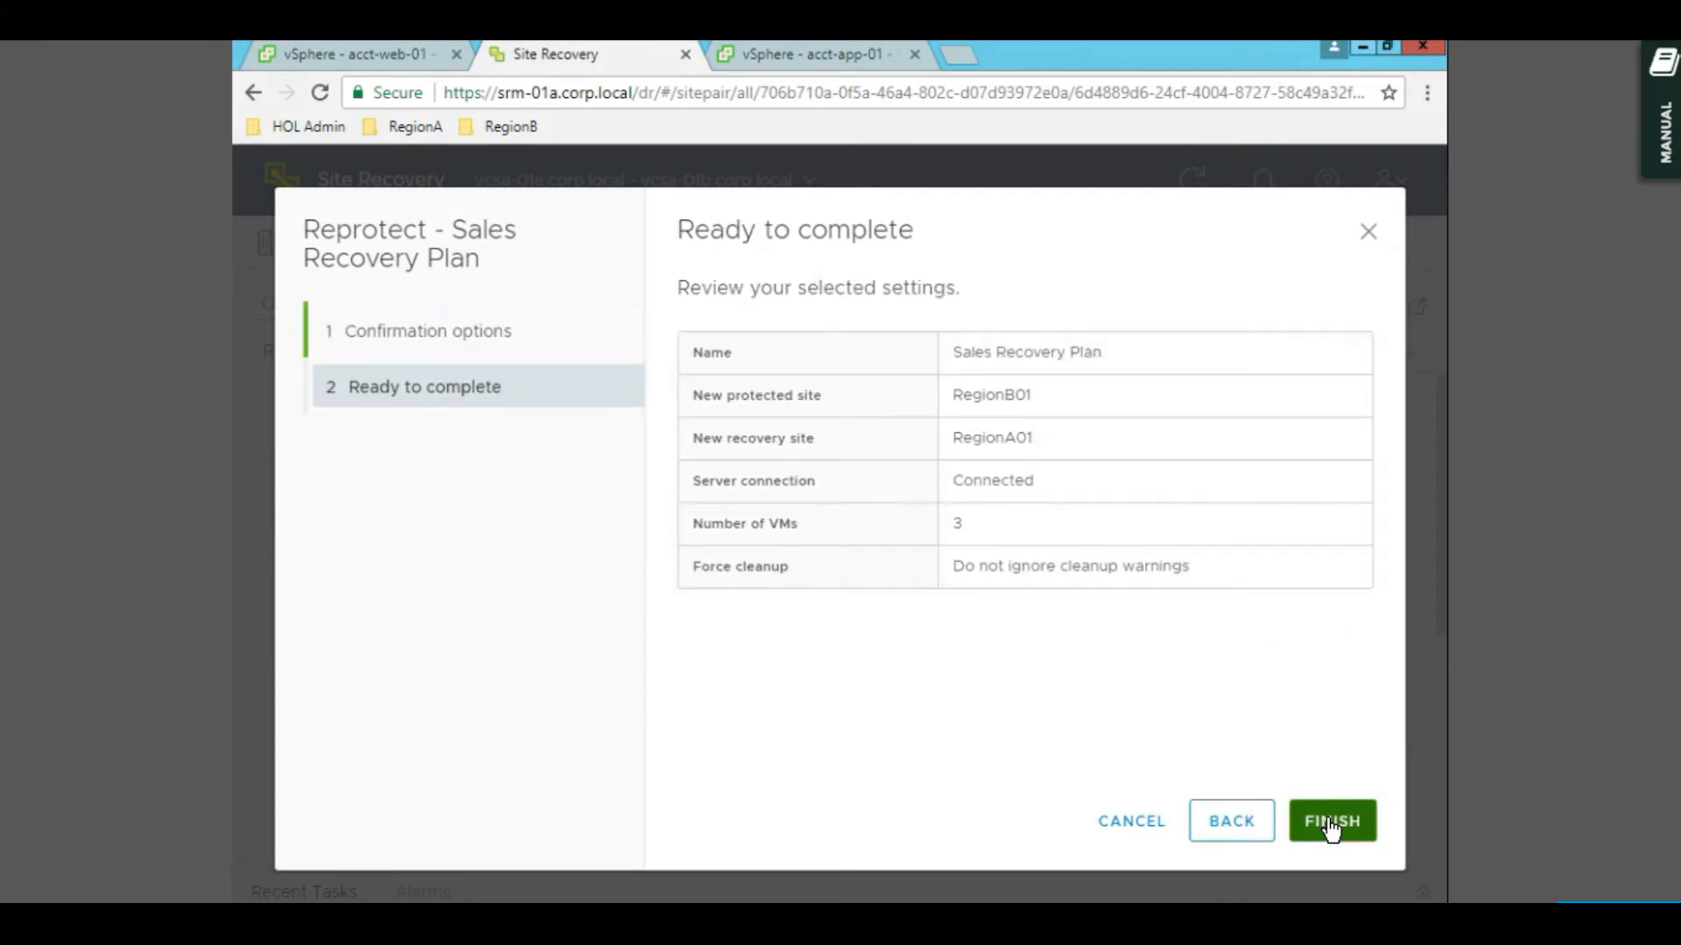
{"action": "left_click", "coordinate": [1327, 819]}
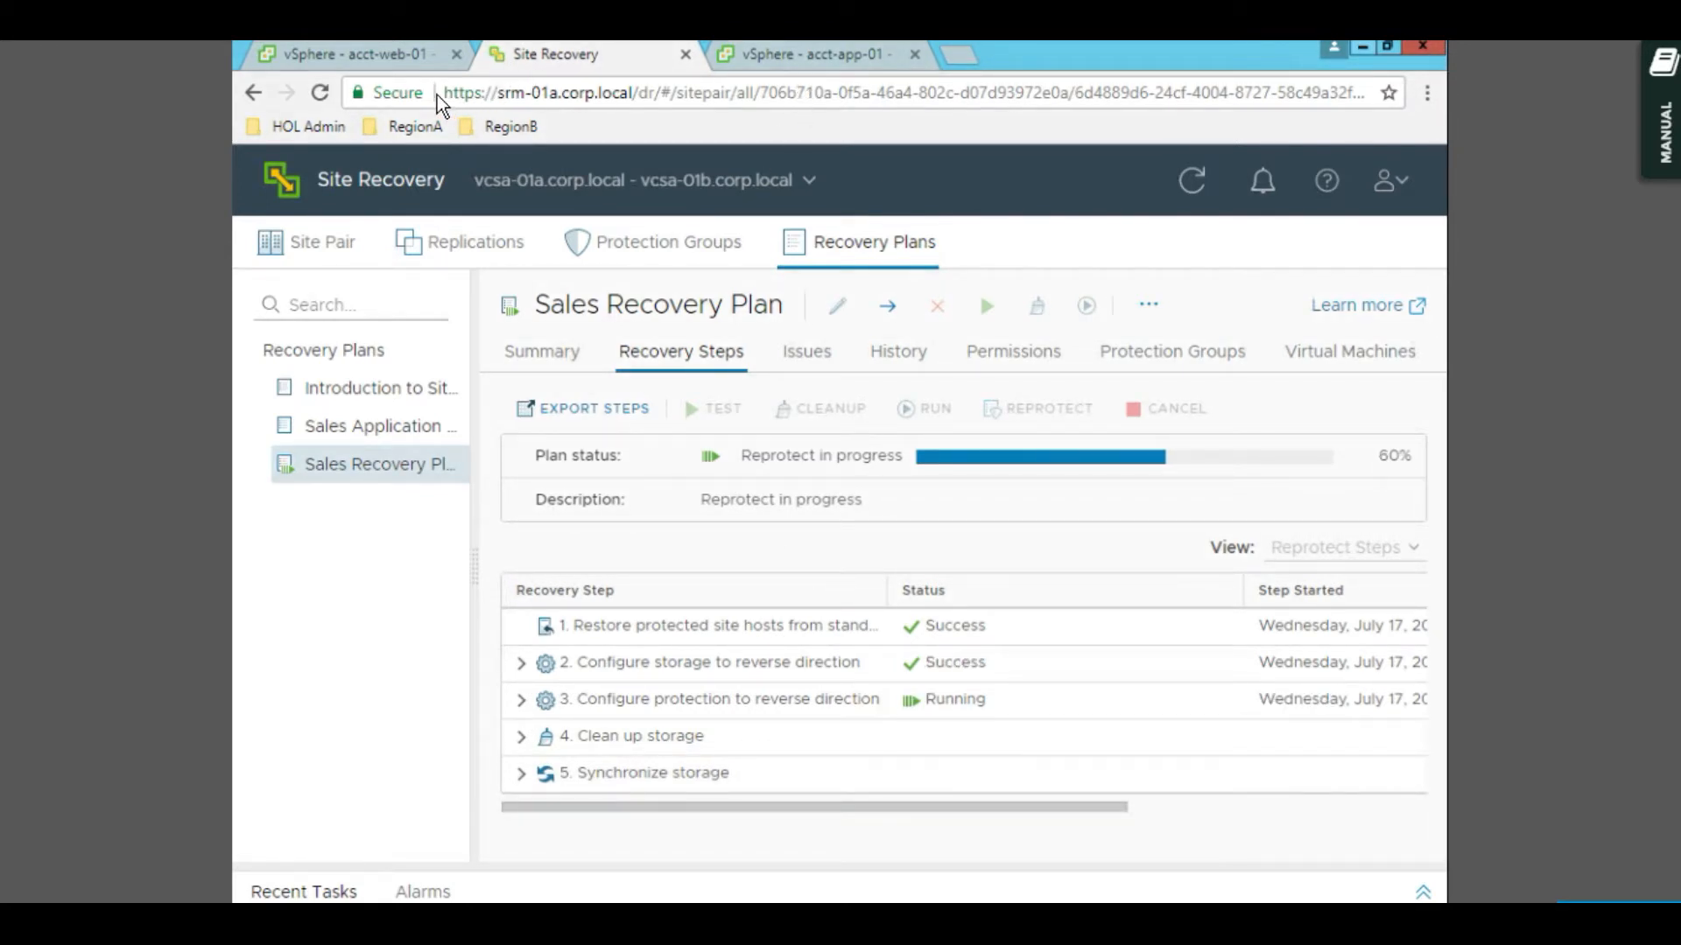
- Glance at acct-web-01, acct-app-01 and the plan's reprotect progress
{"action": "left_click", "coordinate": [383, 59]}
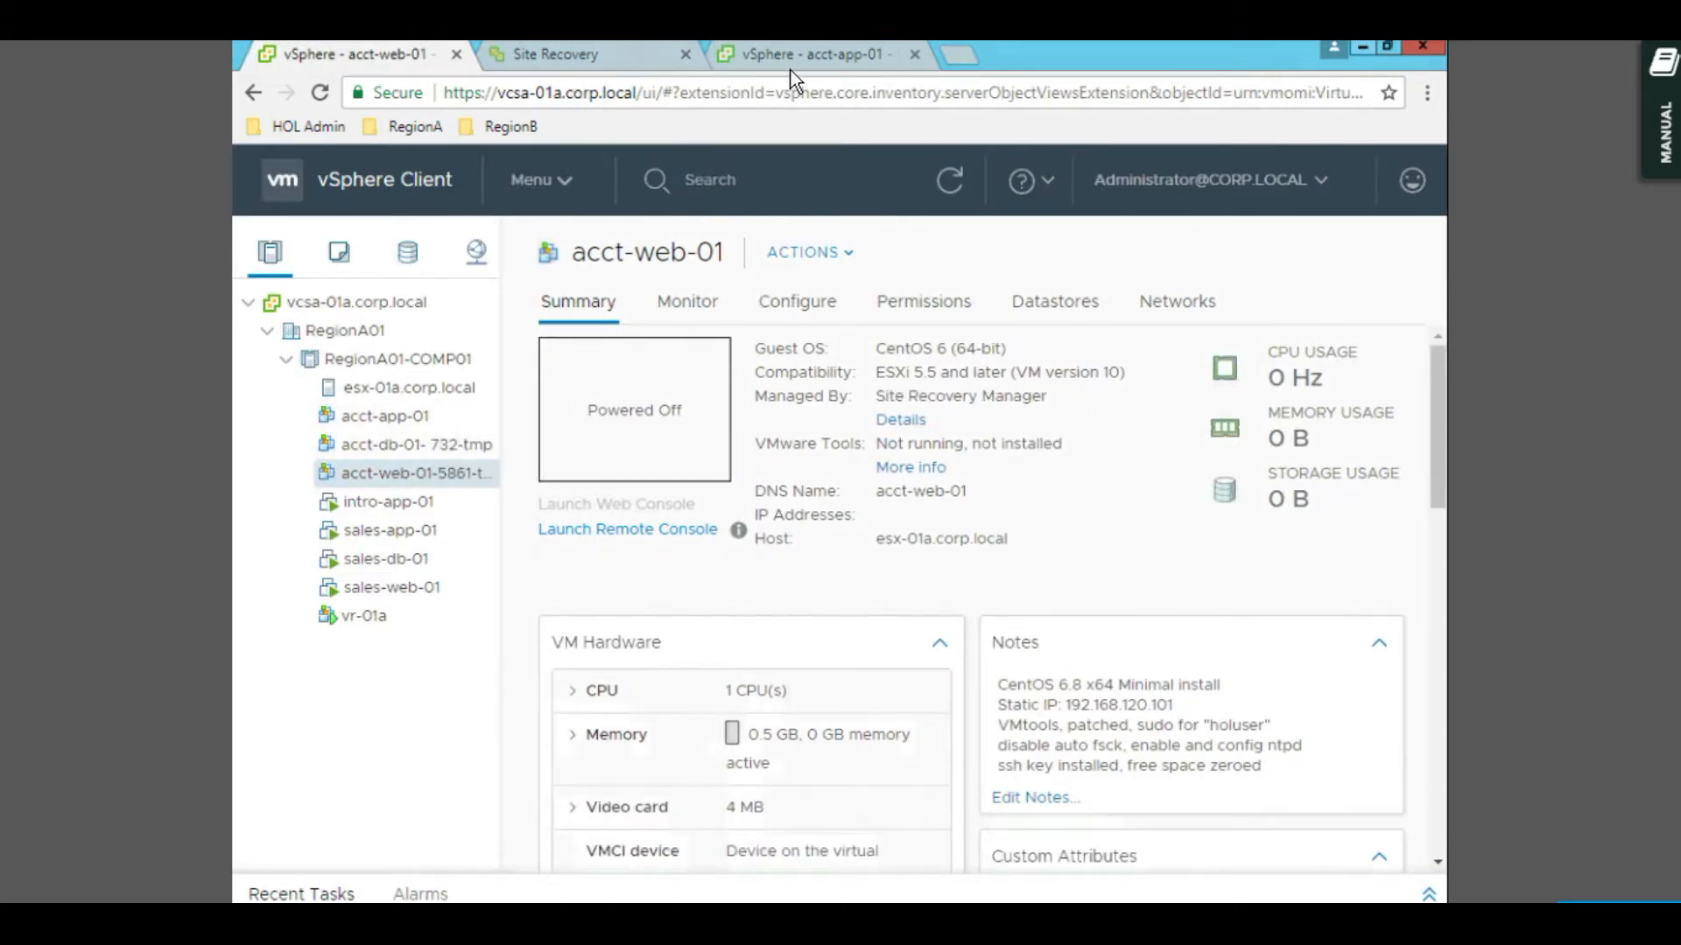
{"action": "left_click", "coordinate": [816, 58]}
{"action": "left_click", "coordinate": [580, 51]}
{"action": "left_click", "coordinate": [830, 61]}
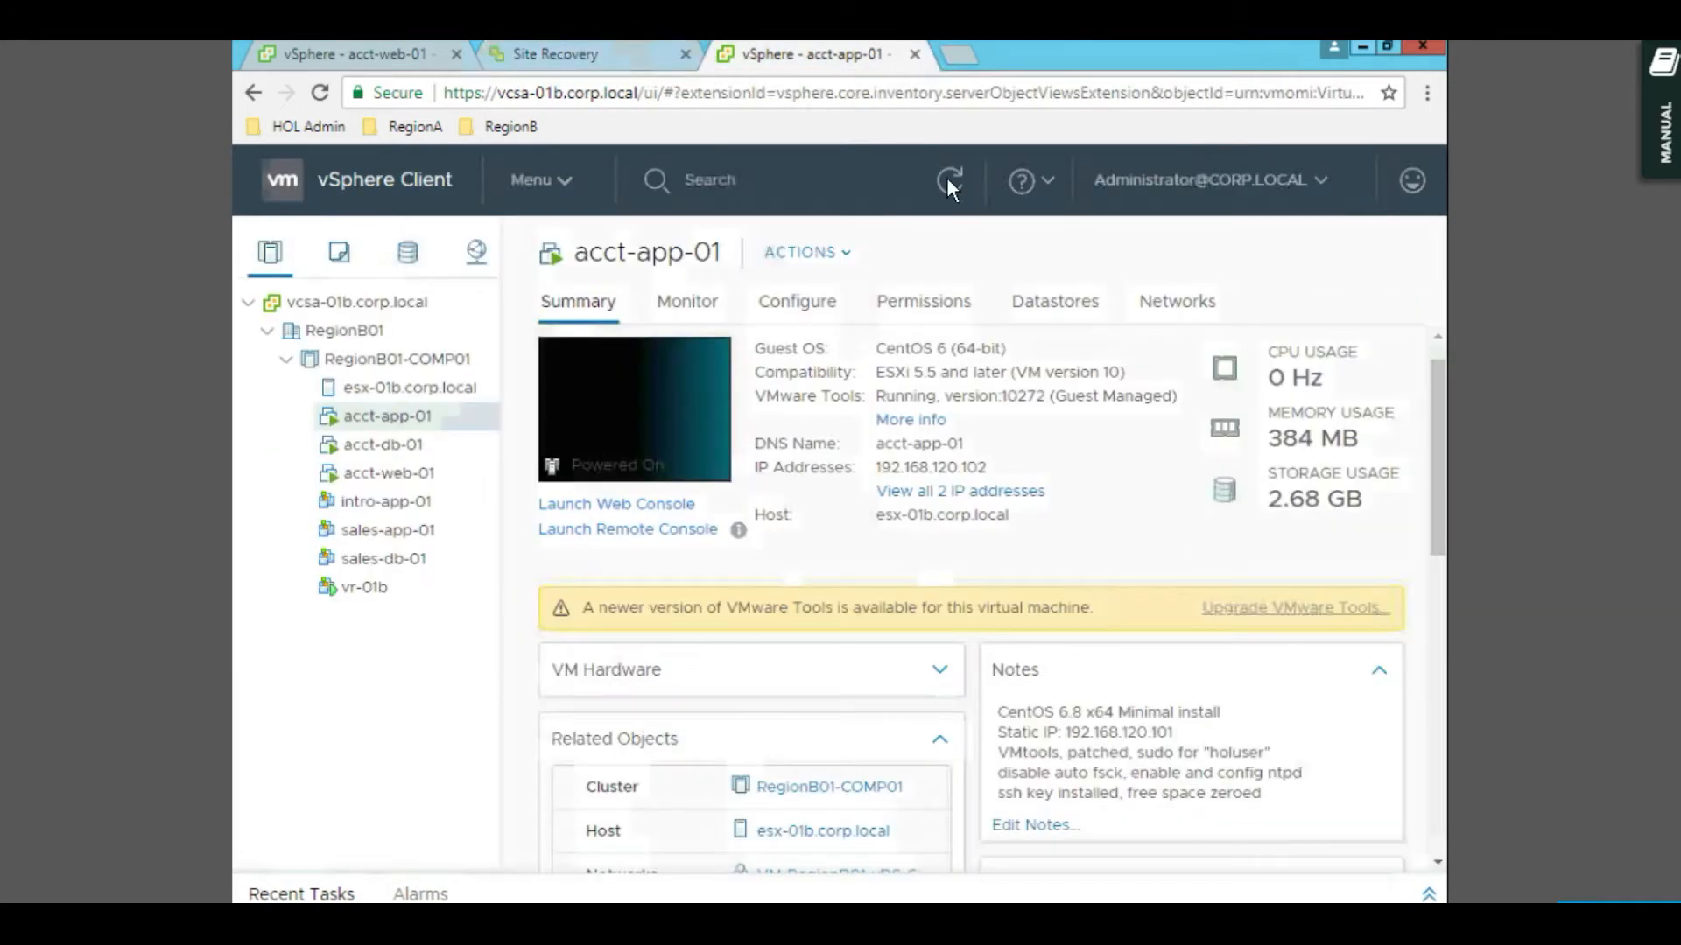
{"action": "left_click", "coordinate": [547, 55]}
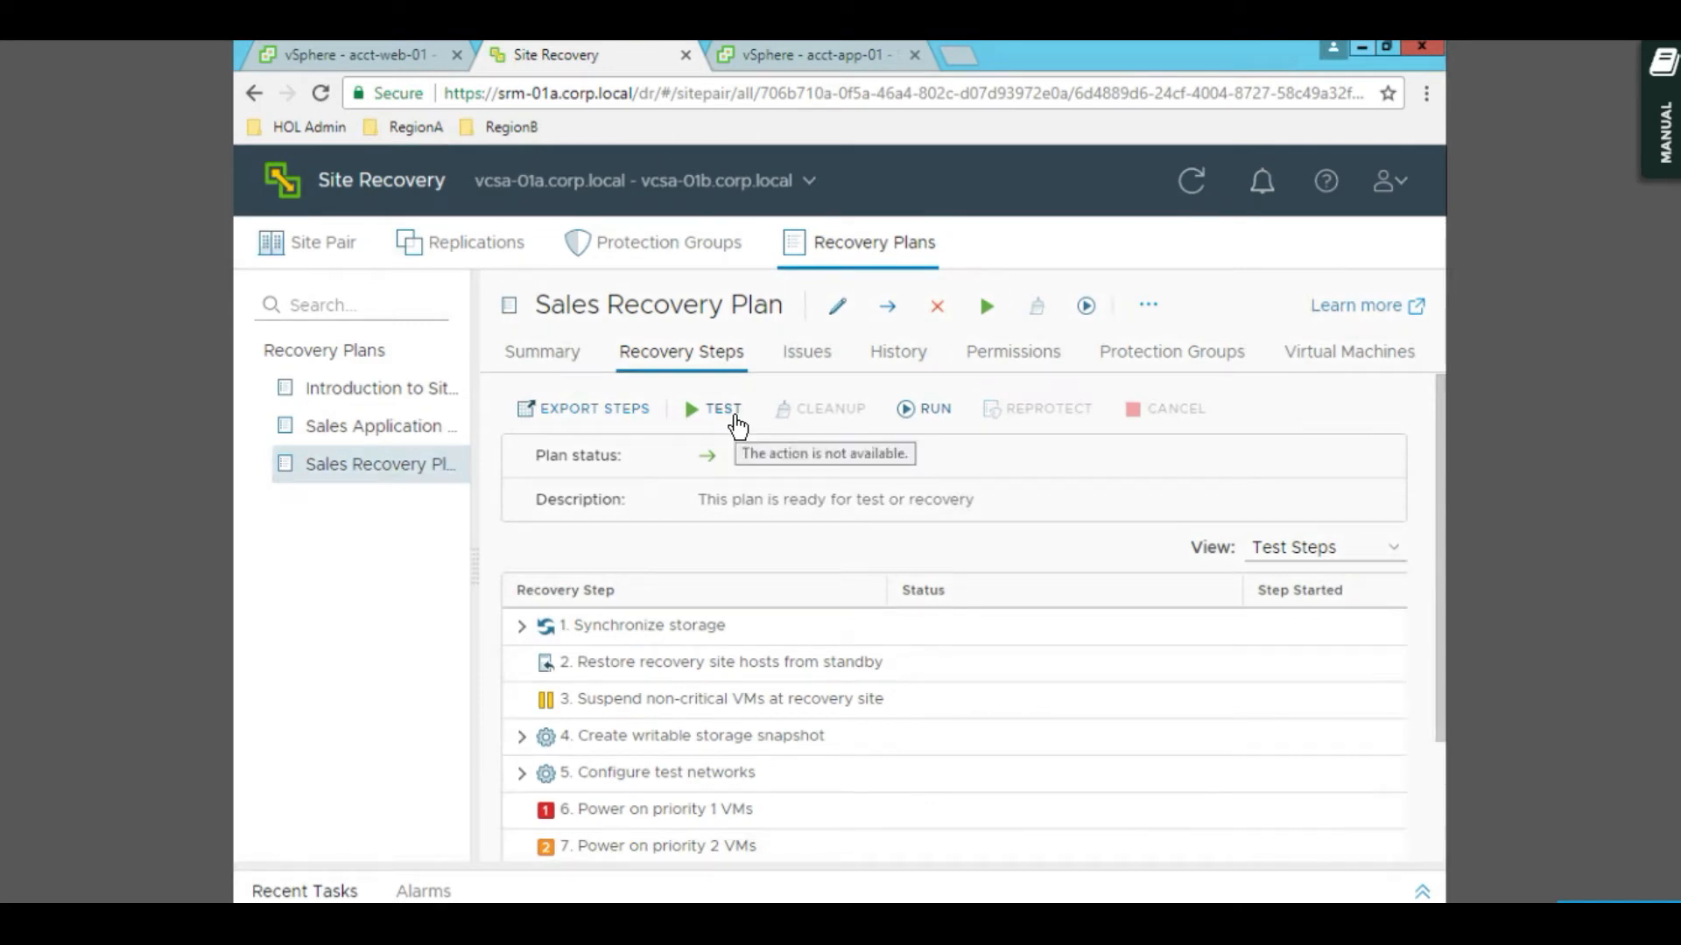
- Check acct-app-01 at RegionB01 and RegionA01, then return to the now-Ready Sales Recovery Plan
{"action": "left_click", "coordinate": [826, 65]}
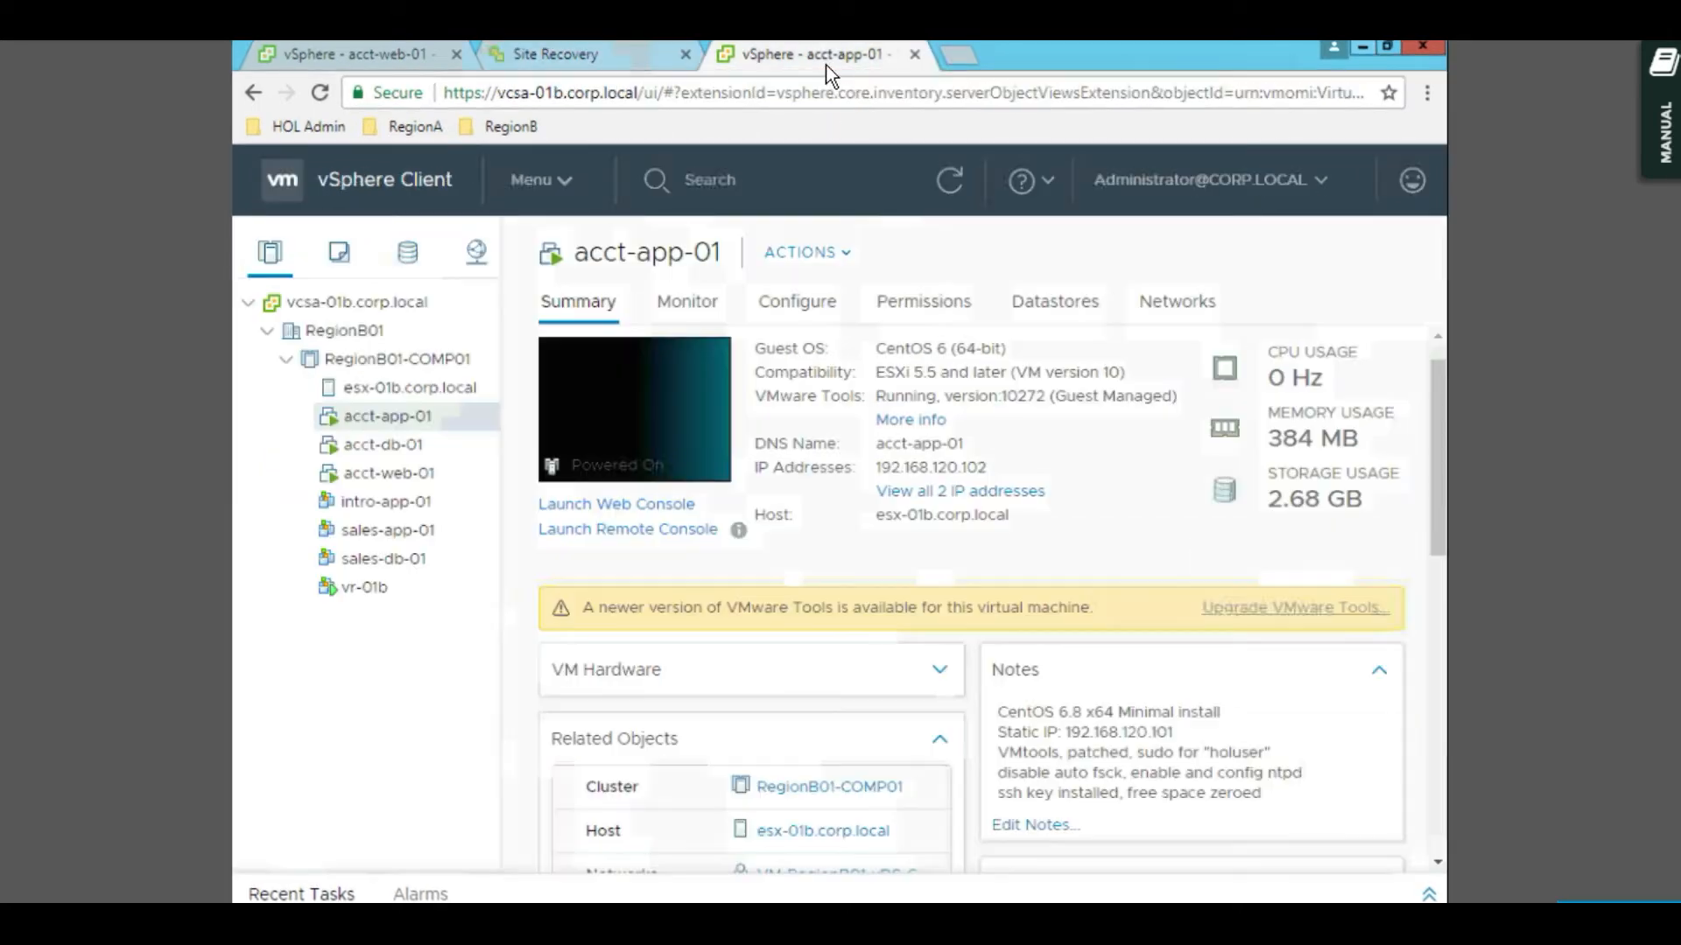
{"action": "left_click", "coordinate": [381, 62]}
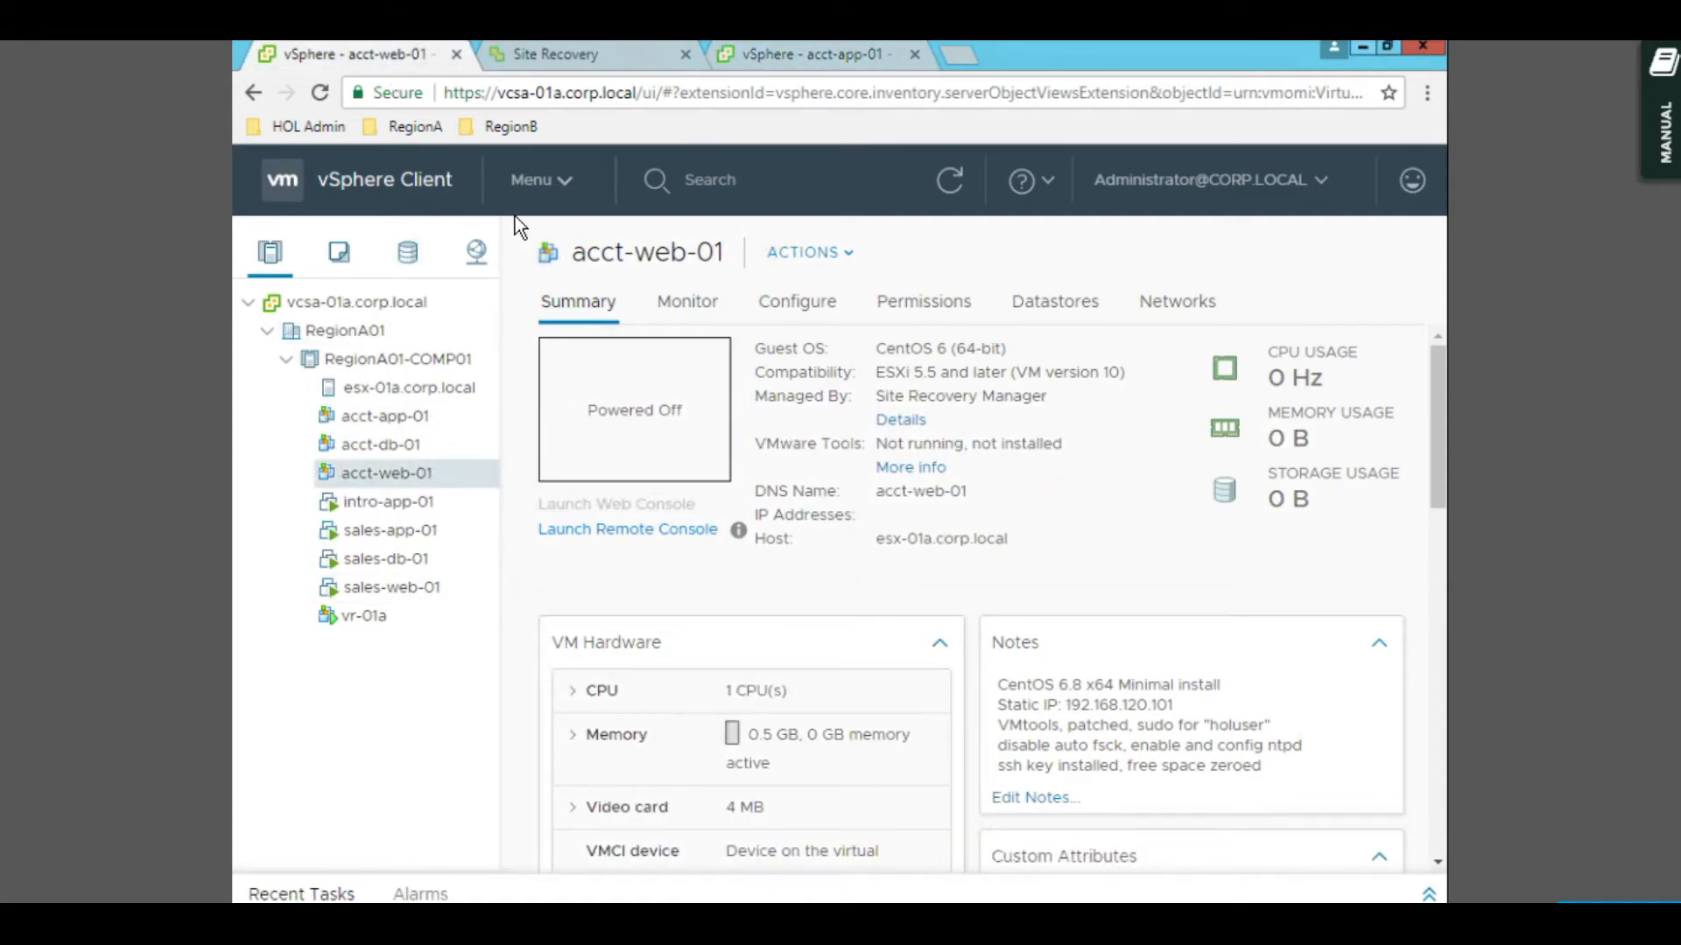
{"action": "left_click", "coordinate": [438, 412]}
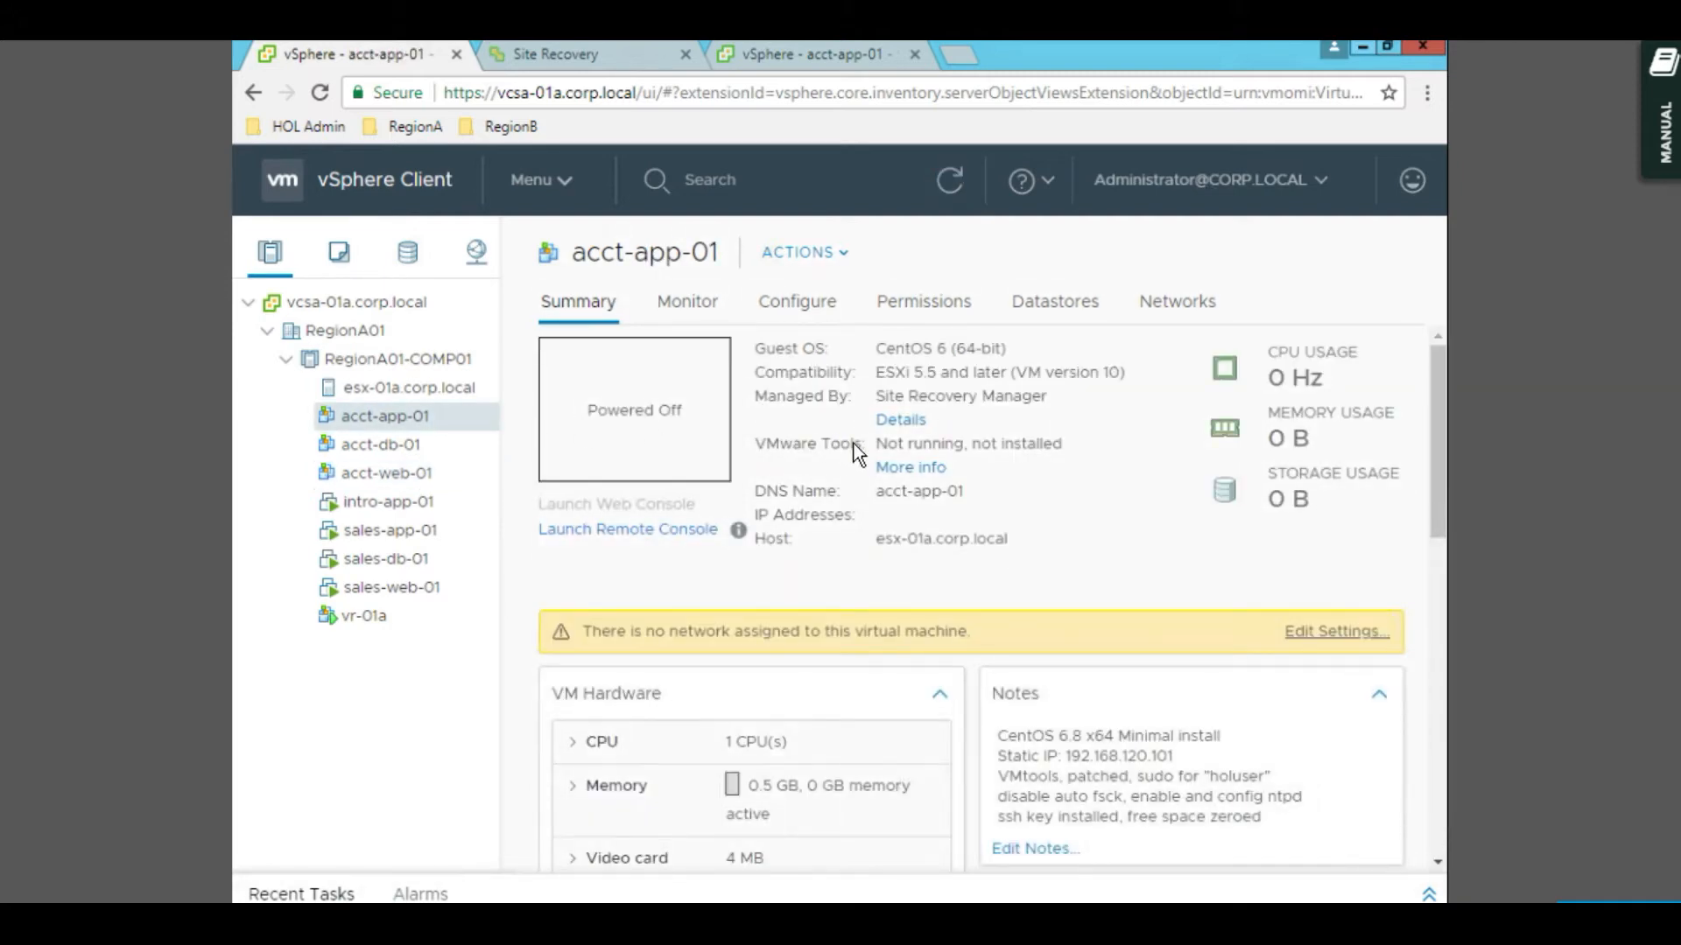
{"action": "left_click", "coordinate": [701, 68]}
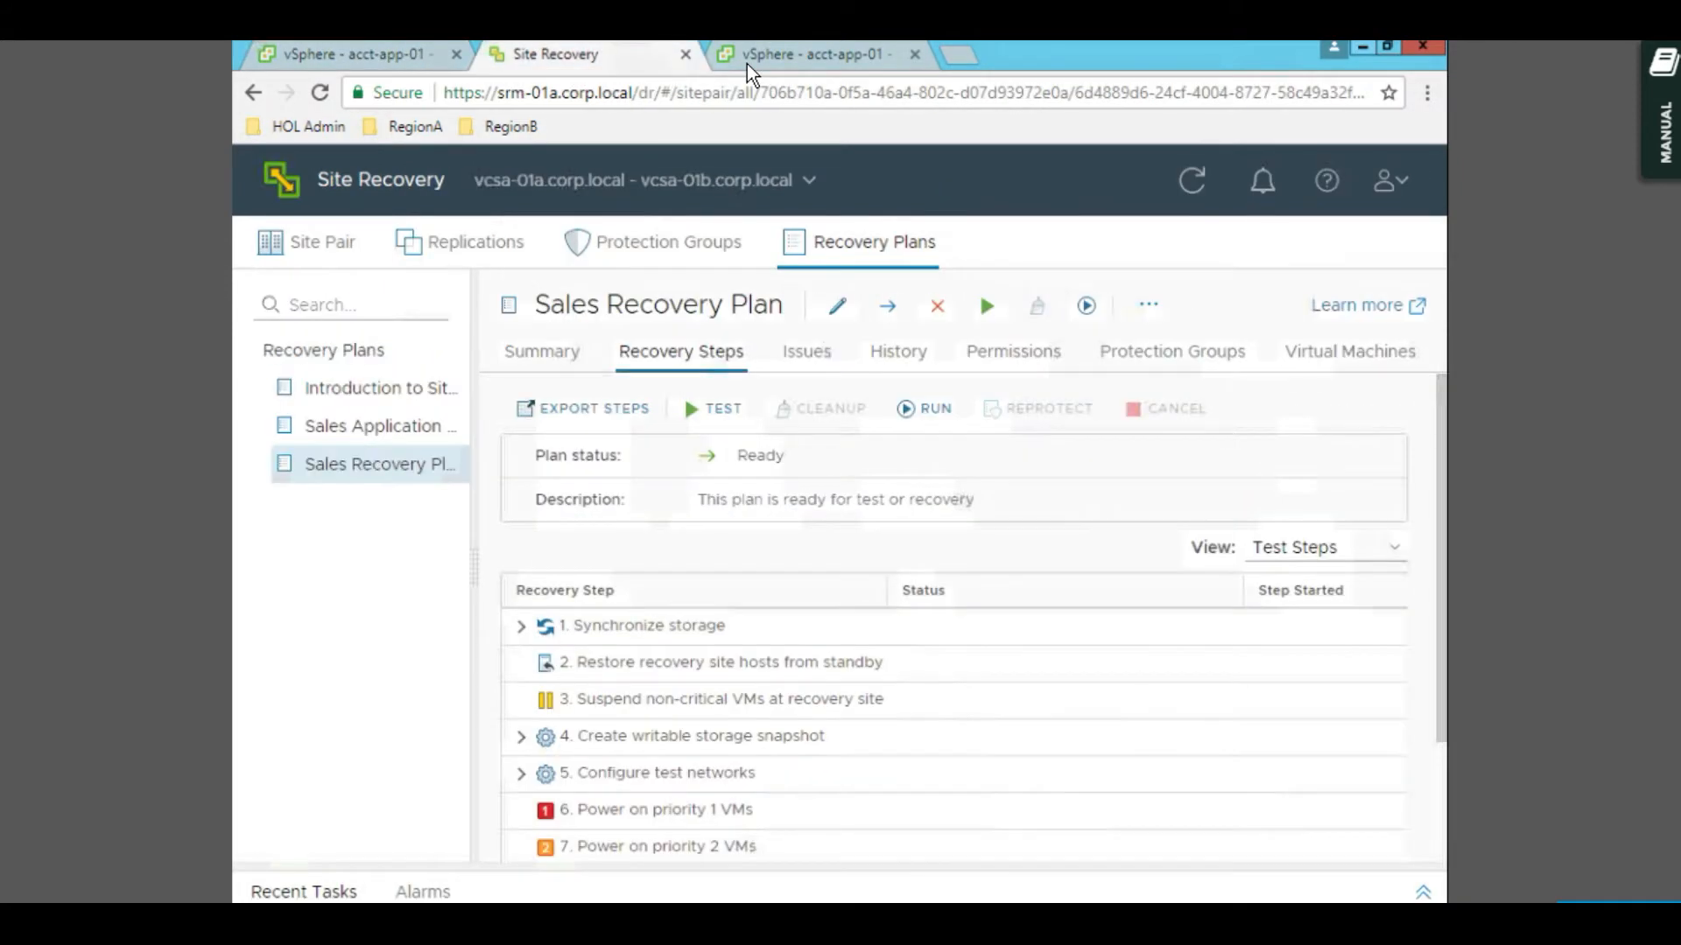
{"action": "left_click", "coordinate": [747, 65]}
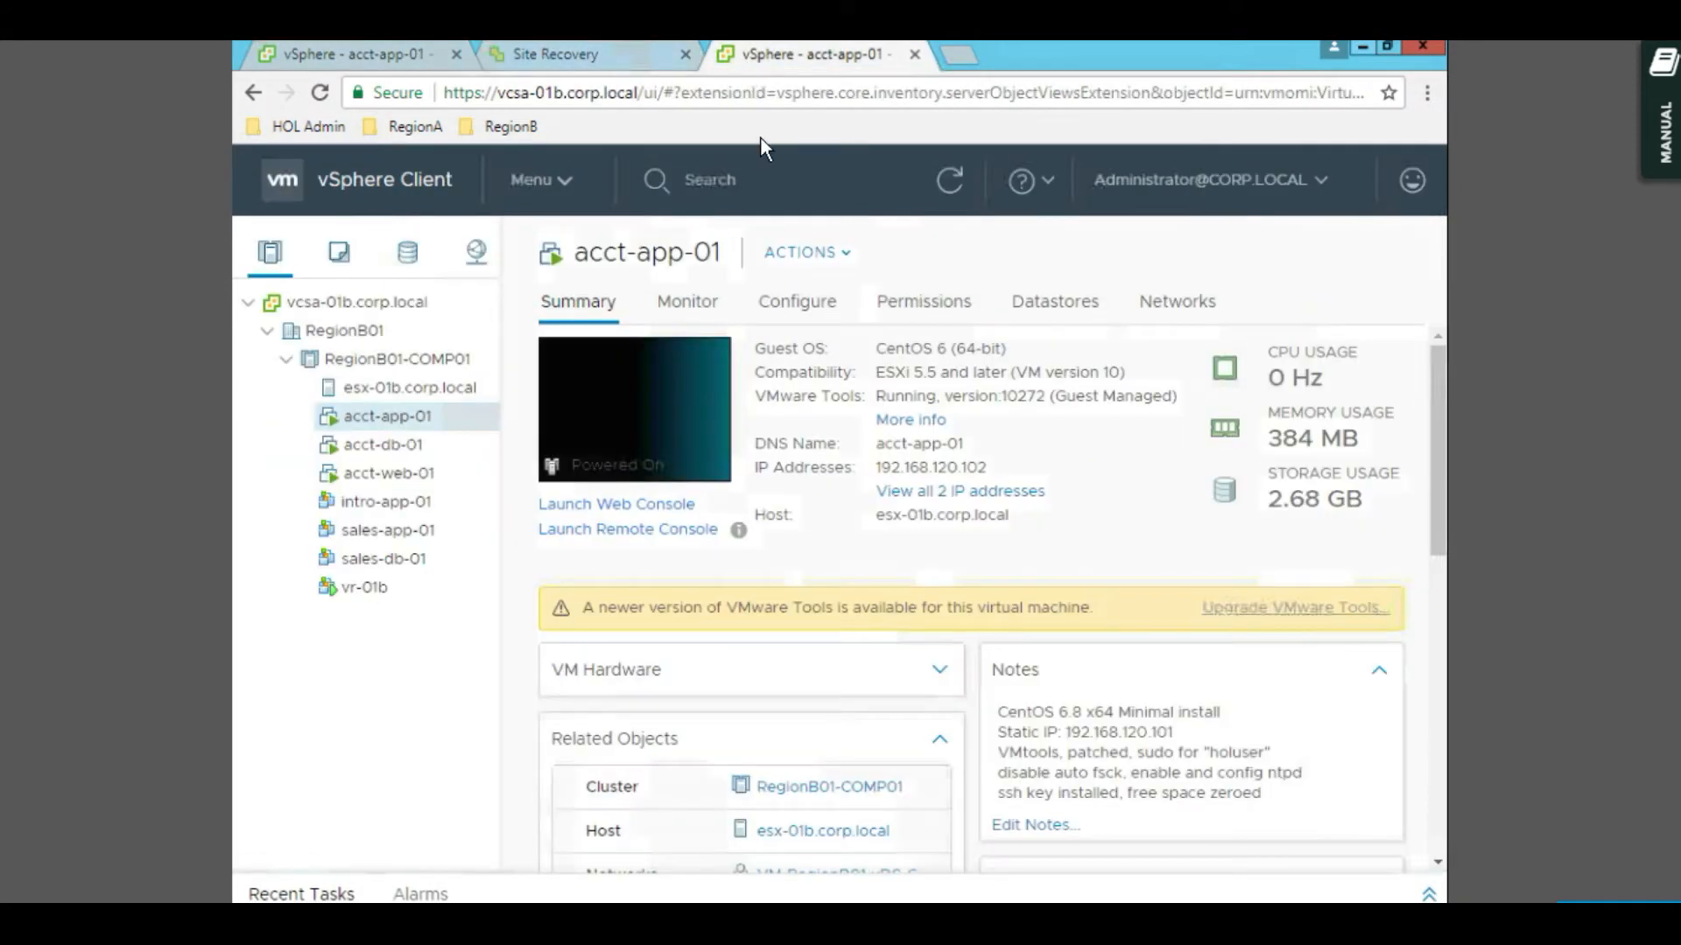
{"action": "left_click", "coordinate": [626, 61]}
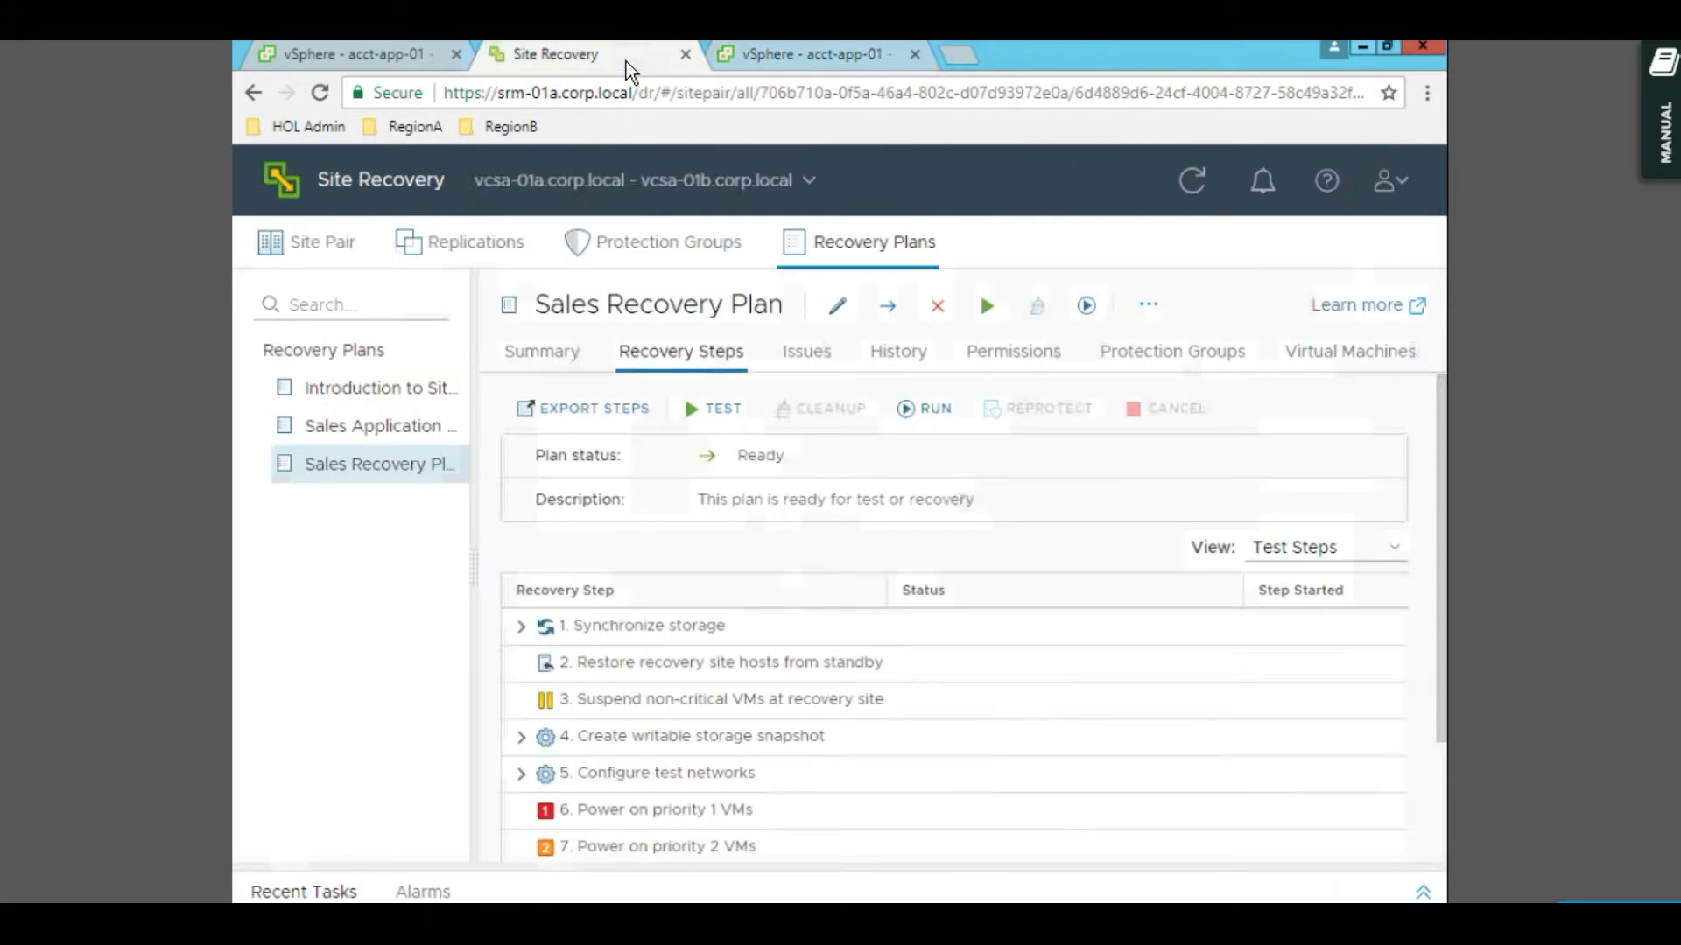
- Run the Sales Recovery Plan as a Planned migration, accepting that recovery alters the VMs
{"action": "left_click", "coordinate": [933, 417]}
{"action": "left_click", "coordinate": [776, 521]}
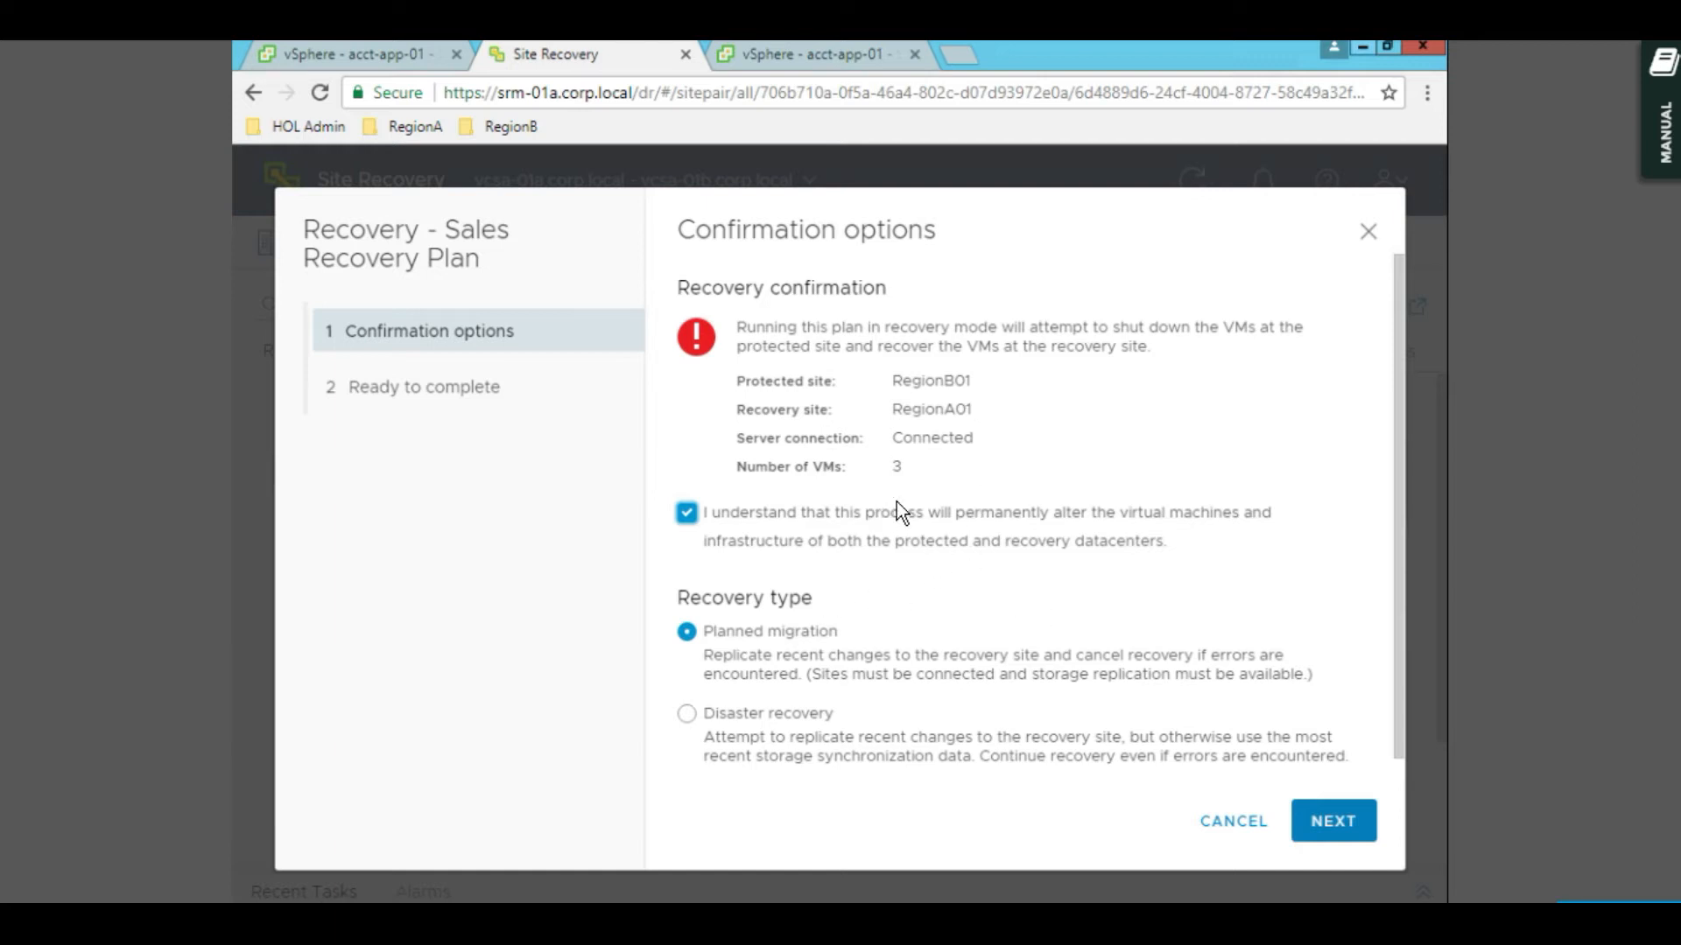
{"action": "left_click", "coordinate": [1337, 825]}
{"action": "left_click", "coordinate": [1338, 823]}
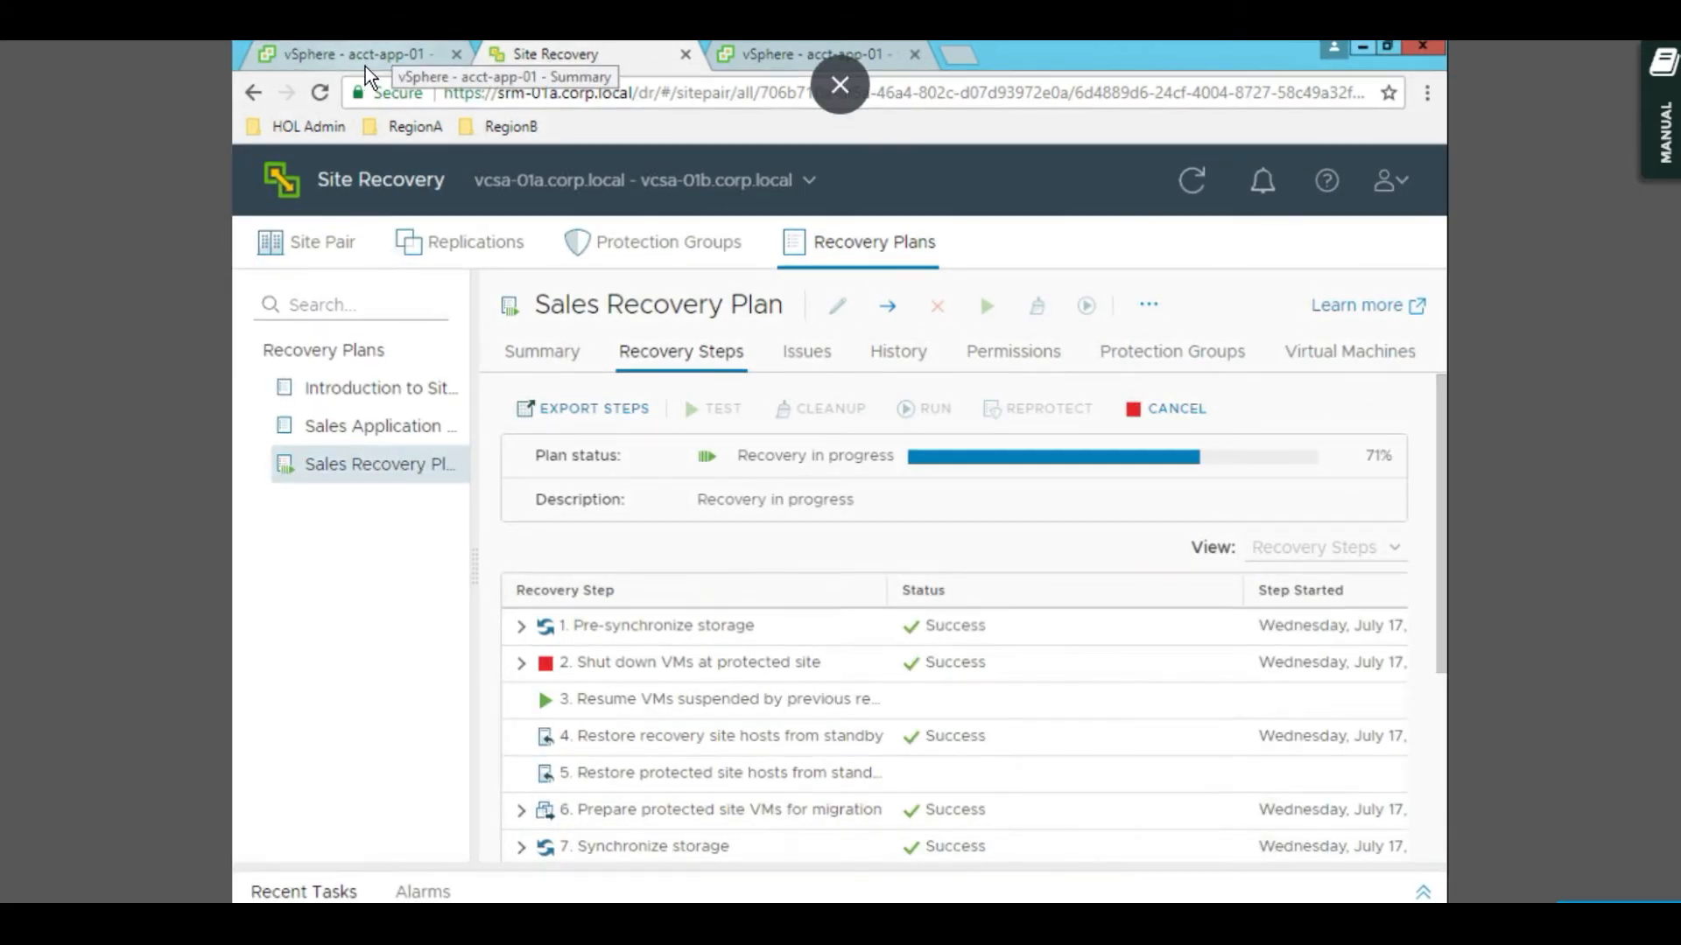
- Check acct-app-01 at RegionA01 and powered off at RegionB01, then follow recovery to completion
{"action": "left_click", "coordinate": [365, 66]}
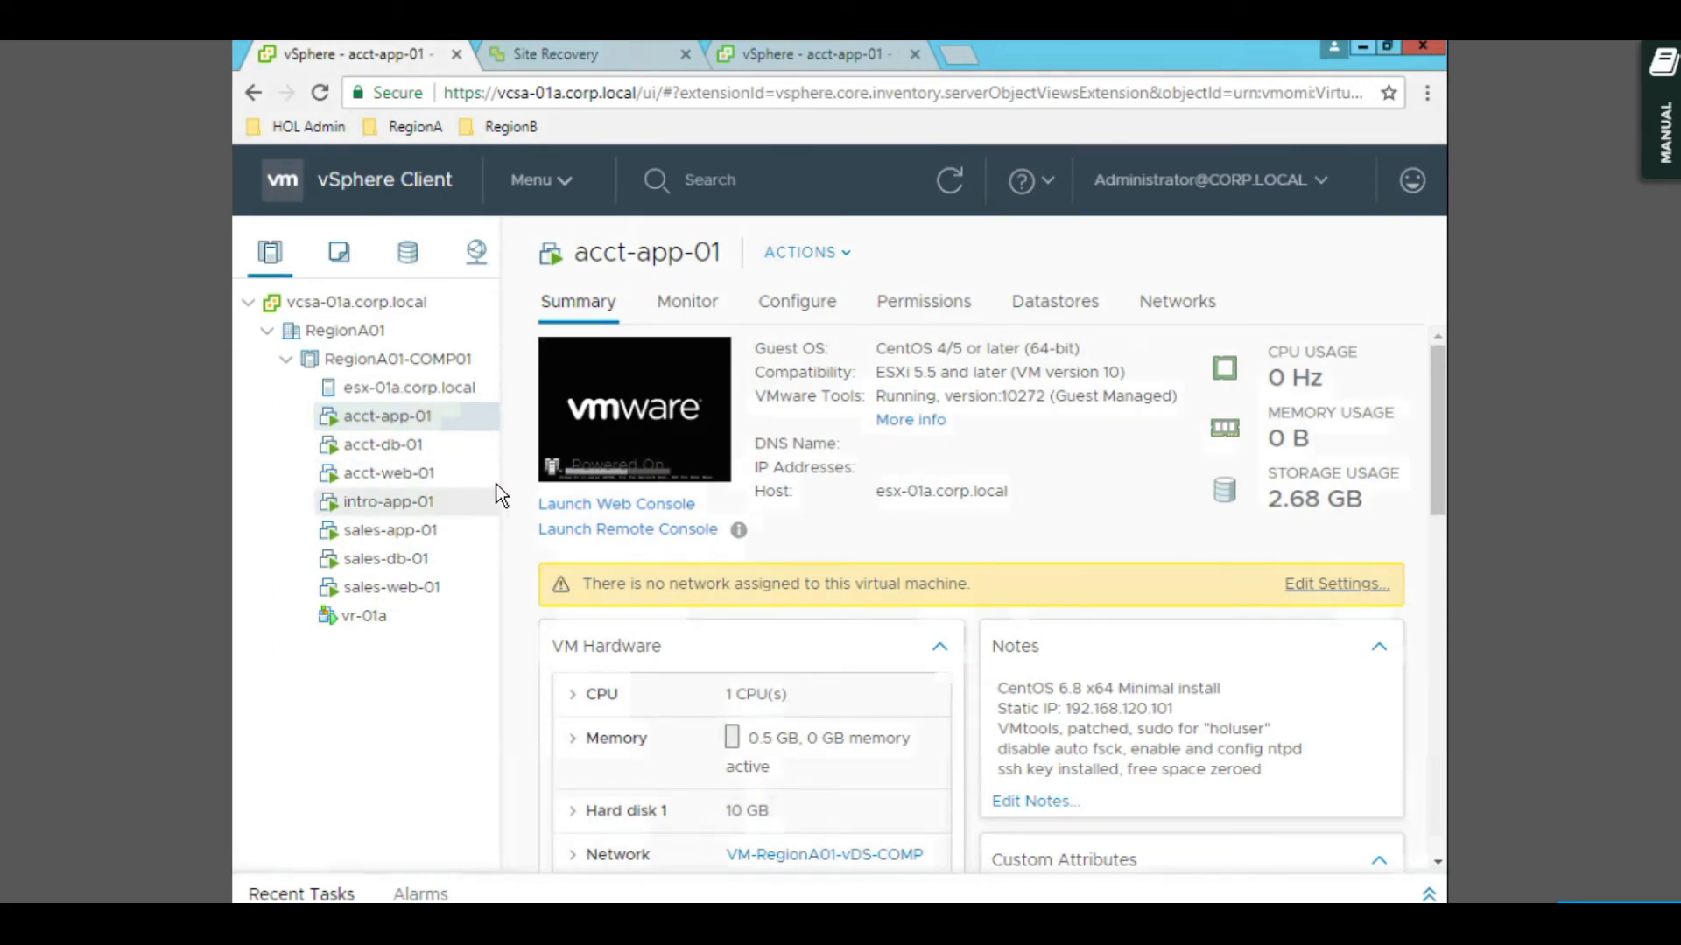
{"action": "left_click", "coordinate": [787, 61]}
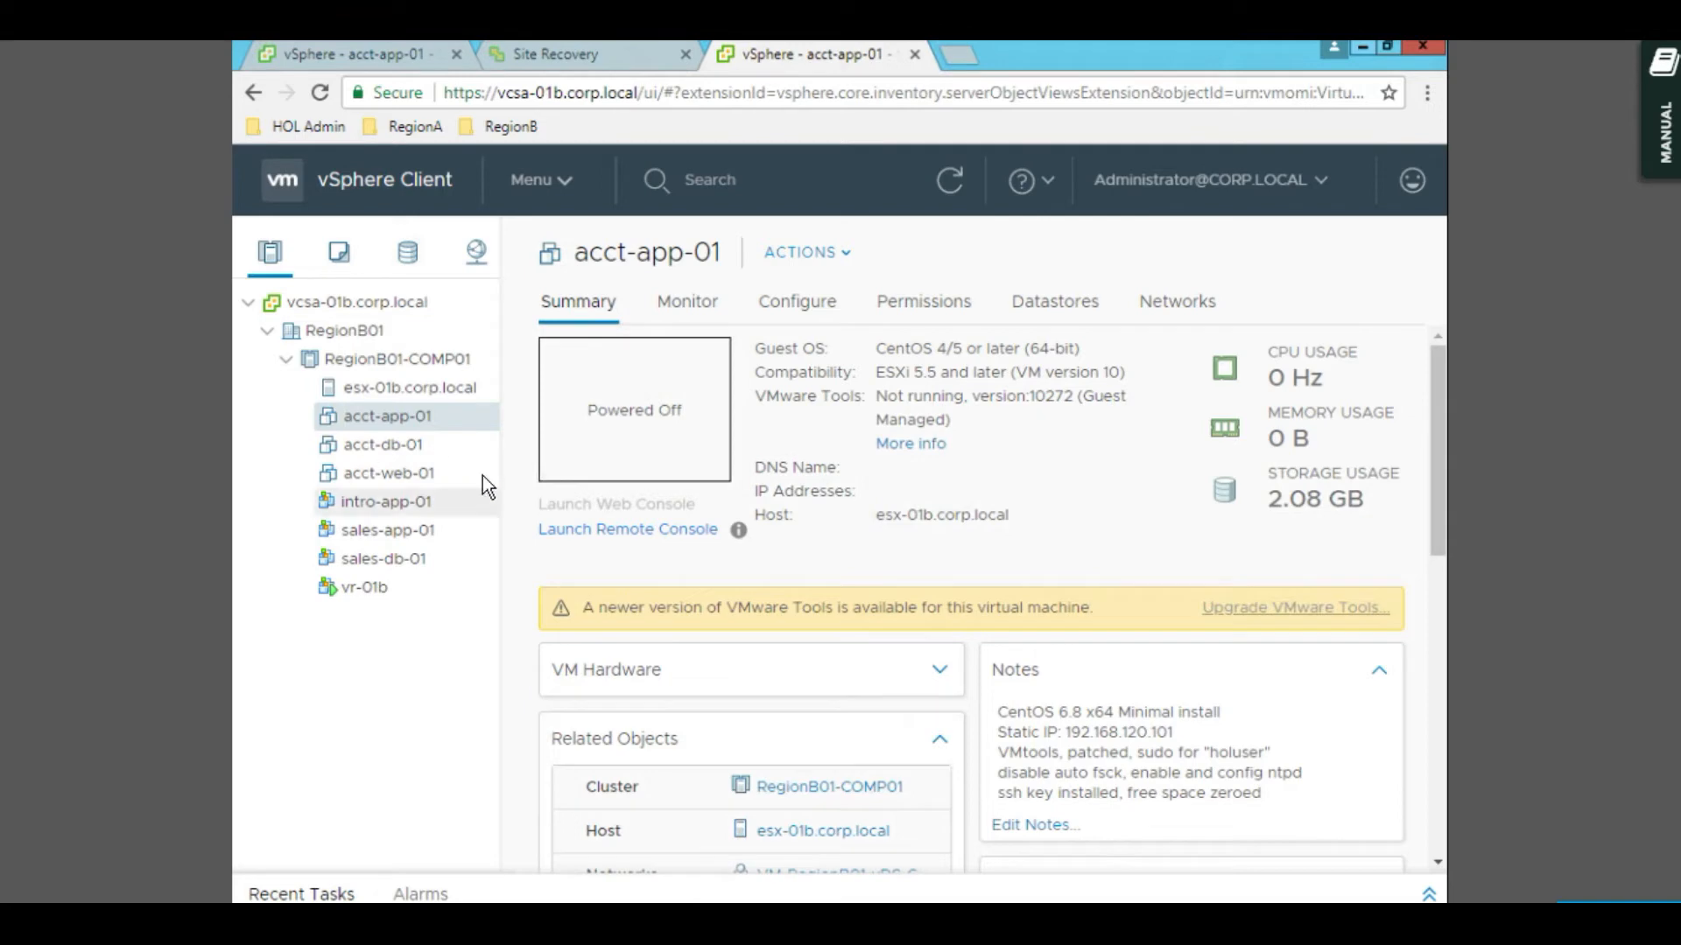
{"action": "left_click", "coordinate": [610, 58]}
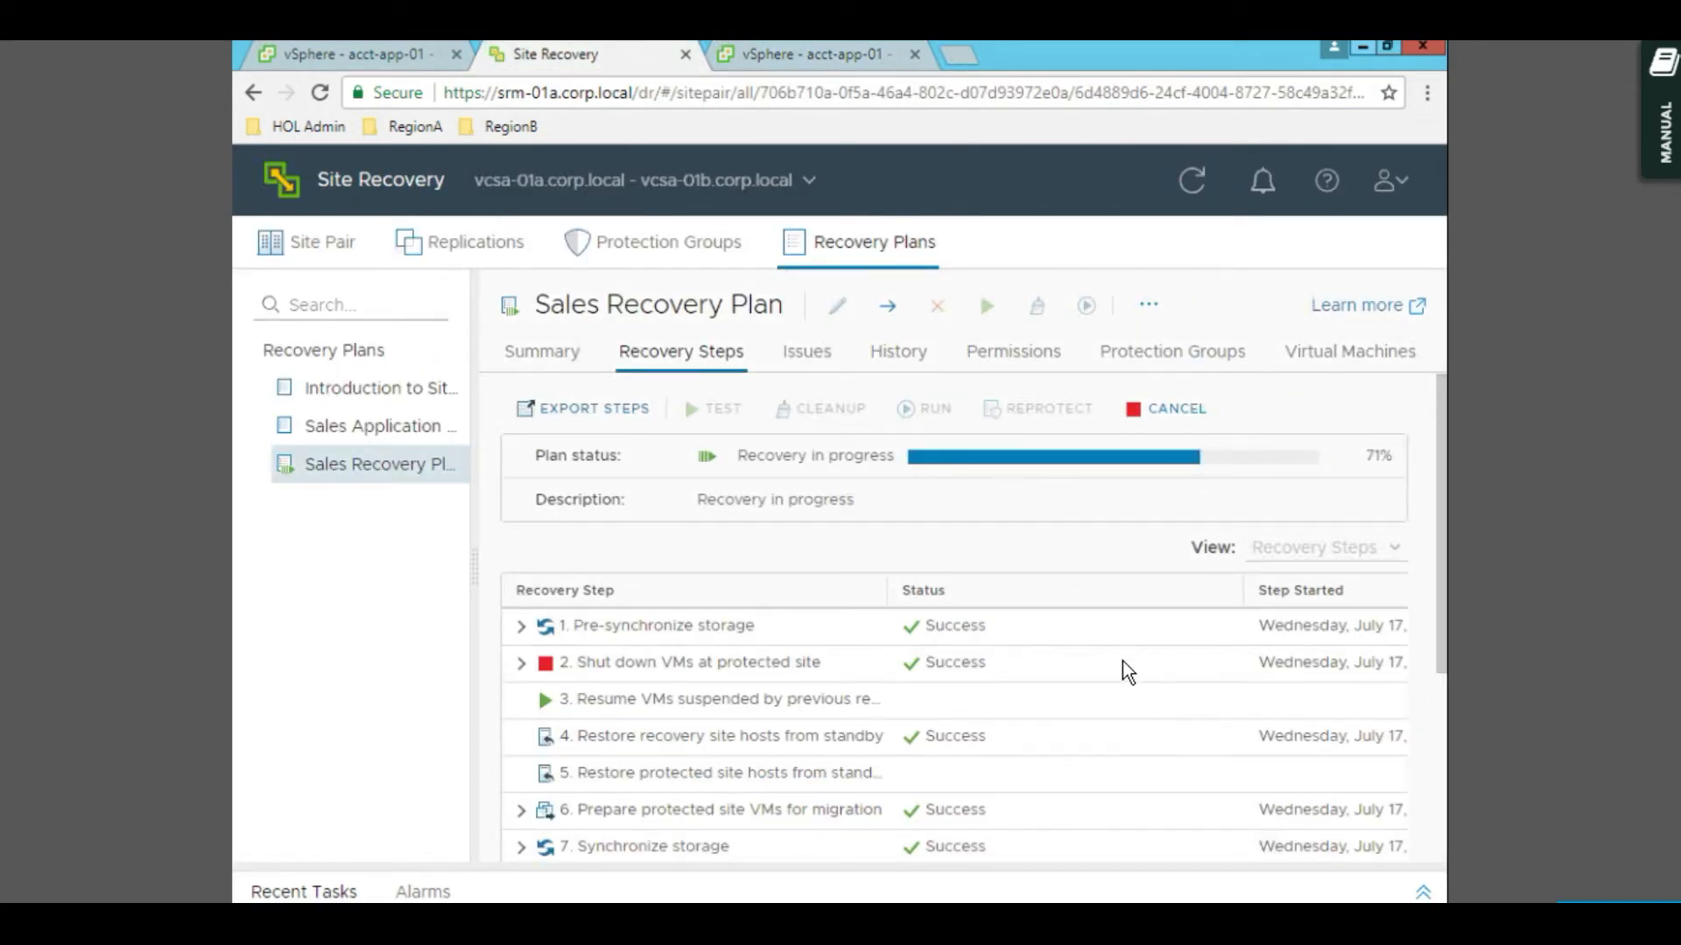
{"action": "scroll", "coordinate": [1122, 660], "scroll_direction": "down", "scroll_amount": 5}
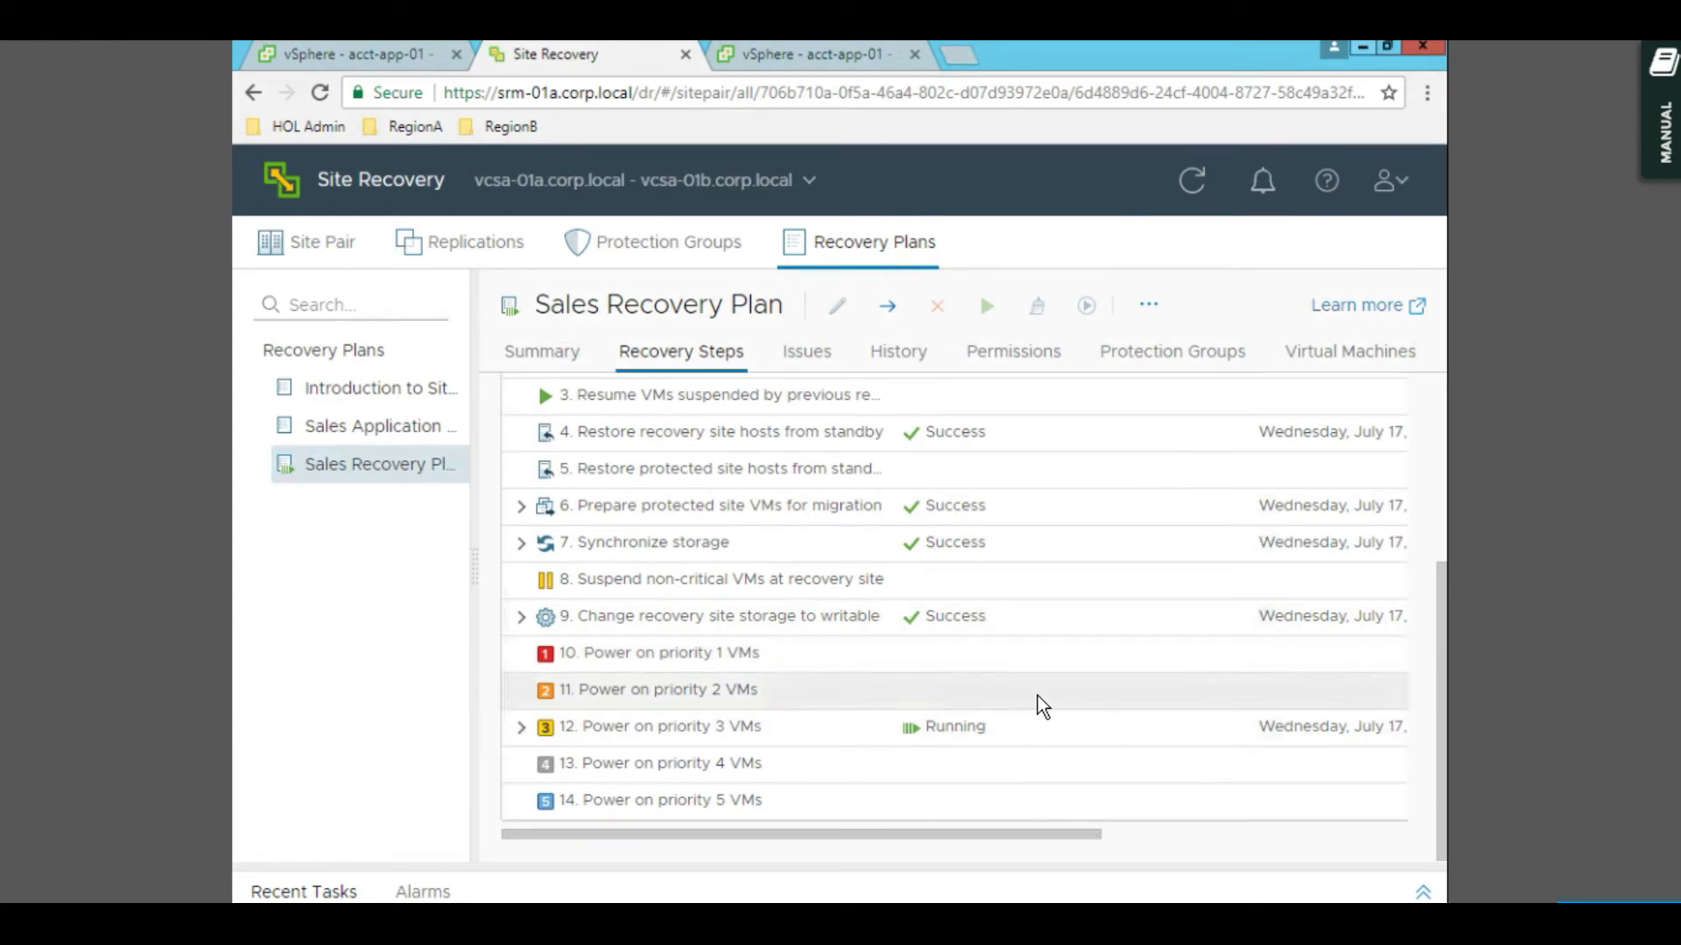
{"action": "scroll", "coordinate": [1000, 560], "scroll_direction": "up", "scroll_amount": 5}
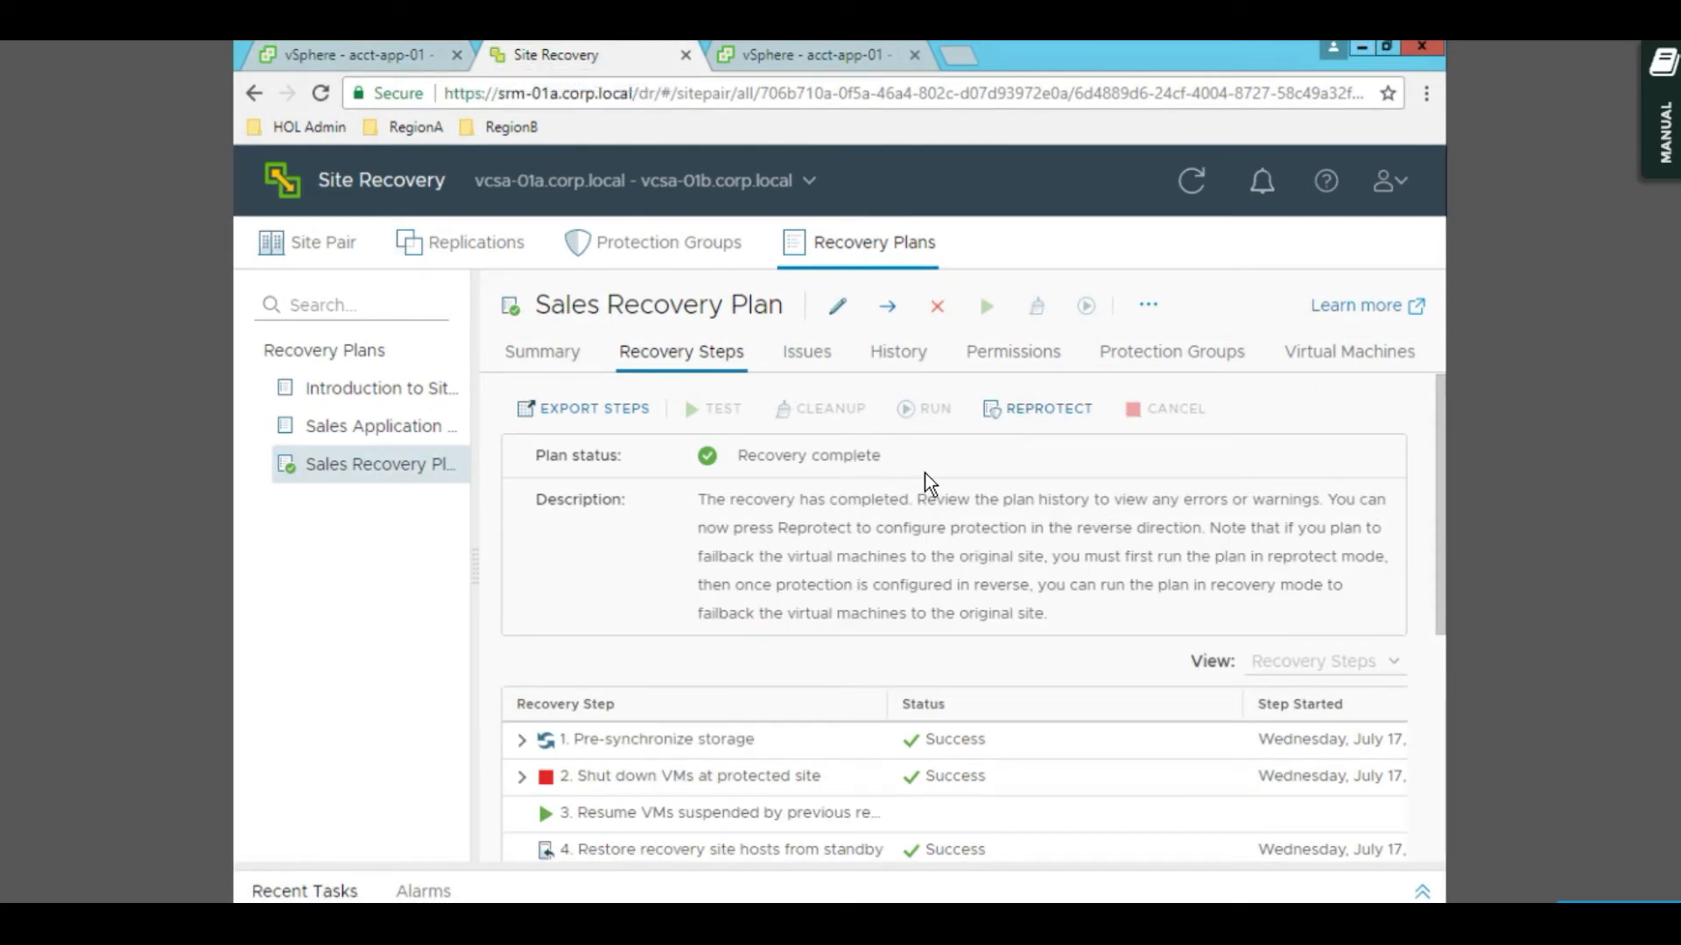
- Reprotect the Sales Recovery Plan, accepting that the operation cannot be undone
{"action": "left_click", "coordinate": [1039, 422]}
{"action": "left_click", "coordinate": [967, 534]}
{"action": "left_click", "coordinate": [1320, 817]}
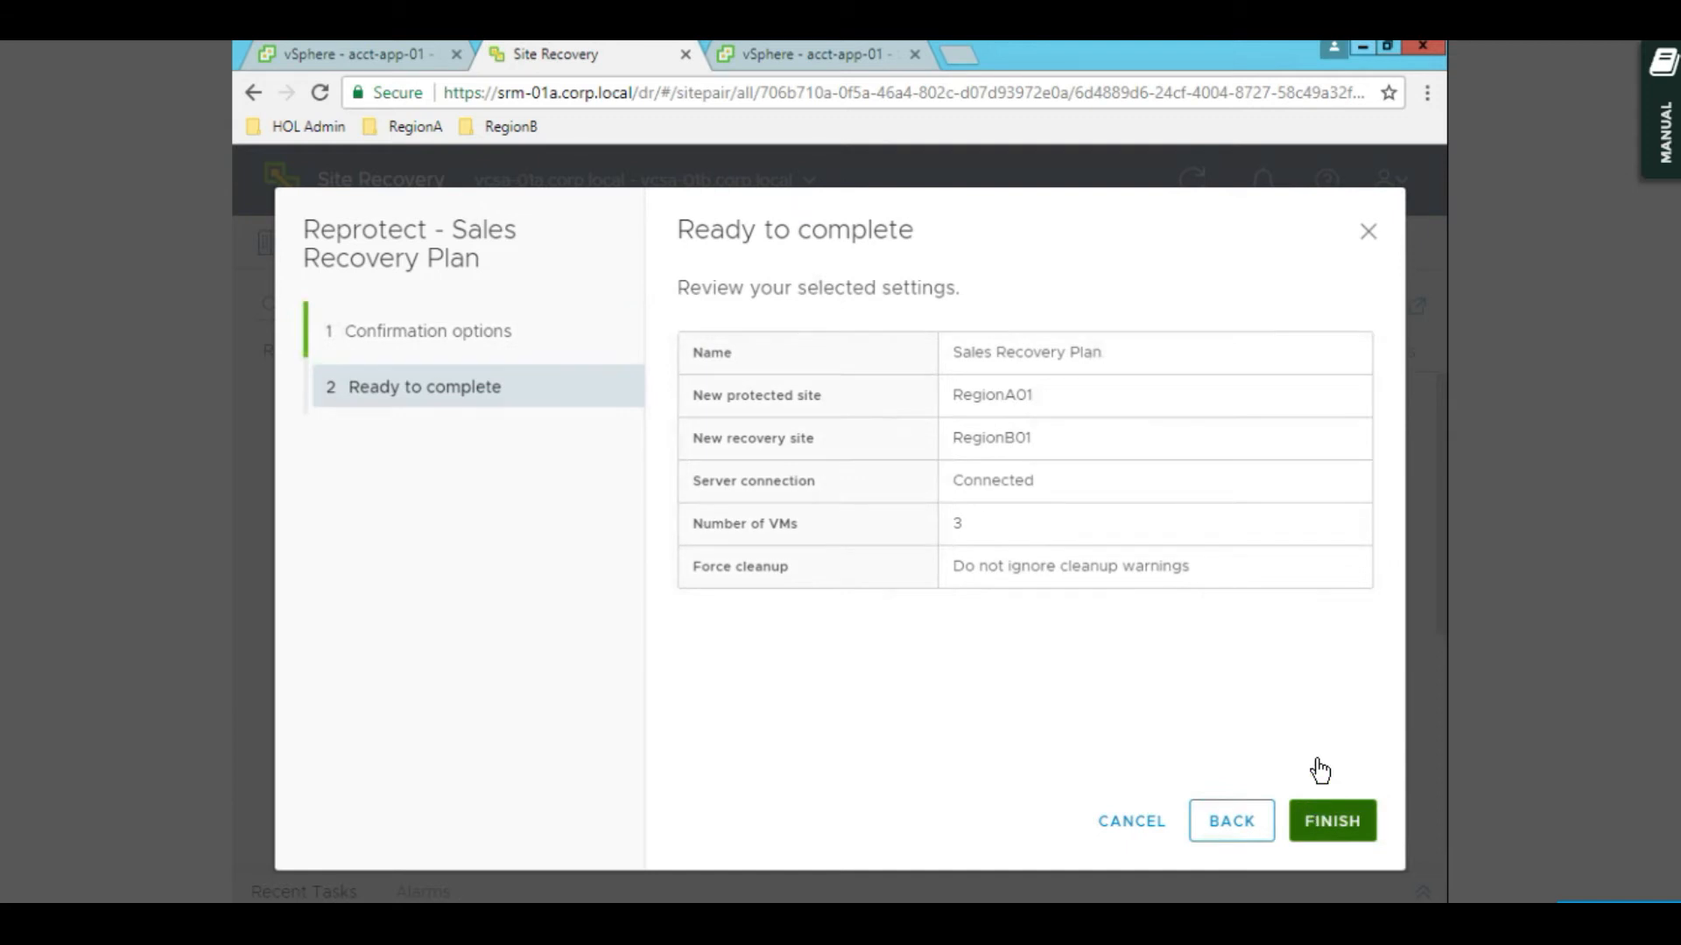
{"action": "left_click", "coordinate": [1327, 822]}
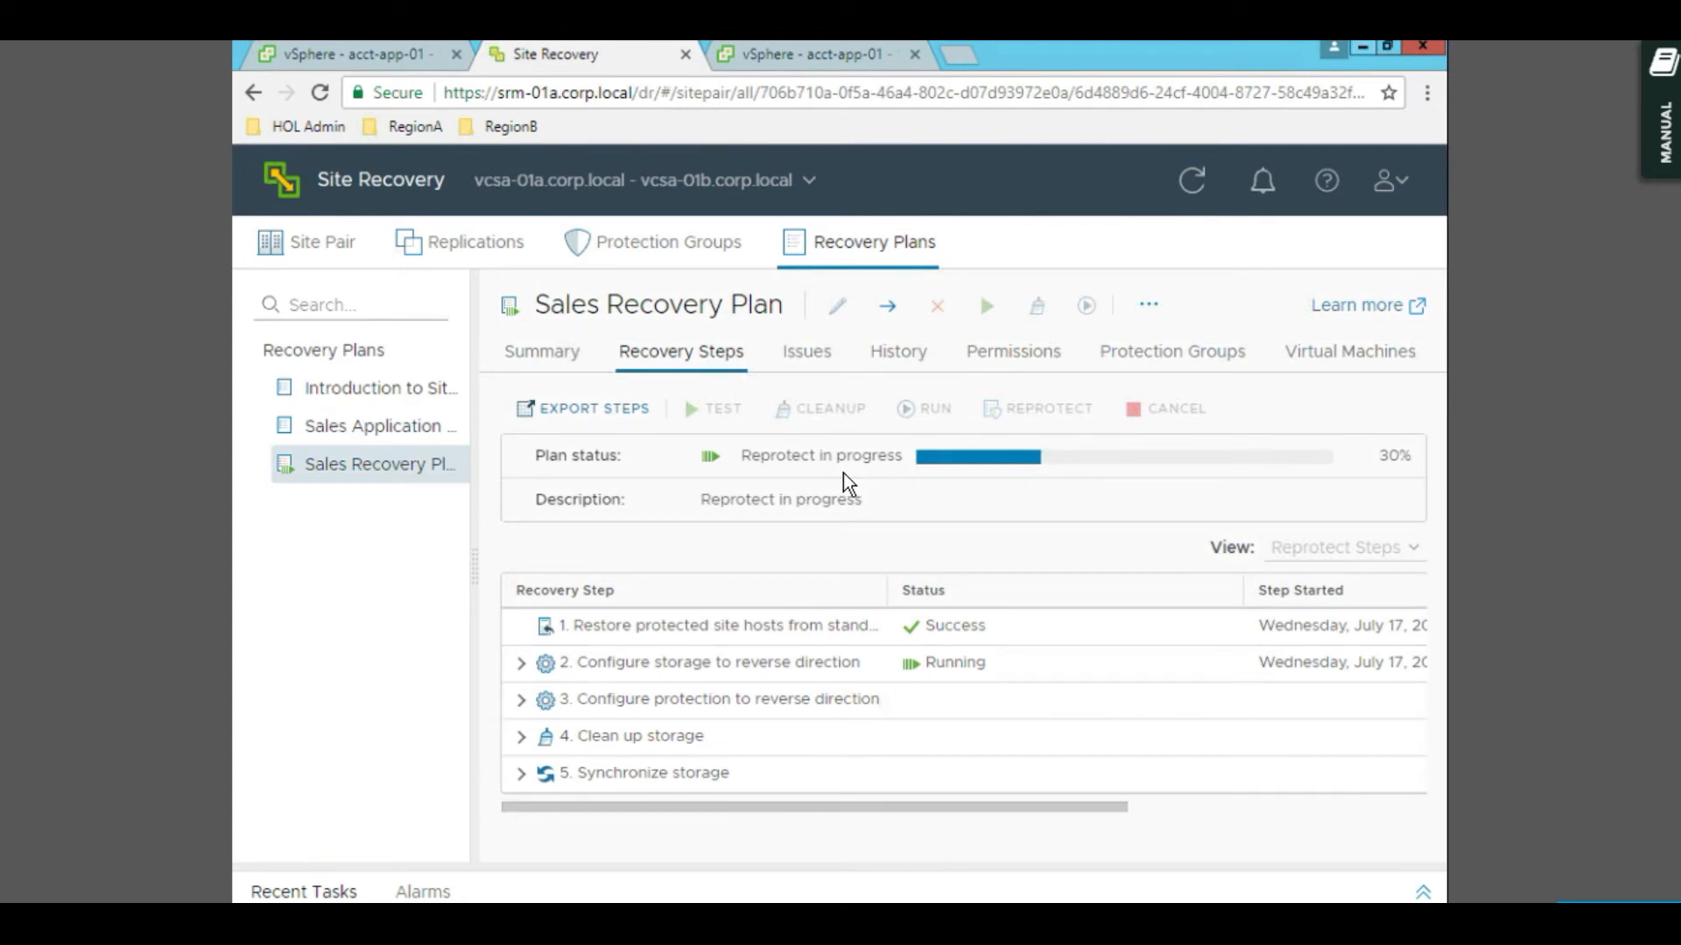
- Export the plan's recovery steps as a Web Page (*.html) report, view it, then show History
{"action": "left_click", "coordinate": [593, 415]}
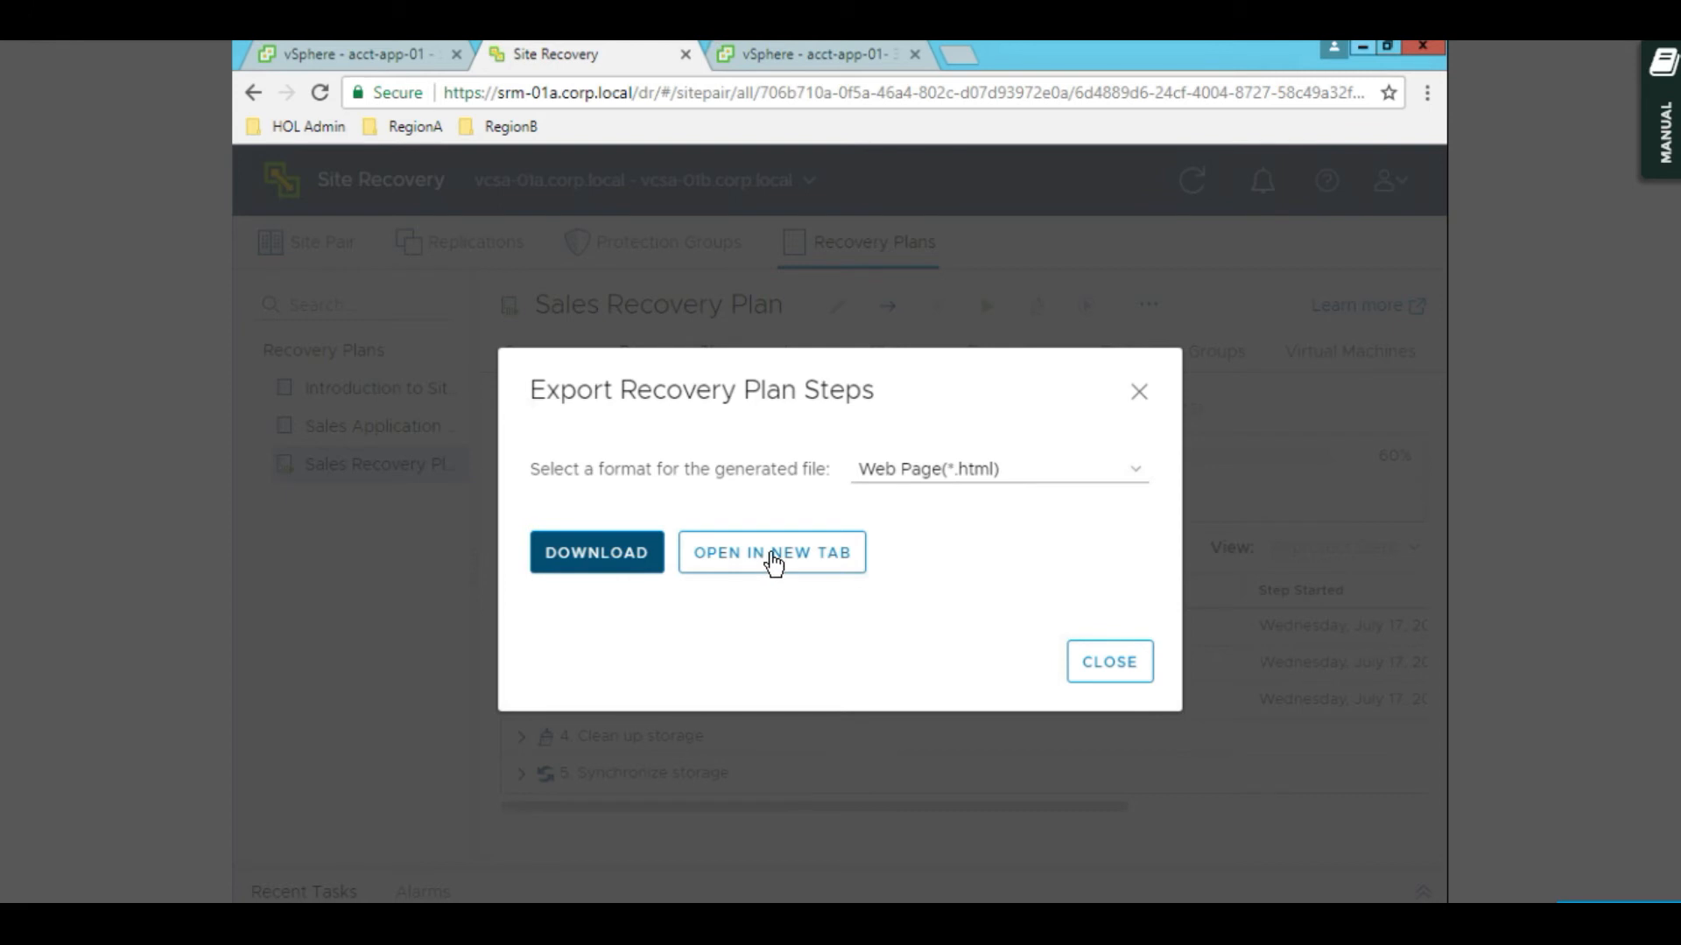
{"action": "left_click", "coordinate": [602, 561]}
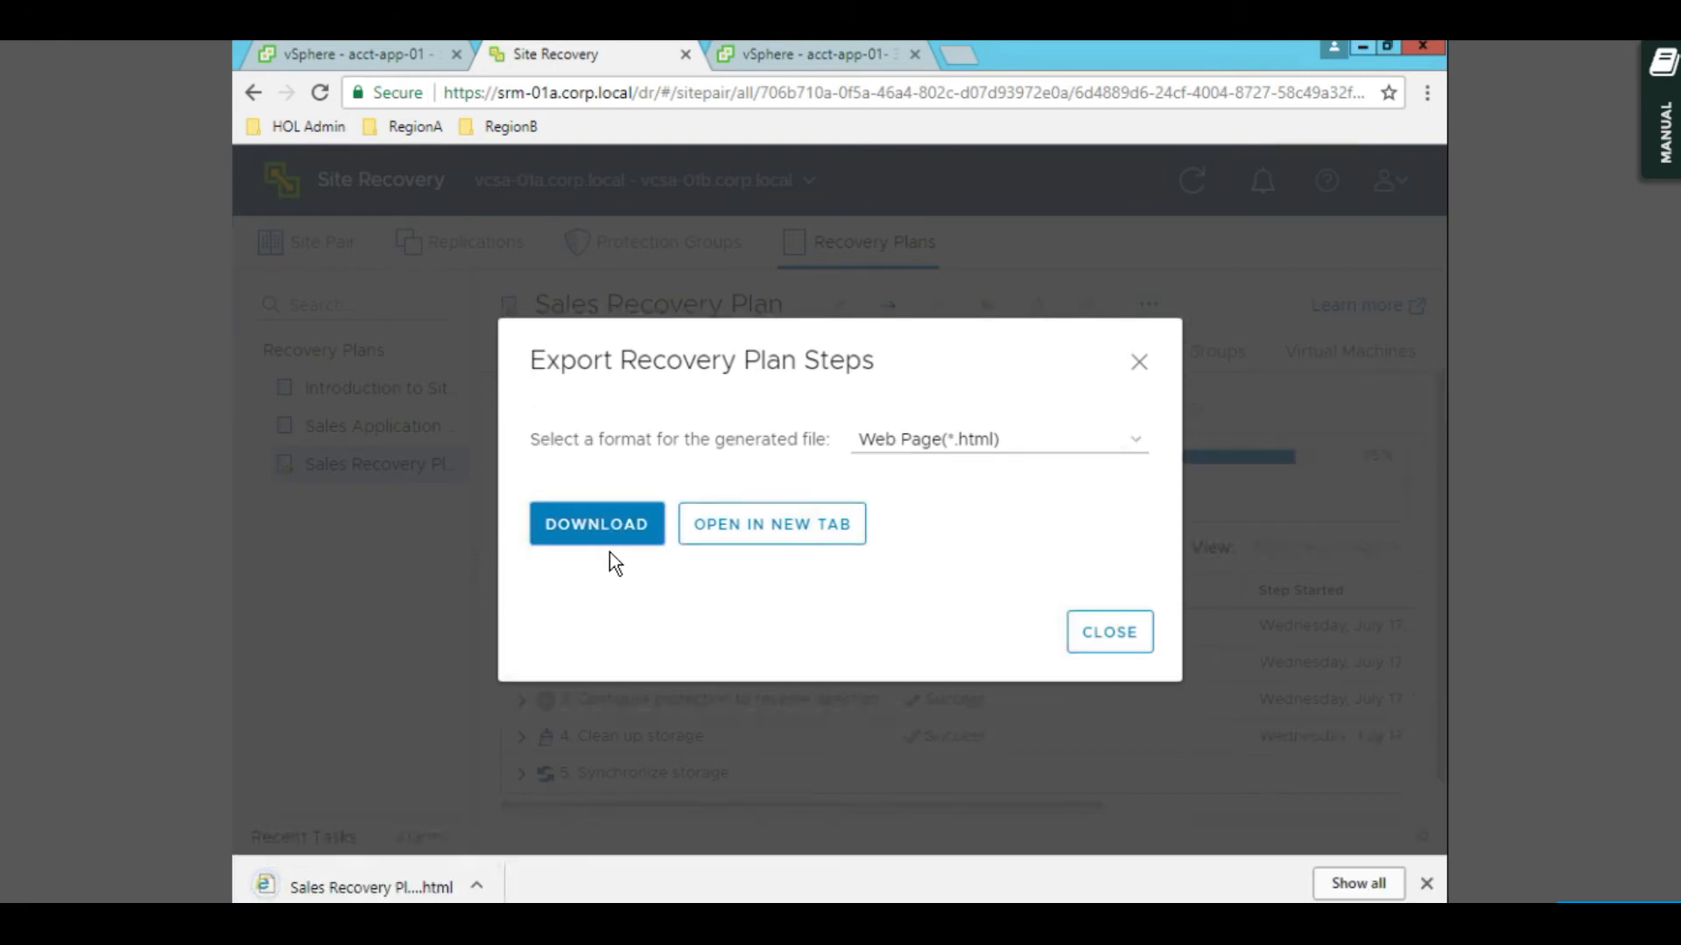
{"action": "left_click", "coordinate": [376, 889]}
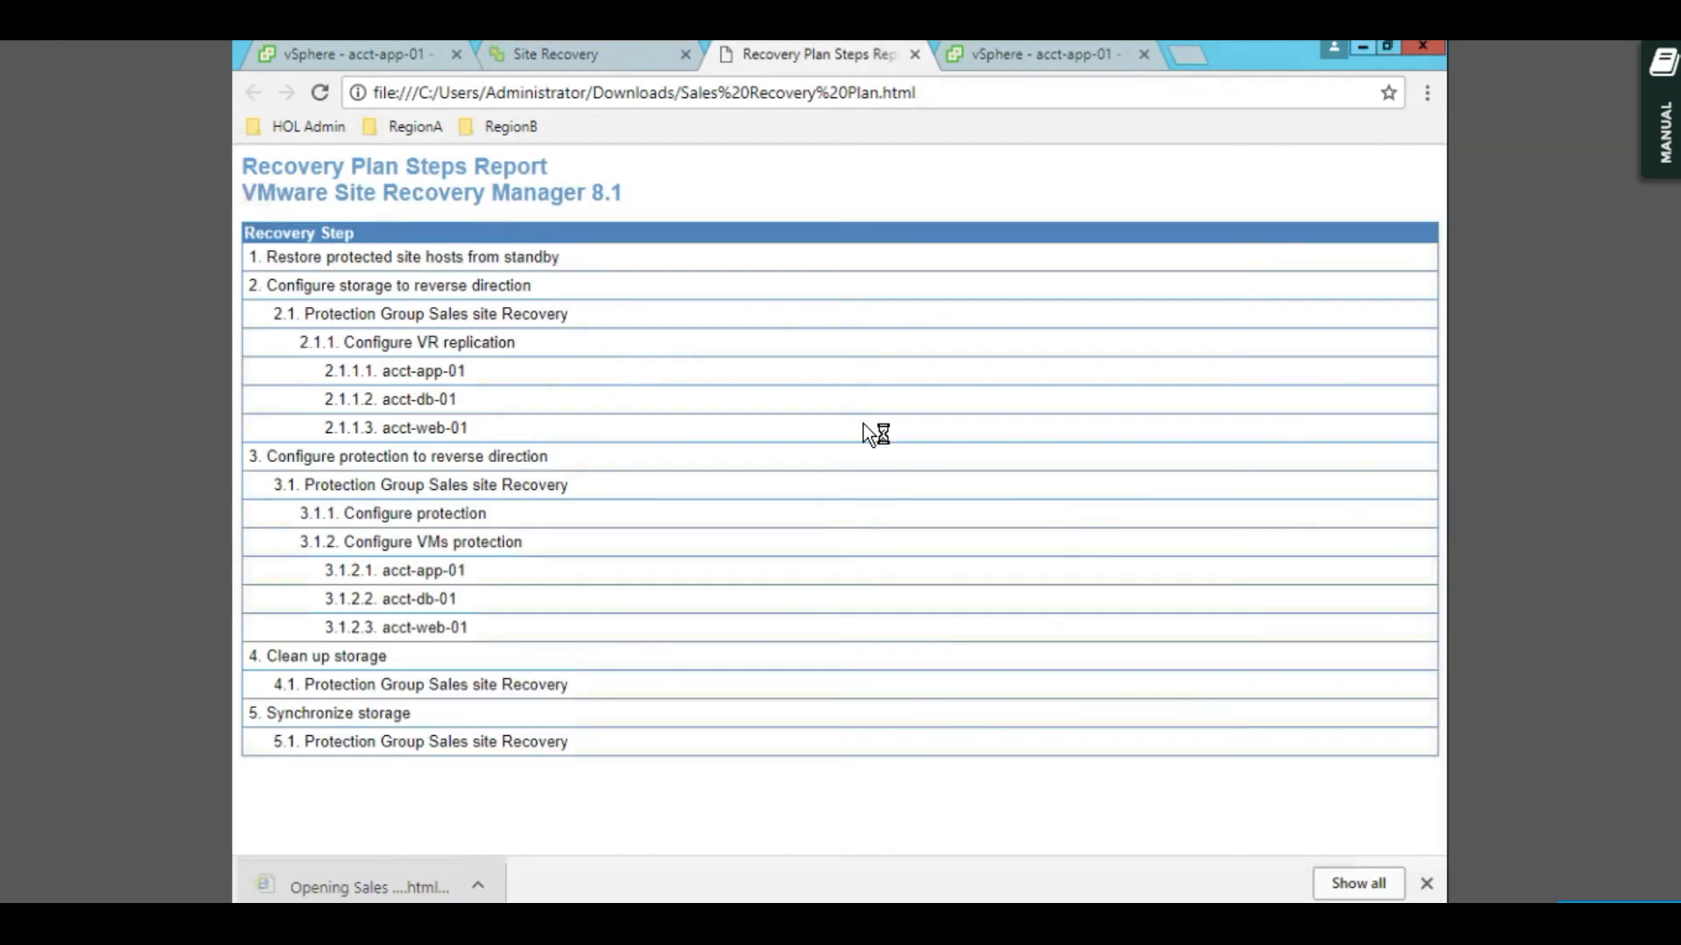
{"action": "left_click", "coordinate": [917, 56]}
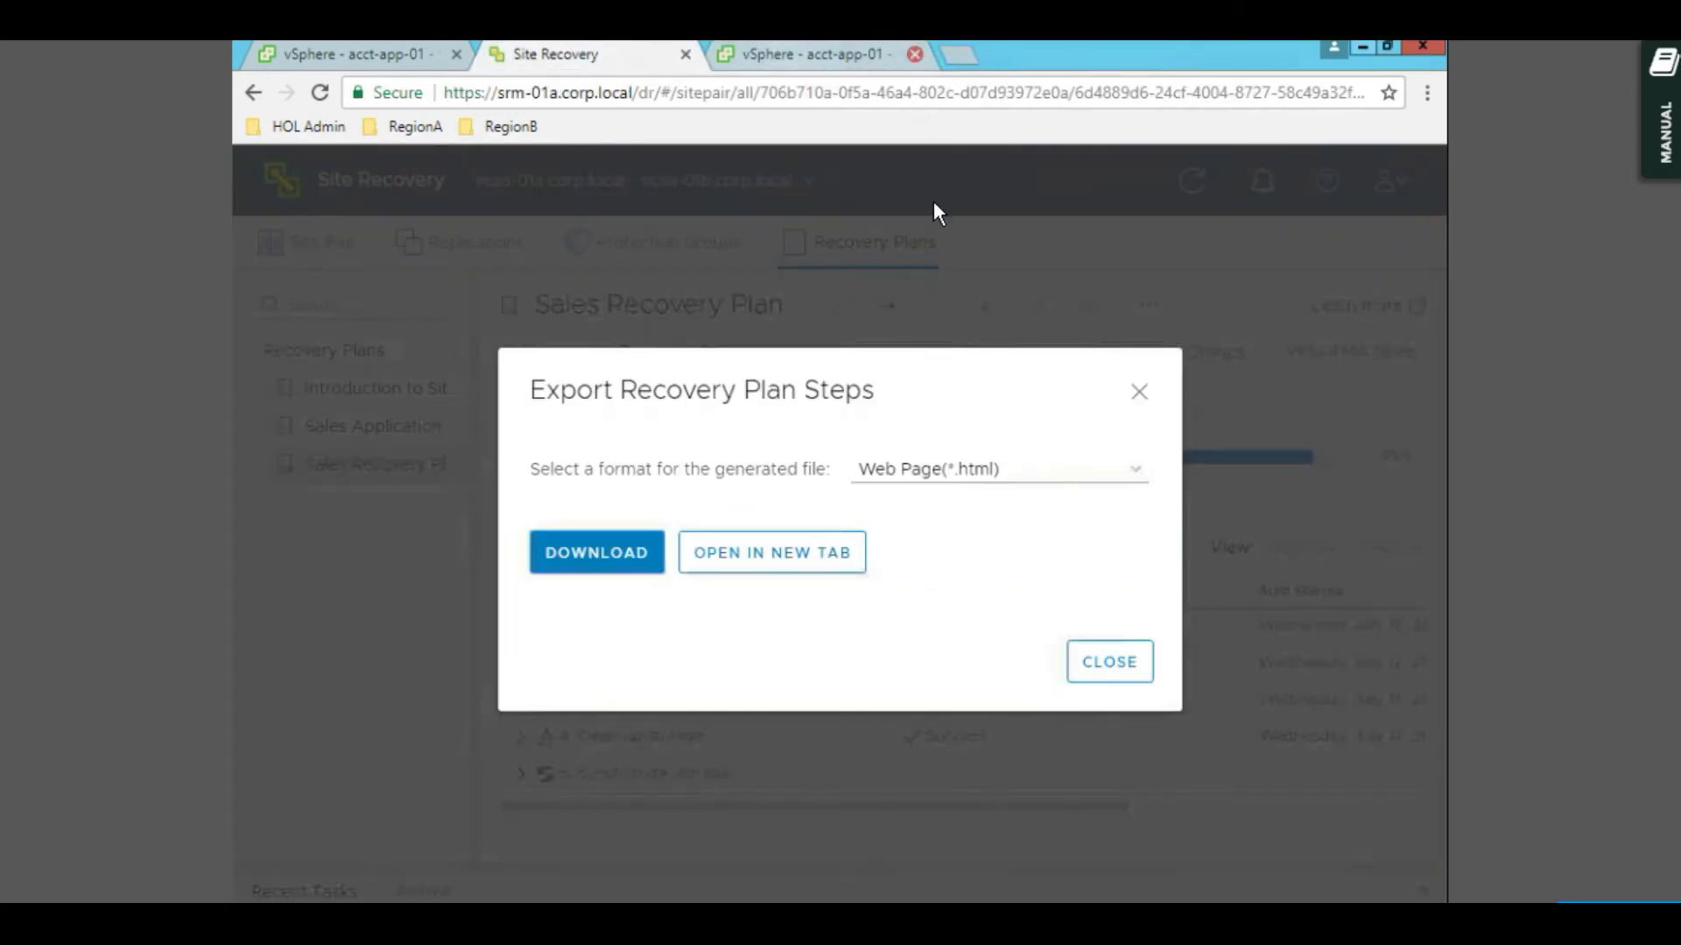
{"action": "left_click", "coordinate": [1105, 664]}
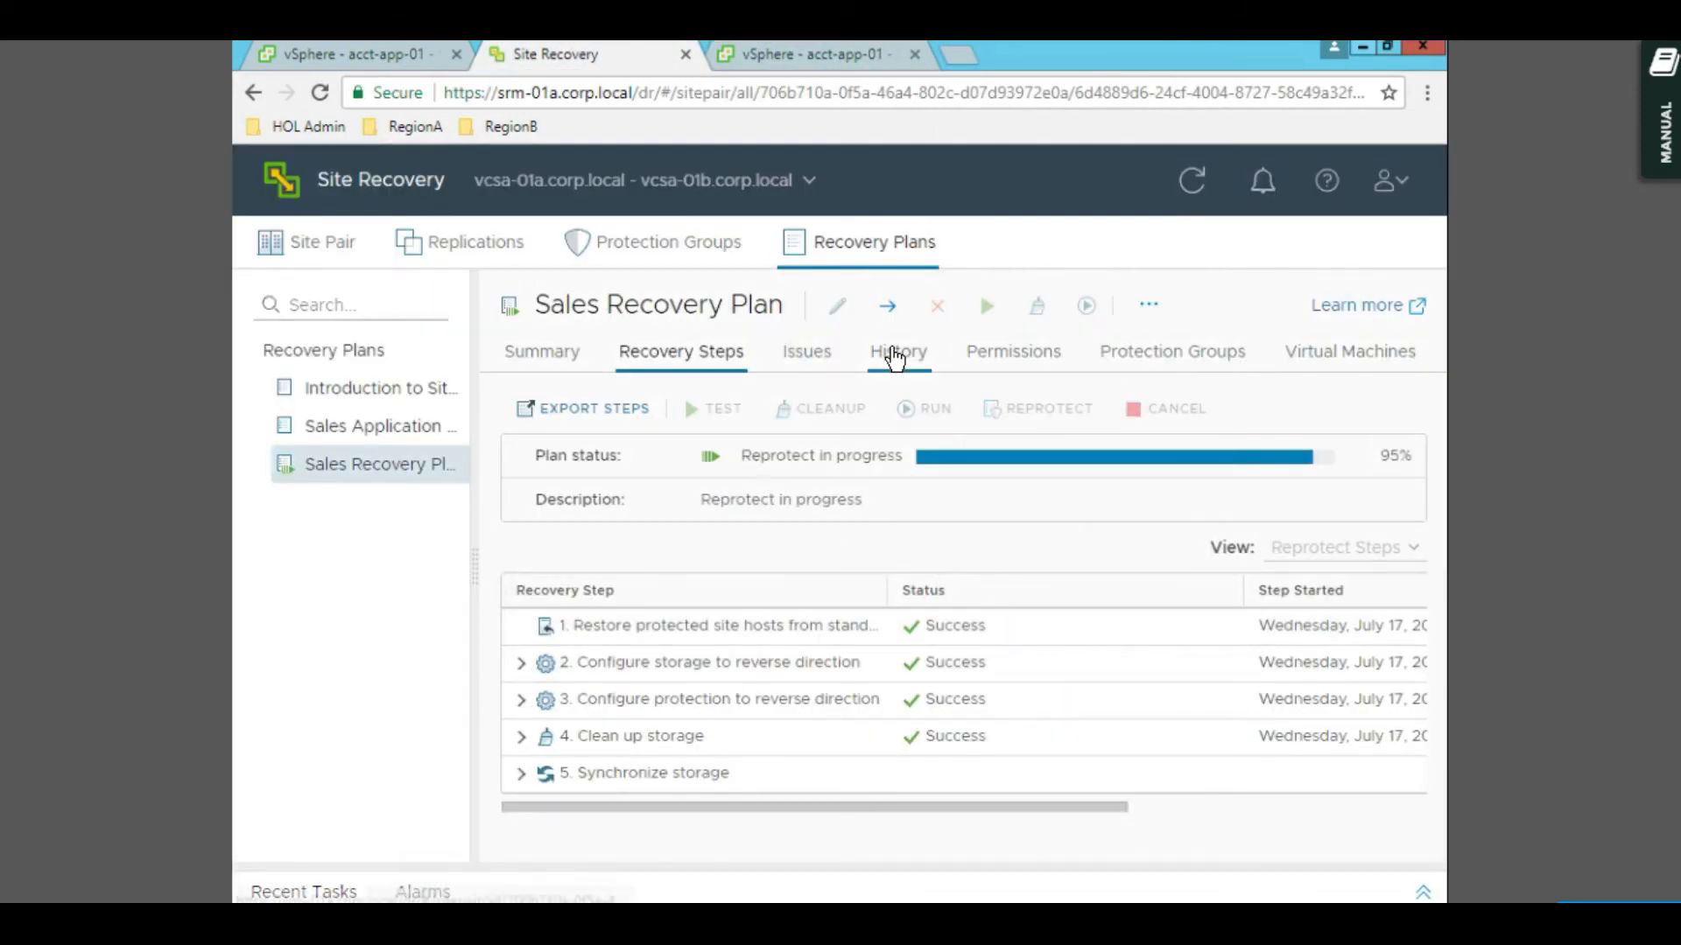
{"action": "left_click", "coordinate": [893, 357]}
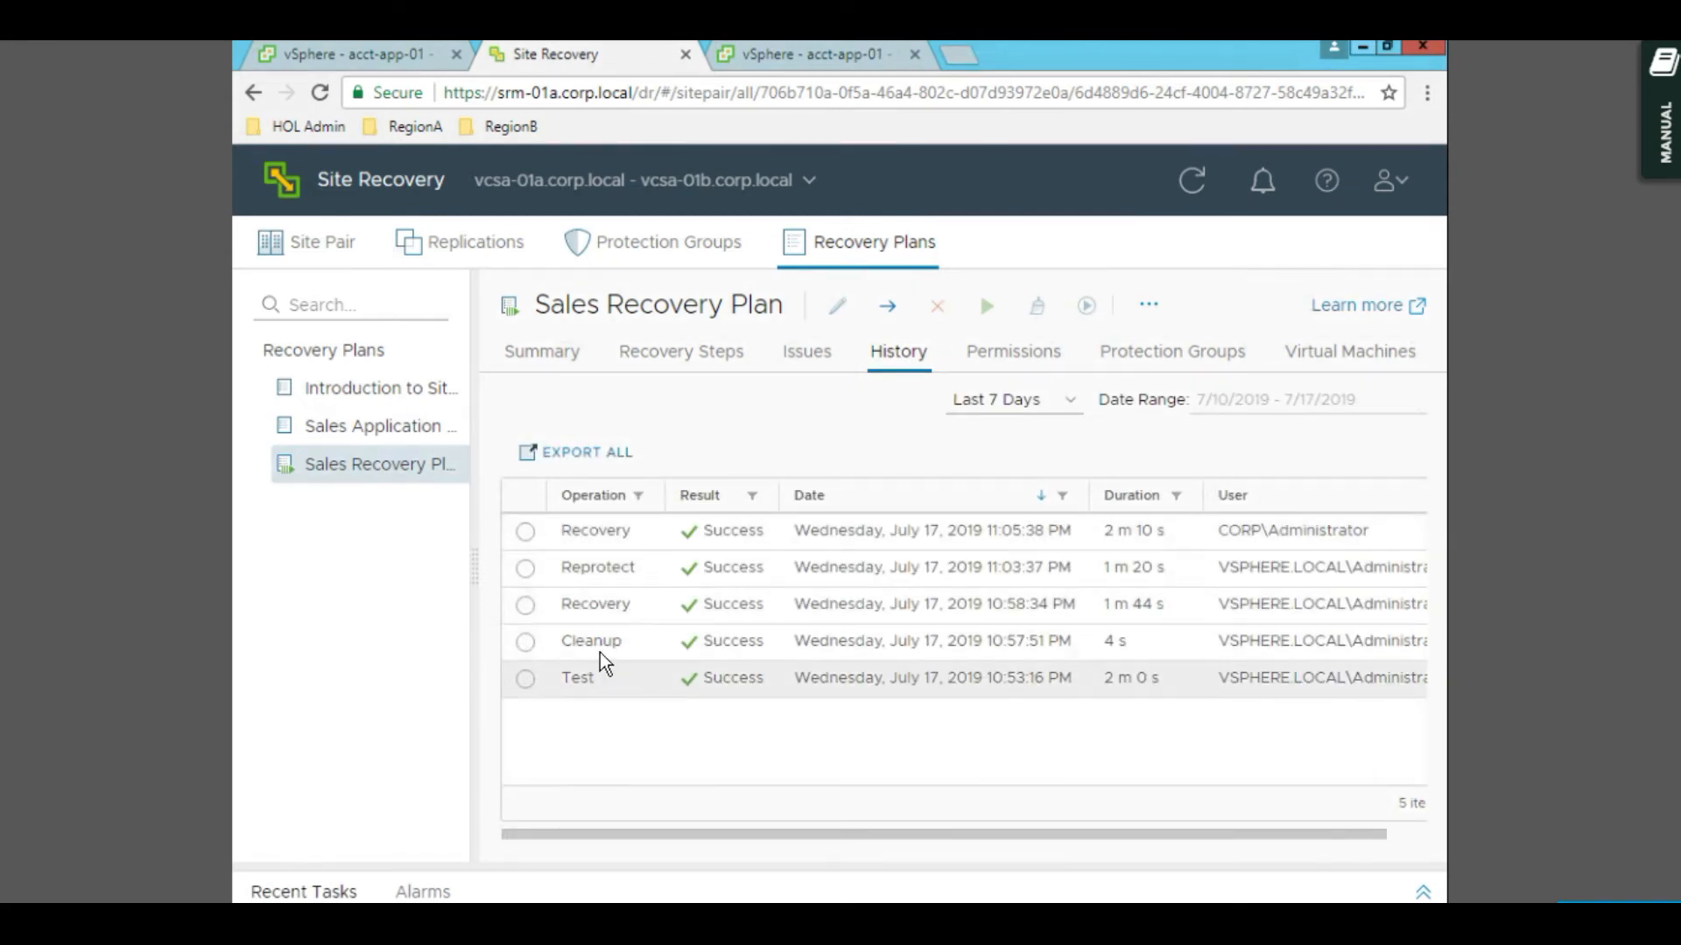
- Select the 10:58:34 PM Recovery run and start a report export, then cancel it
{"action": "left_click", "coordinate": [600, 604]}
{"action": "left_click", "coordinate": [739, 454]}
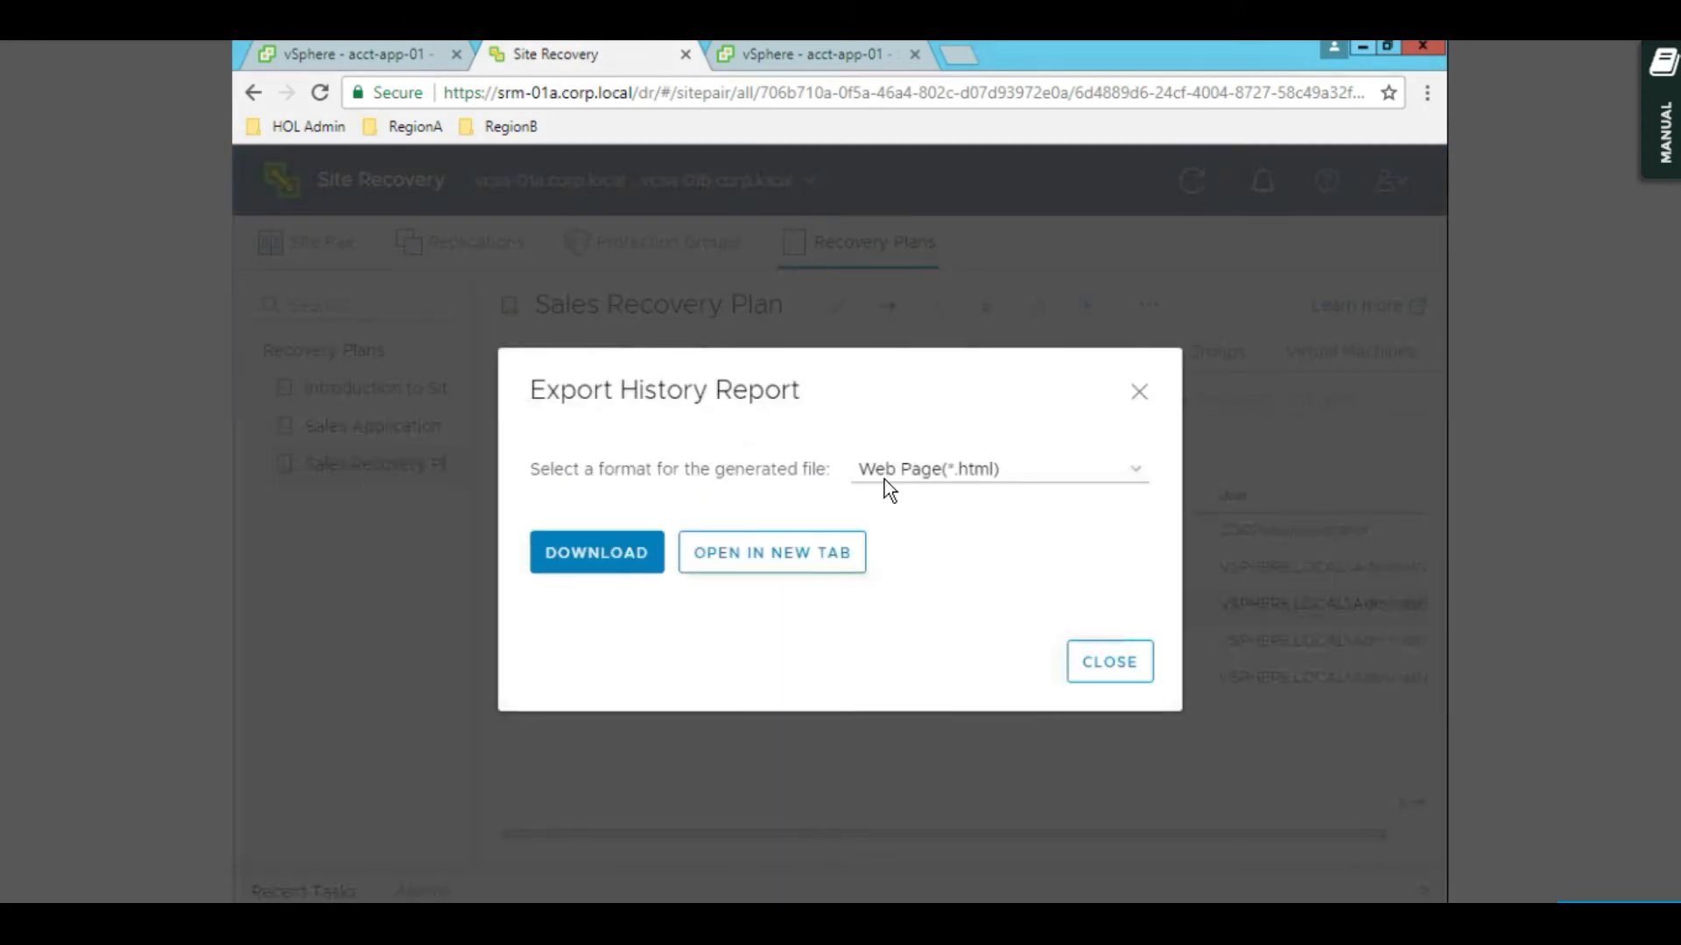
{"action": "left_click", "coordinate": [1108, 663]}
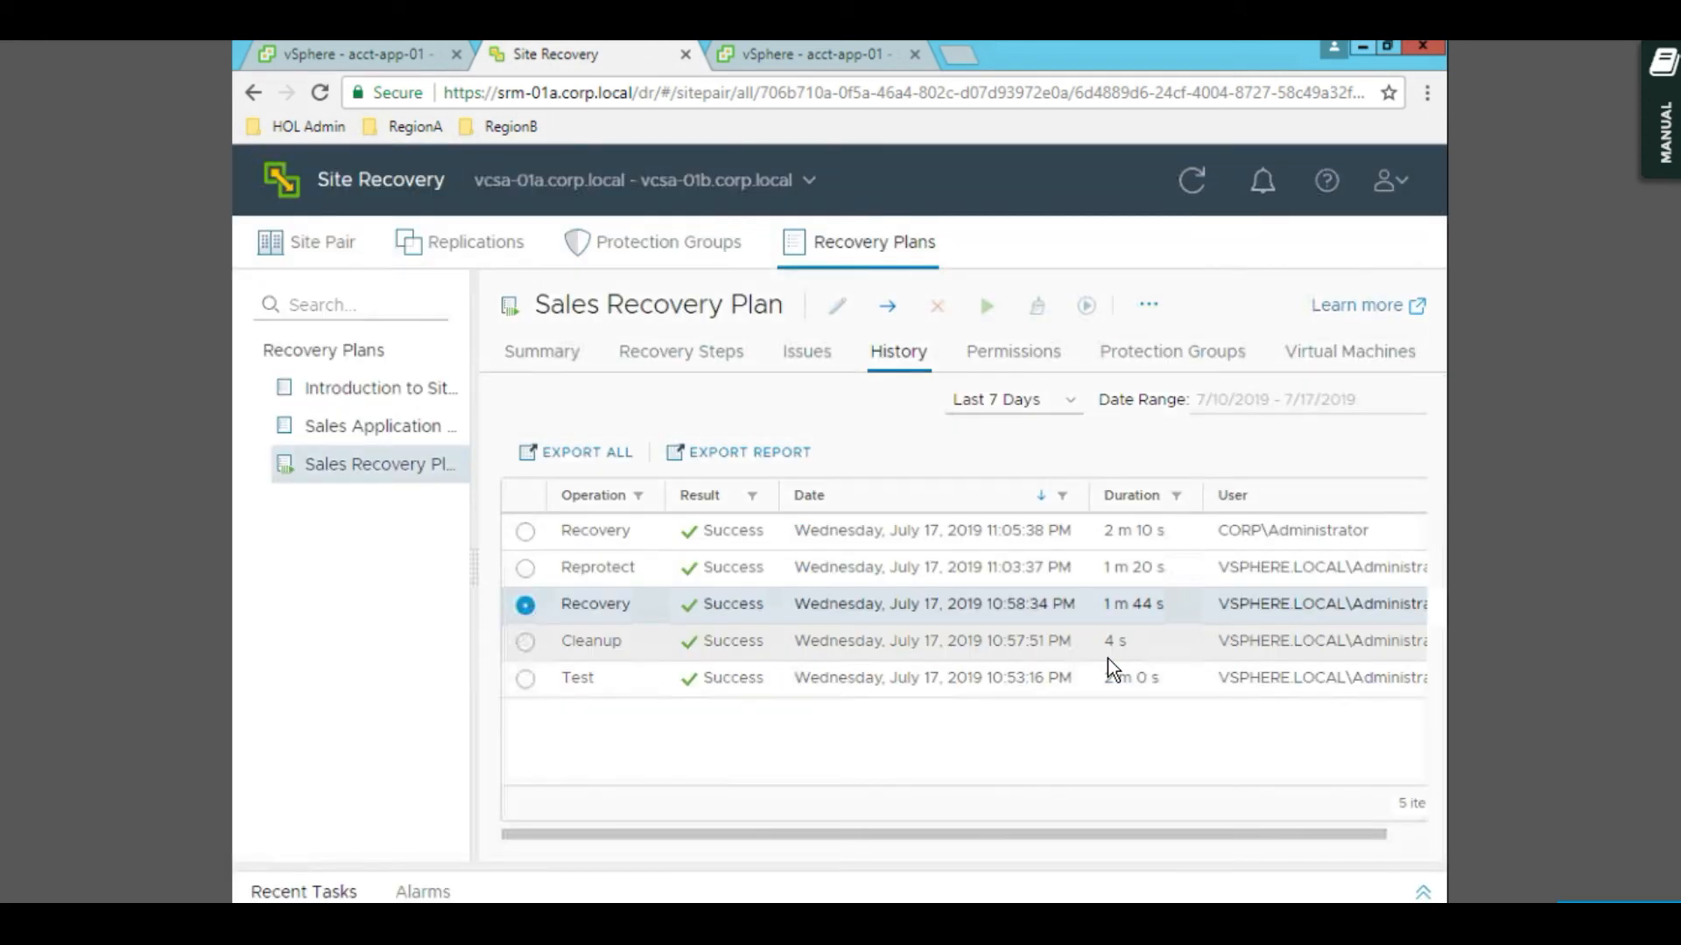
- Export the plan's entire run history as an HTML report, open it, then select the Reprotect run
{"action": "left_click", "coordinate": [603, 454]}
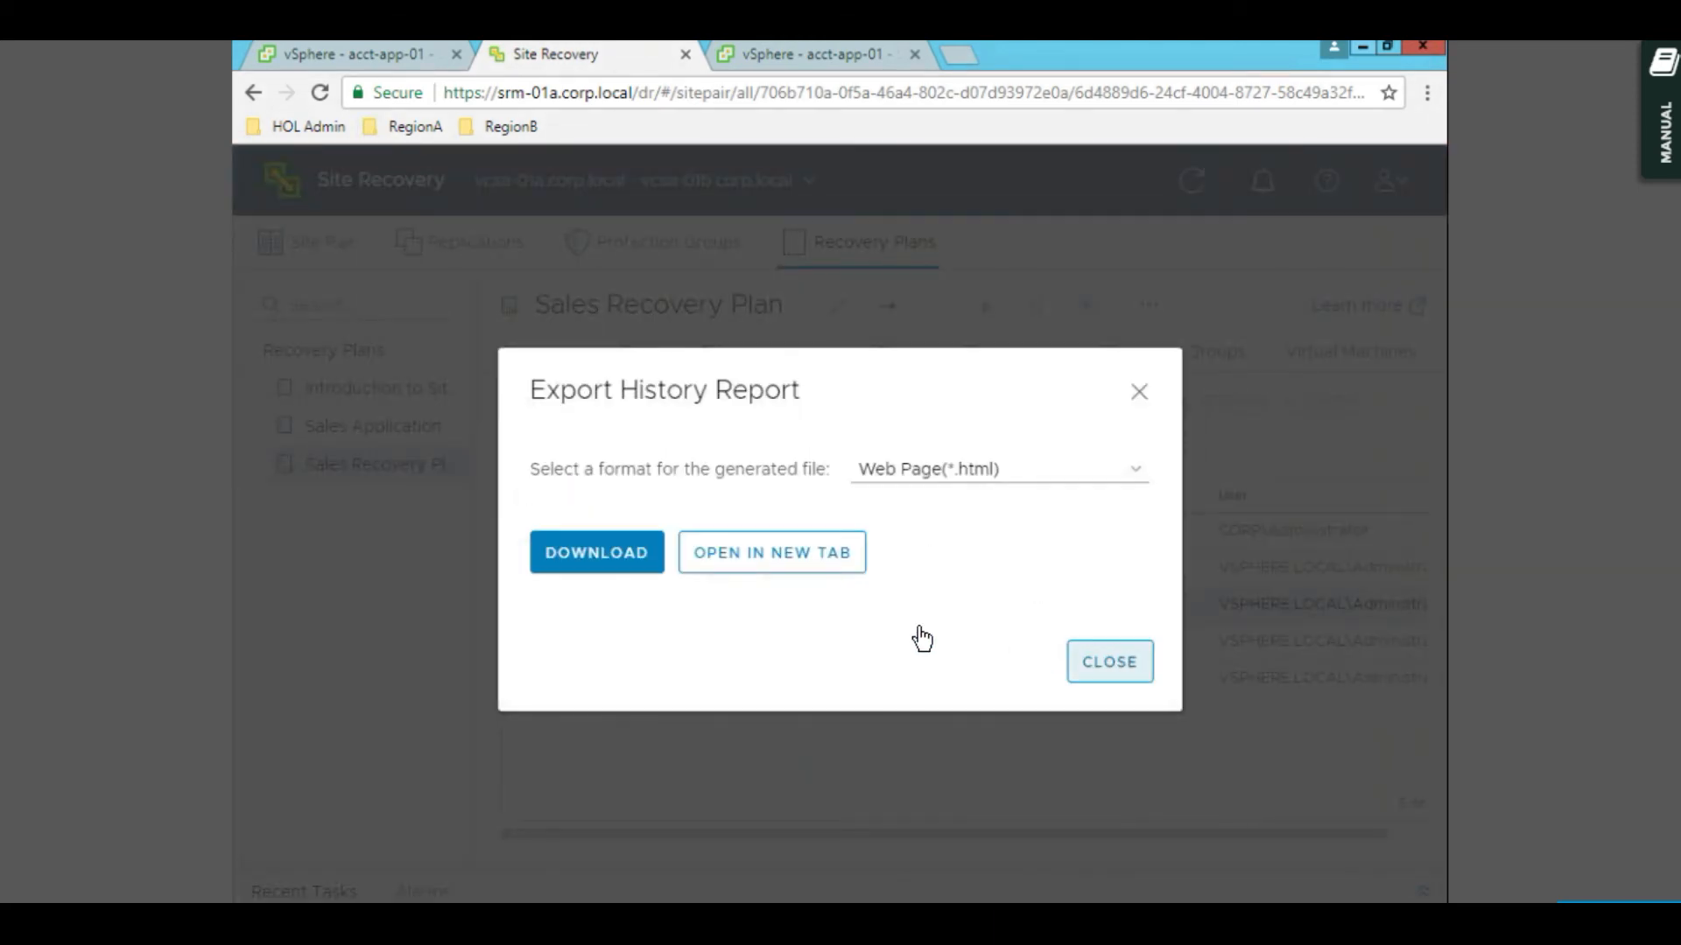
{"action": "left_click", "coordinate": [584, 549]}
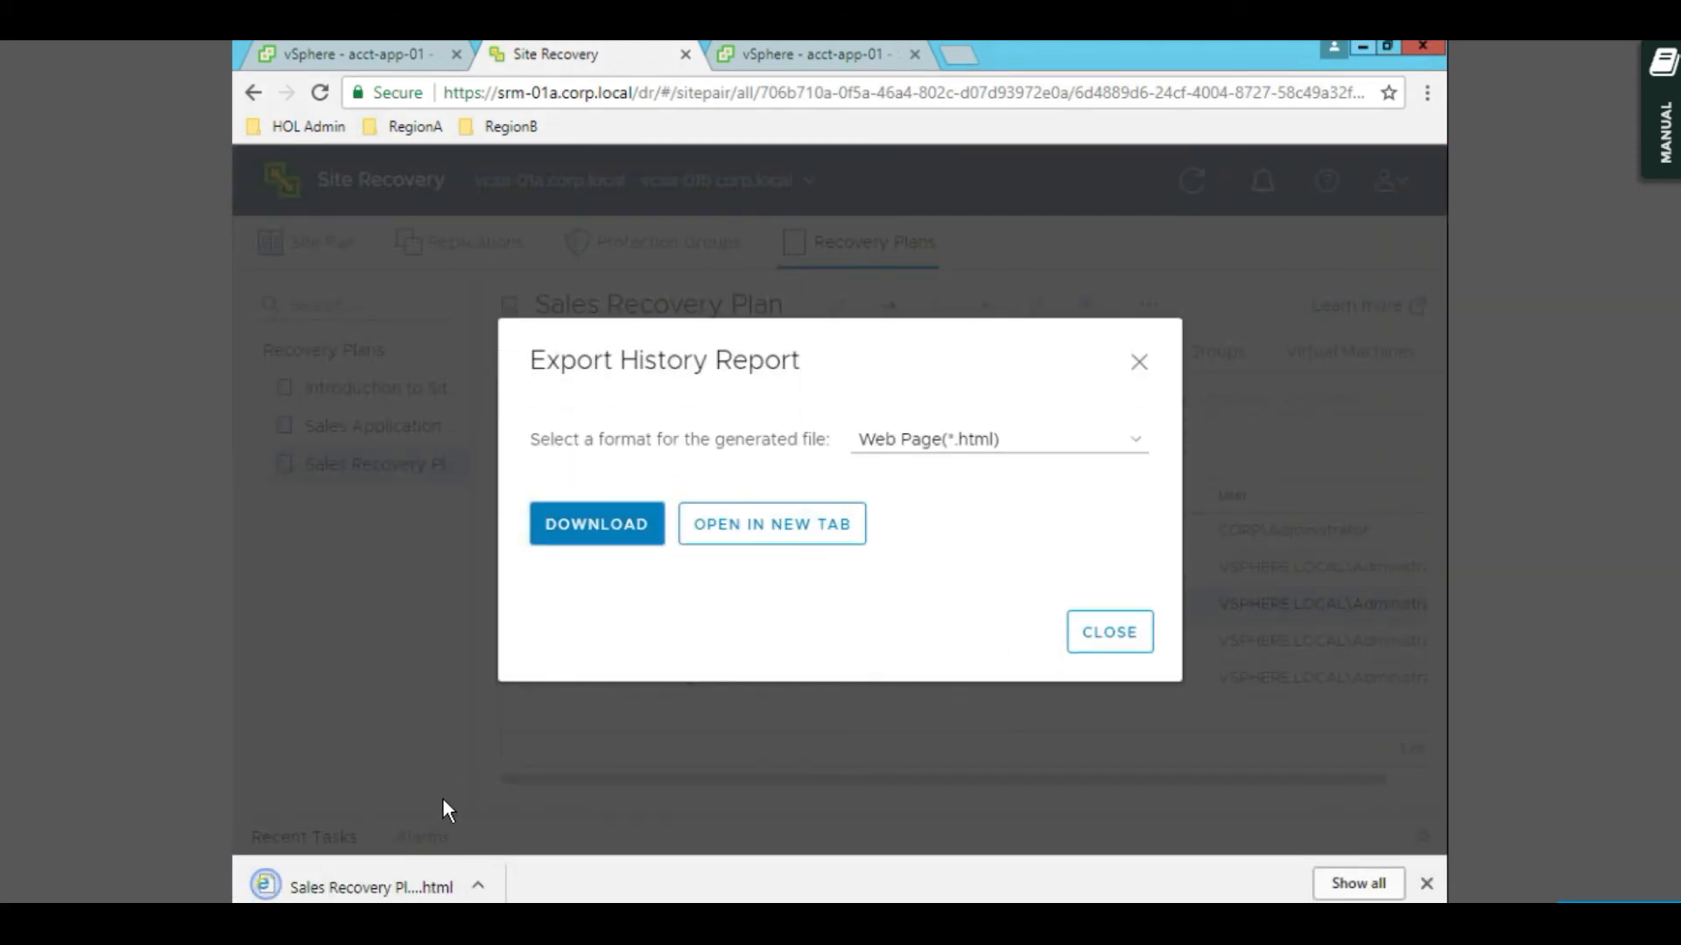
{"action": "left_click", "coordinate": [414, 879]}
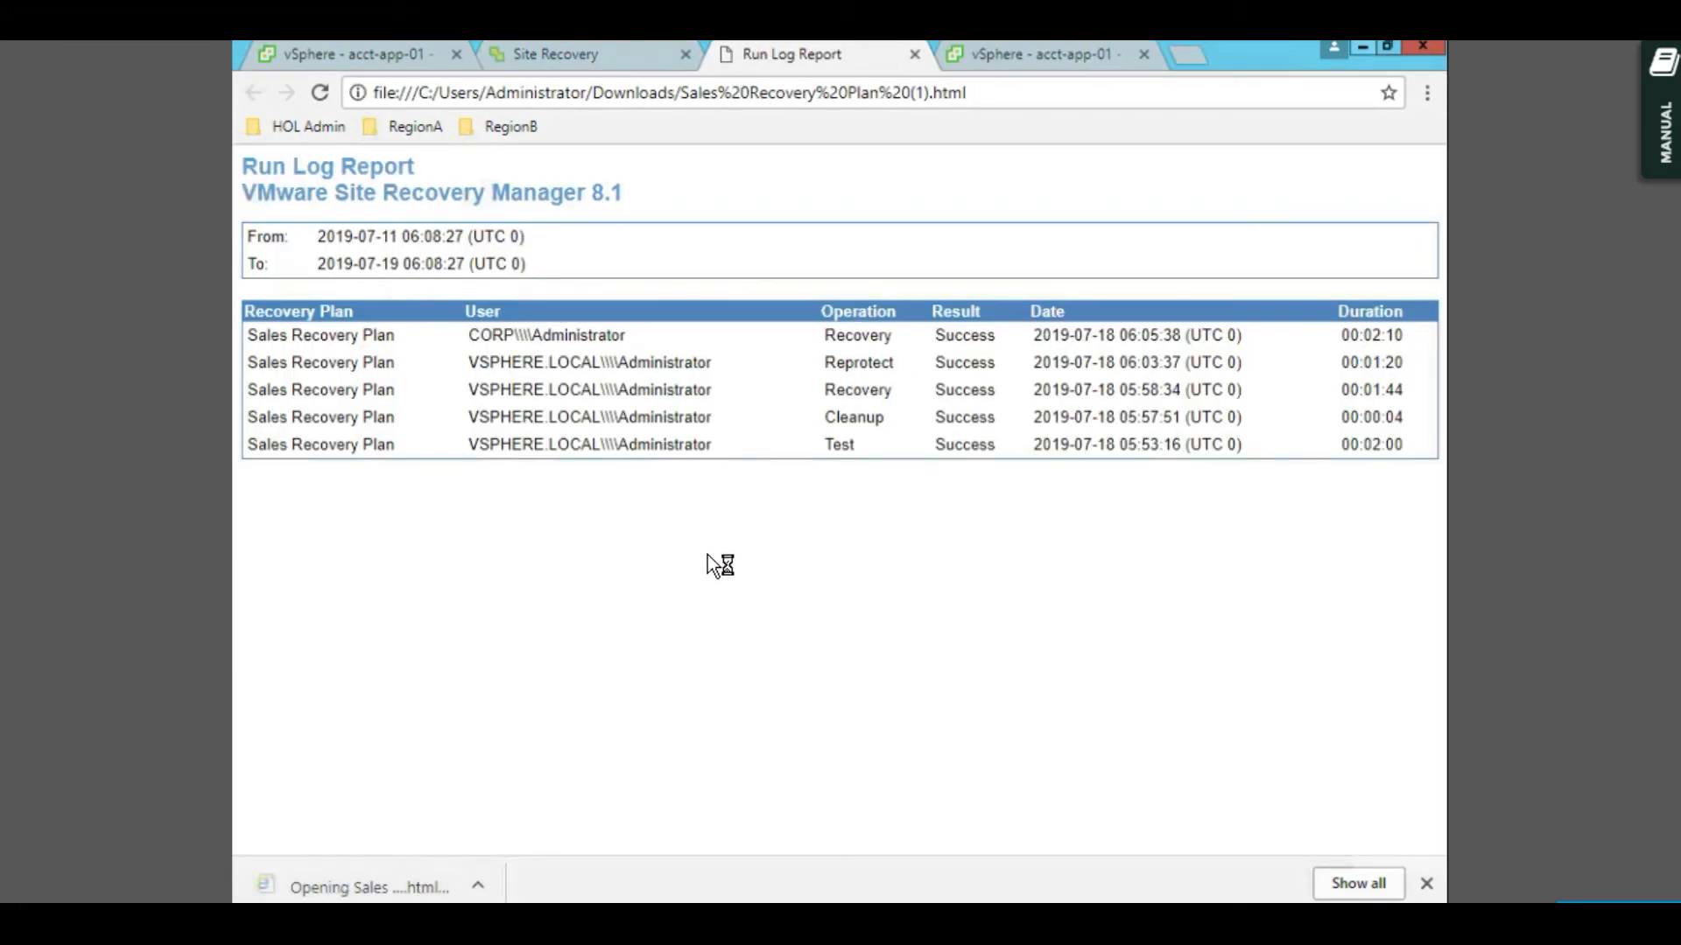
{"action": "left_click", "coordinate": [627, 65]}
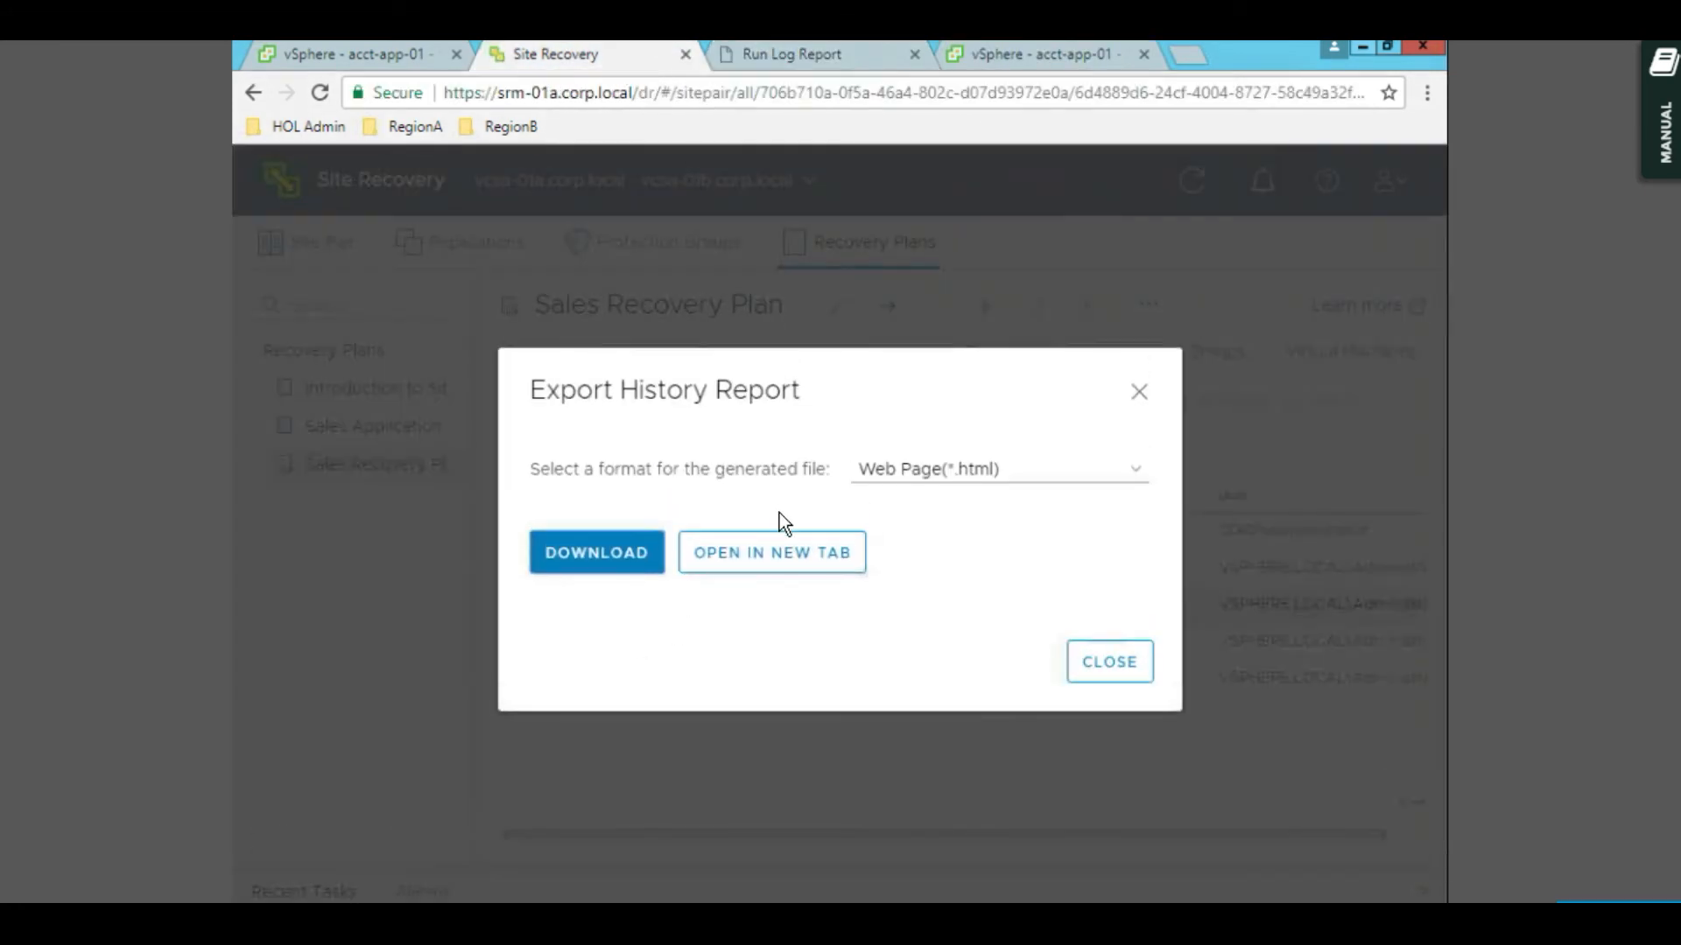
{"action": "left_click", "coordinate": [1105, 662]}
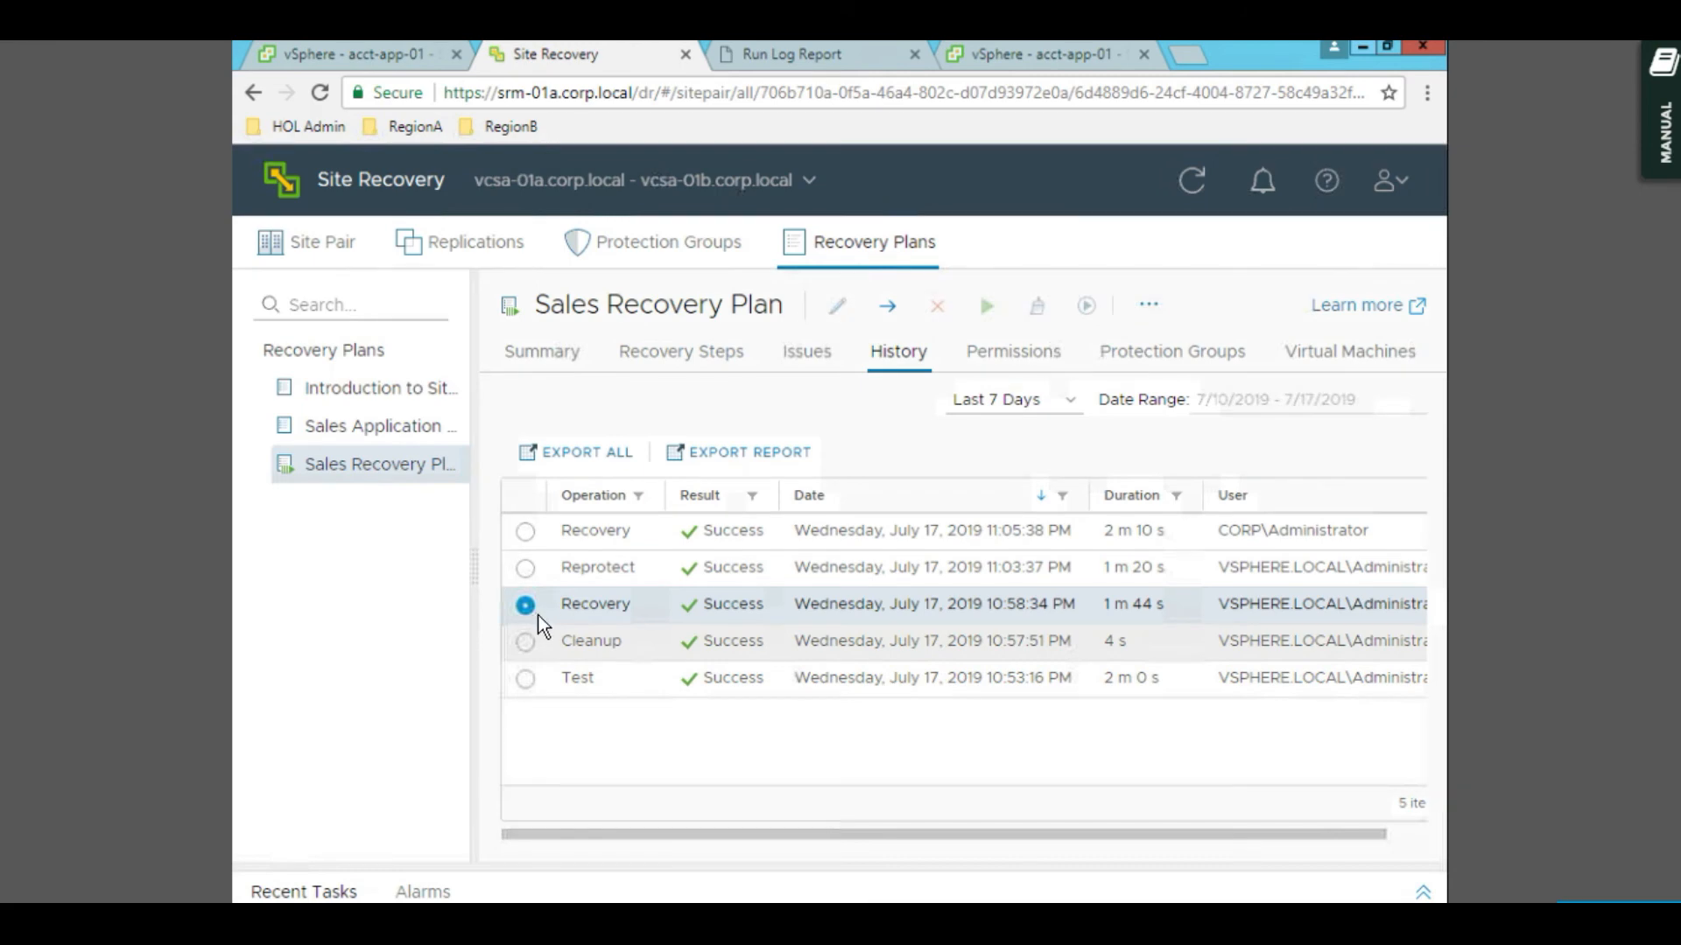
{"action": "left_click", "coordinate": [527, 643]}
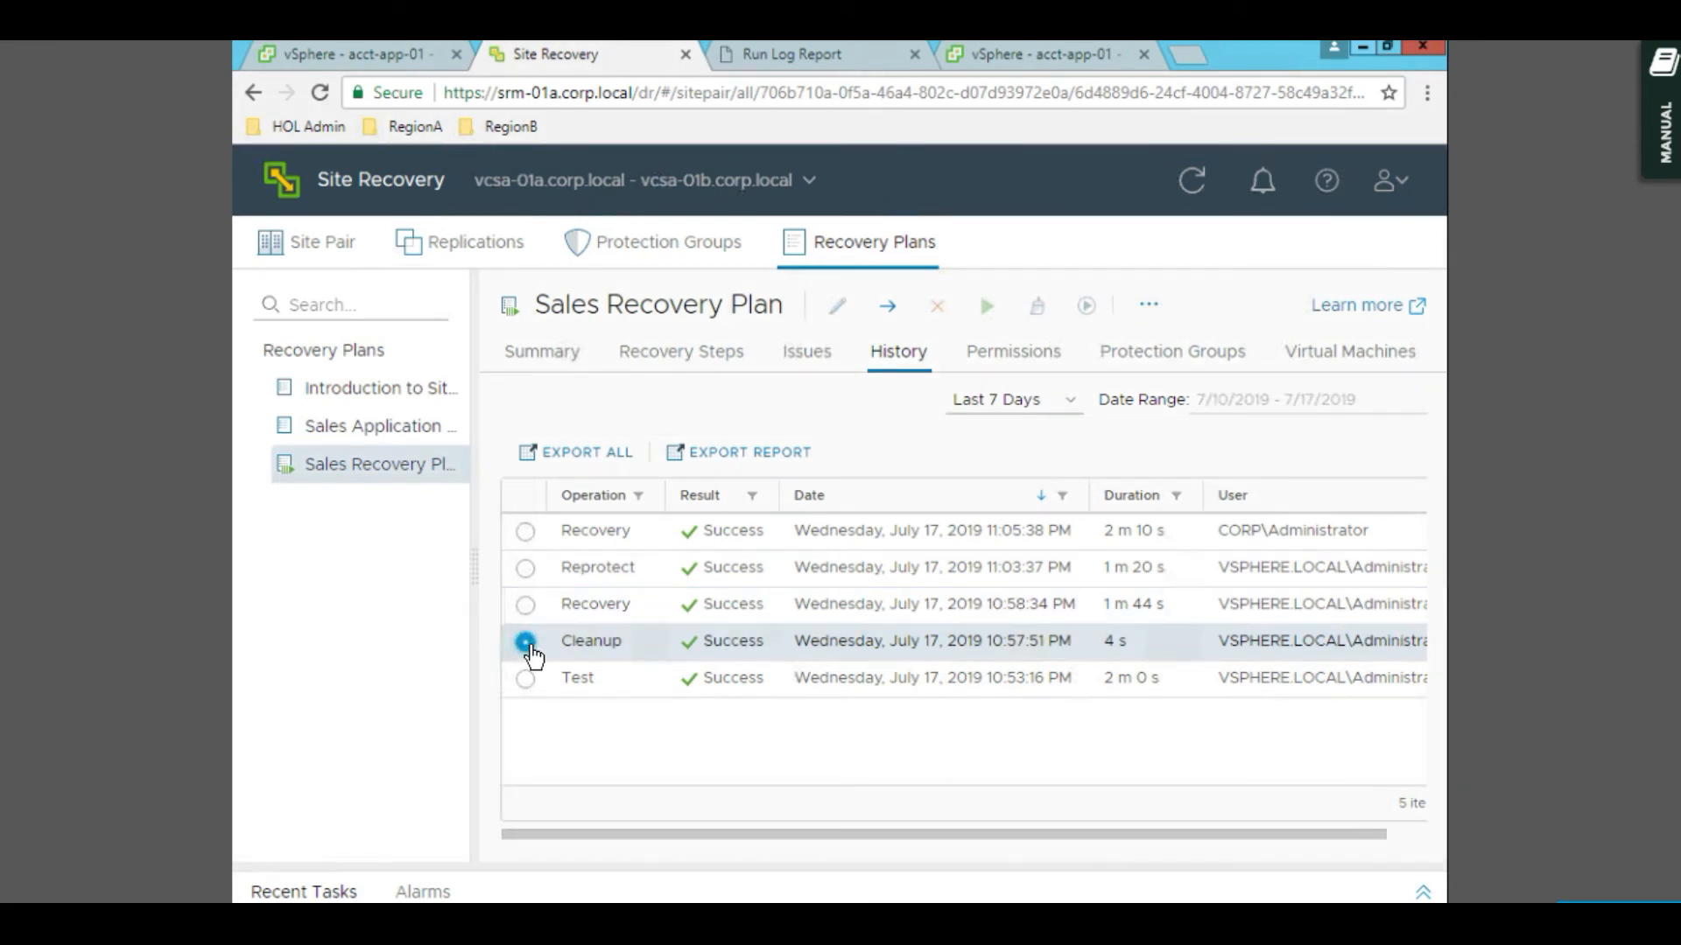
{"action": "left_click", "coordinate": [526, 569]}
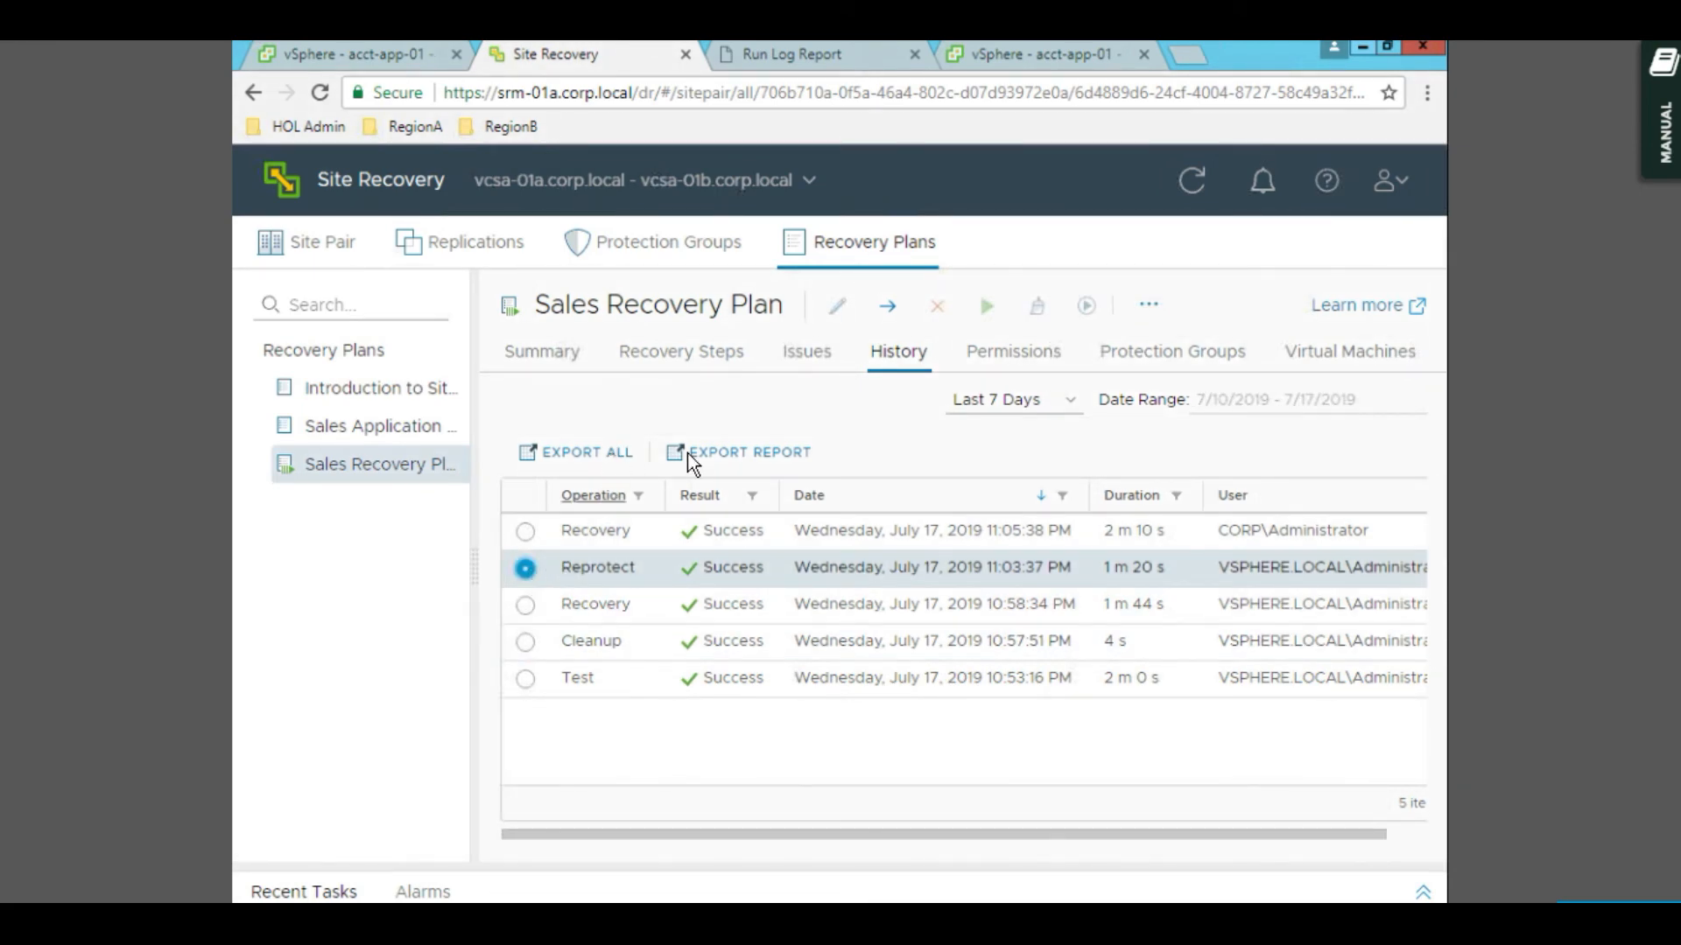
- Download the Reprotect run's history report as HTML and open it
{"action": "left_click", "coordinate": [729, 461]}
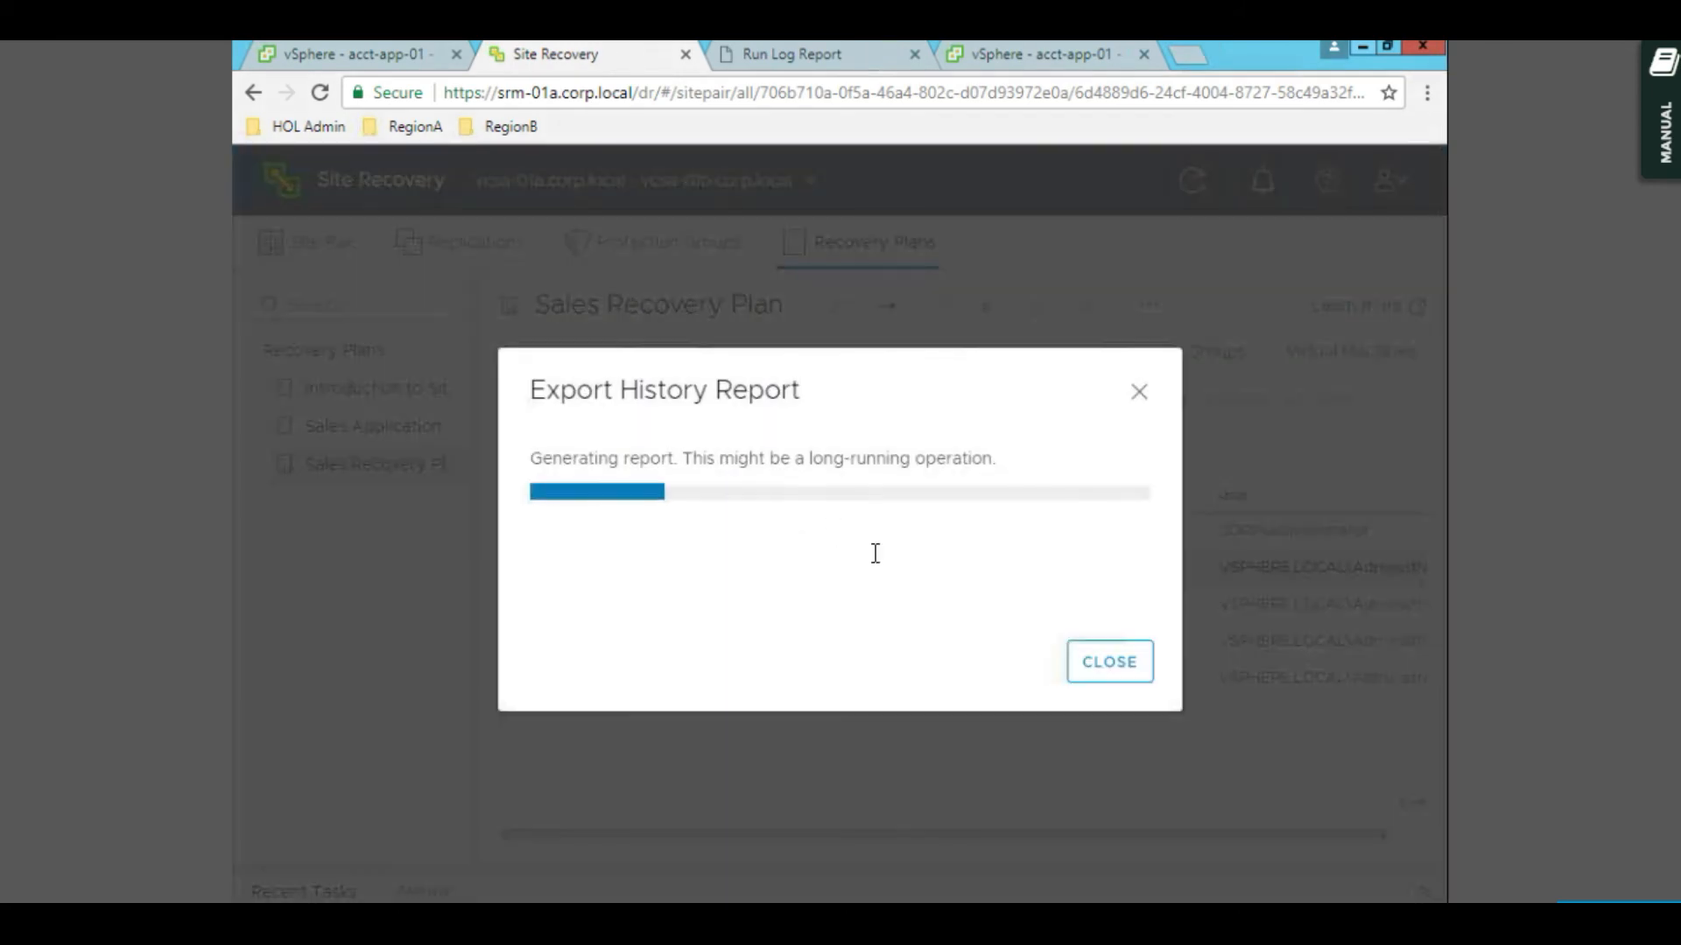
{"action": "left_click", "coordinate": [579, 561]}
{"action": "left_click", "coordinate": [381, 878]}
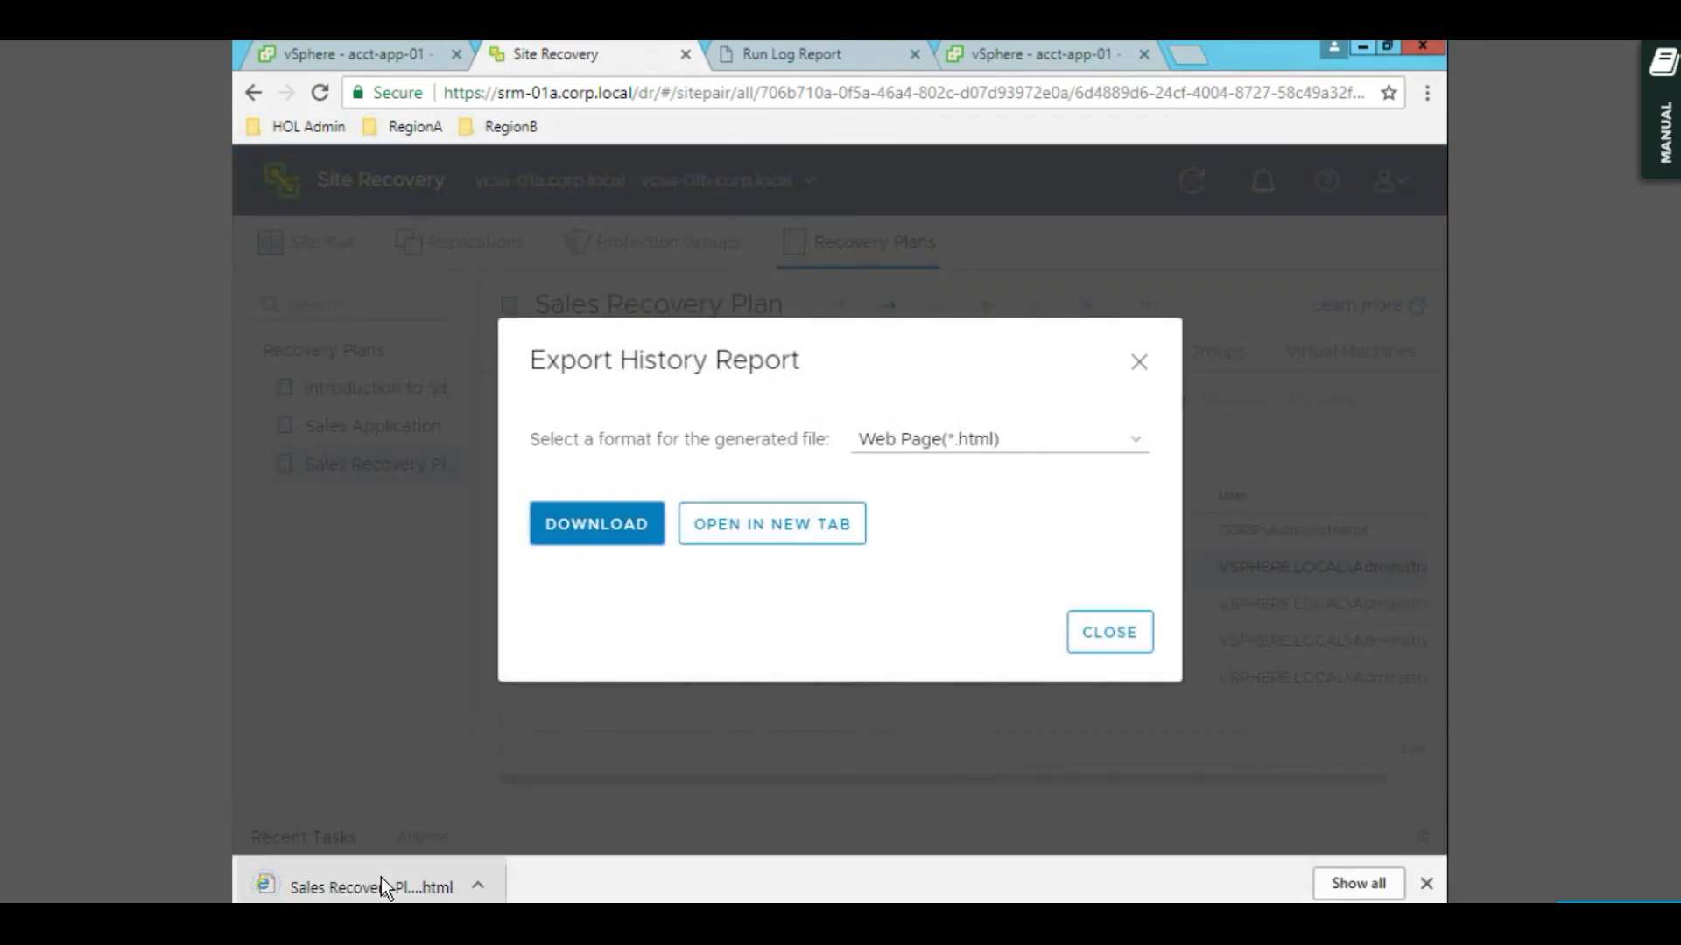
- Scroll the Reprotect report to confirm every step shows Success, then close it
{"action": "scroll", "coordinate": [813, 571], "scroll_direction": "down", "scroll_amount": 5}
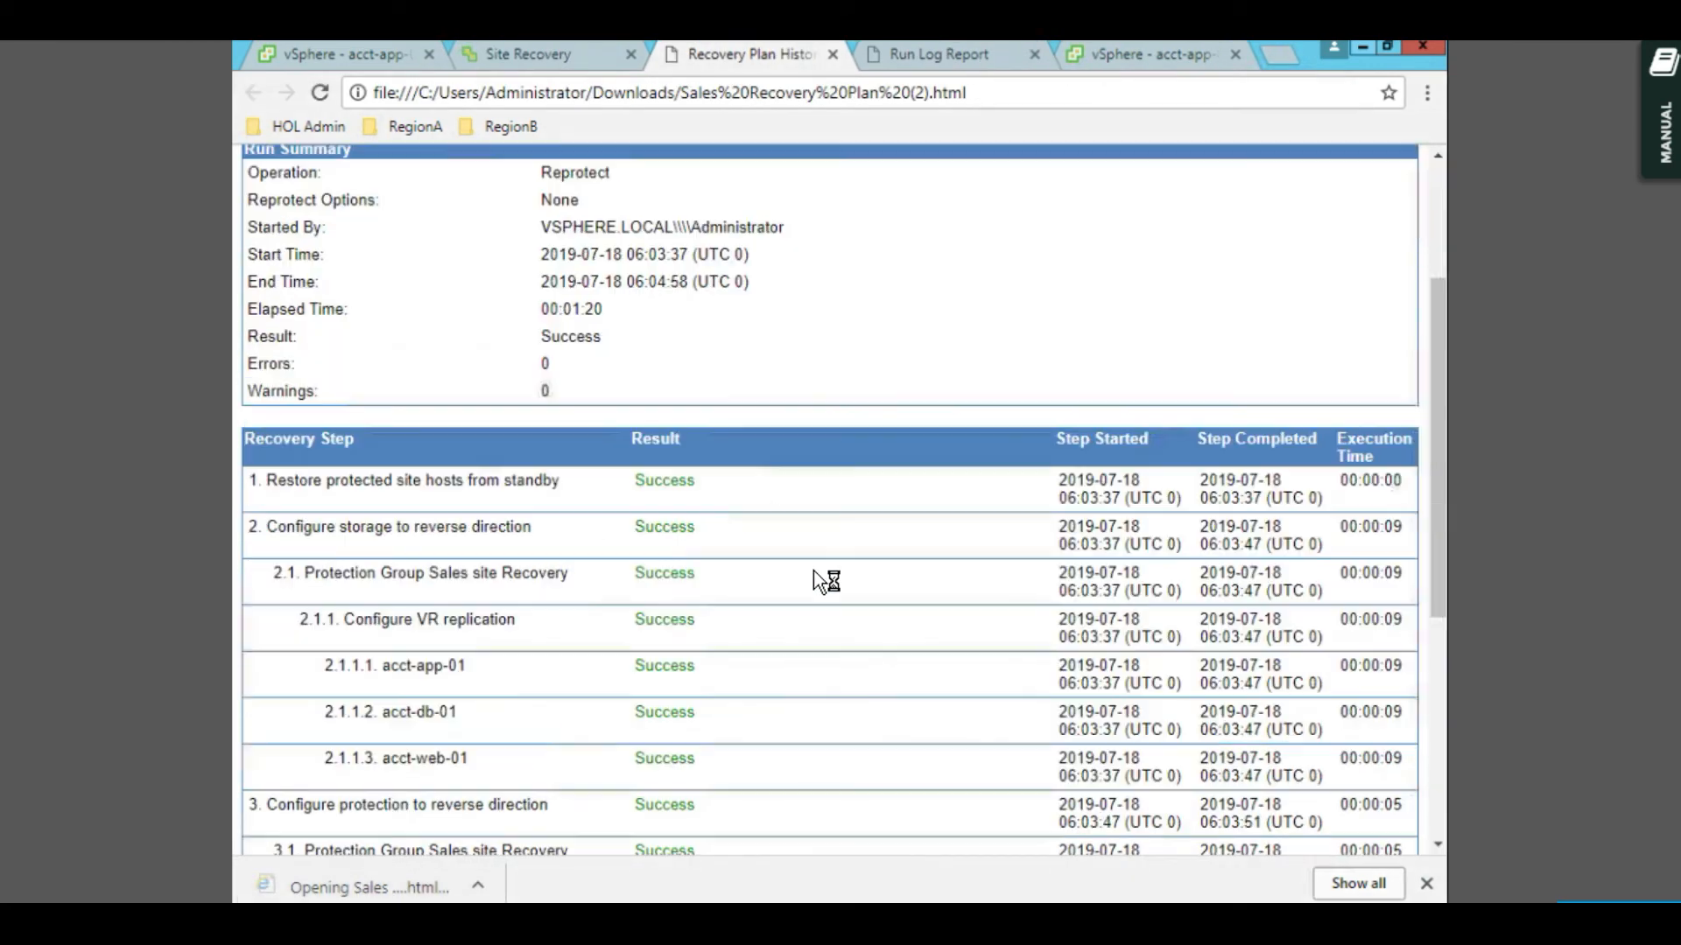
{"action": "scroll", "coordinate": [812, 571], "scroll_direction": "up", "scroll_amount": 5}
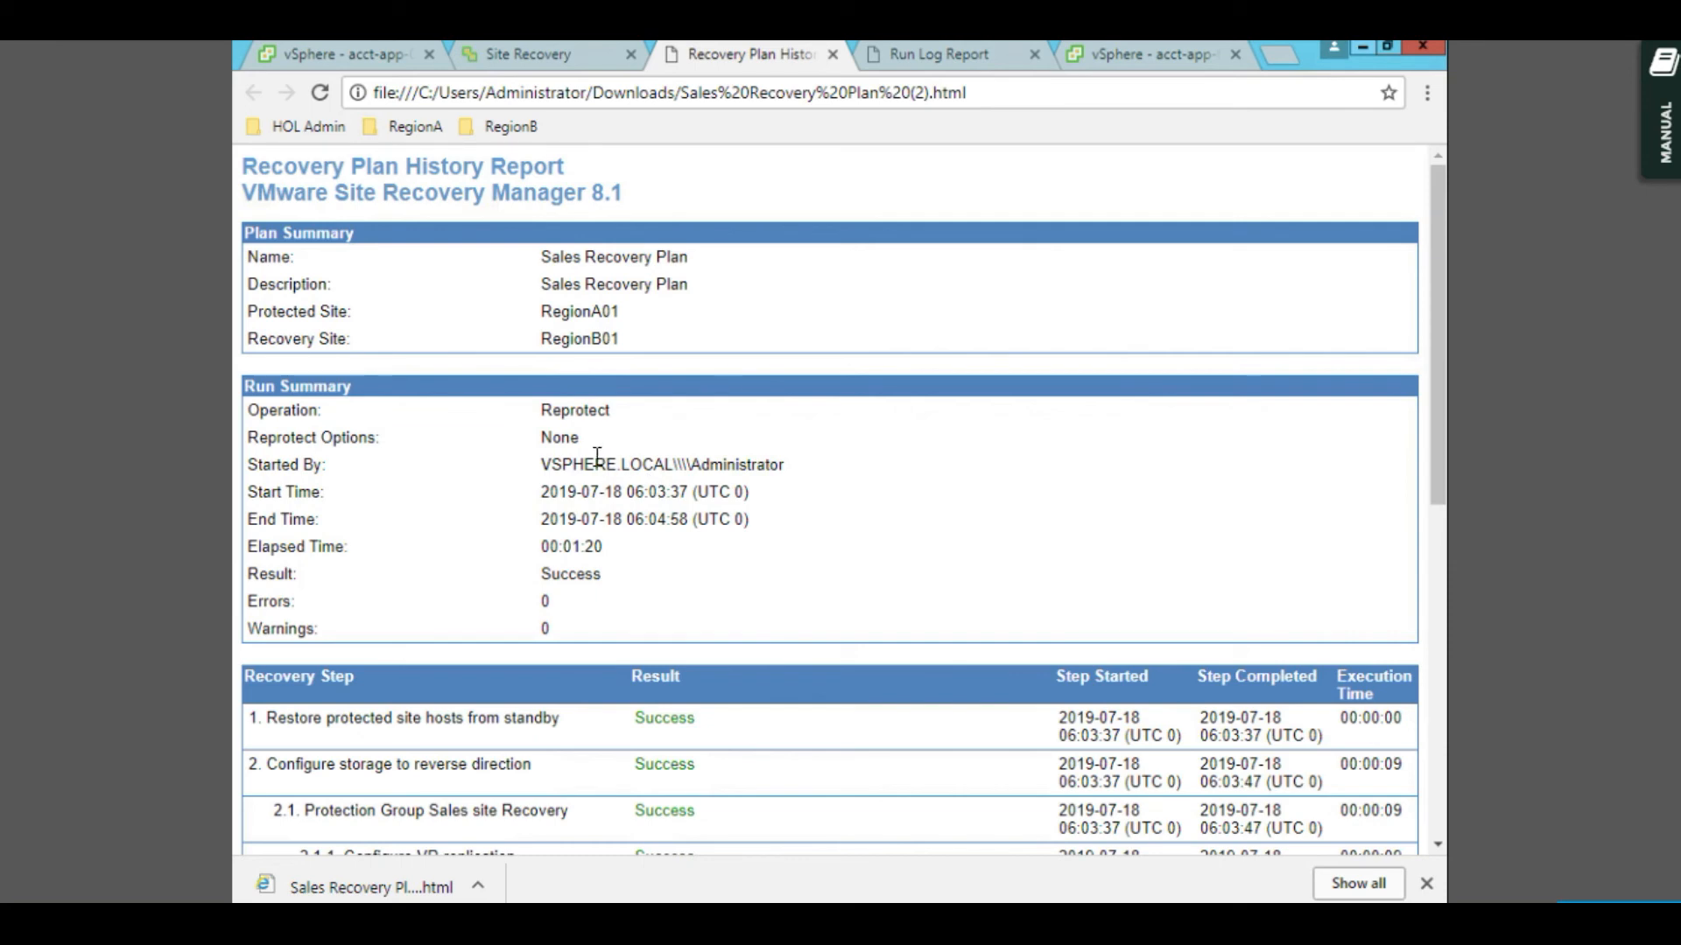
{"action": "scroll", "coordinate": [687, 523], "scroll_direction": "down", "scroll_amount": 7}
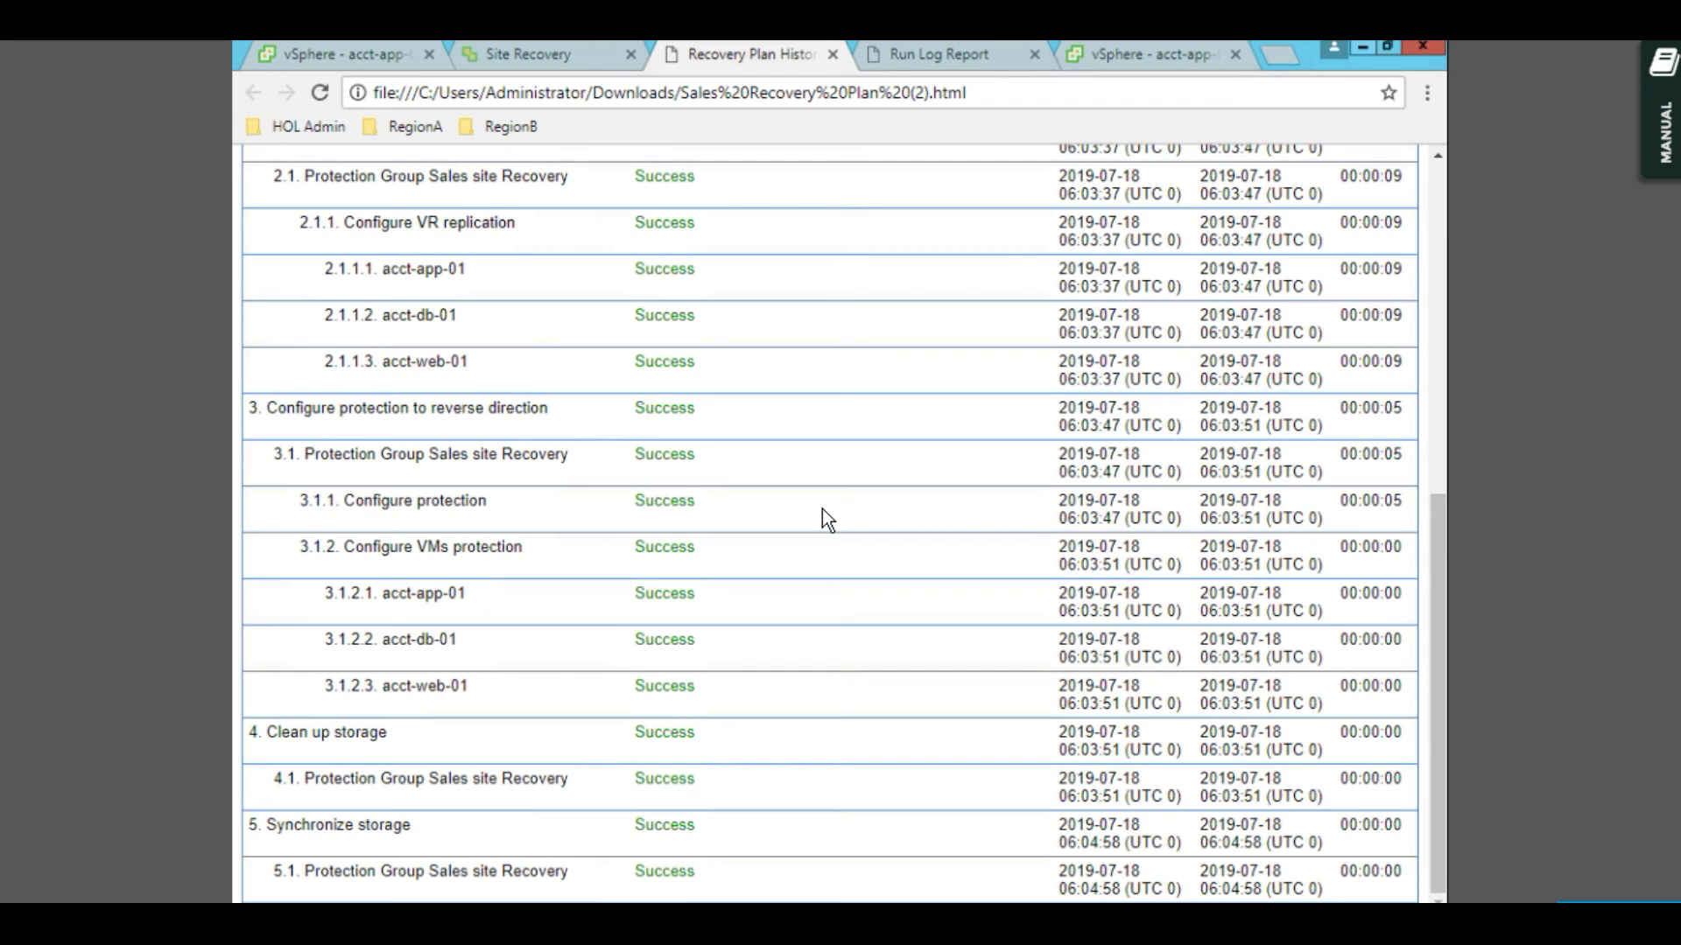
{"action": "scroll", "coordinate": [822, 509], "scroll_direction": "up", "scroll_amount": 7}
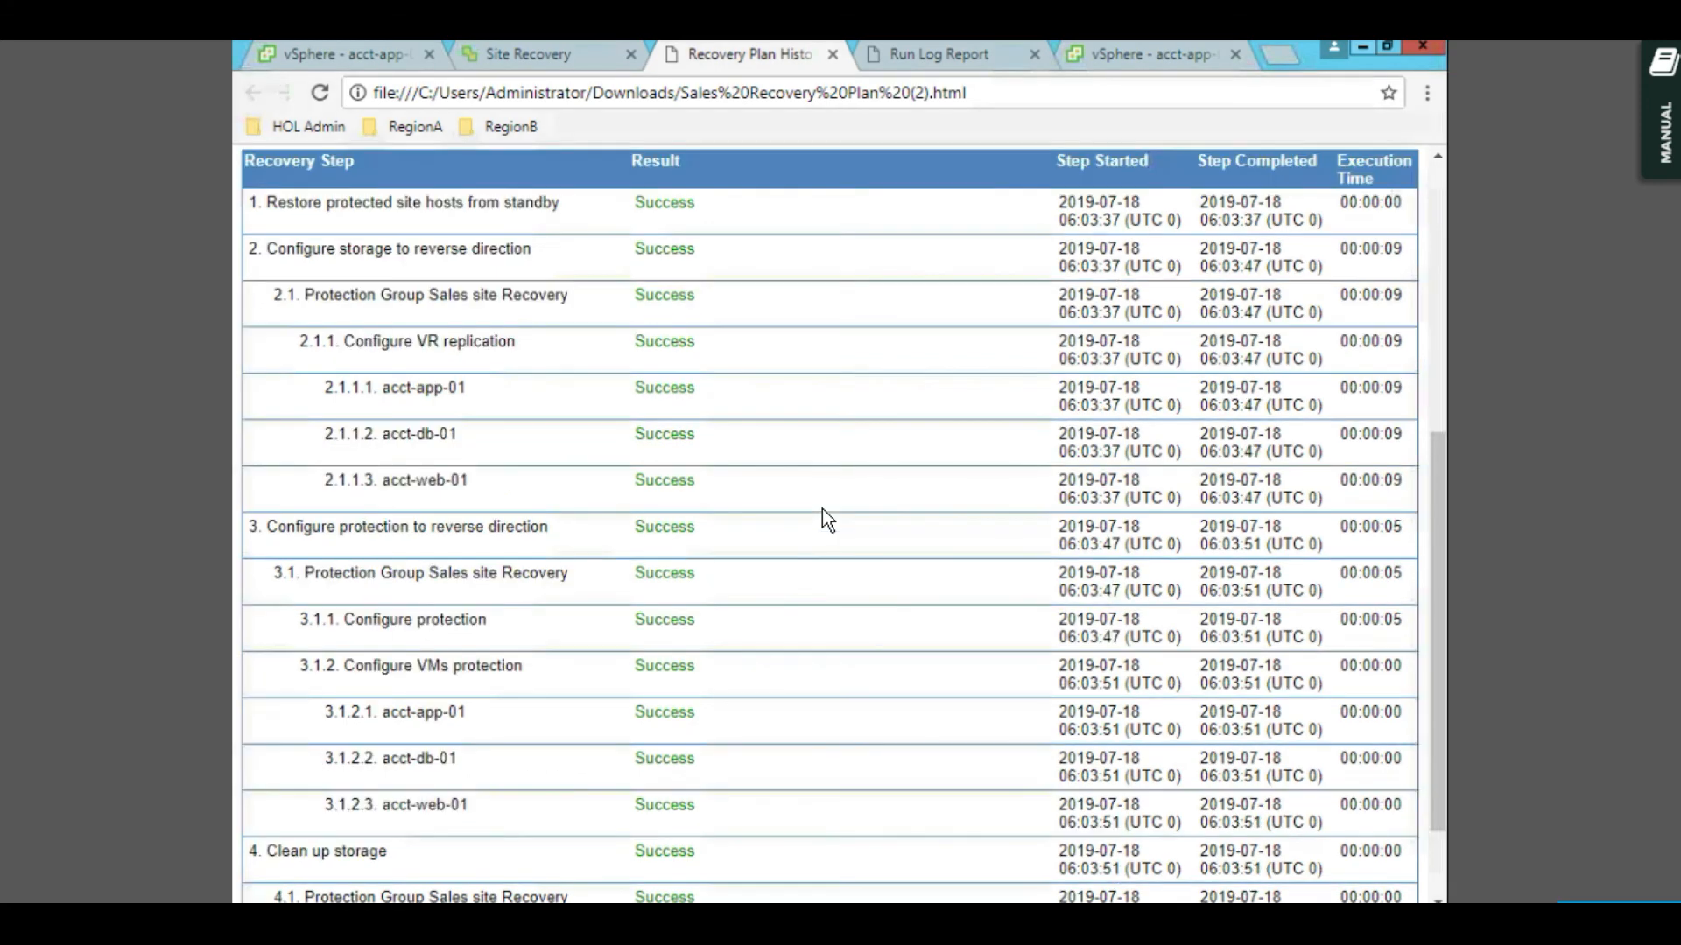
{"action": "left_click", "coordinate": [835, 55]}
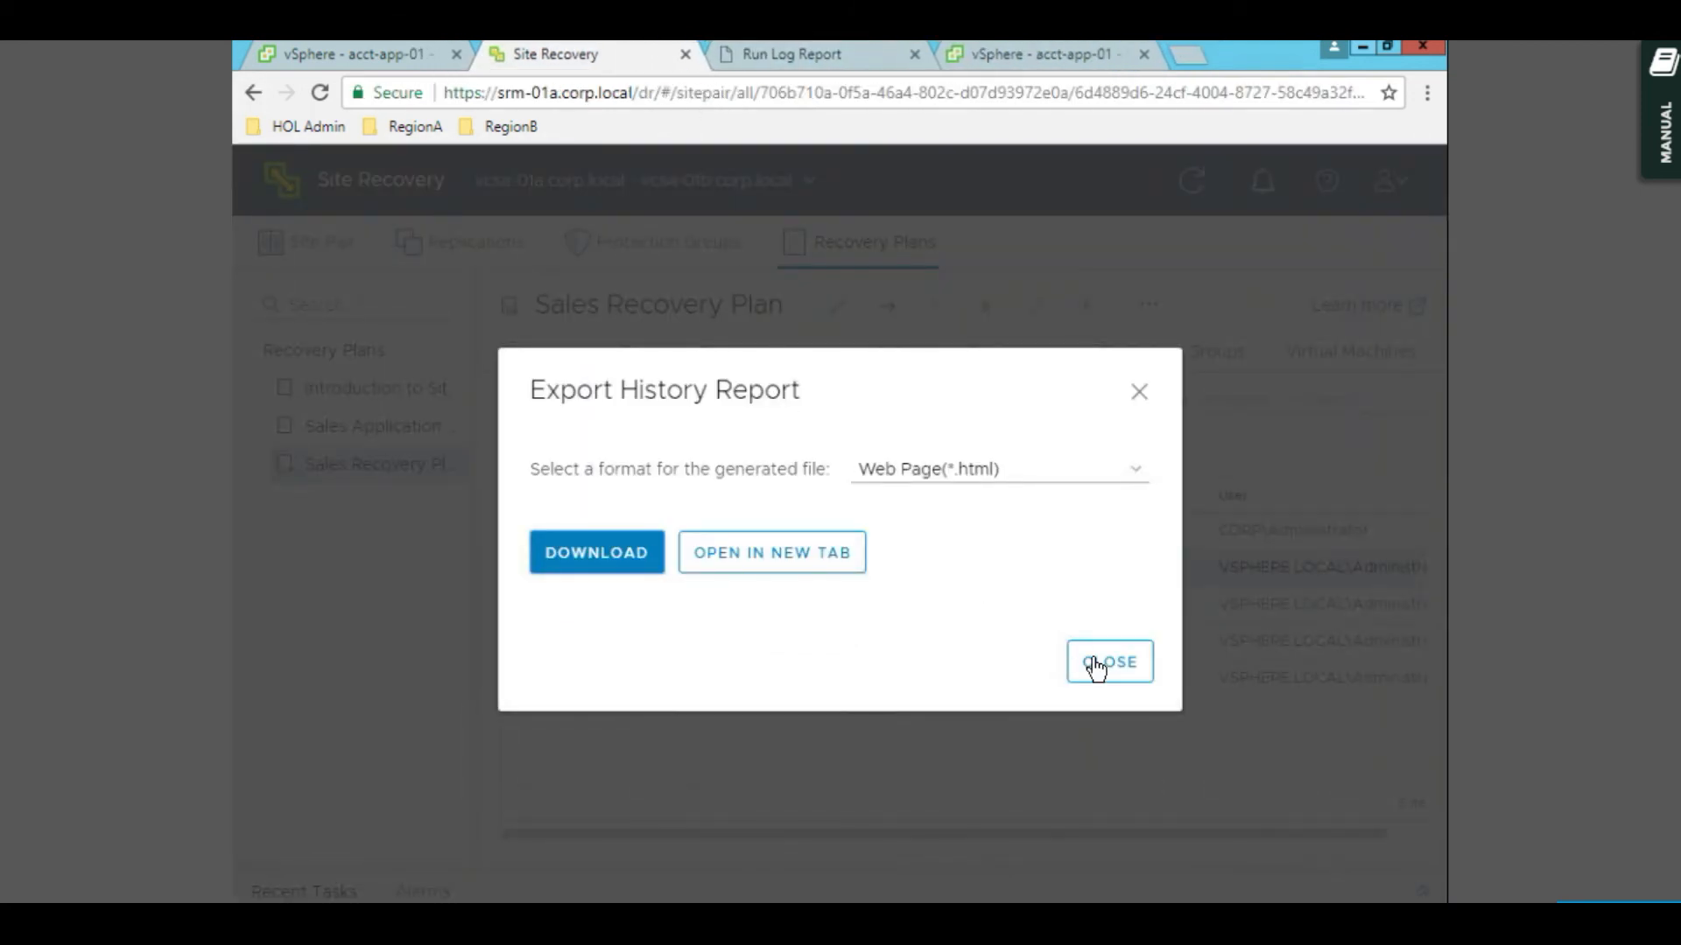
{"action": "left_click", "coordinate": [1098, 666]}
{"action": "left_click", "coordinate": [661, 357]}
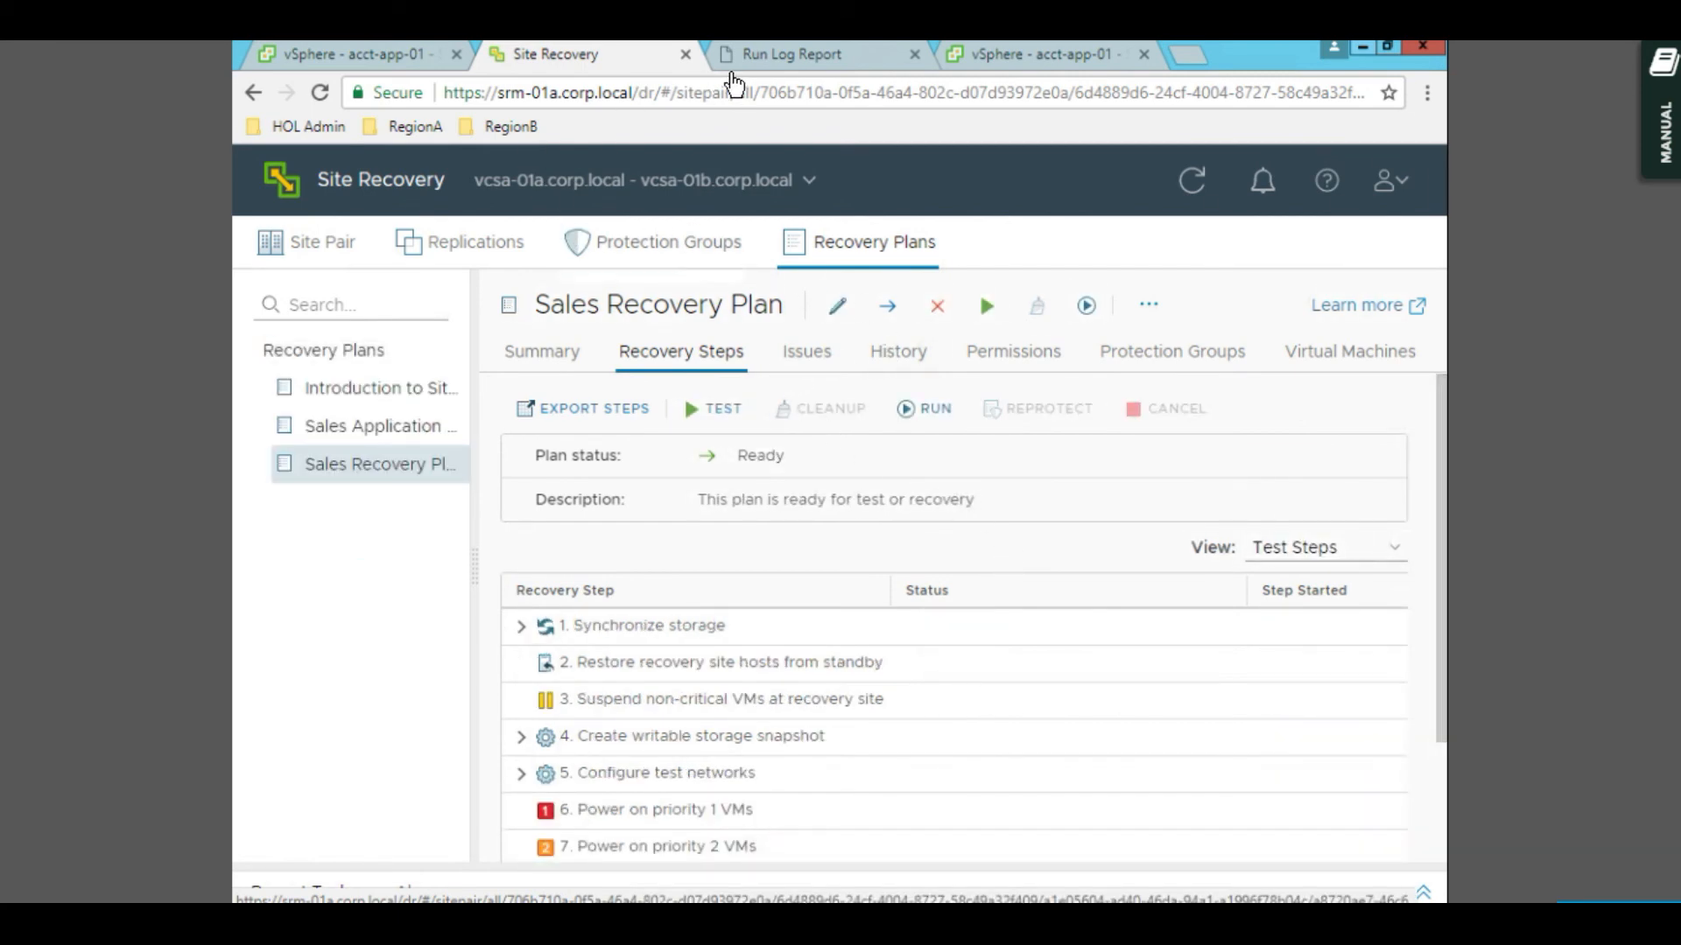
- Close the Run Log Report and verify acct-db-01, acct-web-01 and acct-app-01 are powered on at RegionA01
{"action": "left_click", "coordinate": [893, 59]}
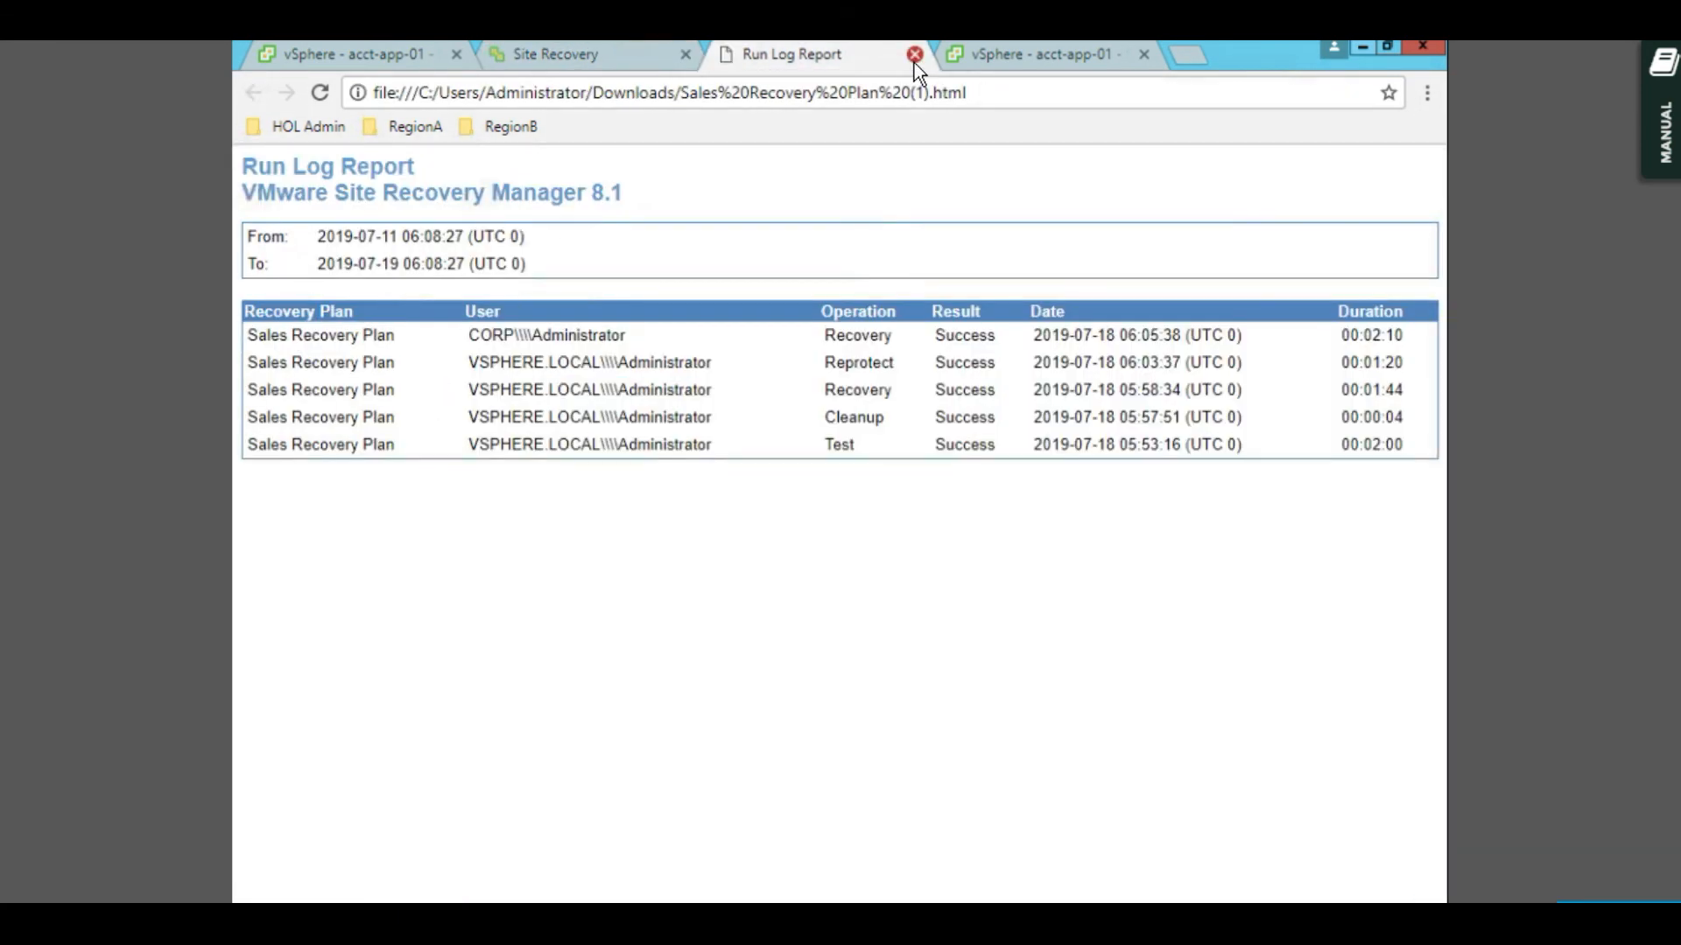
{"action": "left_click", "coordinate": [914, 58]}
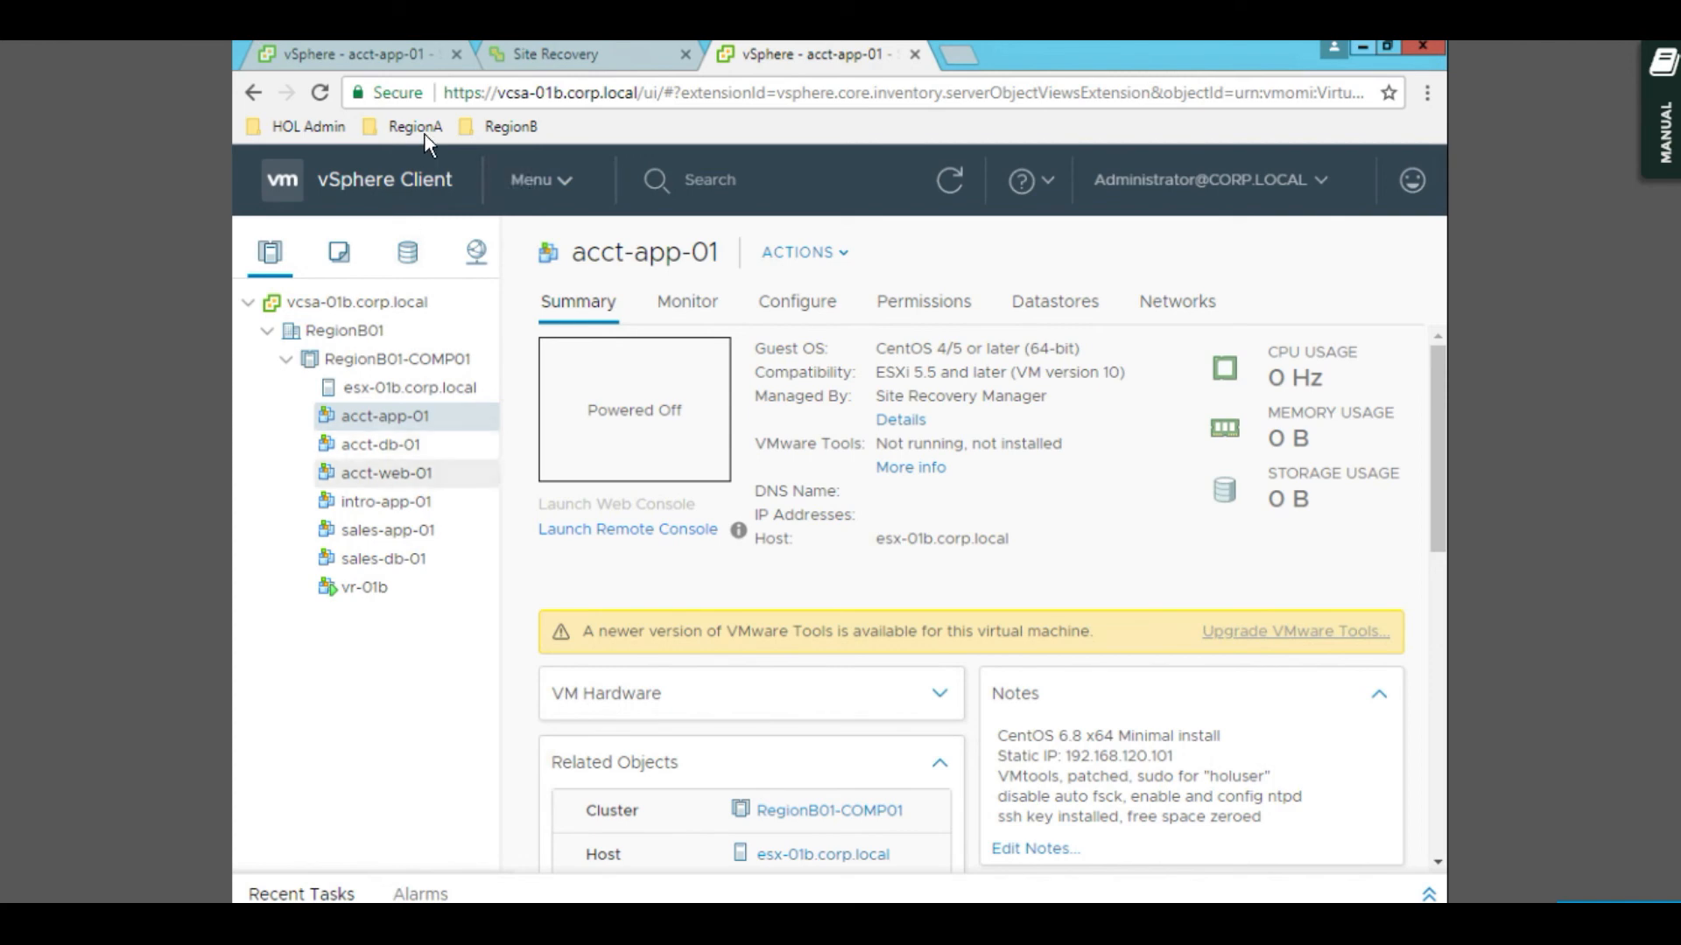
{"action": "left_click", "coordinate": [385, 54]}
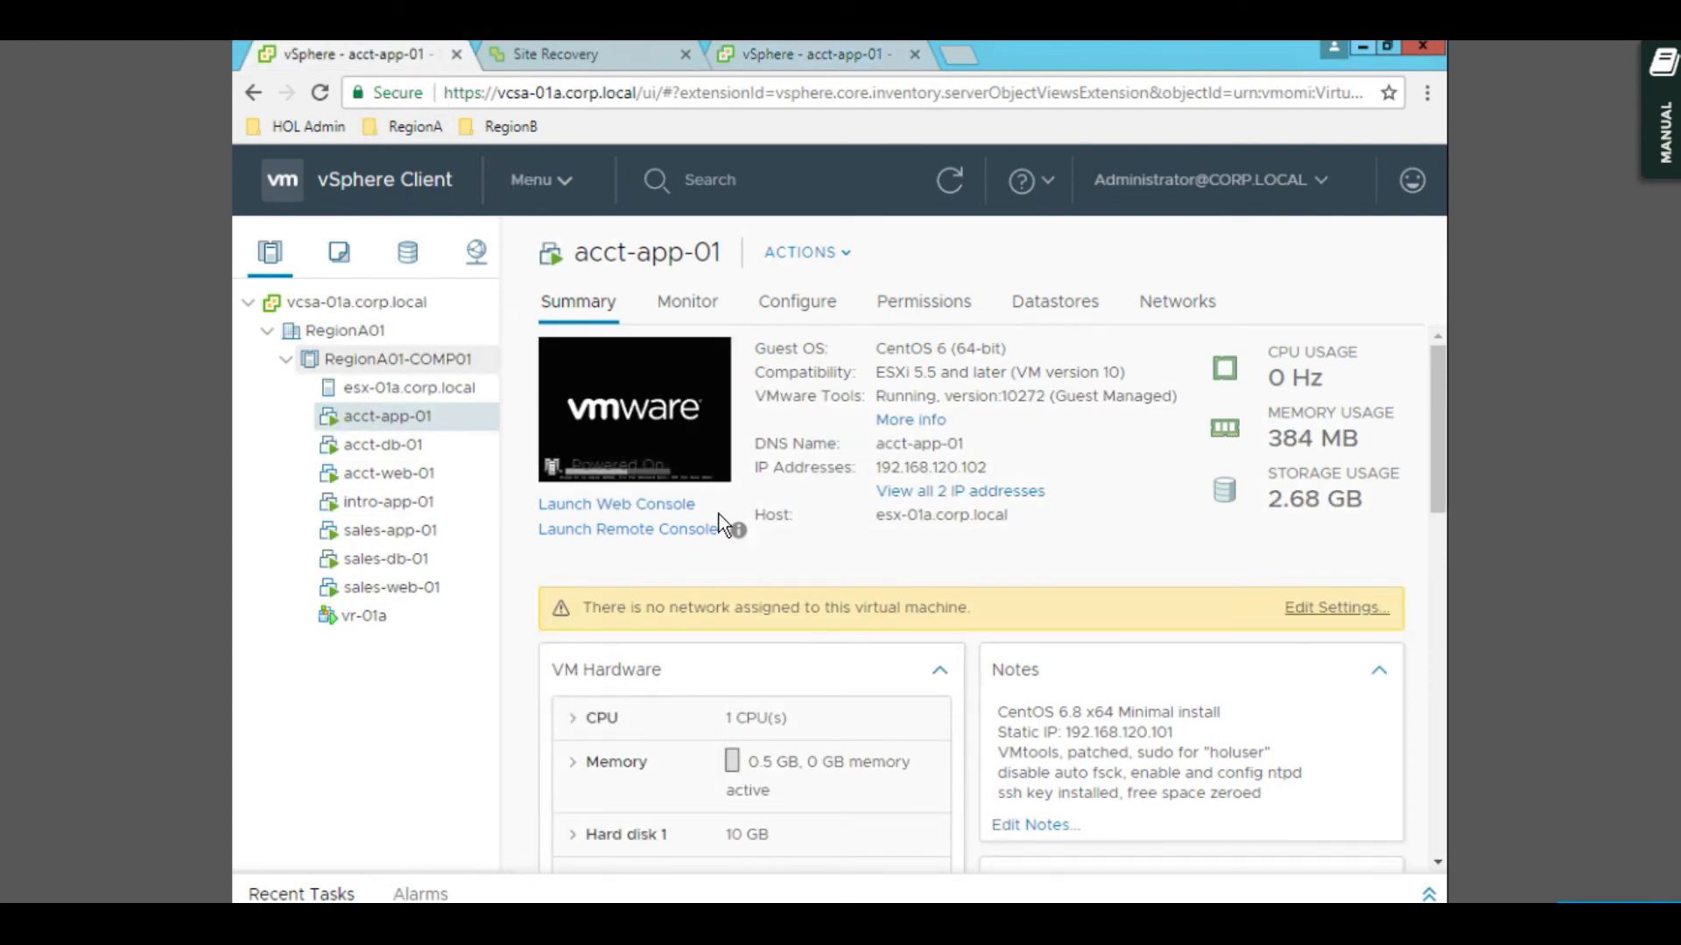
{"action": "left_click", "coordinate": [392, 448]}
{"action": "left_click", "coordinate": [393, 475]}
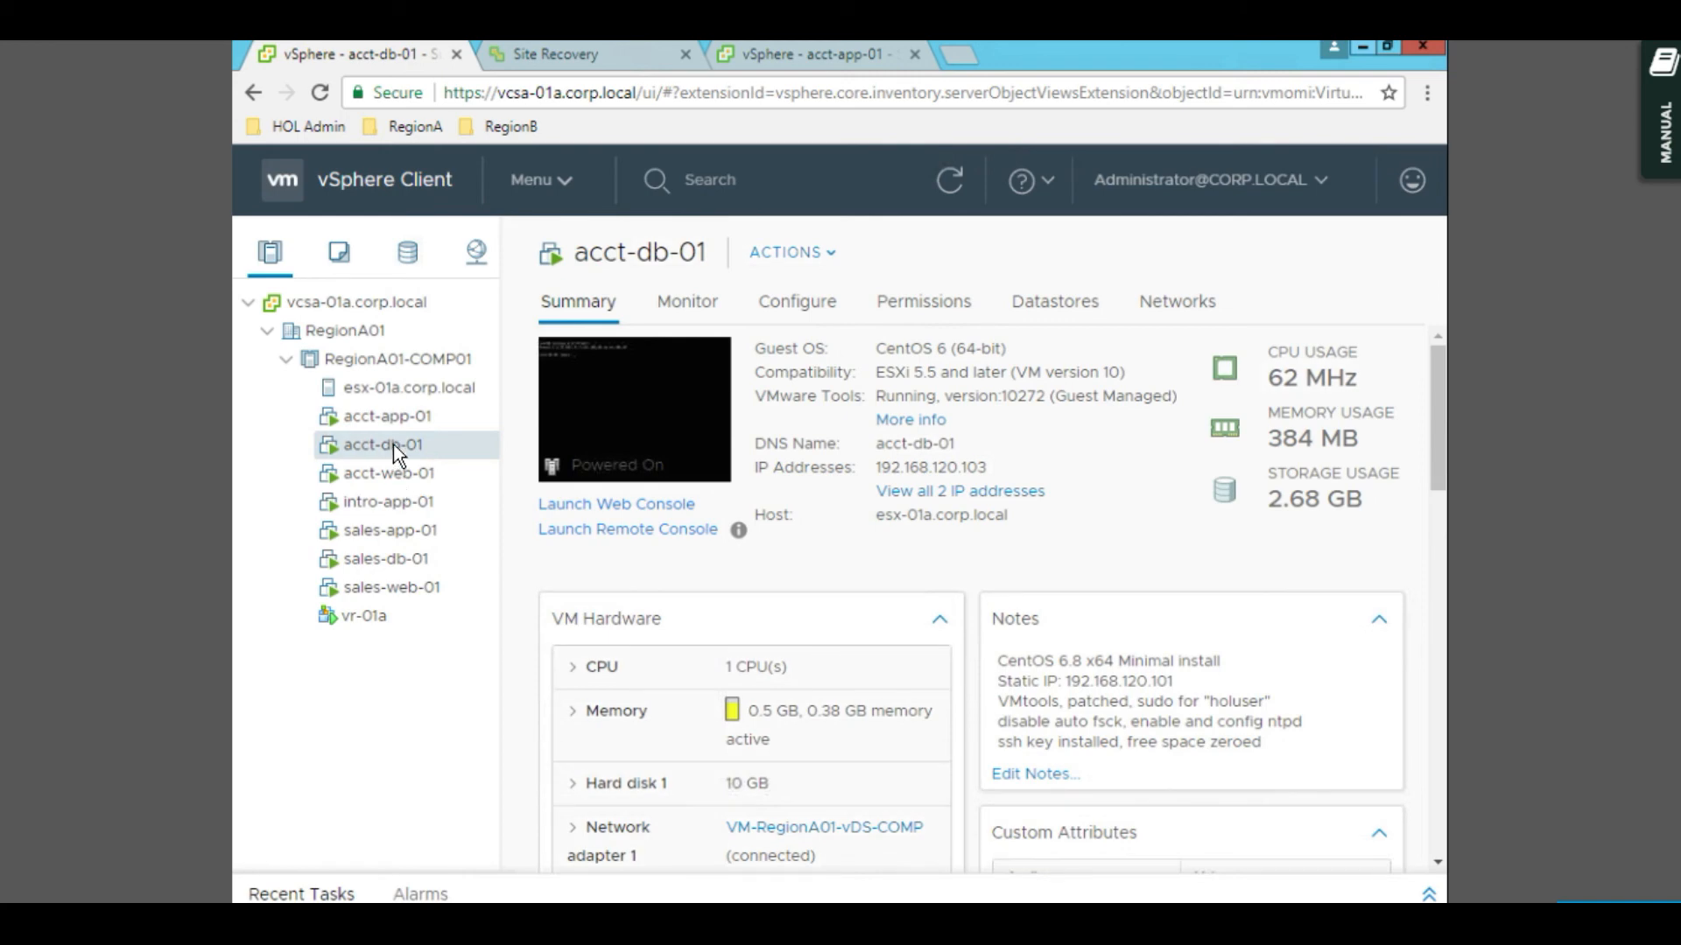
{"action": "left_click", "coordinate": [400, 417]}
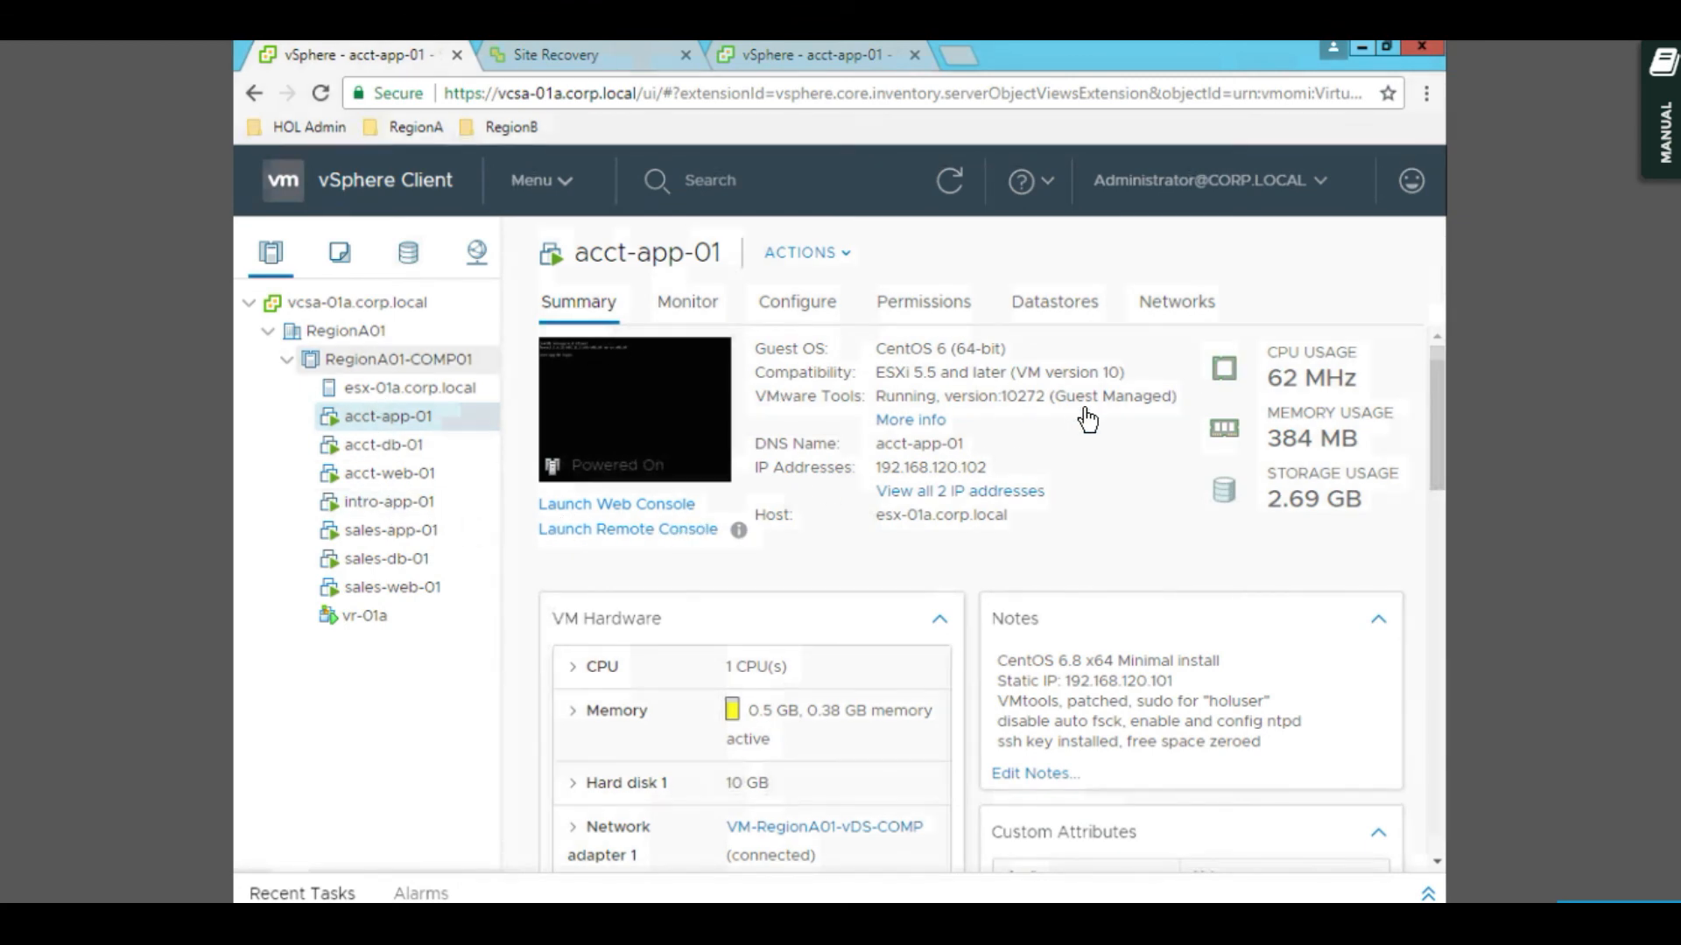
{"action": "left_click", "coordinate": [560, 54]}
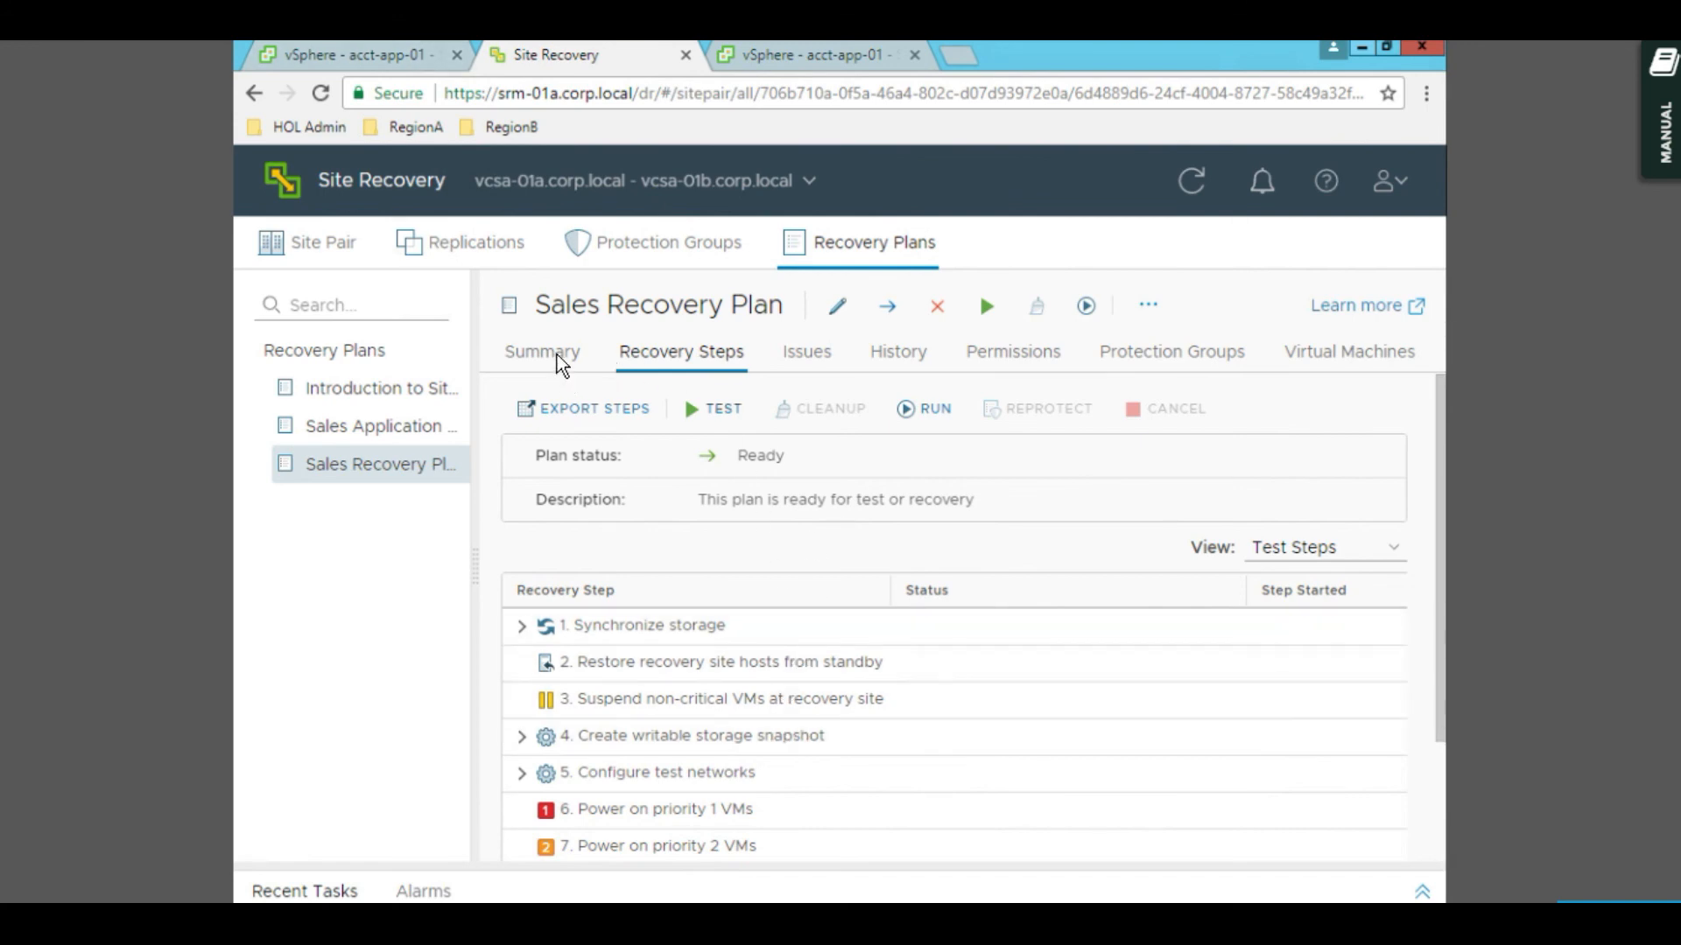
- Browse the Replications, Protection Groups and Recovery Plans lists, ending on Protection Groups
{"action": "left_click", "coordinate": [512, 252]}
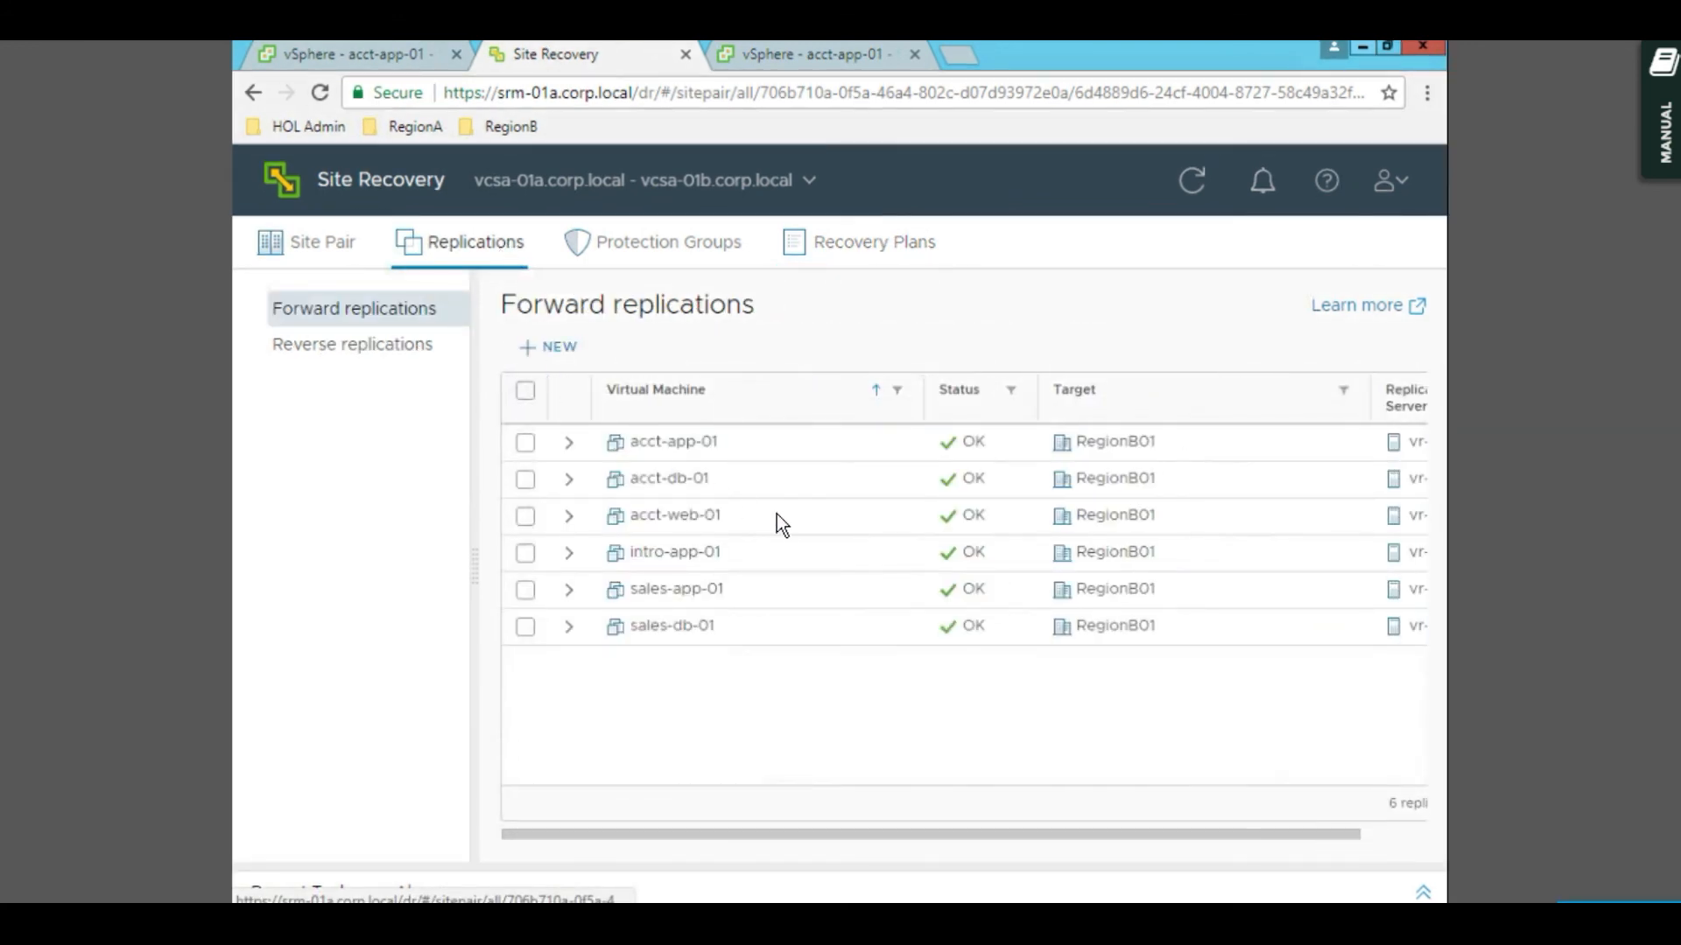
{"action": "left_click", "coordinate": [649, 240]}
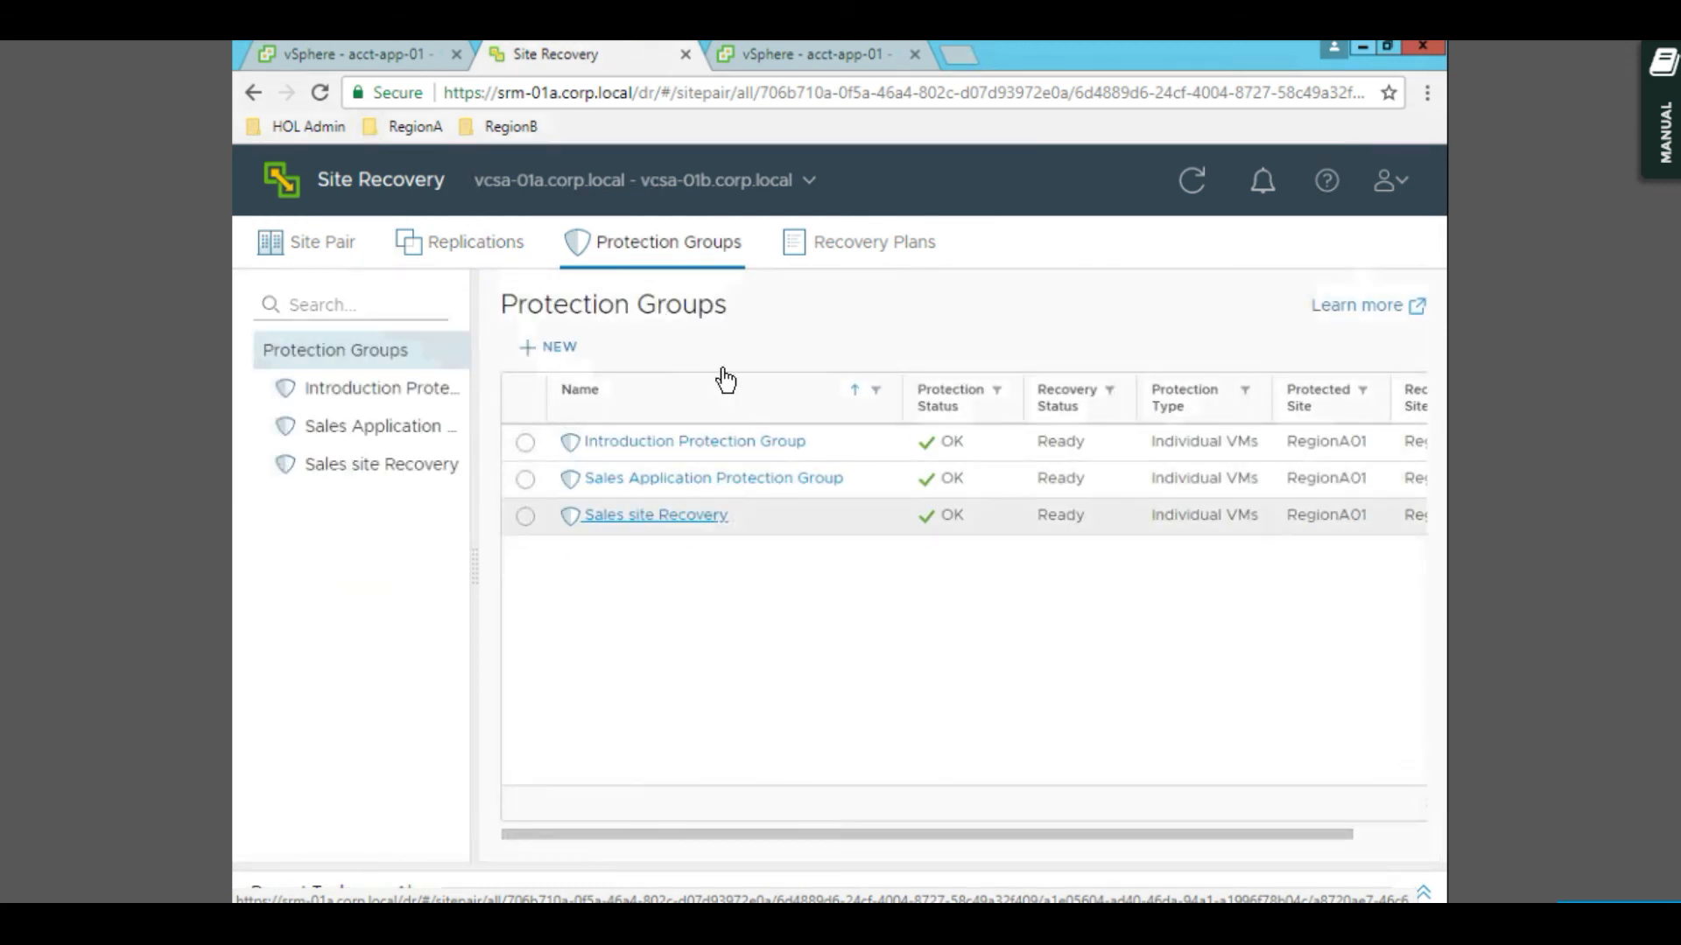
{"action": "left_click", "coordinate": [828, 241]}
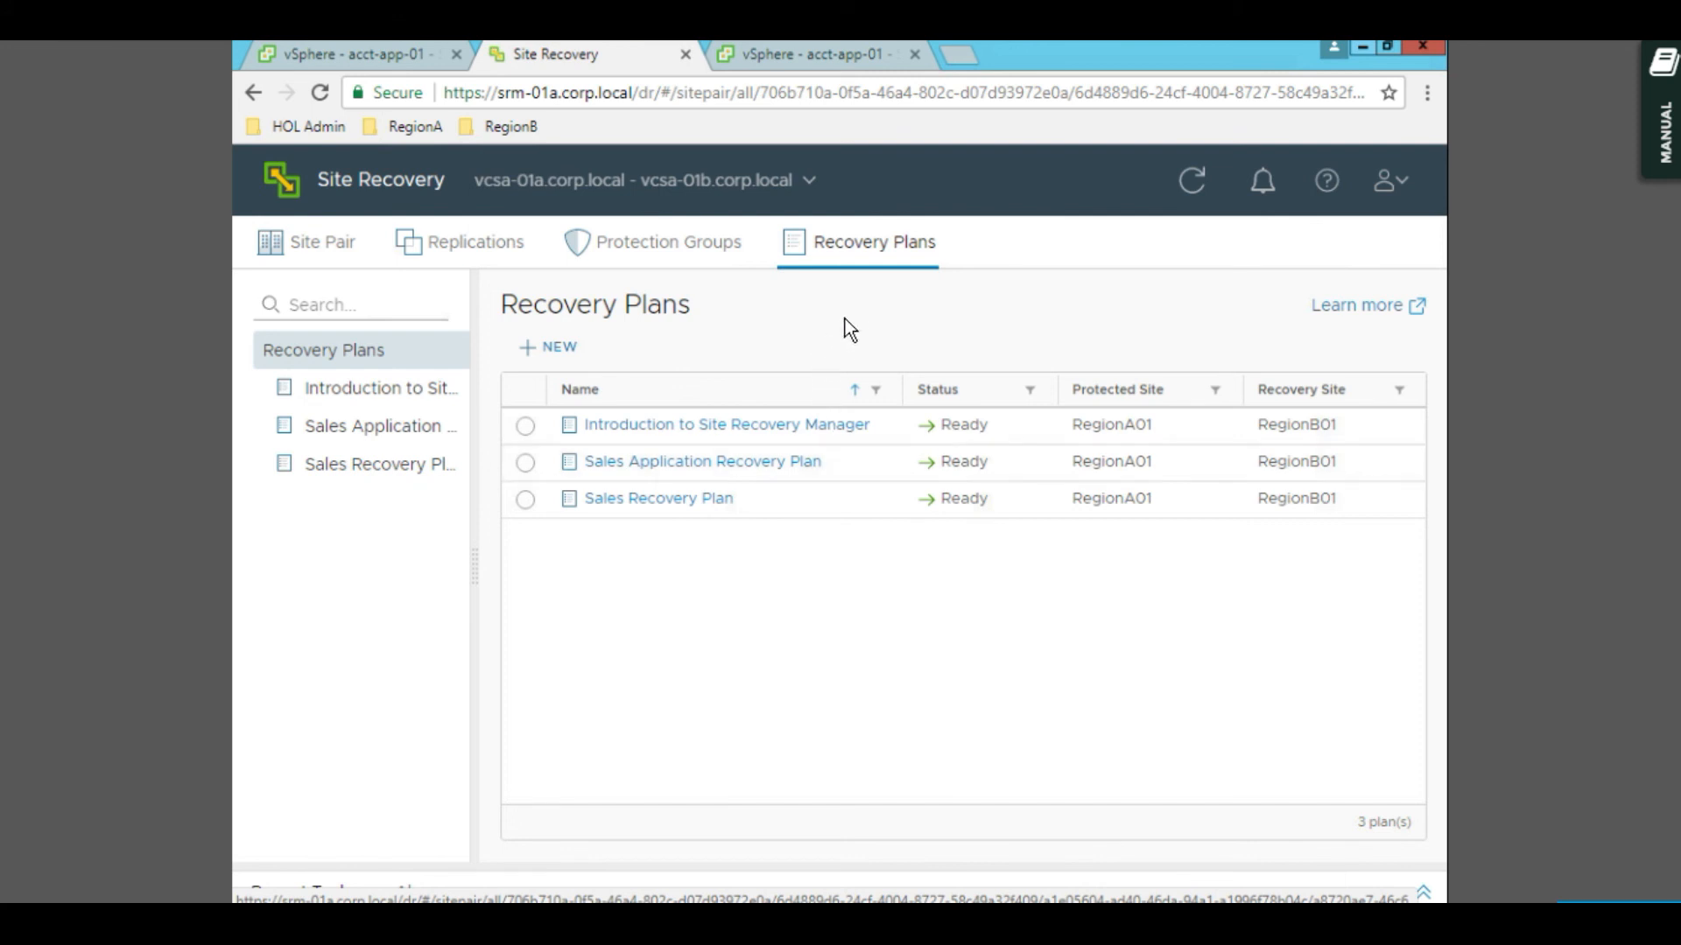
{"action": "left_click", "coordinate": [665, 255]}
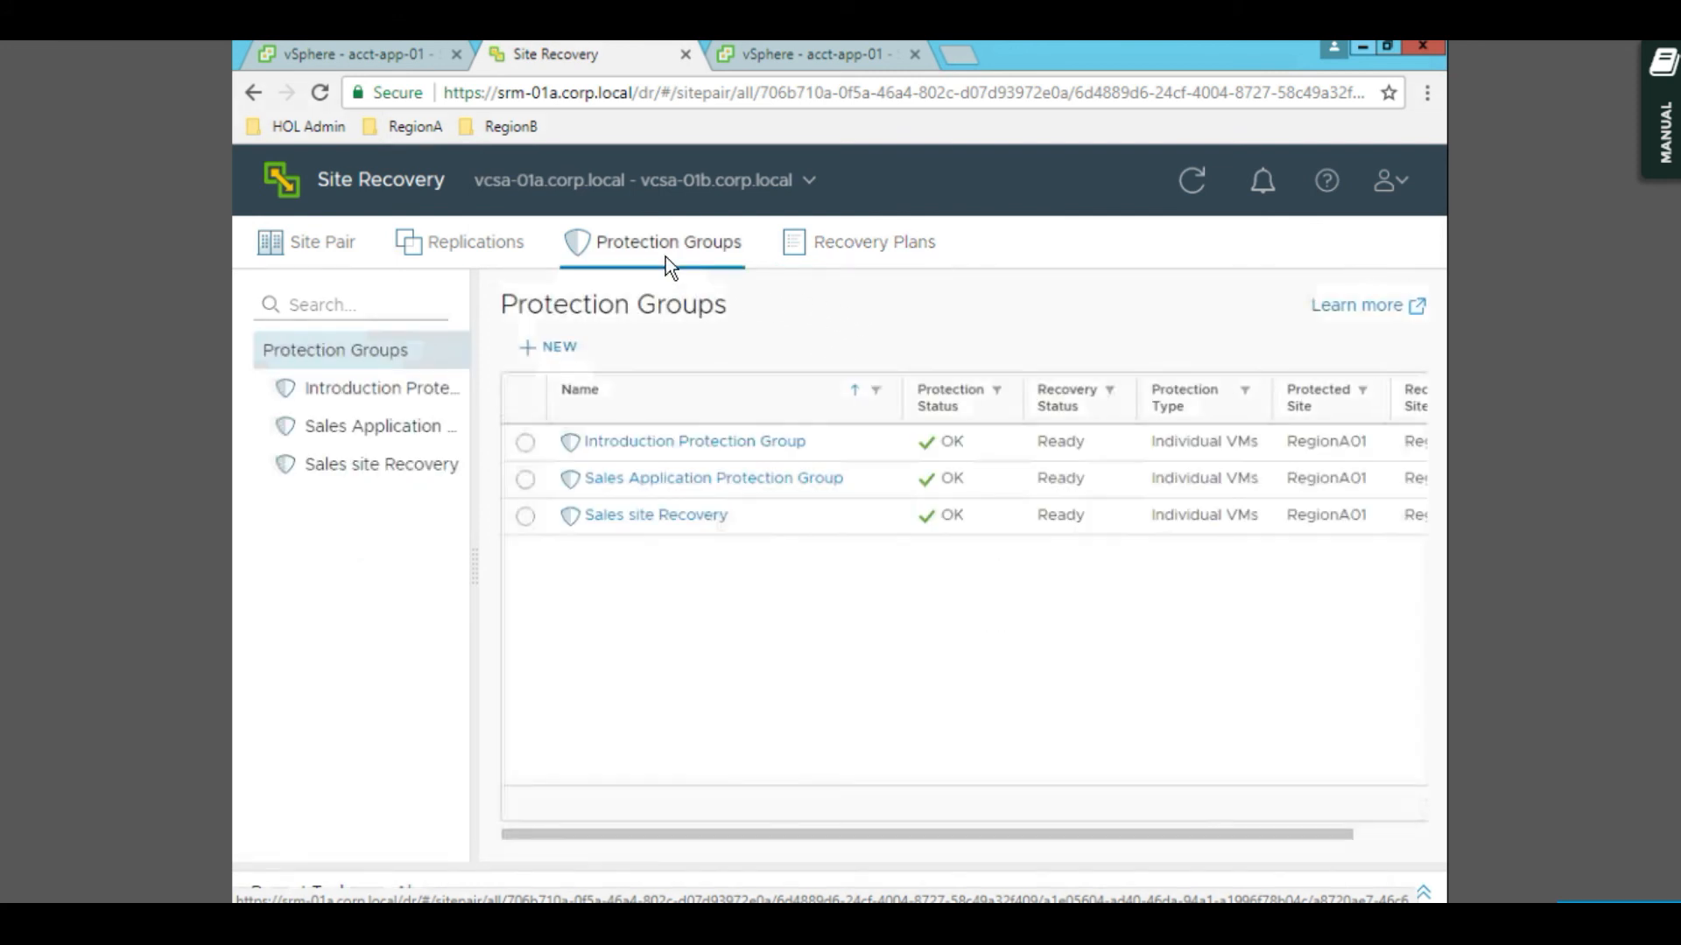